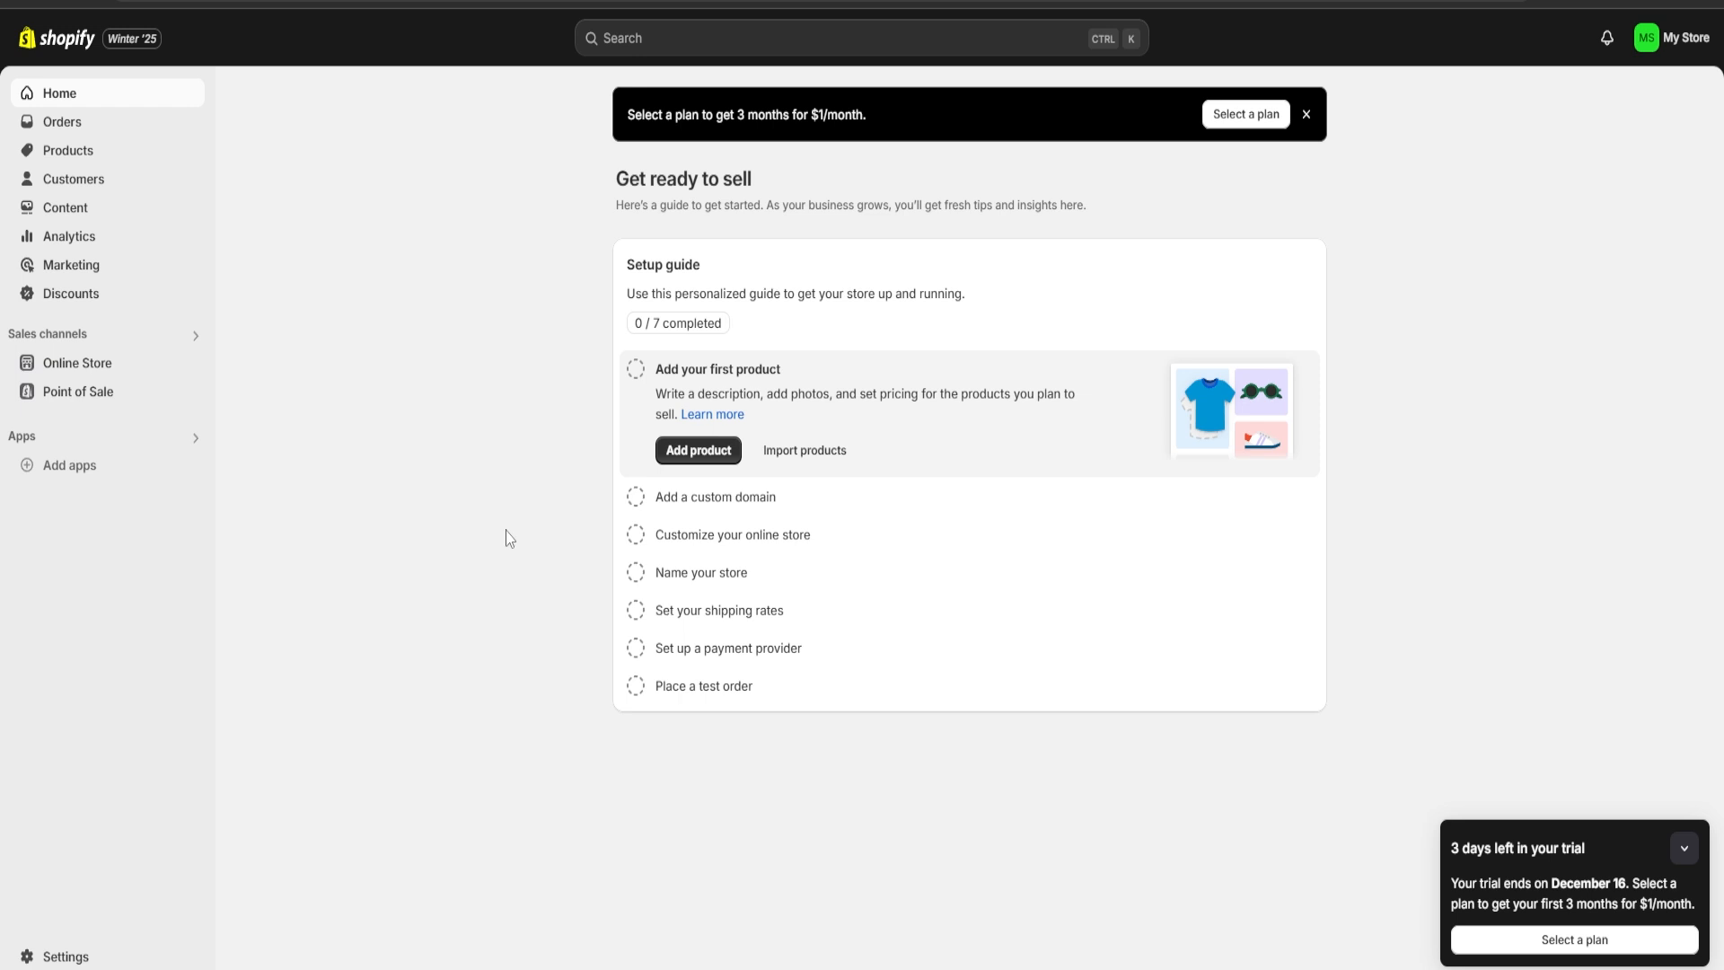
# - Start a new product and title it "Nutricional Coaching"
pyautogui.click(76, 153)
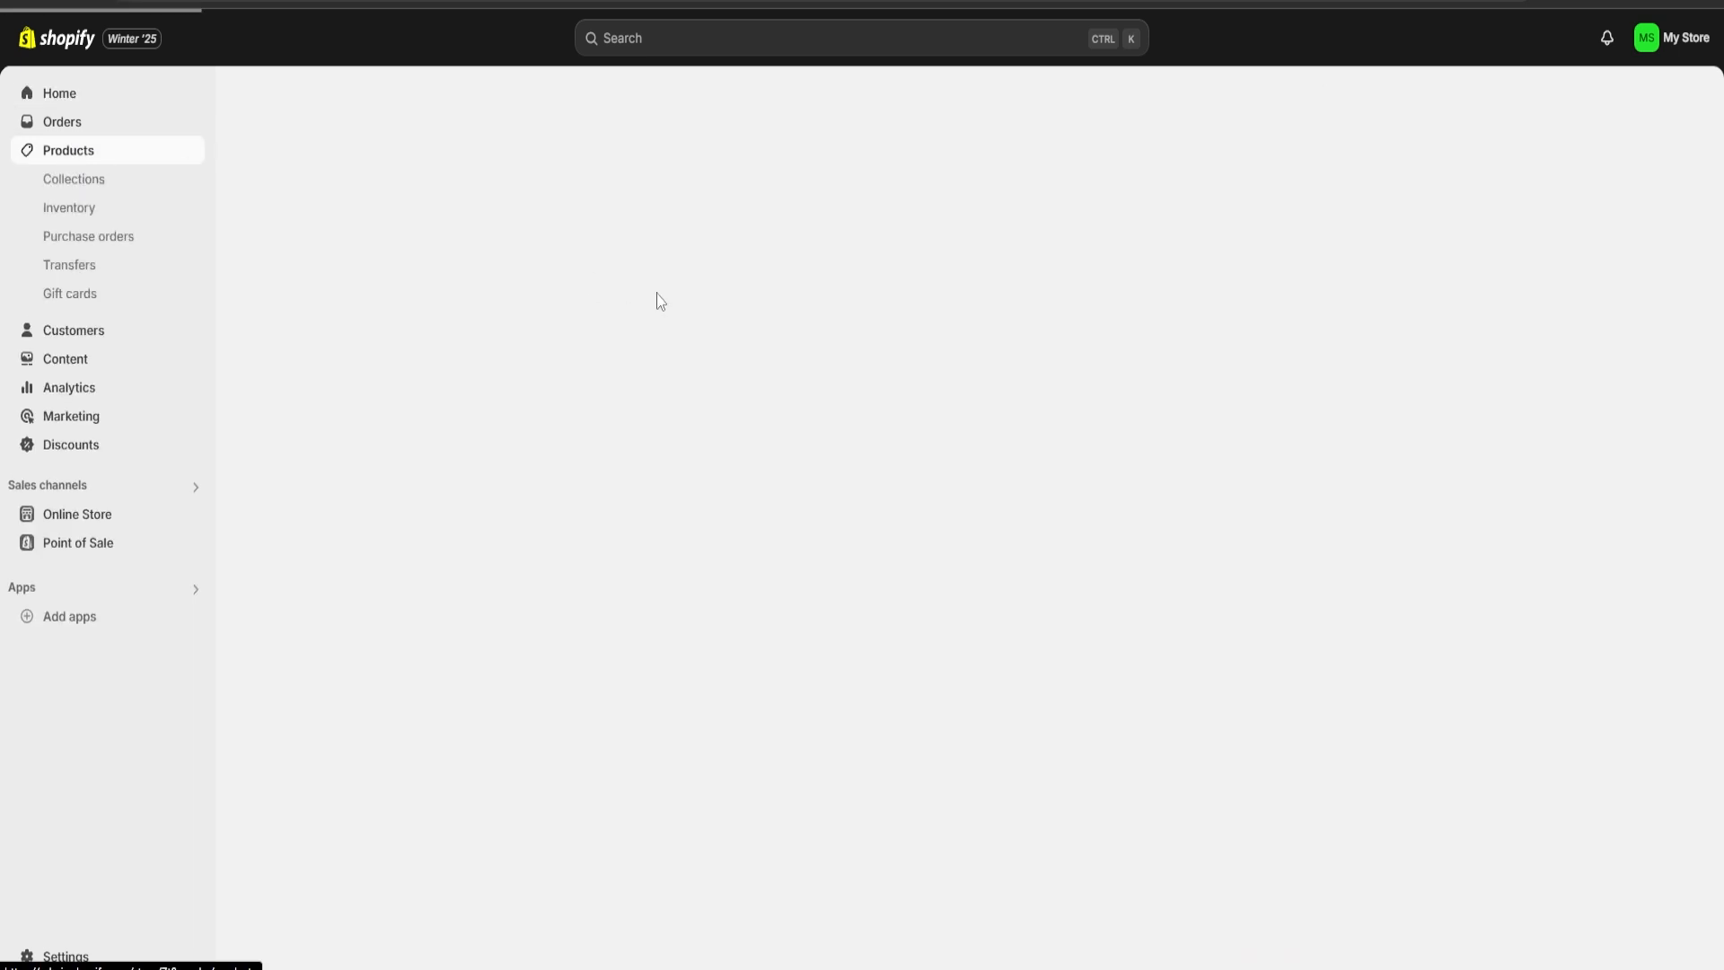
pyautogui.click(574, 358)
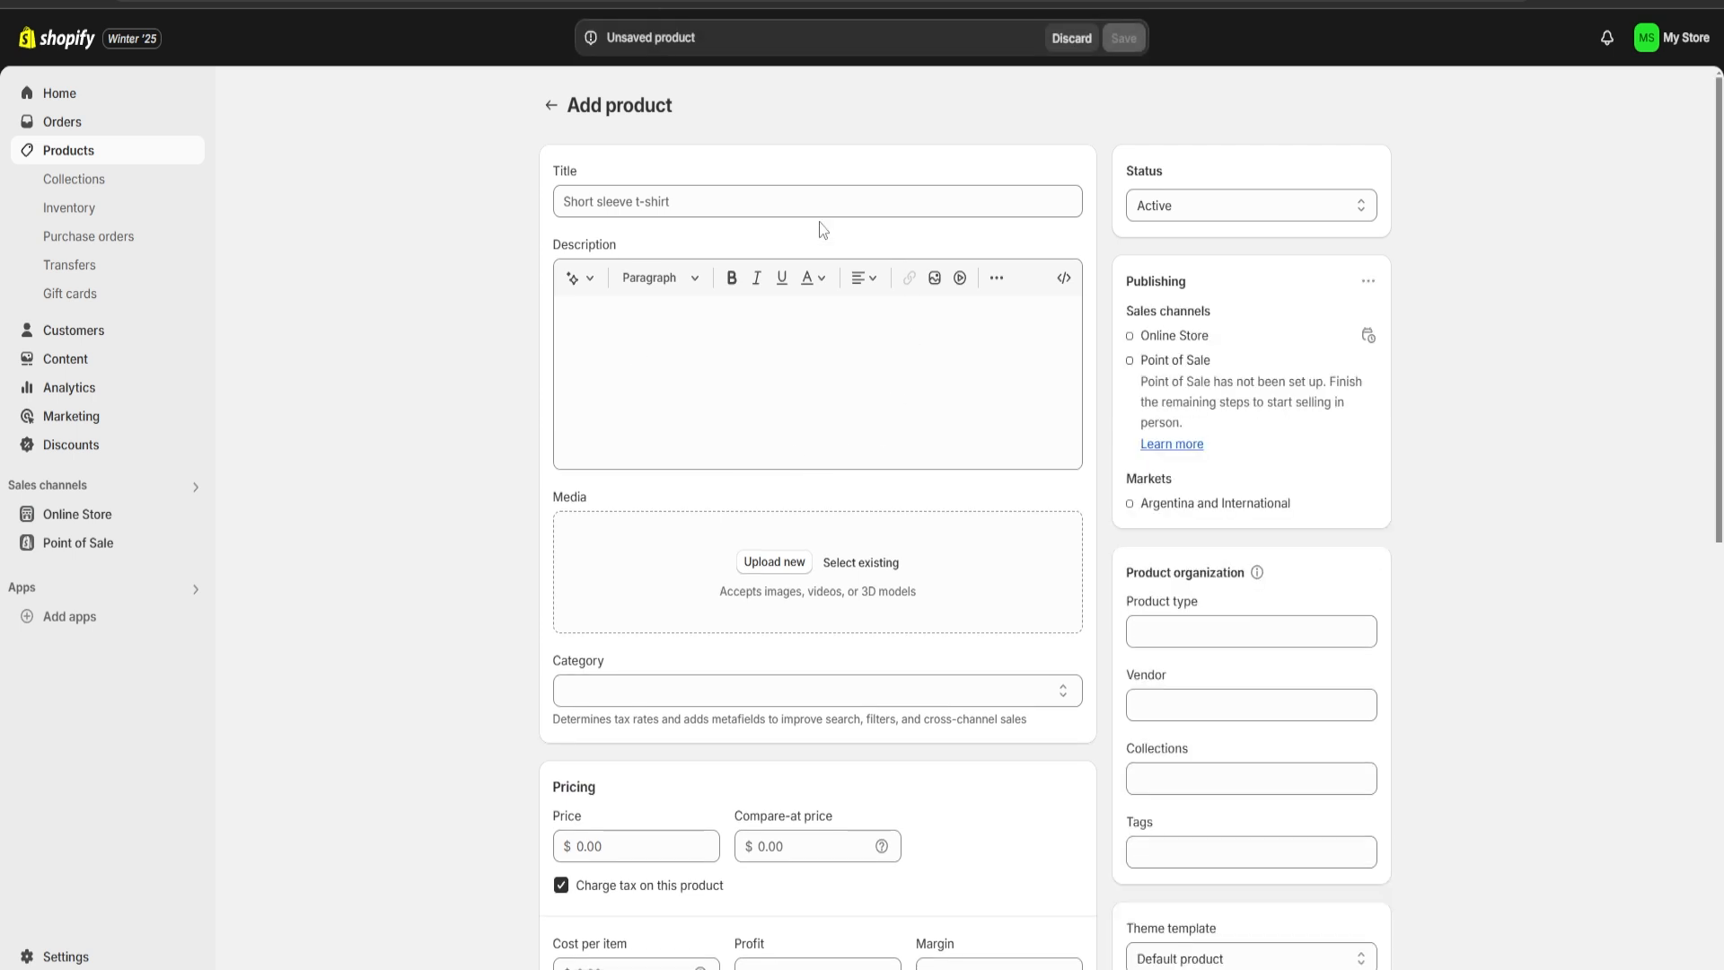
pyautogui.click(742, 203)
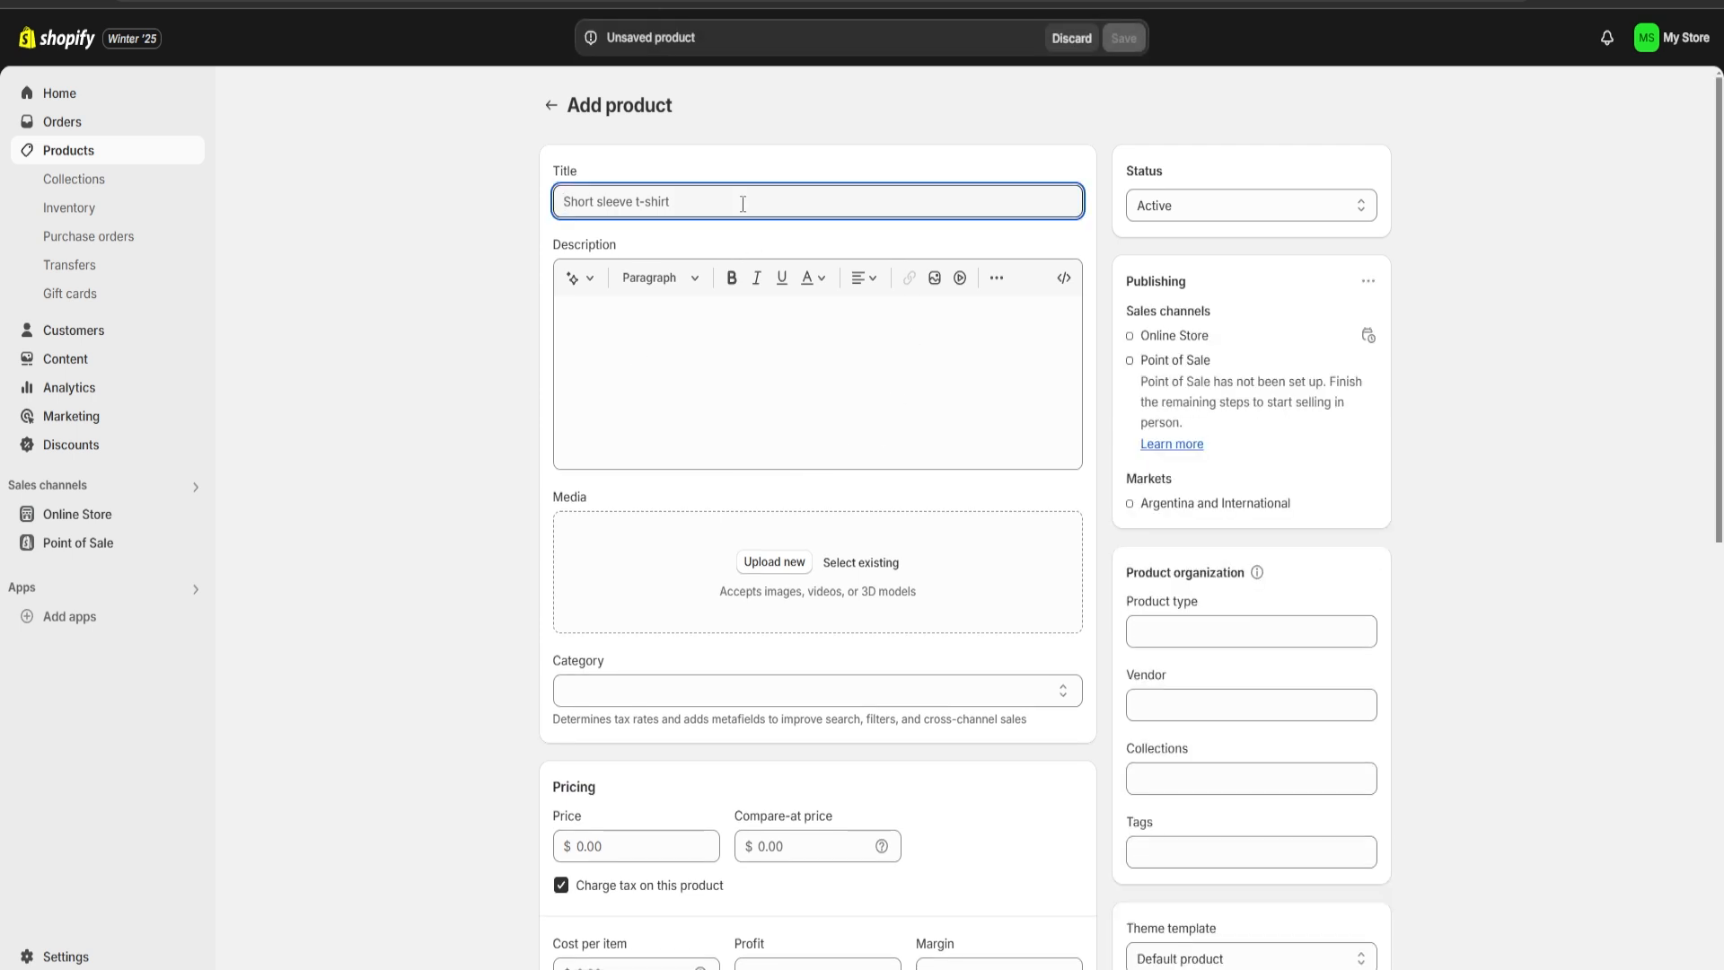
pyautogui.write('Nutriciona')
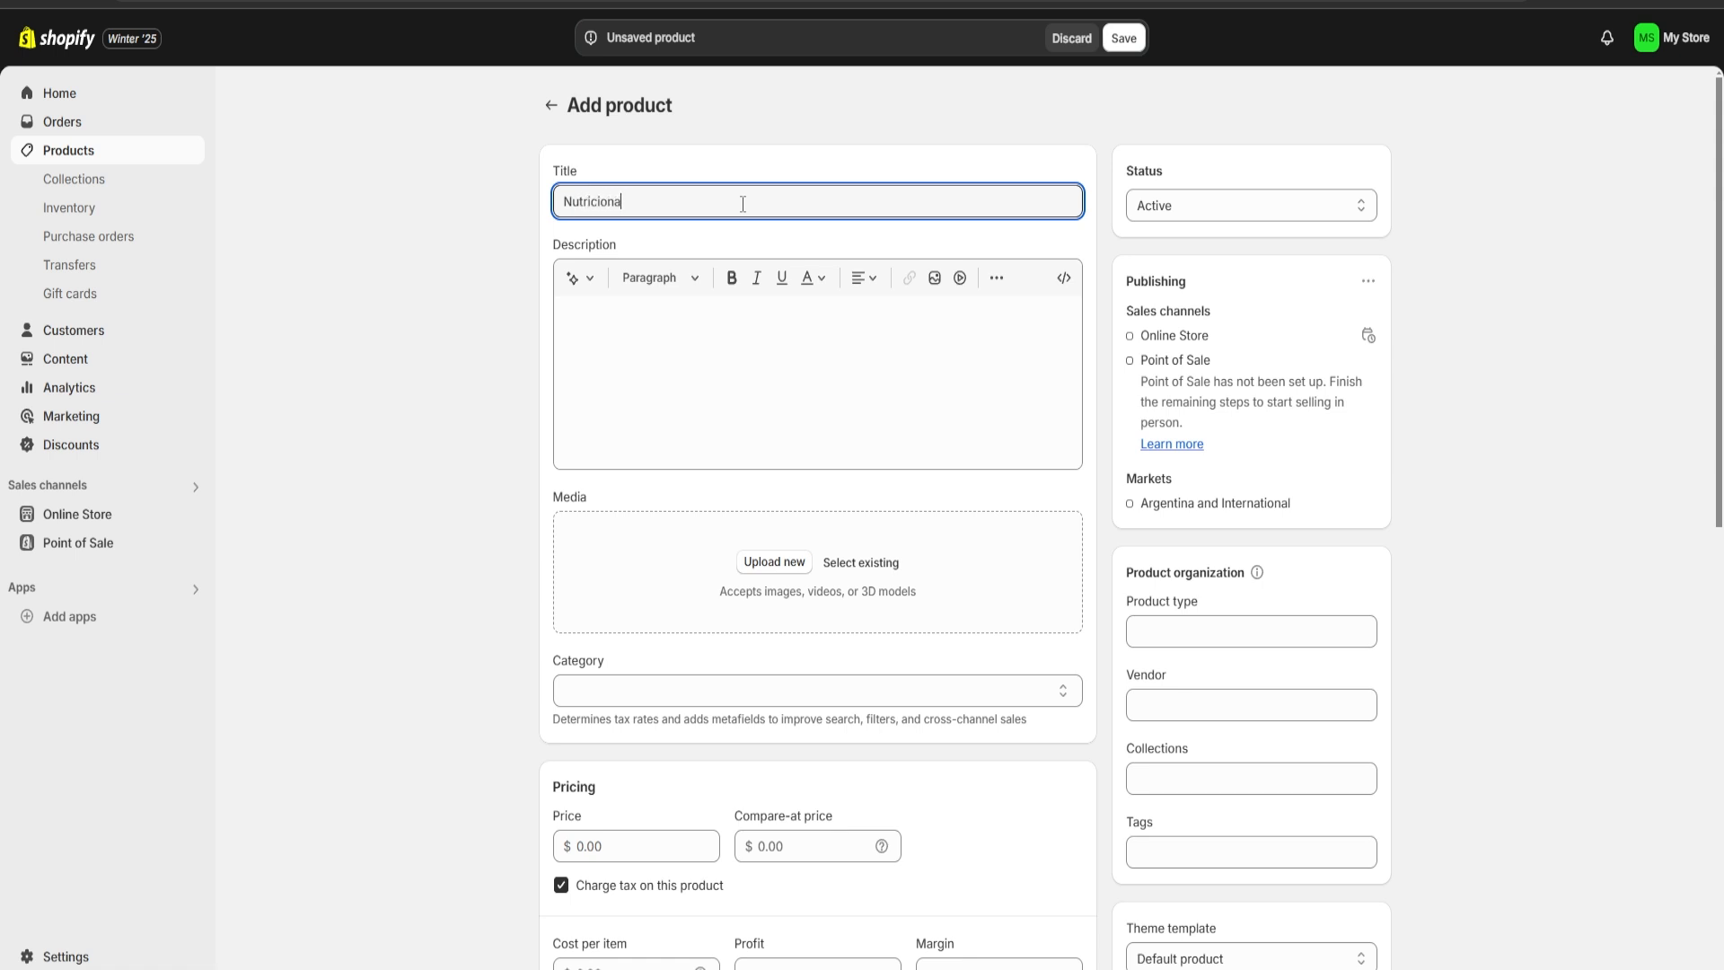
pyautogui.write('l Coaching')
# - Generate the product description from the keywords "nutricional coaching" in the Expert tone and keep the generated text
pyautogui.click(722, 383)
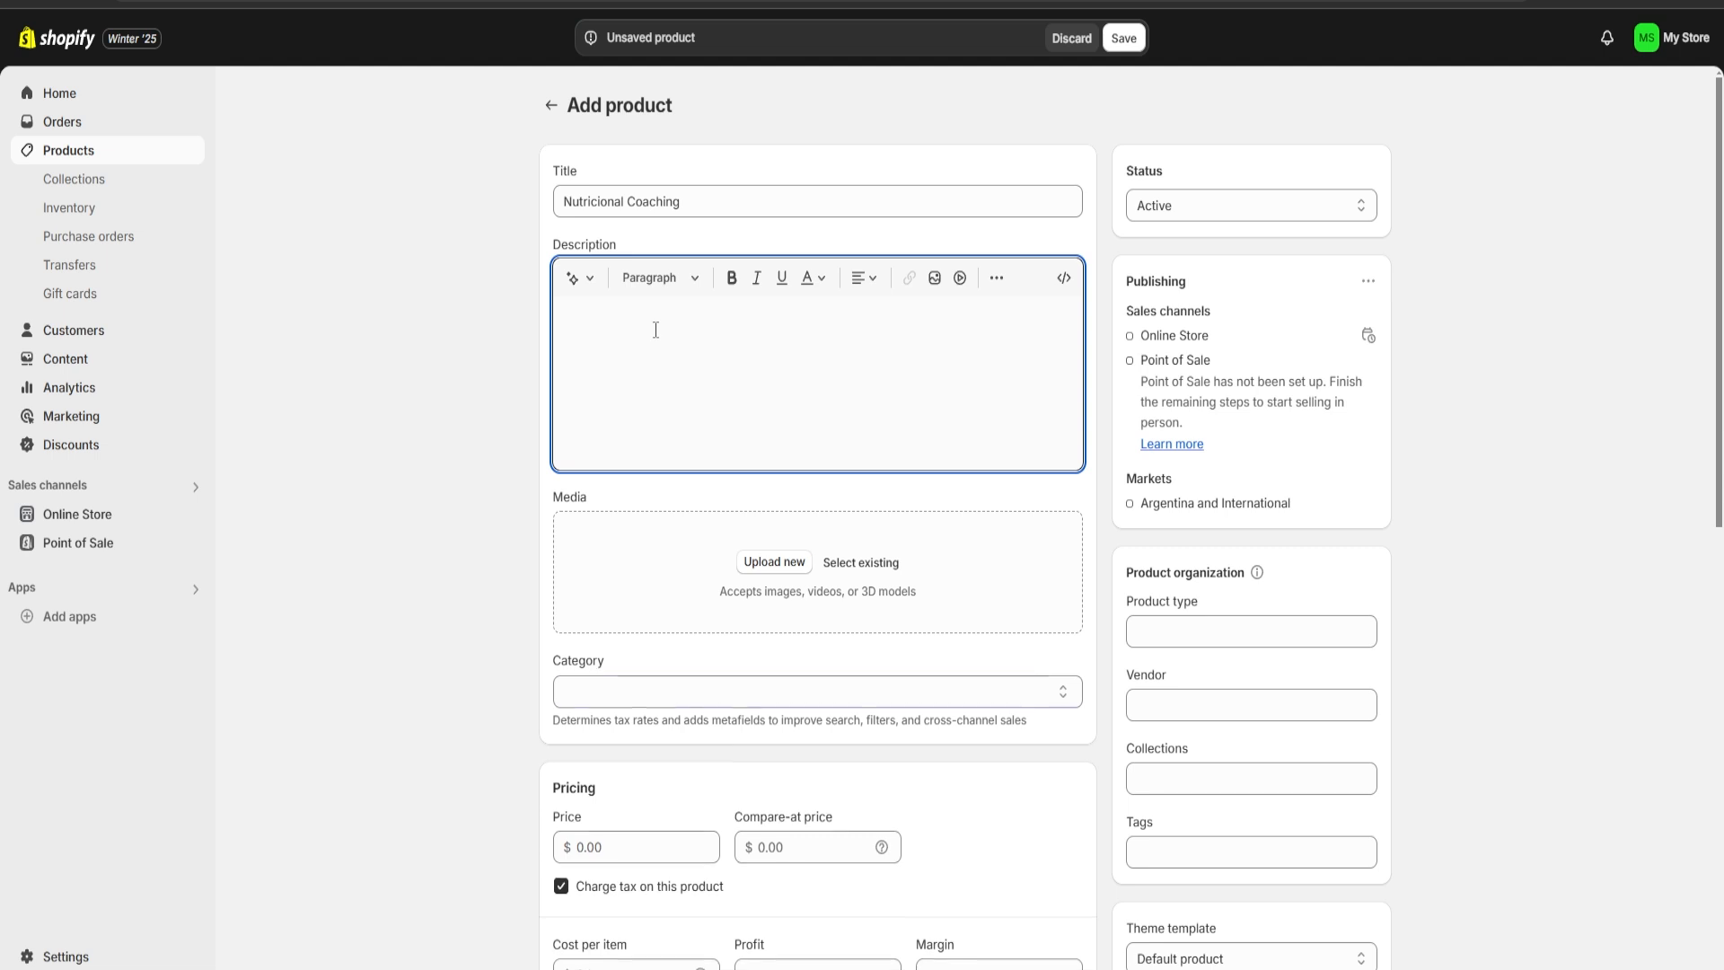
pyautogui.click(575, 279)
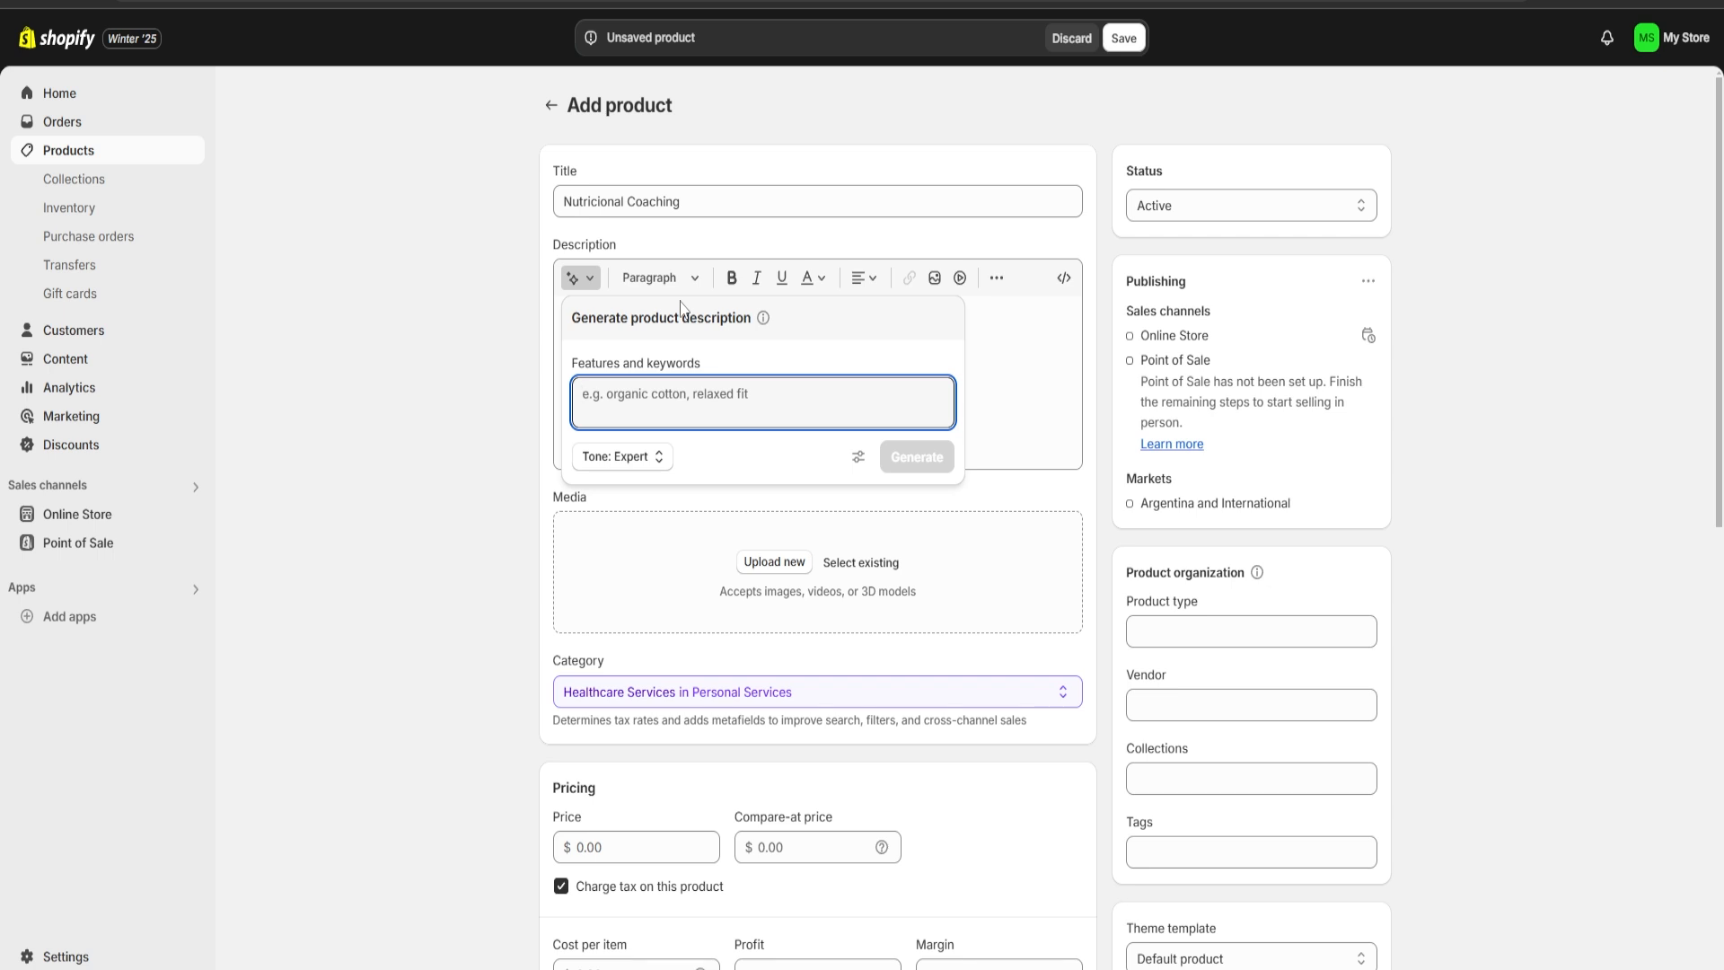
pyautogui.write('nutricional co')
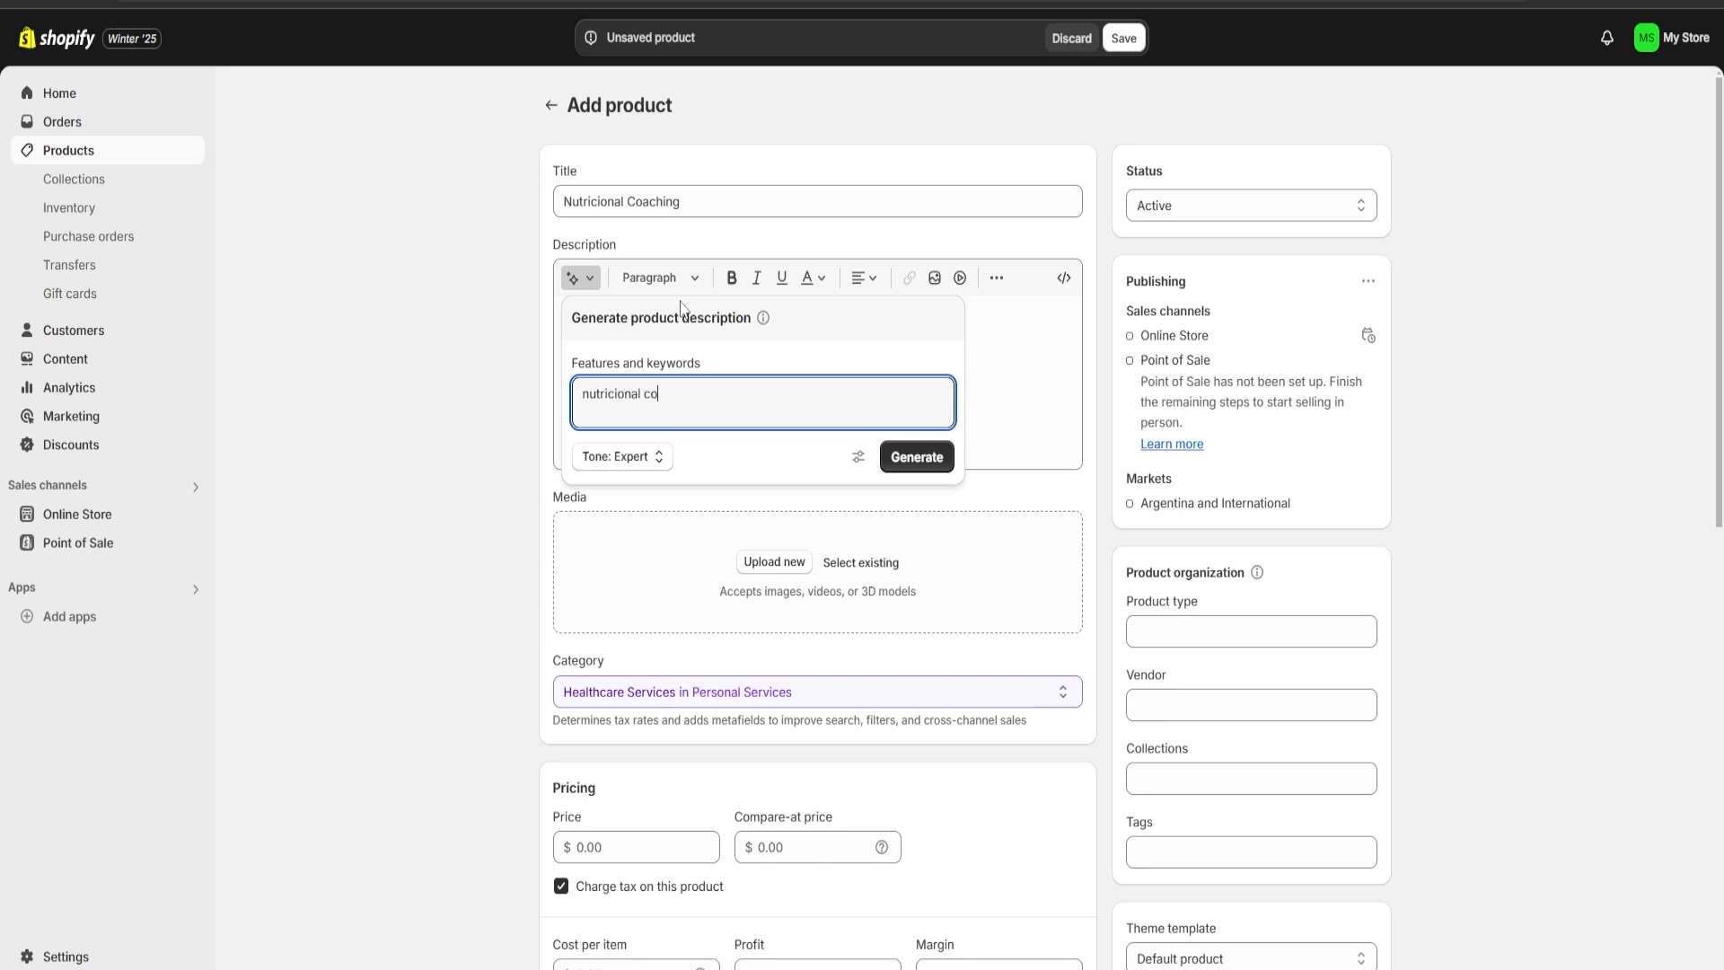
pyautogui.write('aching')
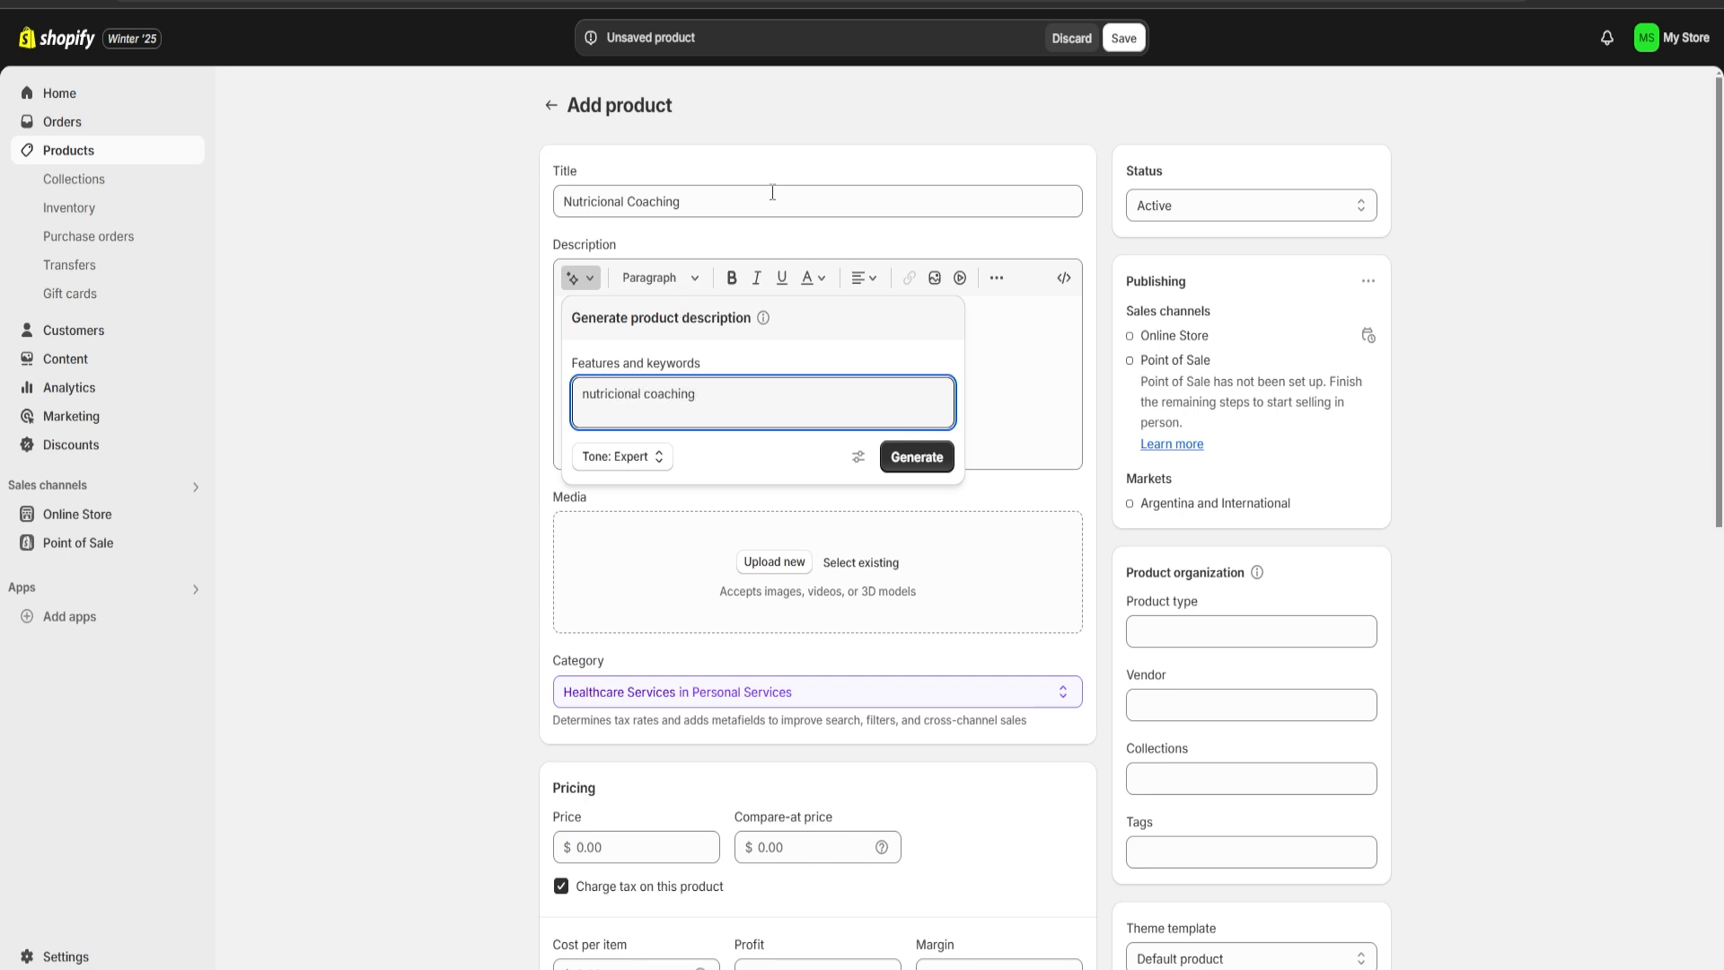
pyautogui.click(917, 457)
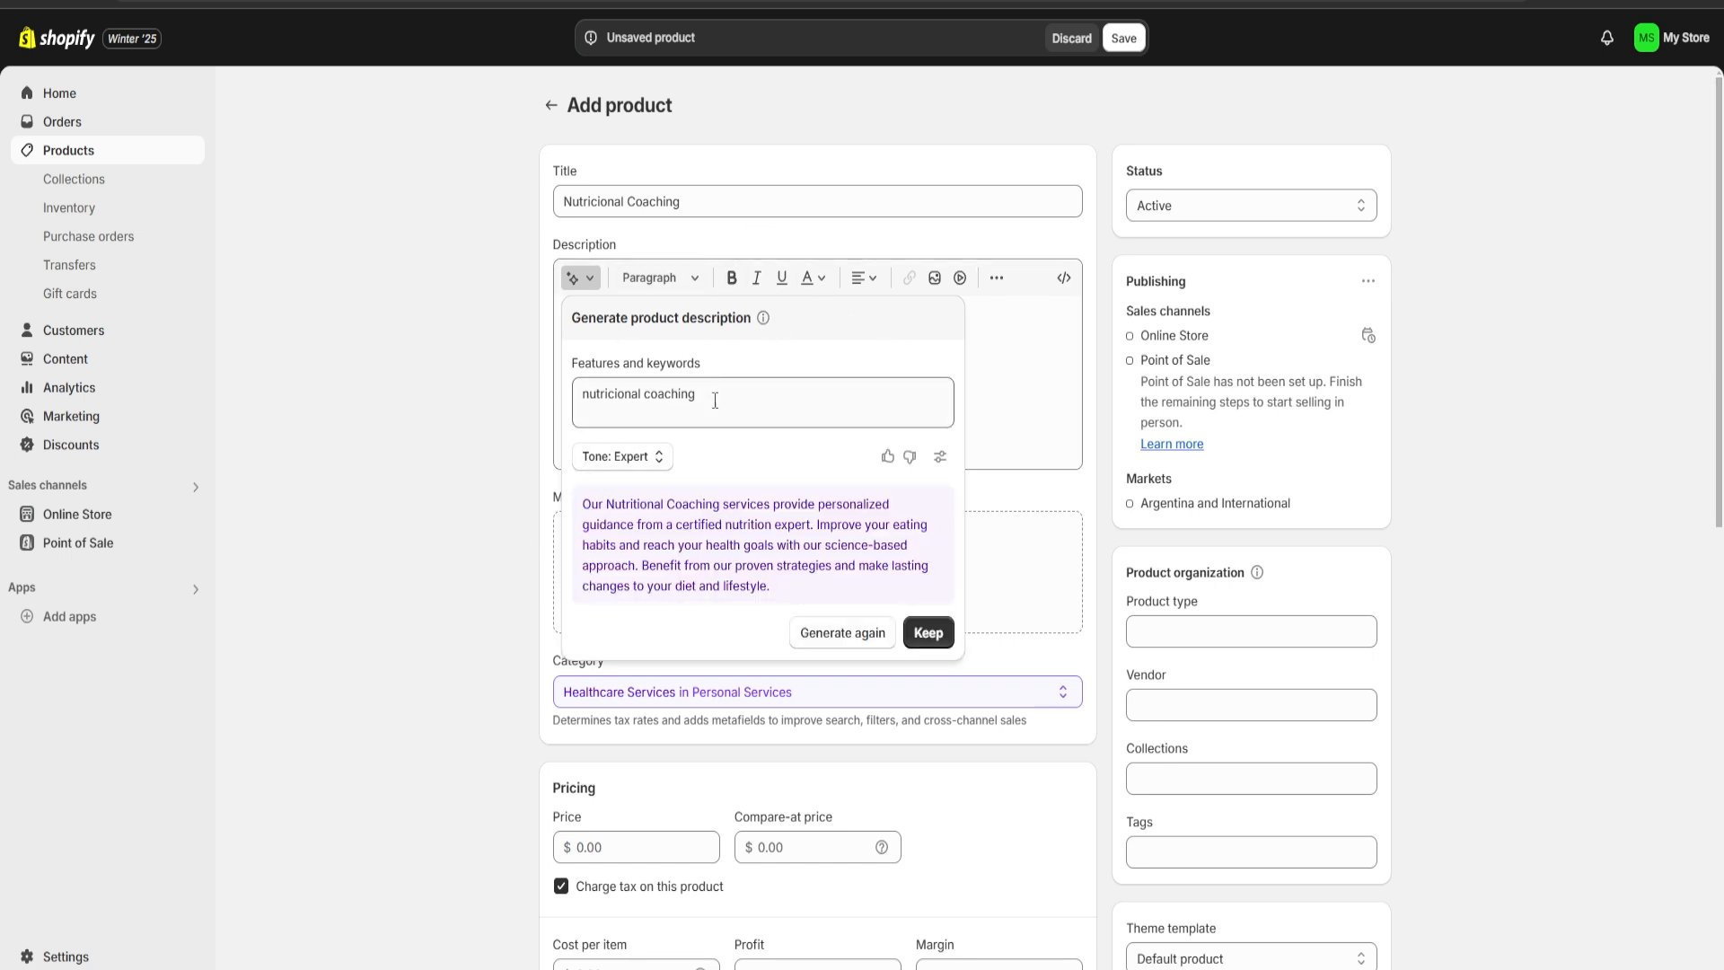
pyautogui.moveTo(715, 400); pyautogui.dragTo(773, 396)
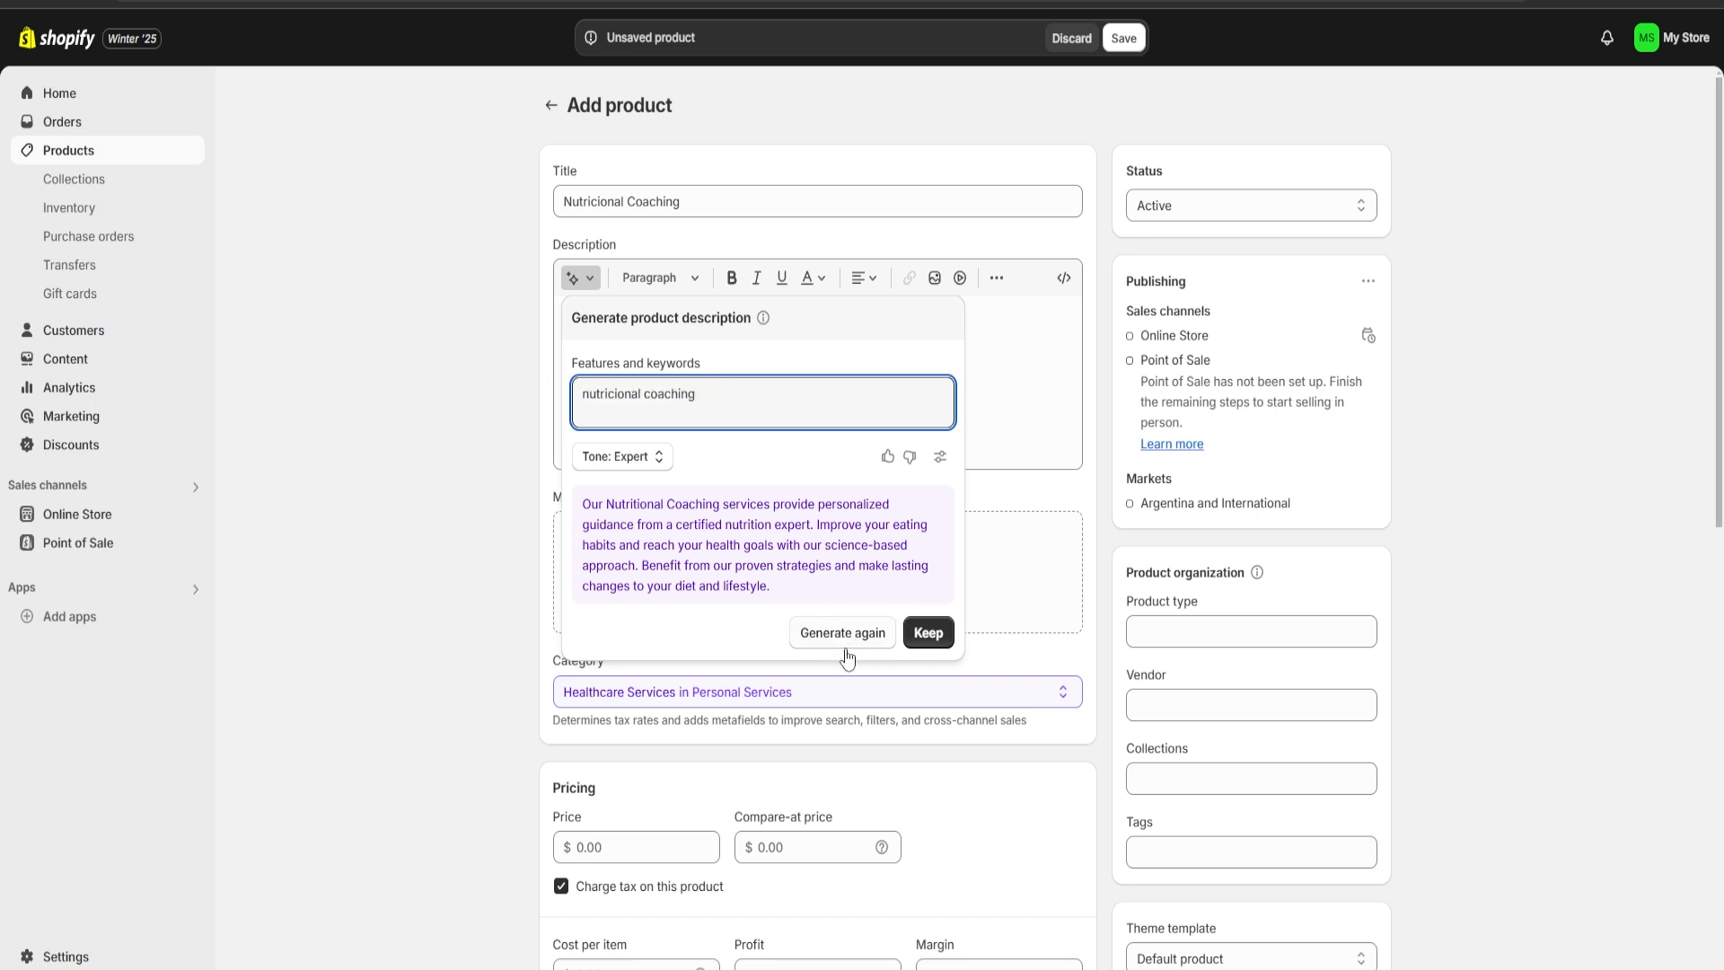
pyautogui.moveTo(783, 596)
pyautogui.mouseDown()
pyautogui.moveTo(580, 501)
pyautogui.moveTo(781, 604)
pyautogui.mouseUp()
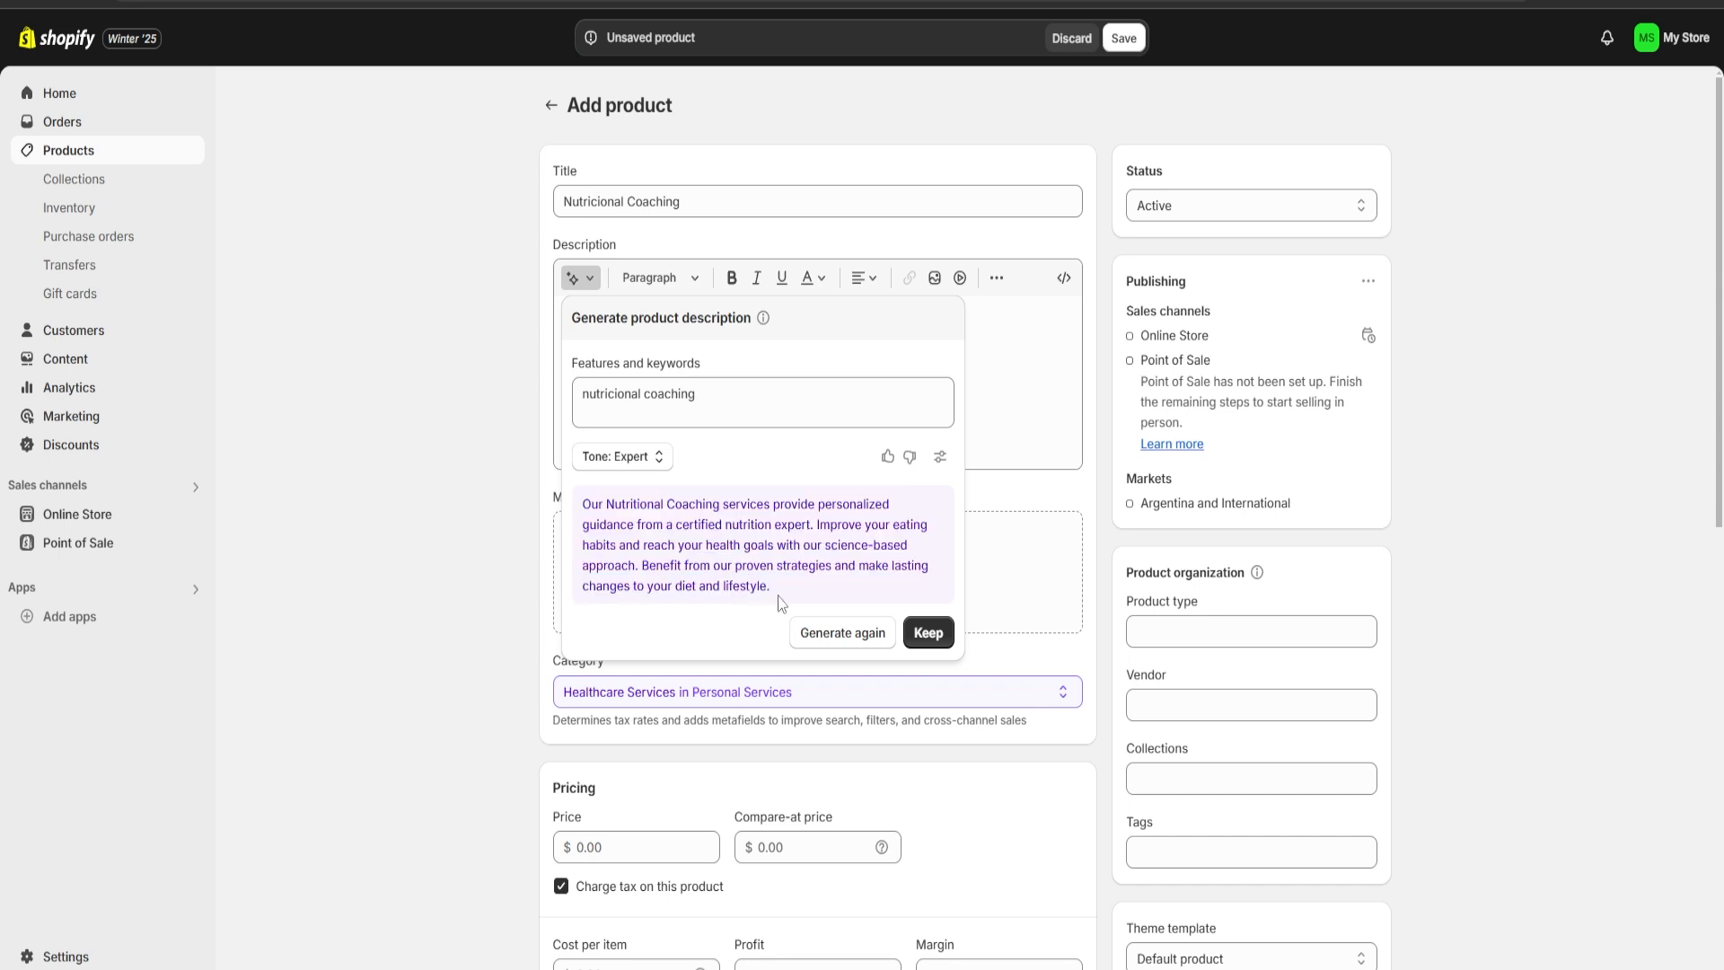
pyautogui.click(929, 633)
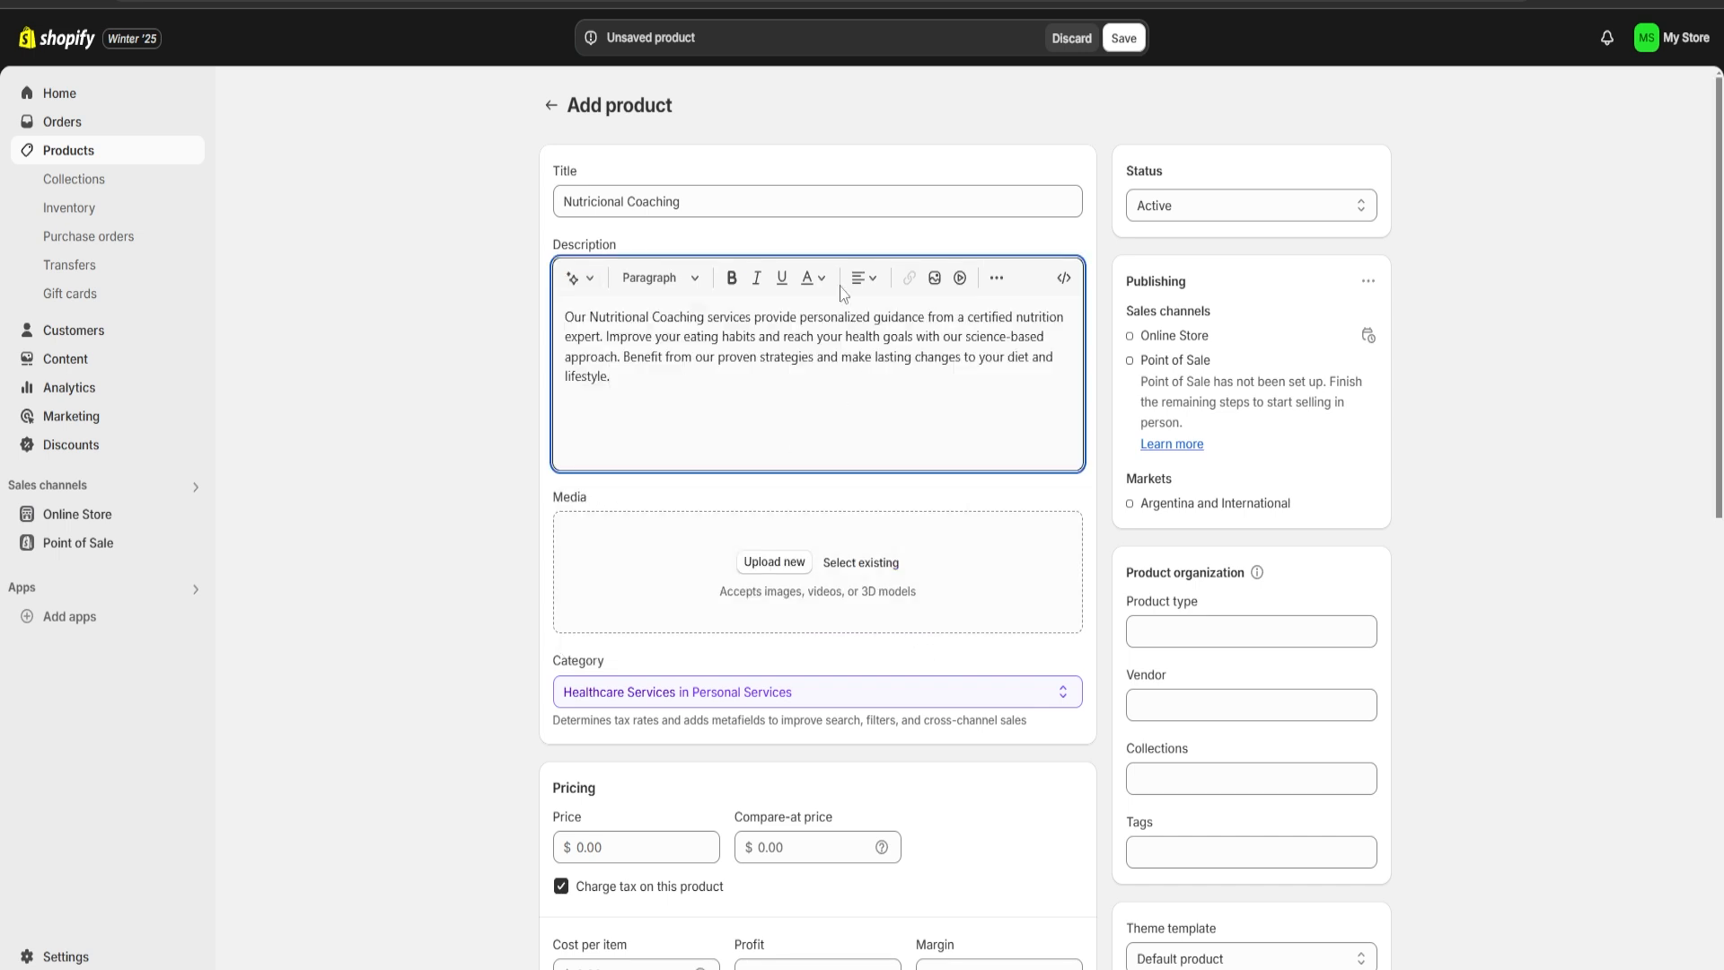
pyautogui.moveTo(637, 401); pyautogui.dragTo(524, 300)
pyautogui.click(634, 416)
pyautogui.moveTo(624, 379); pyautogui.dragTo(548, 305)
pyautogui.click(648, 422)
pyautogui.moveTo(629, 397); pyautogui.dragTo(549, 305)
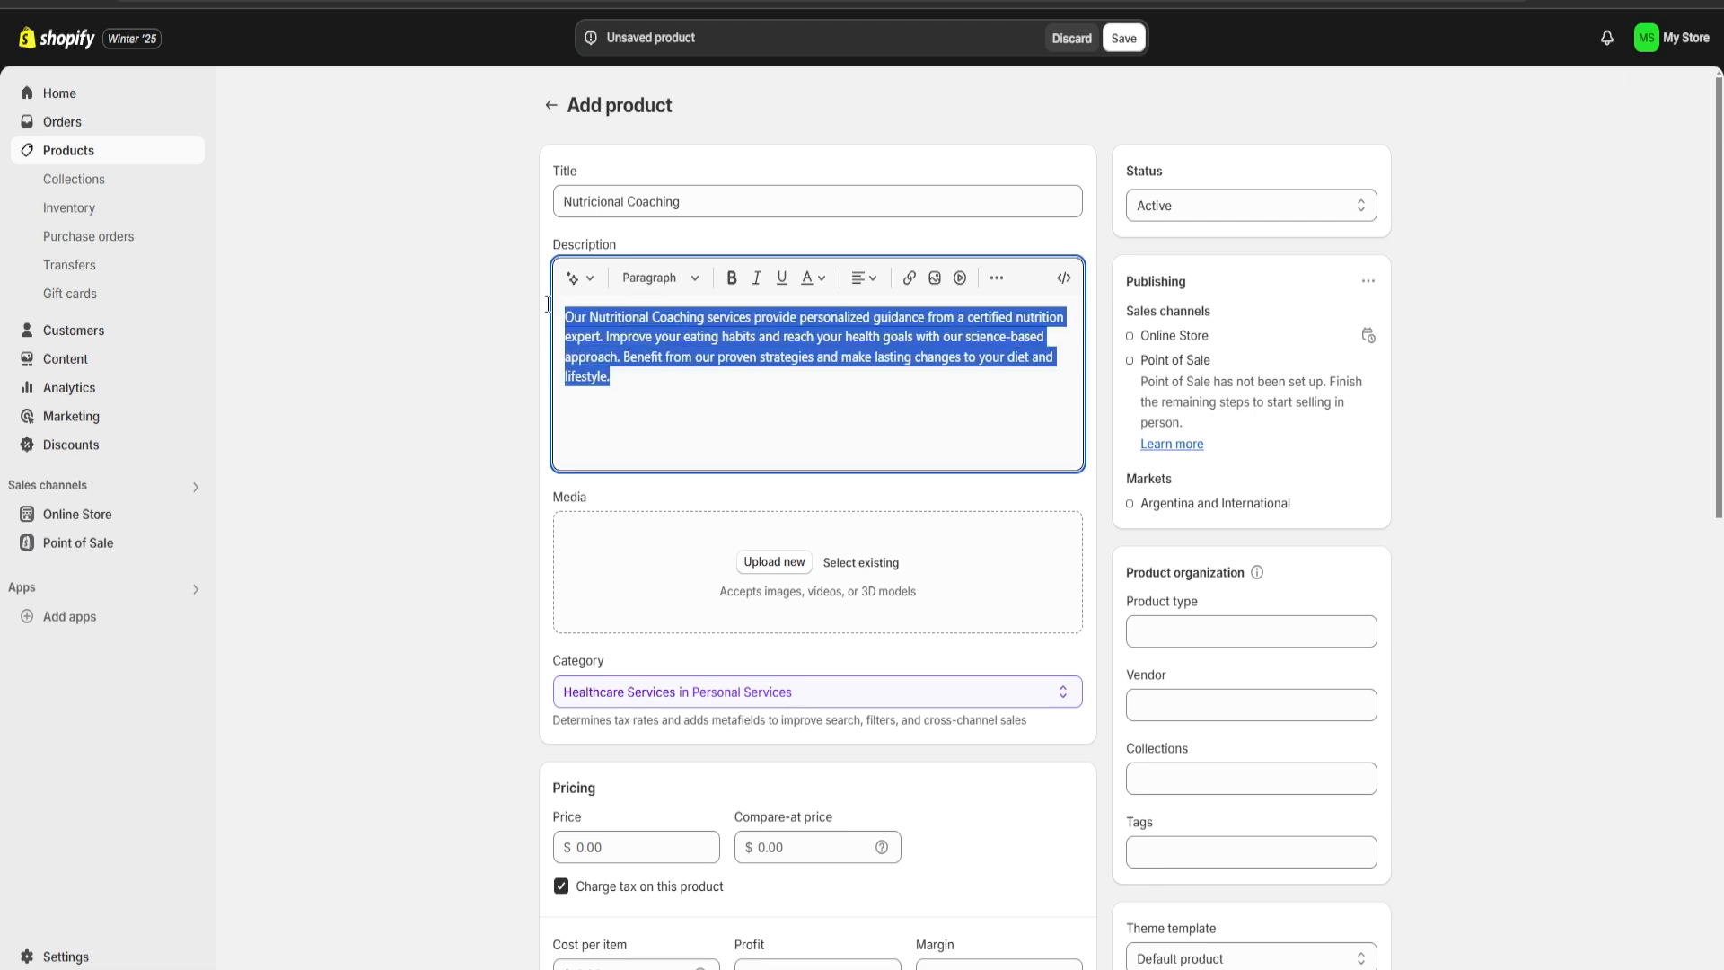
pyautogui.click(632, 393)
# - Upload the picture of the nutritionist writing beside fruit and vegetables from the imagenes random folder as the product media
pyautogui.scroll(-2, 709, 416)
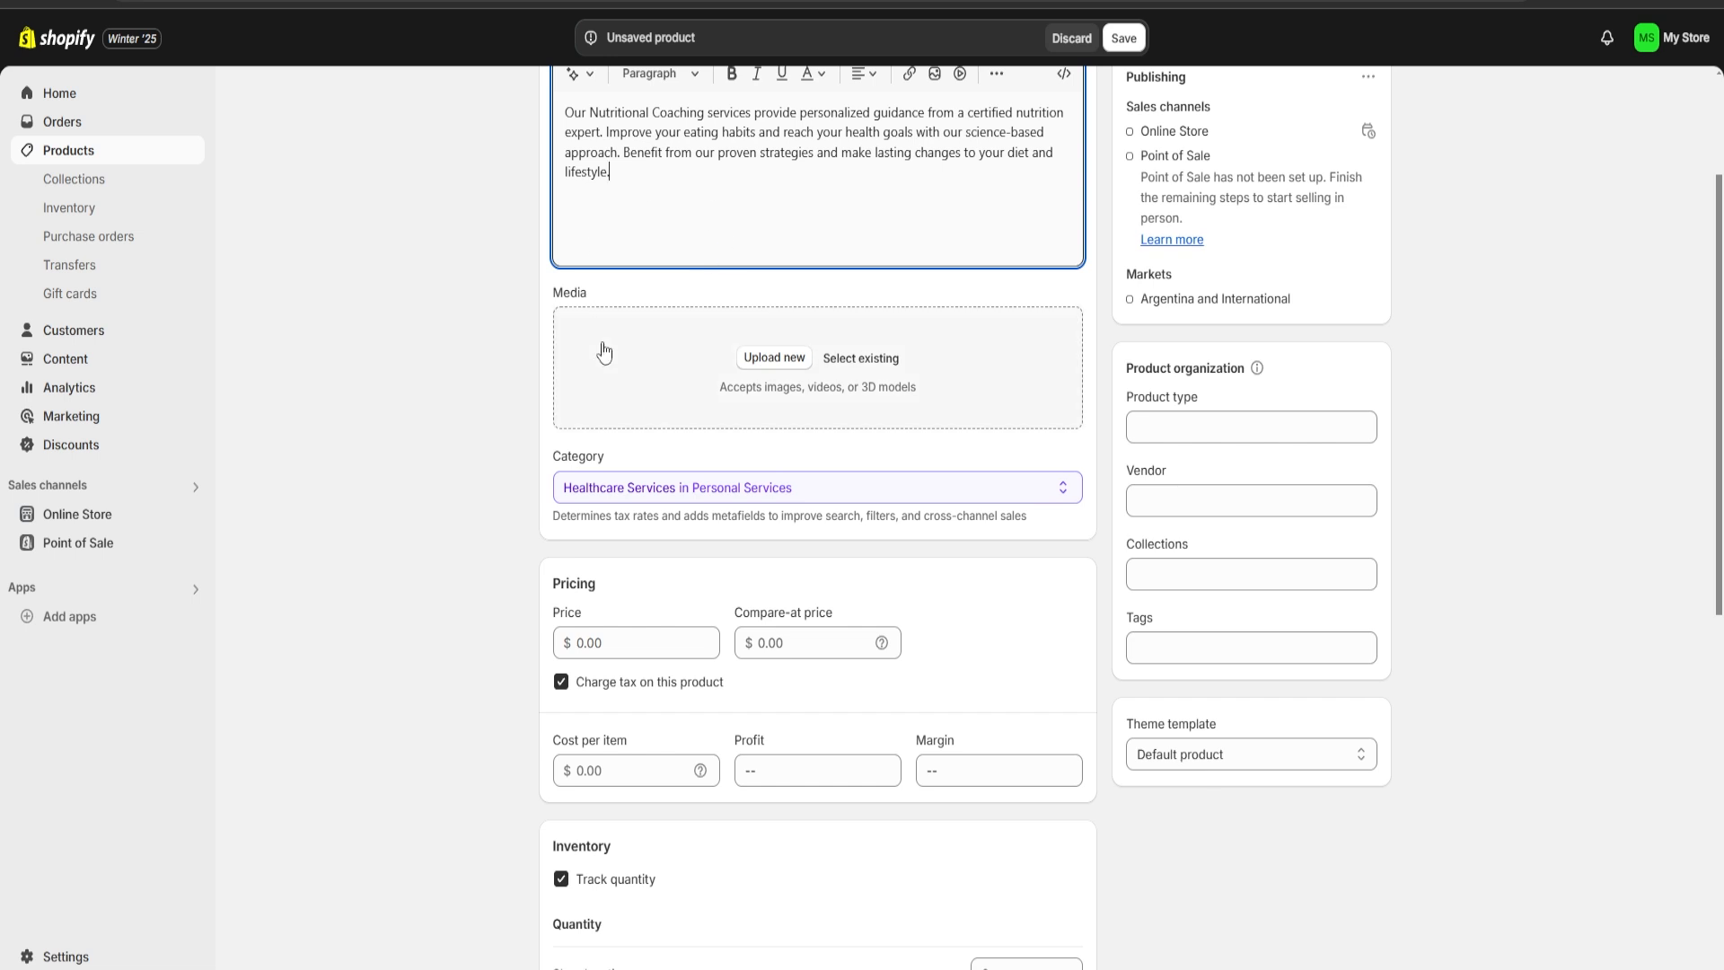
pyautogui.click(774, 358)
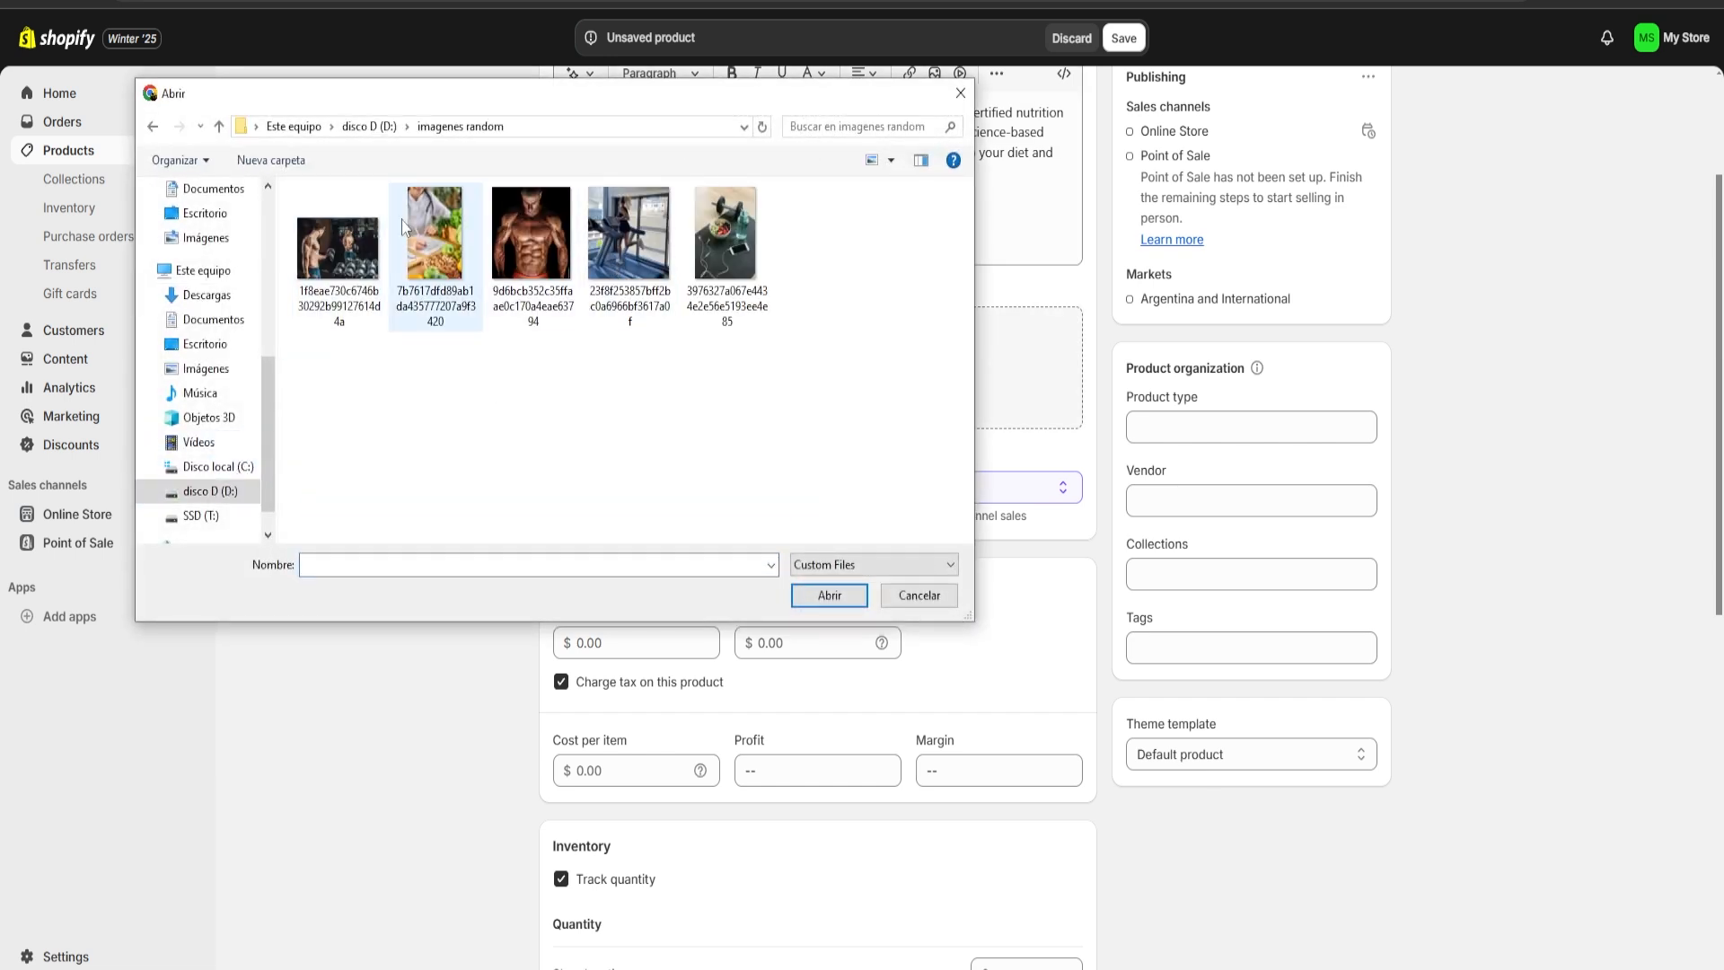
pyautogui.doubleClick(434, 233)
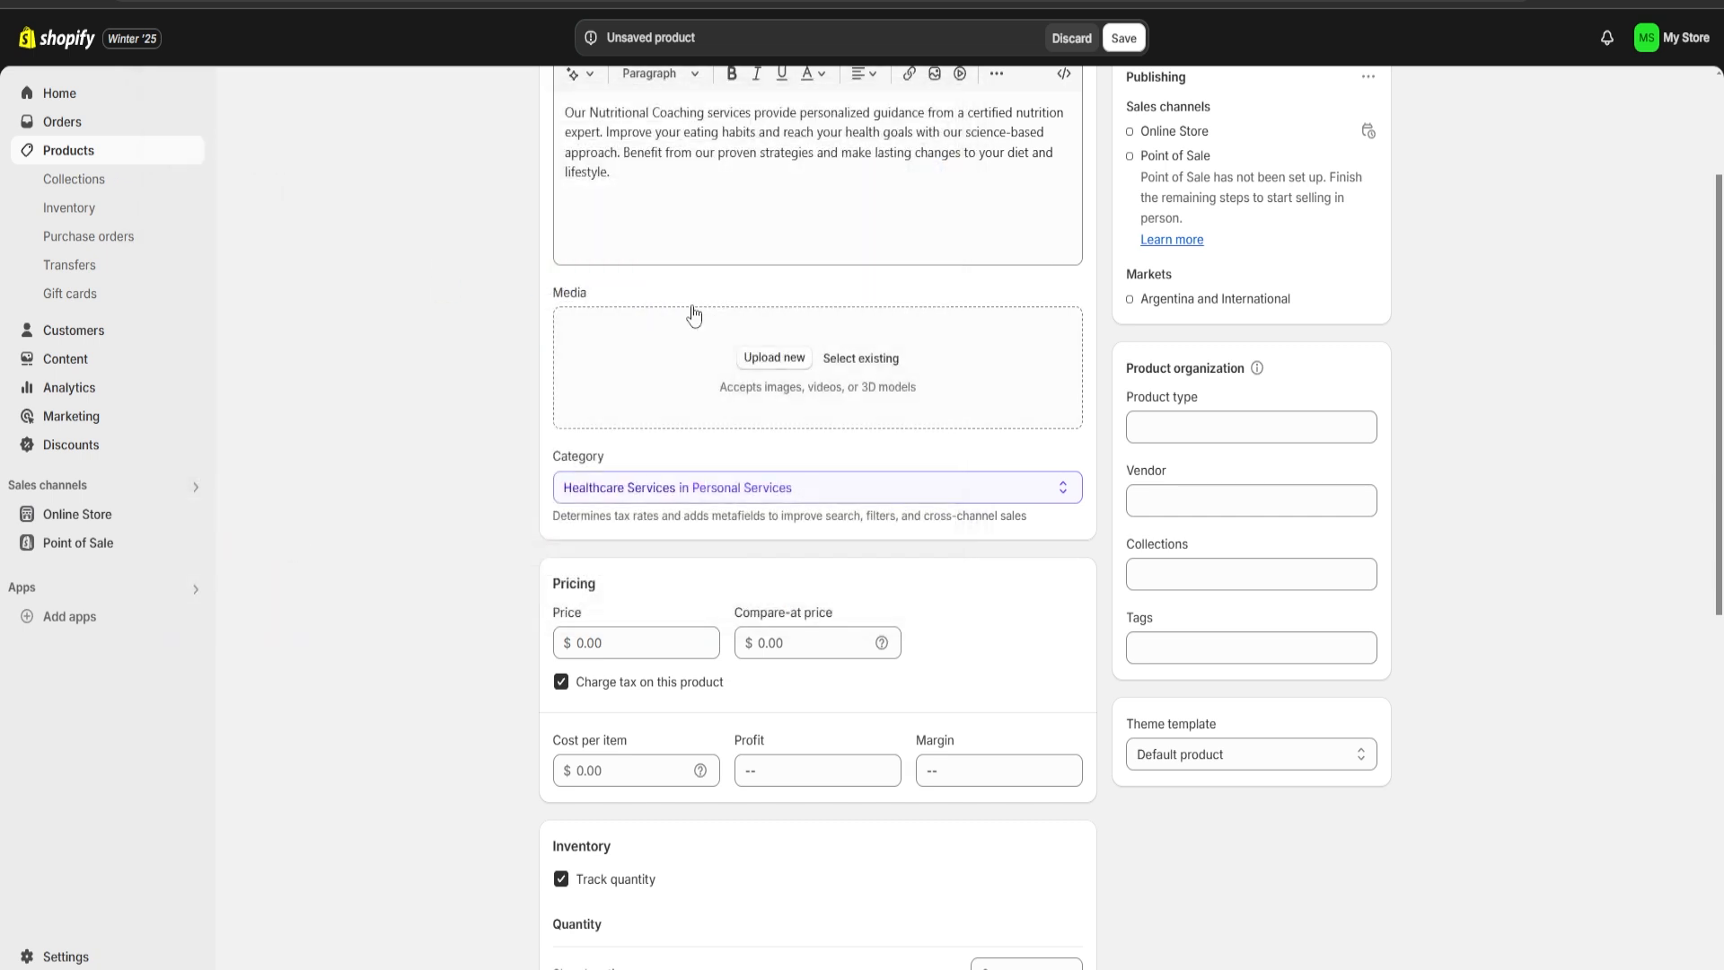
pyautogui.scroll(2, 599, 492)
pyautogui.scroll(-2, 854, 450)
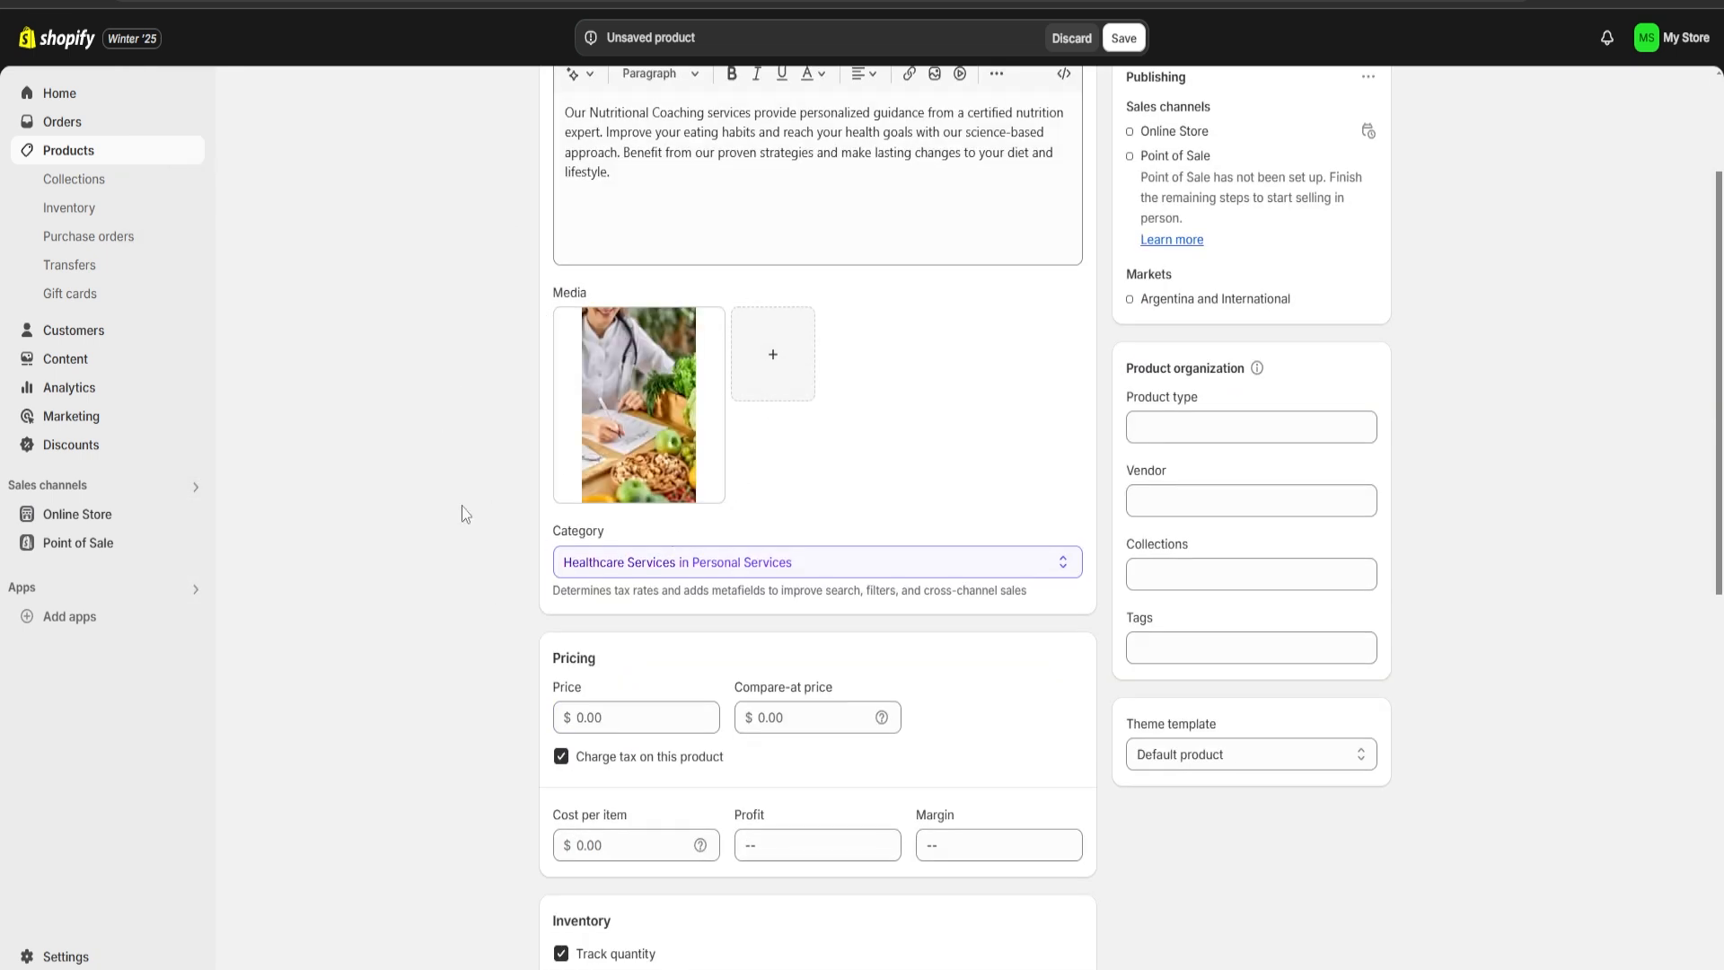
pyautogui.scroll(-1, 530, 399)
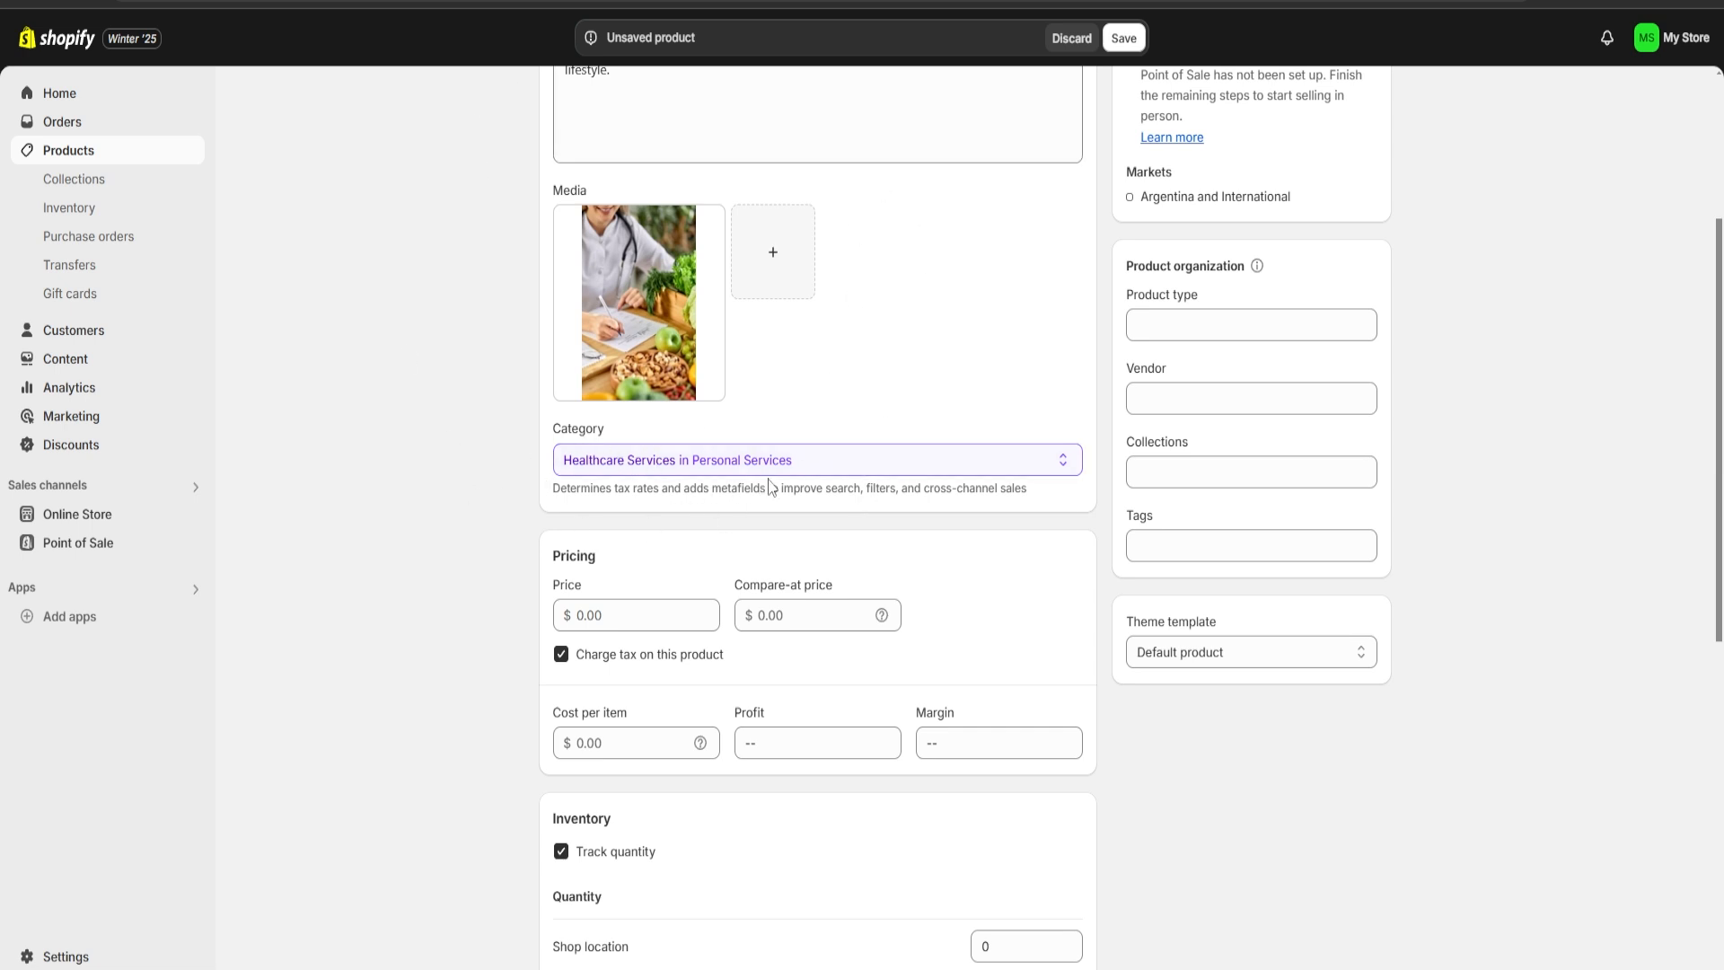
pyautogui.click(814, 463)
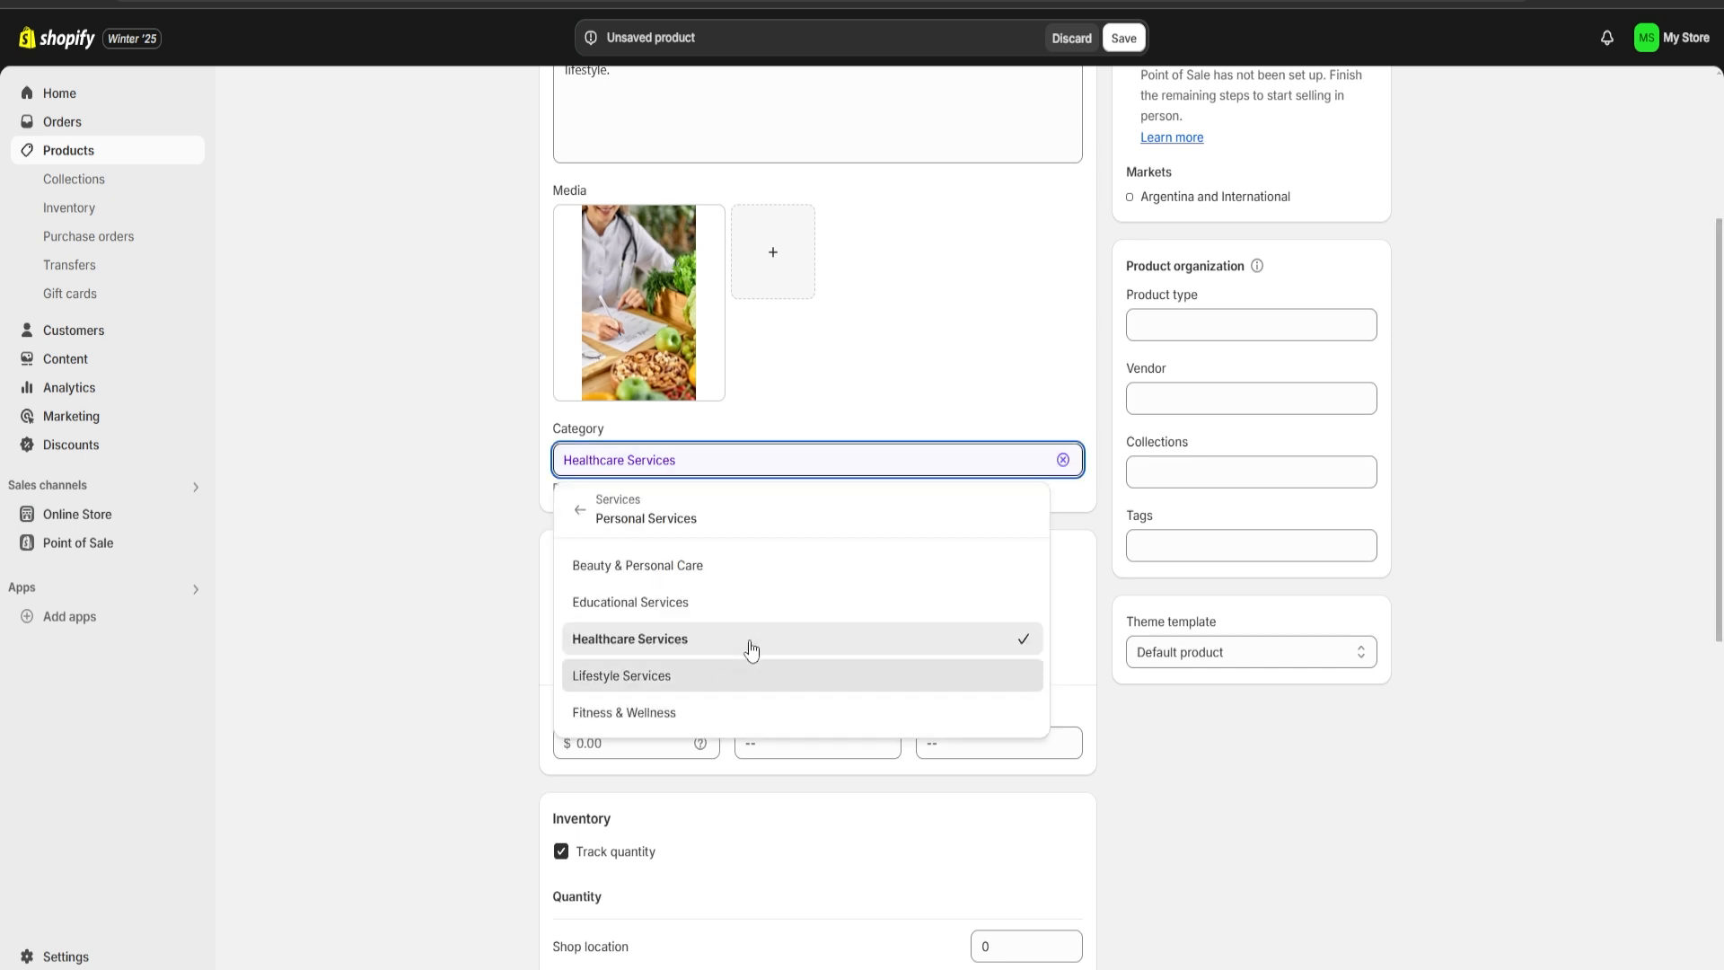
pyautogui.click(915, 305)
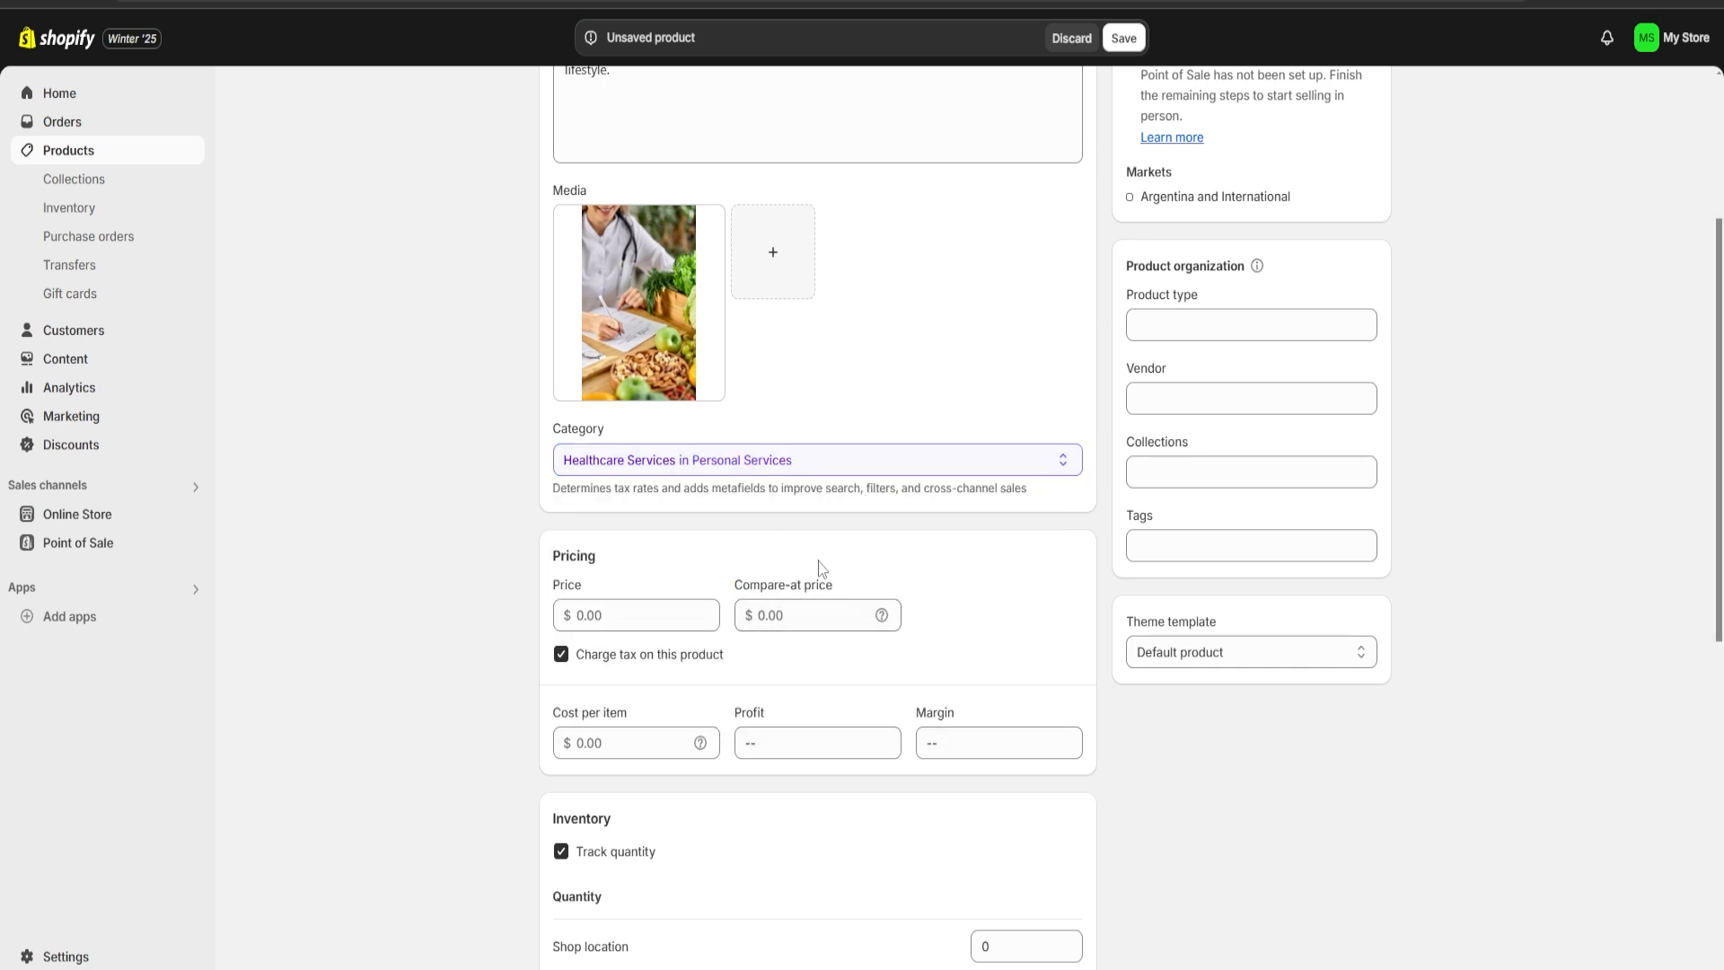
# - Set the product's price to 40000 and its cost per item to 15000
pyautogui.scroll(-2, 638, 422)
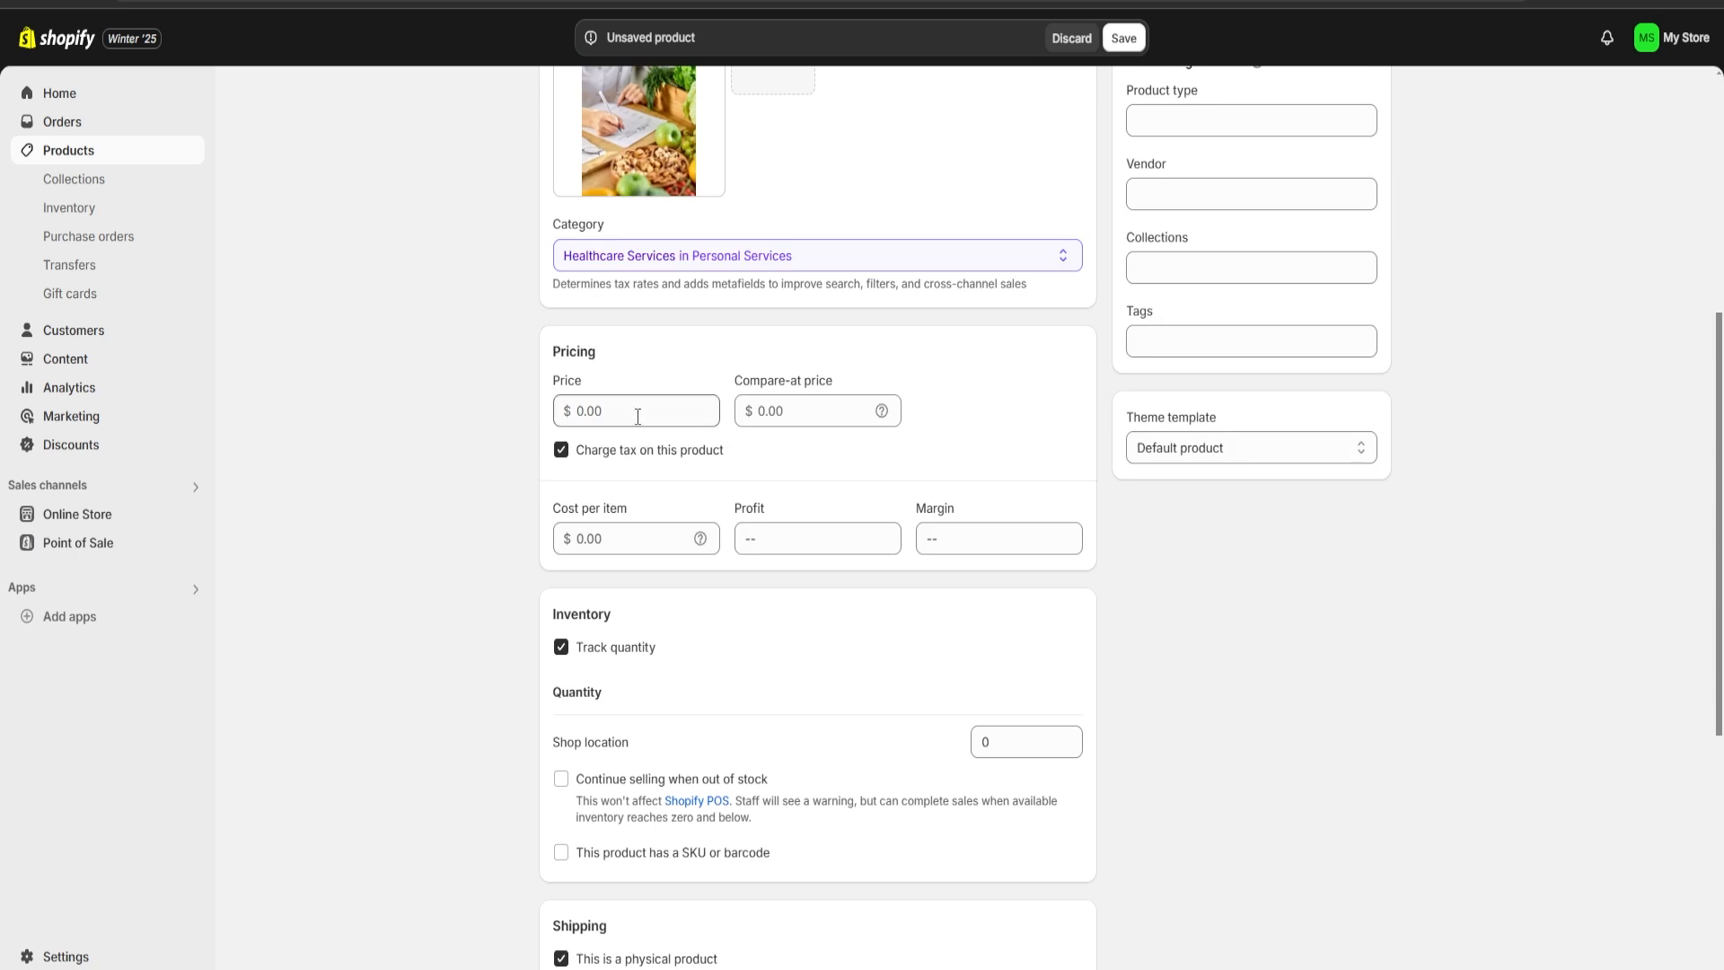
pyautogui.click(638, 416)
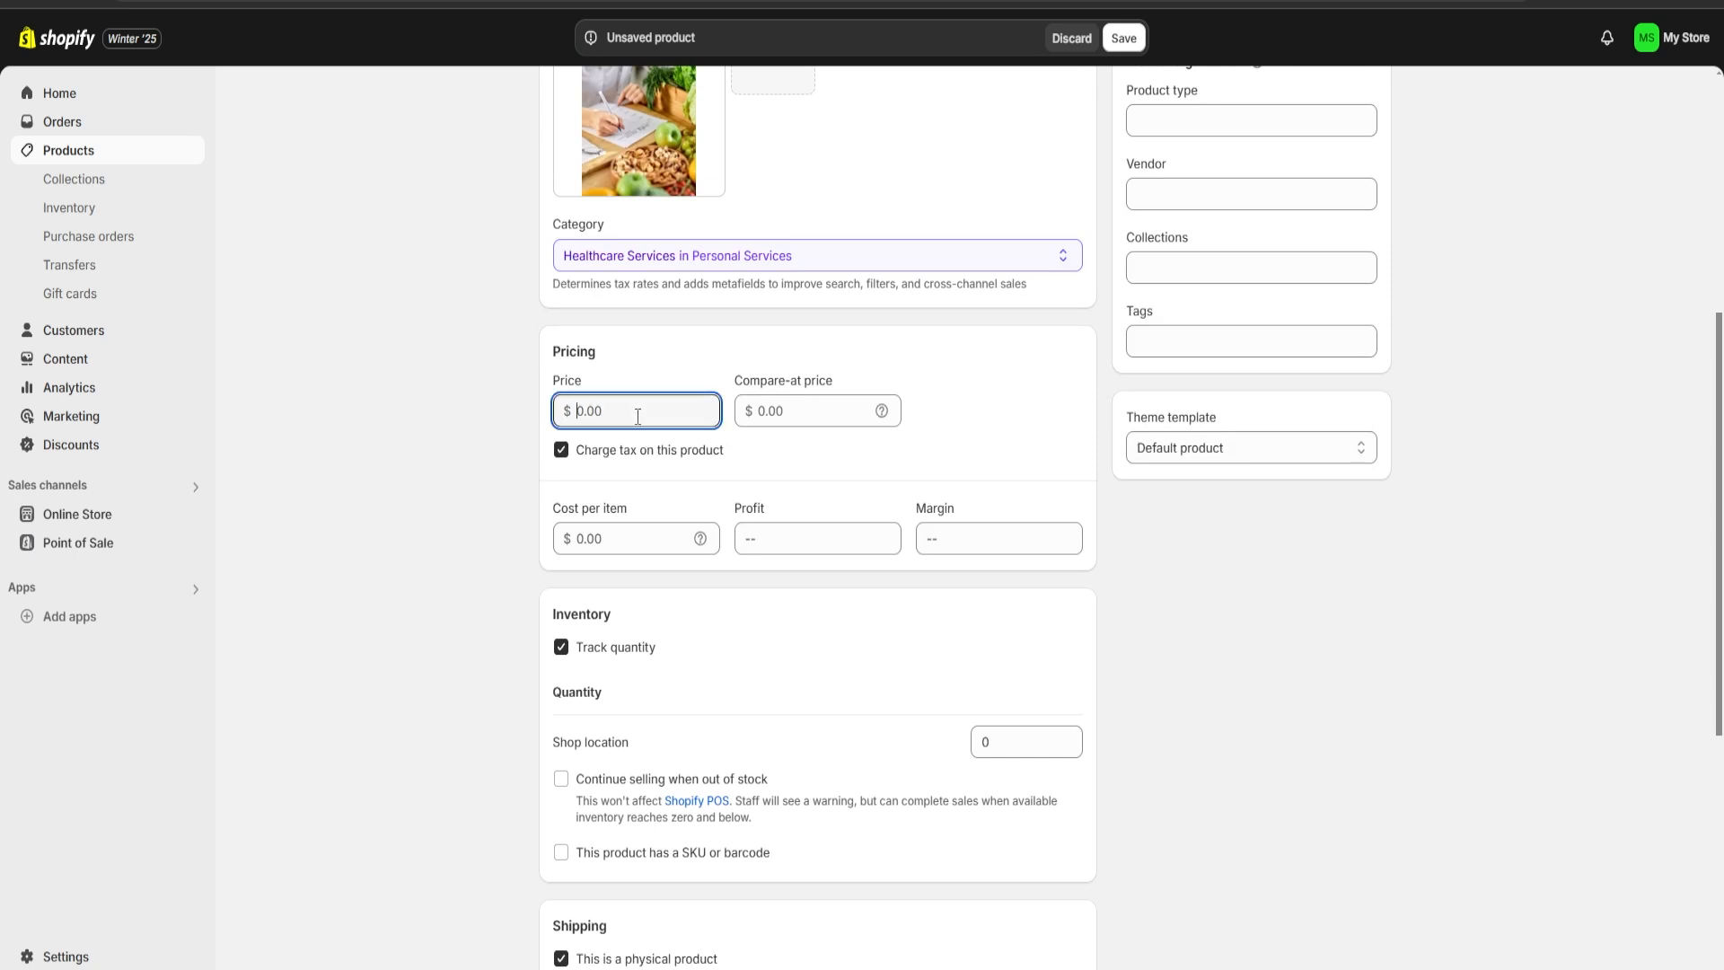
pyautogui.write('40000')
pyautogui.click(616, 538)
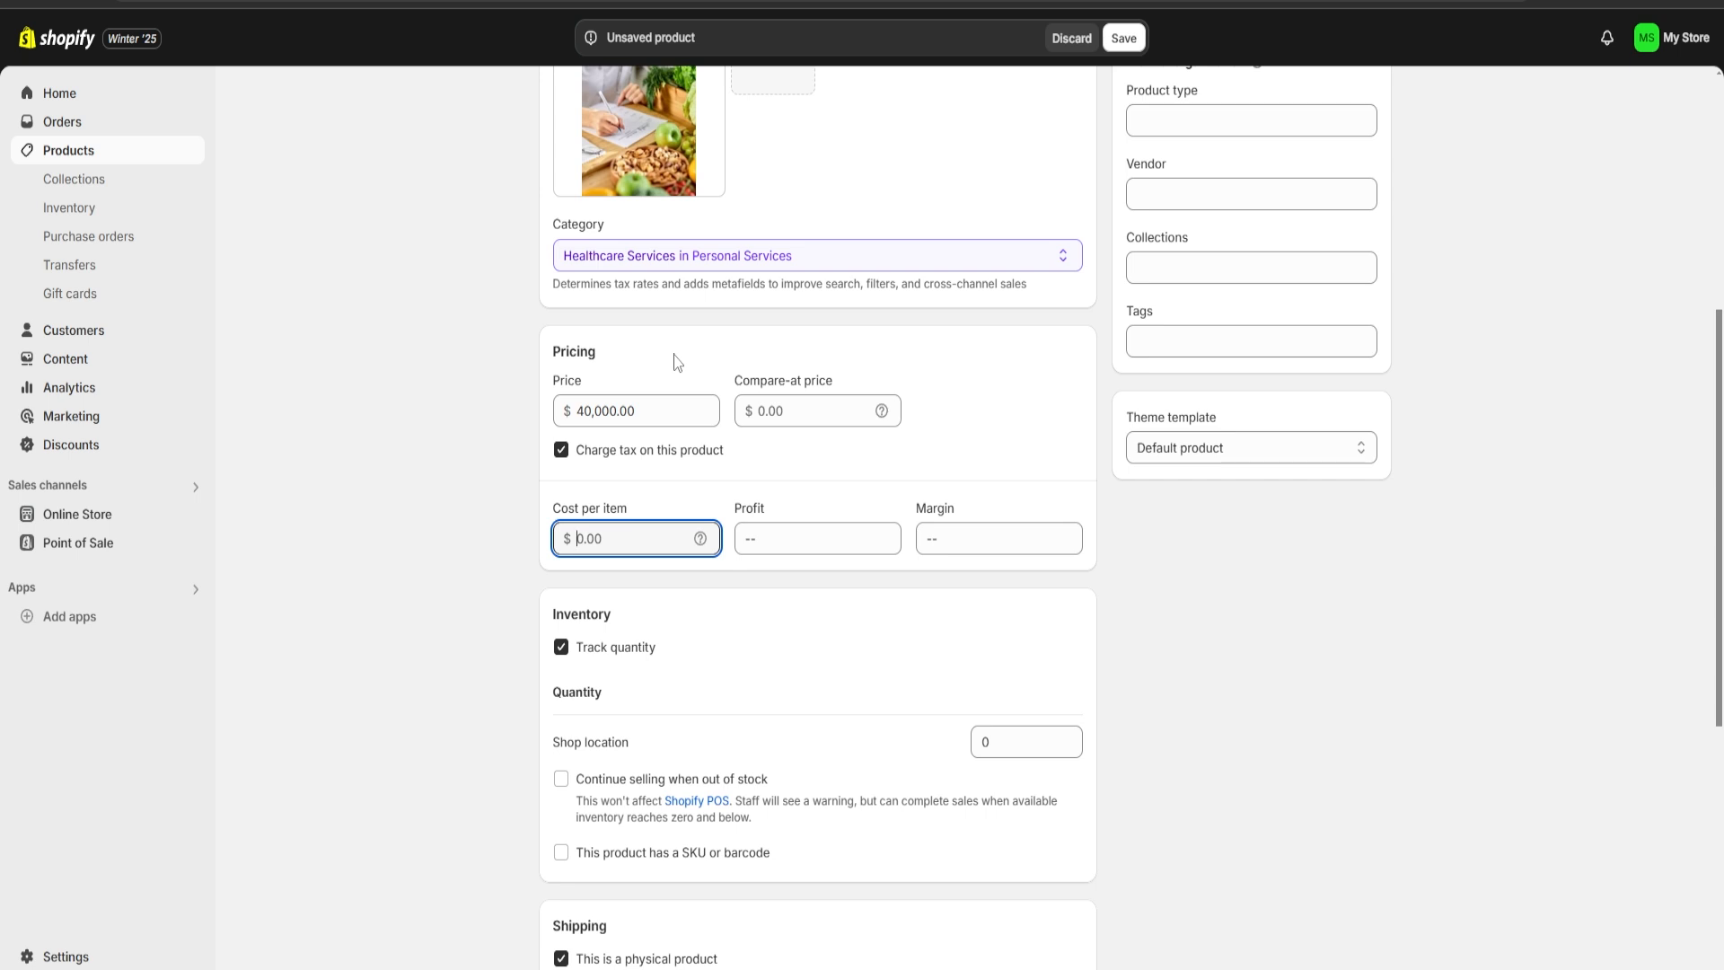
pyautogui.write('15000')
pyautogui.click(666, 361)
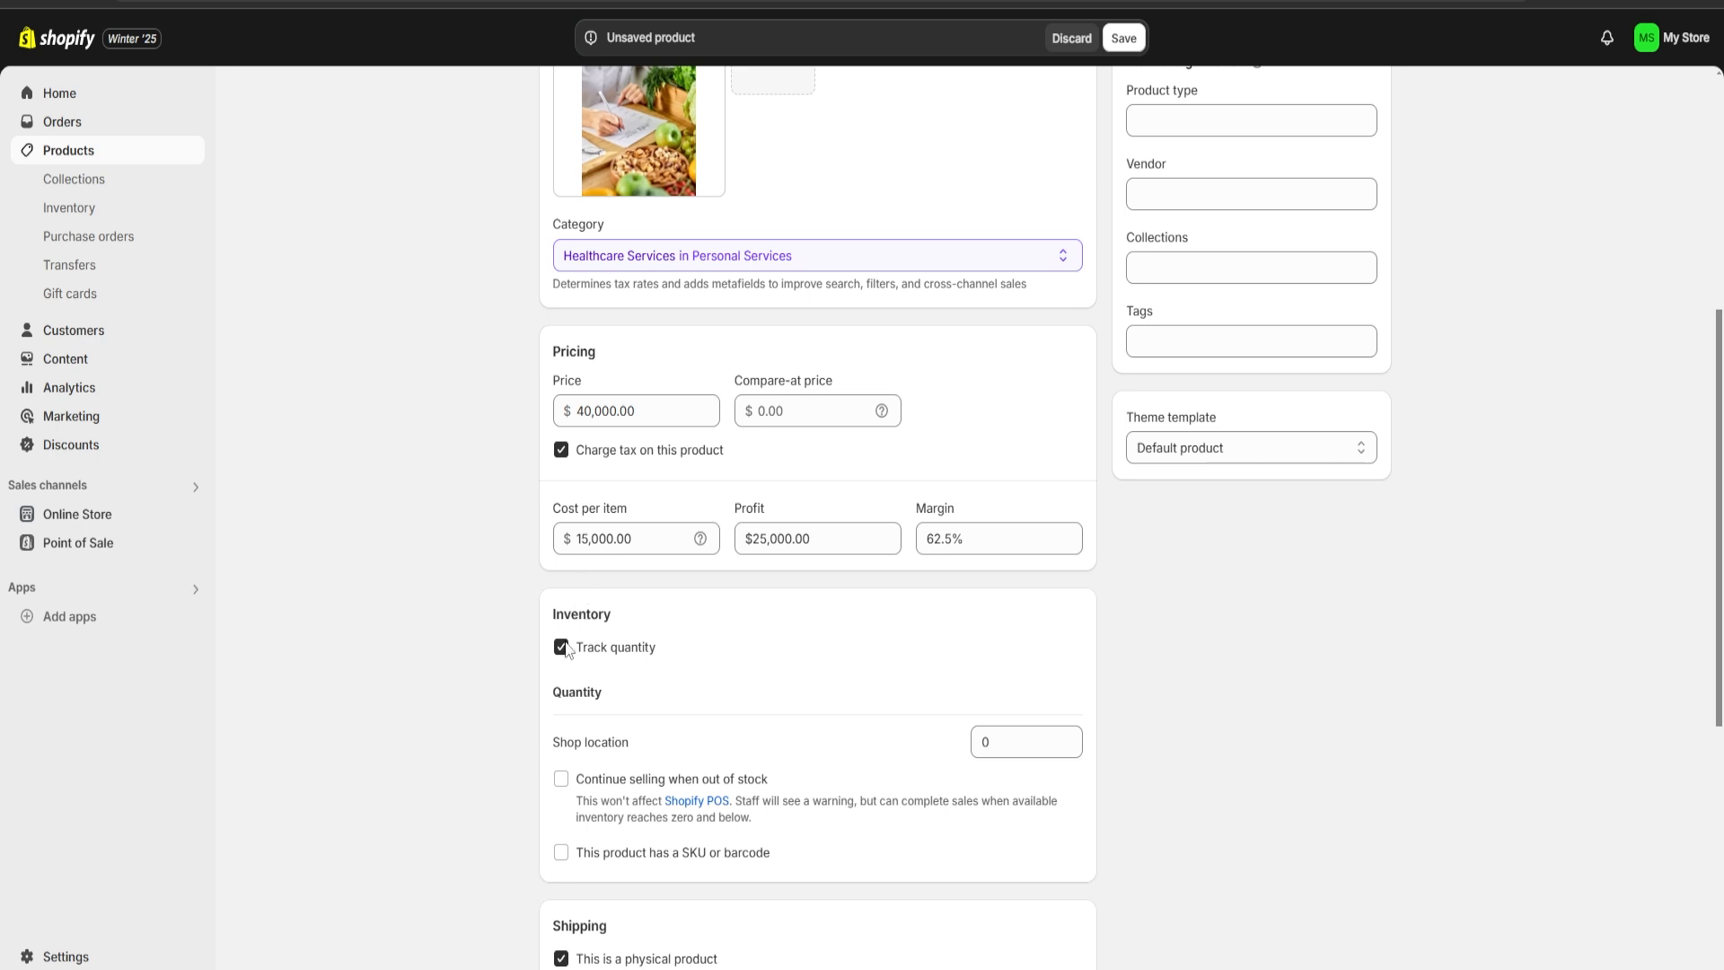
pyautogui.moveTo(748, 537); pyautogui.dragTo(857, 543)
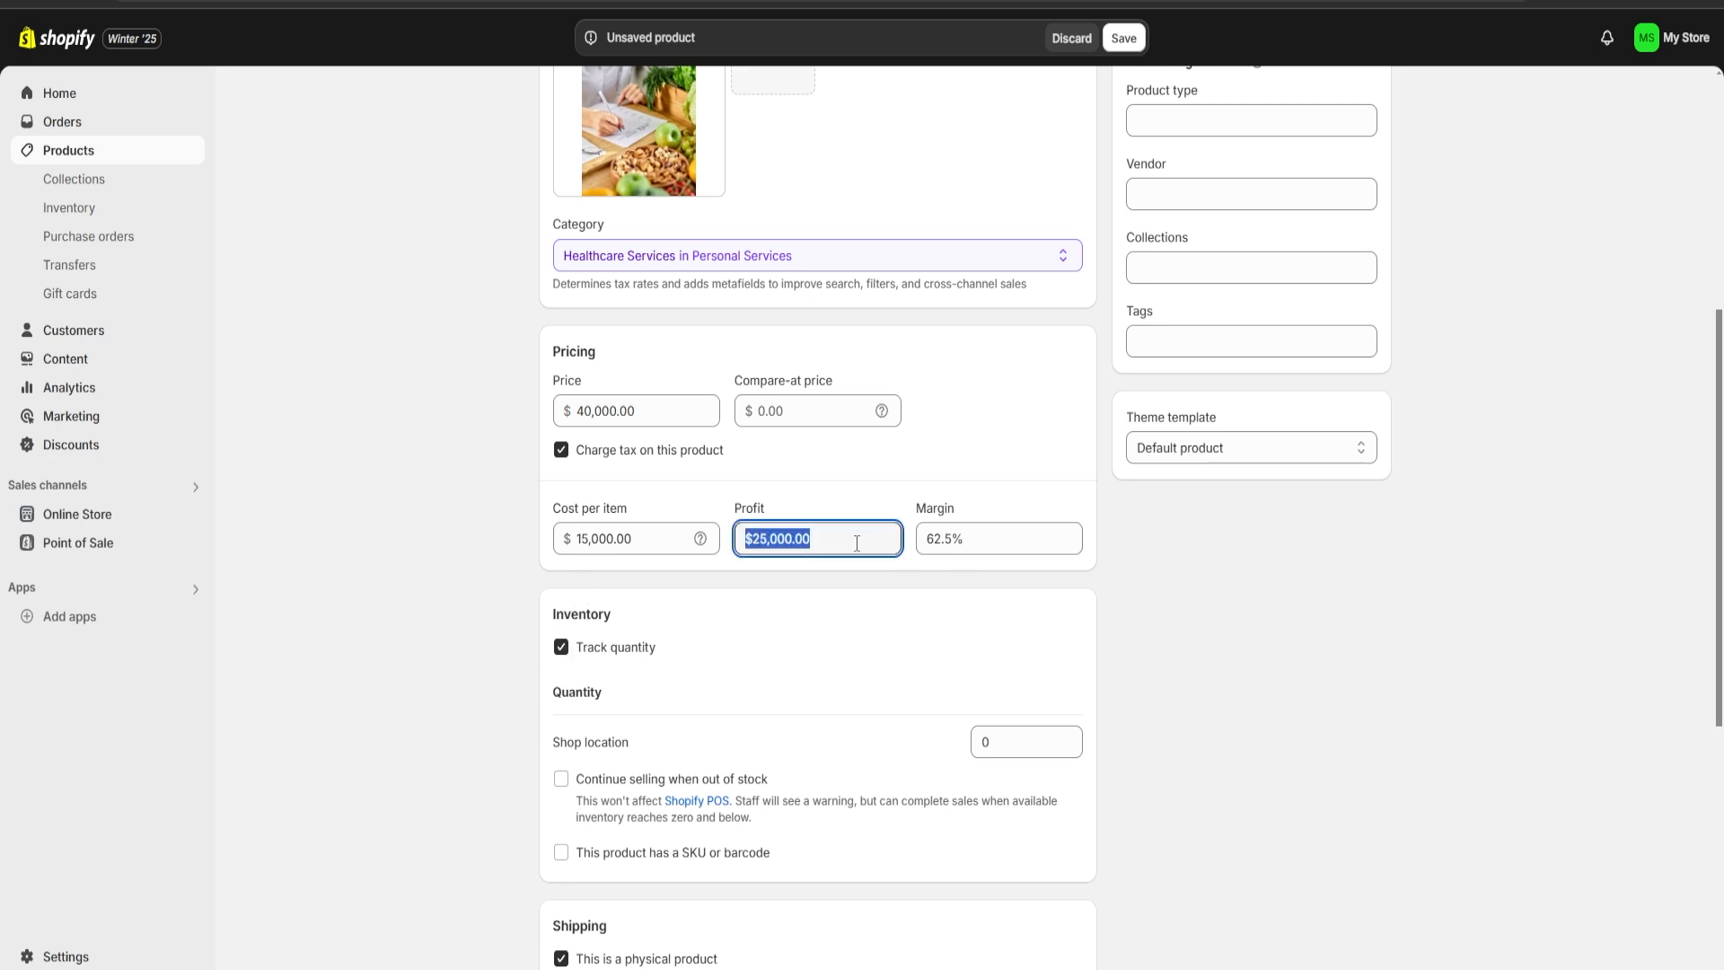
pyautogui.click(845, 478)
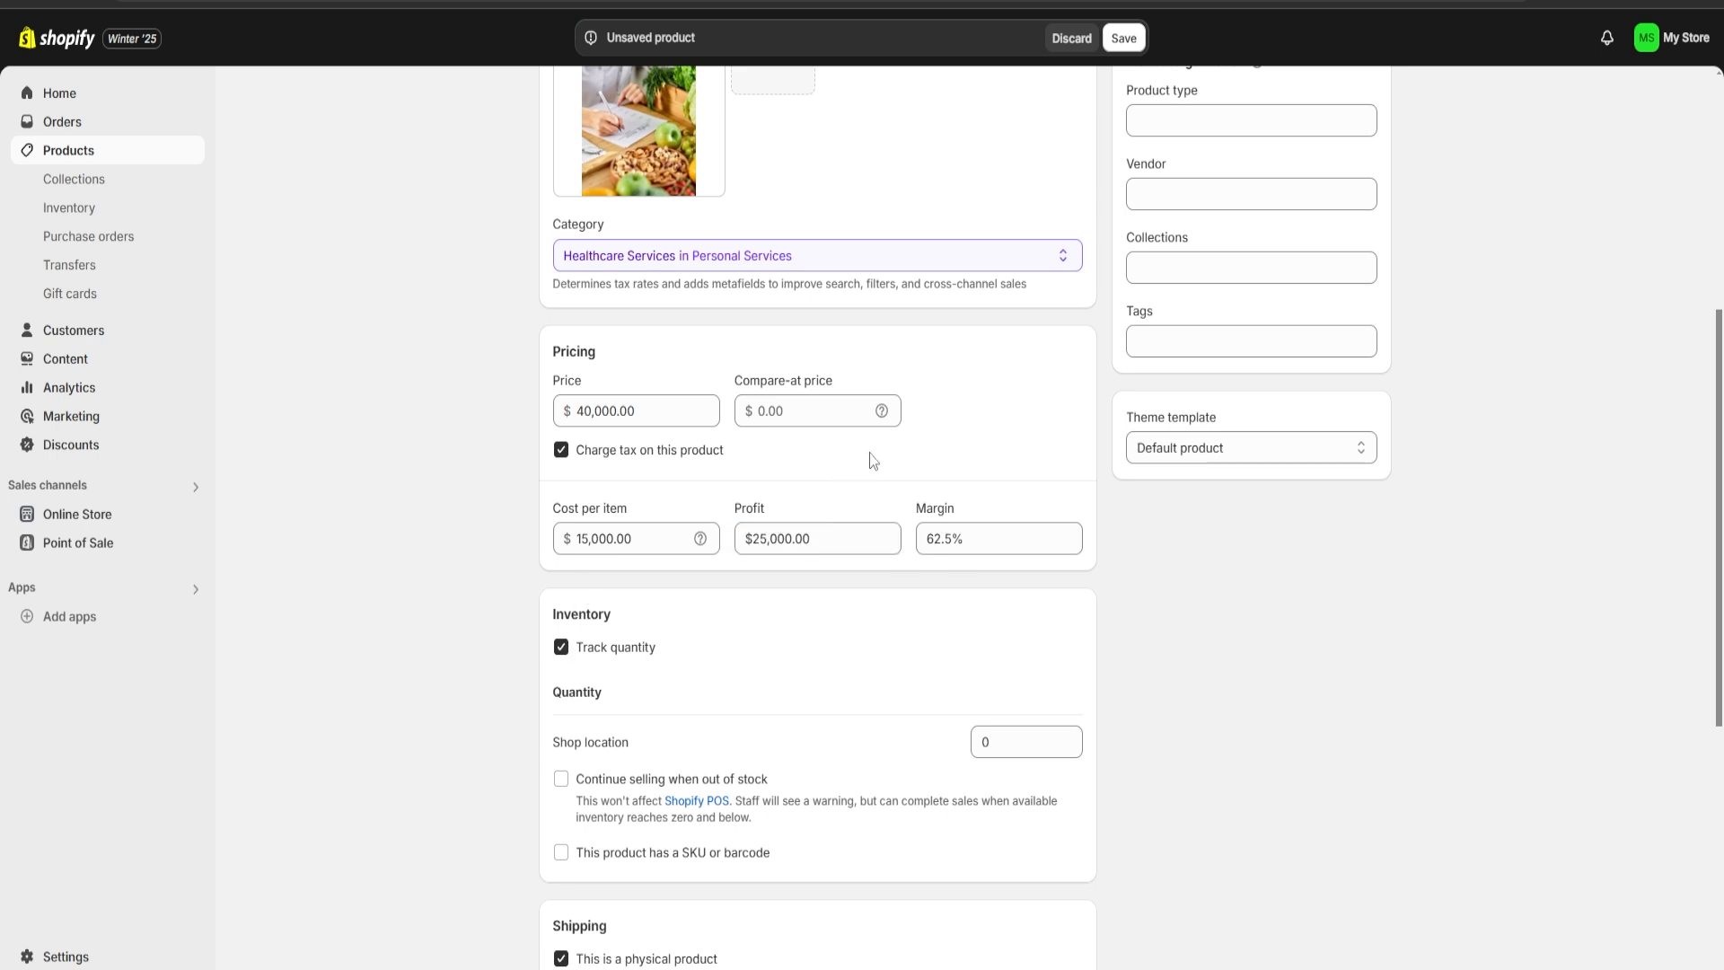
pyautogui.moveTo(931, 542); pyautogui.dragTo(978, 539)
pyautogui.click(980, 453)
# - Turn off quantity tracking in the product's inventory settings
pyautogui.scroll(-2, 754, 607)
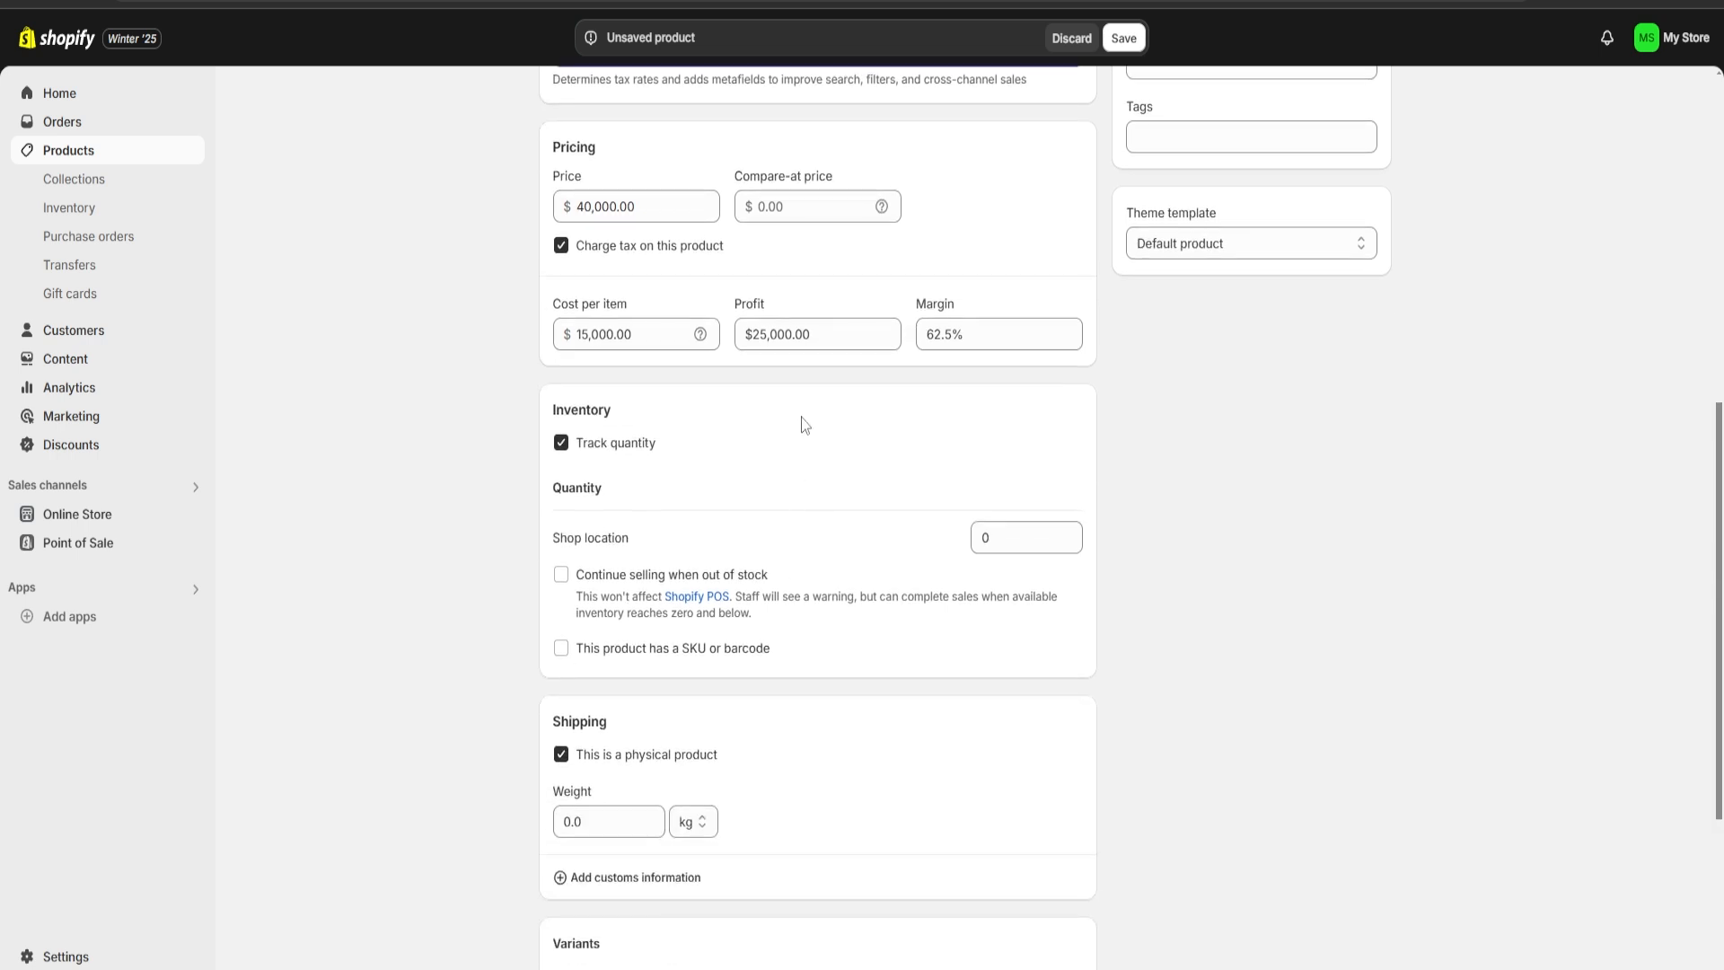
pyautogui.click(562, 443)
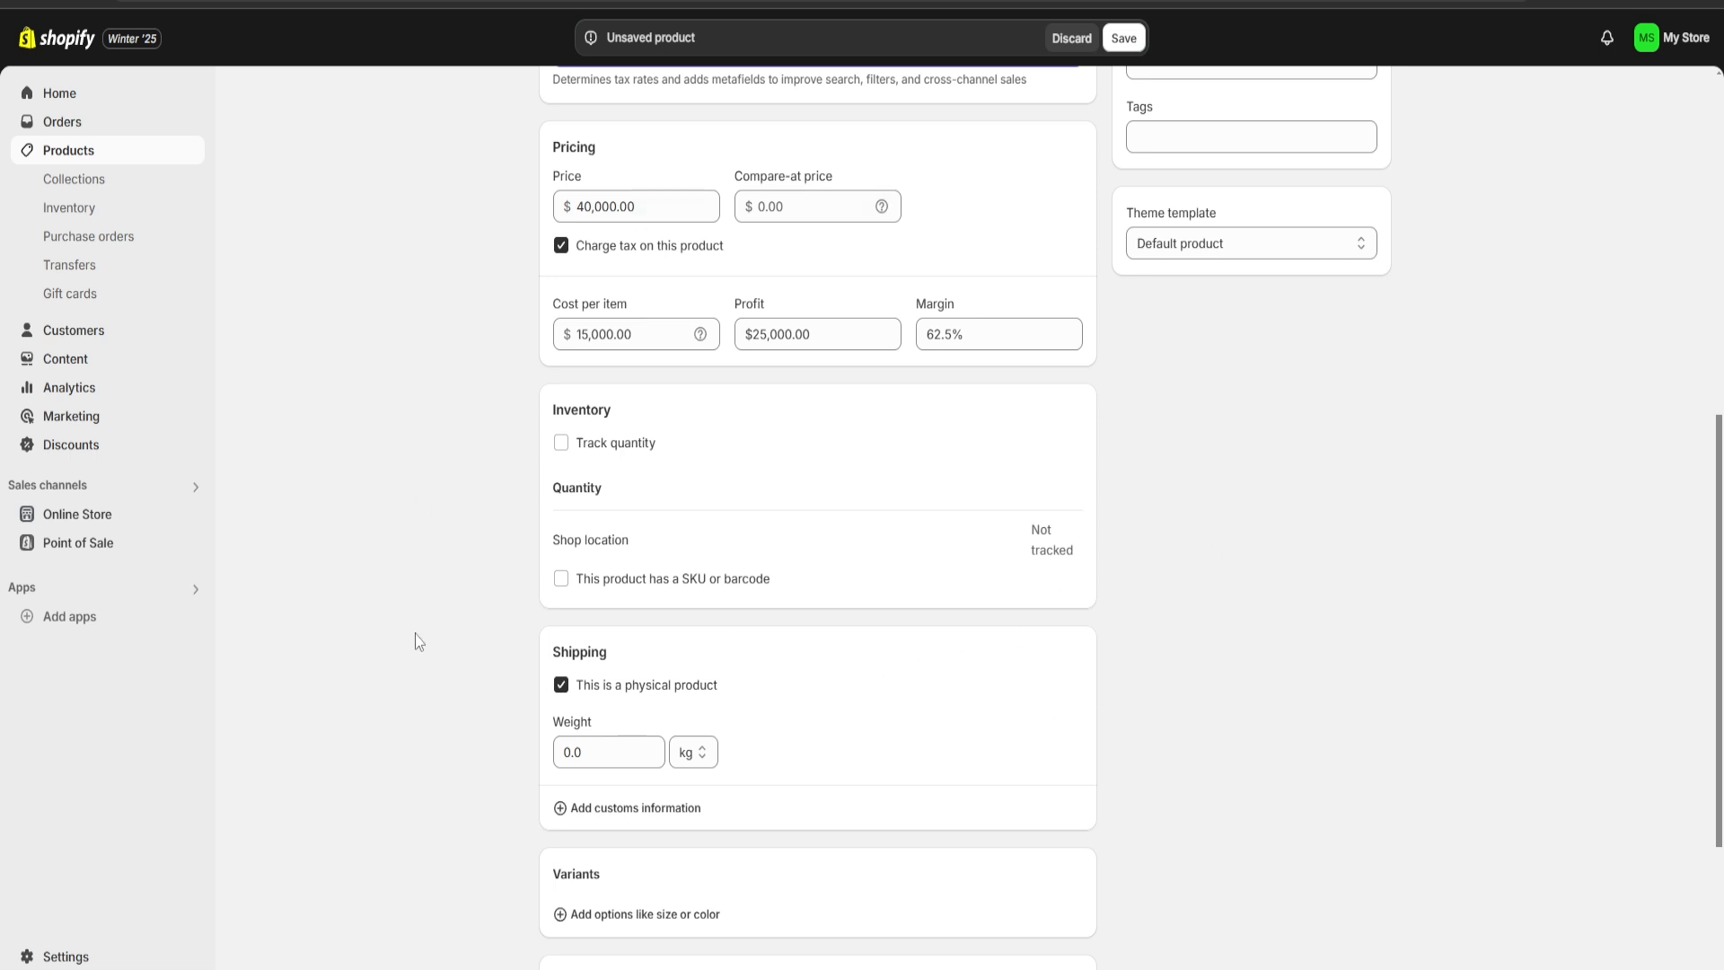
pyautogui.scroll(-3, 718, 628)
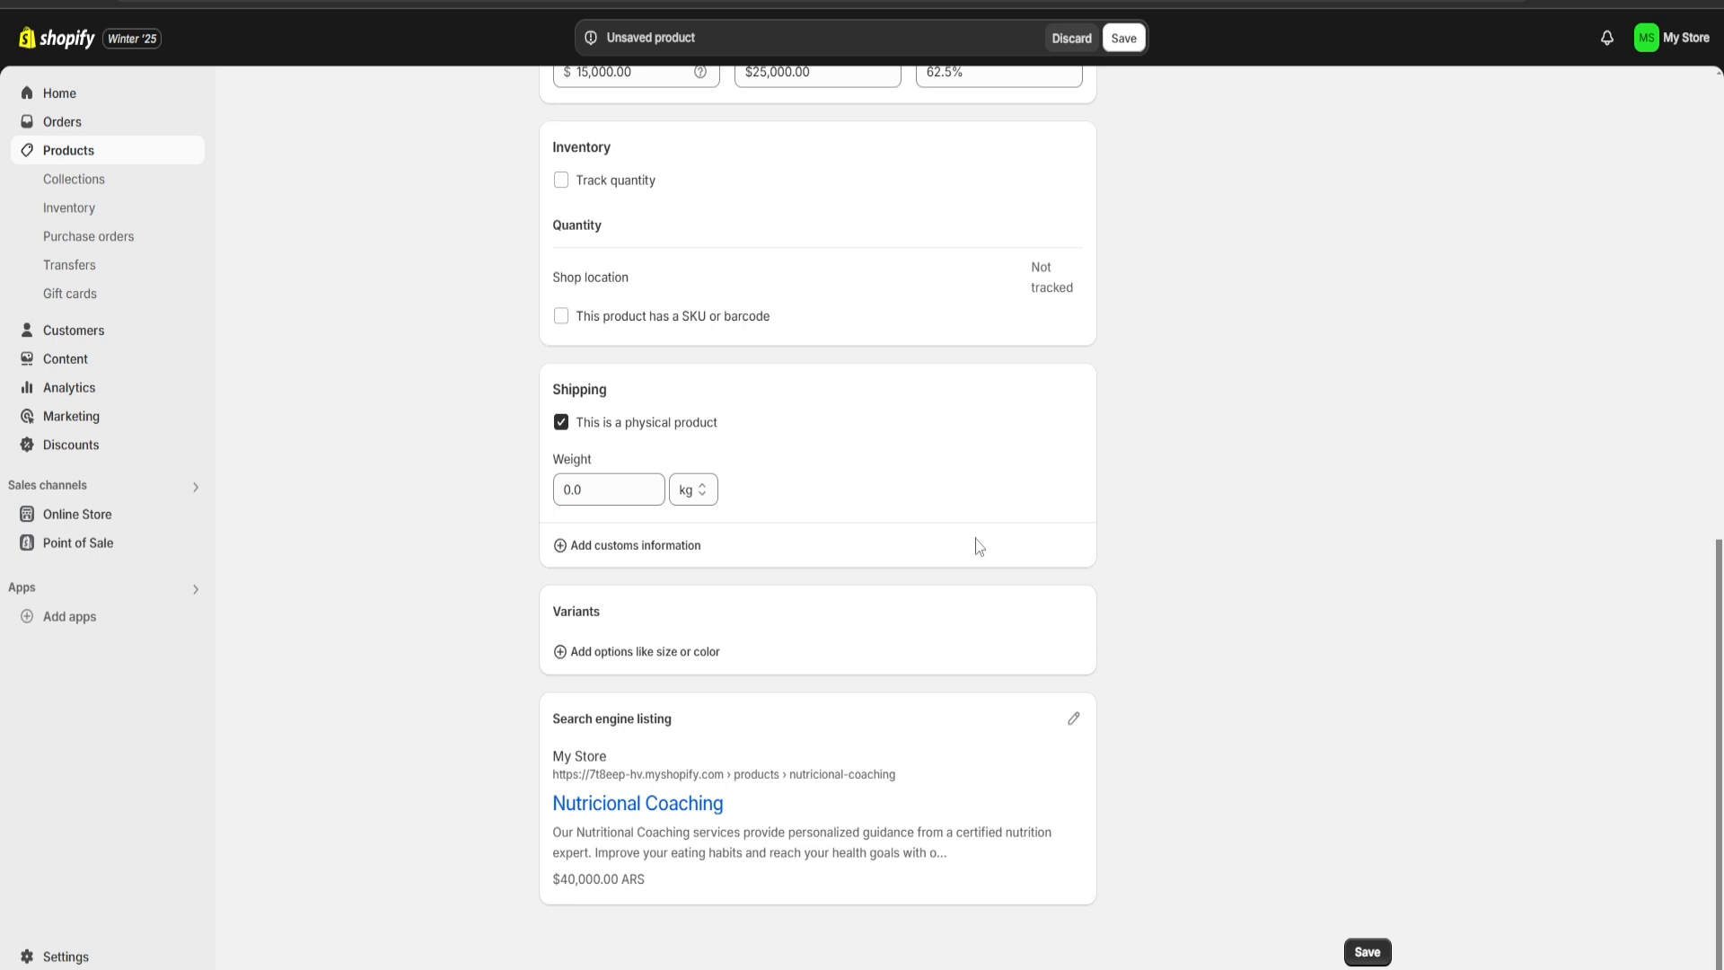
pyautogui.click(615, 493)
pyautogui.click(615, 493)
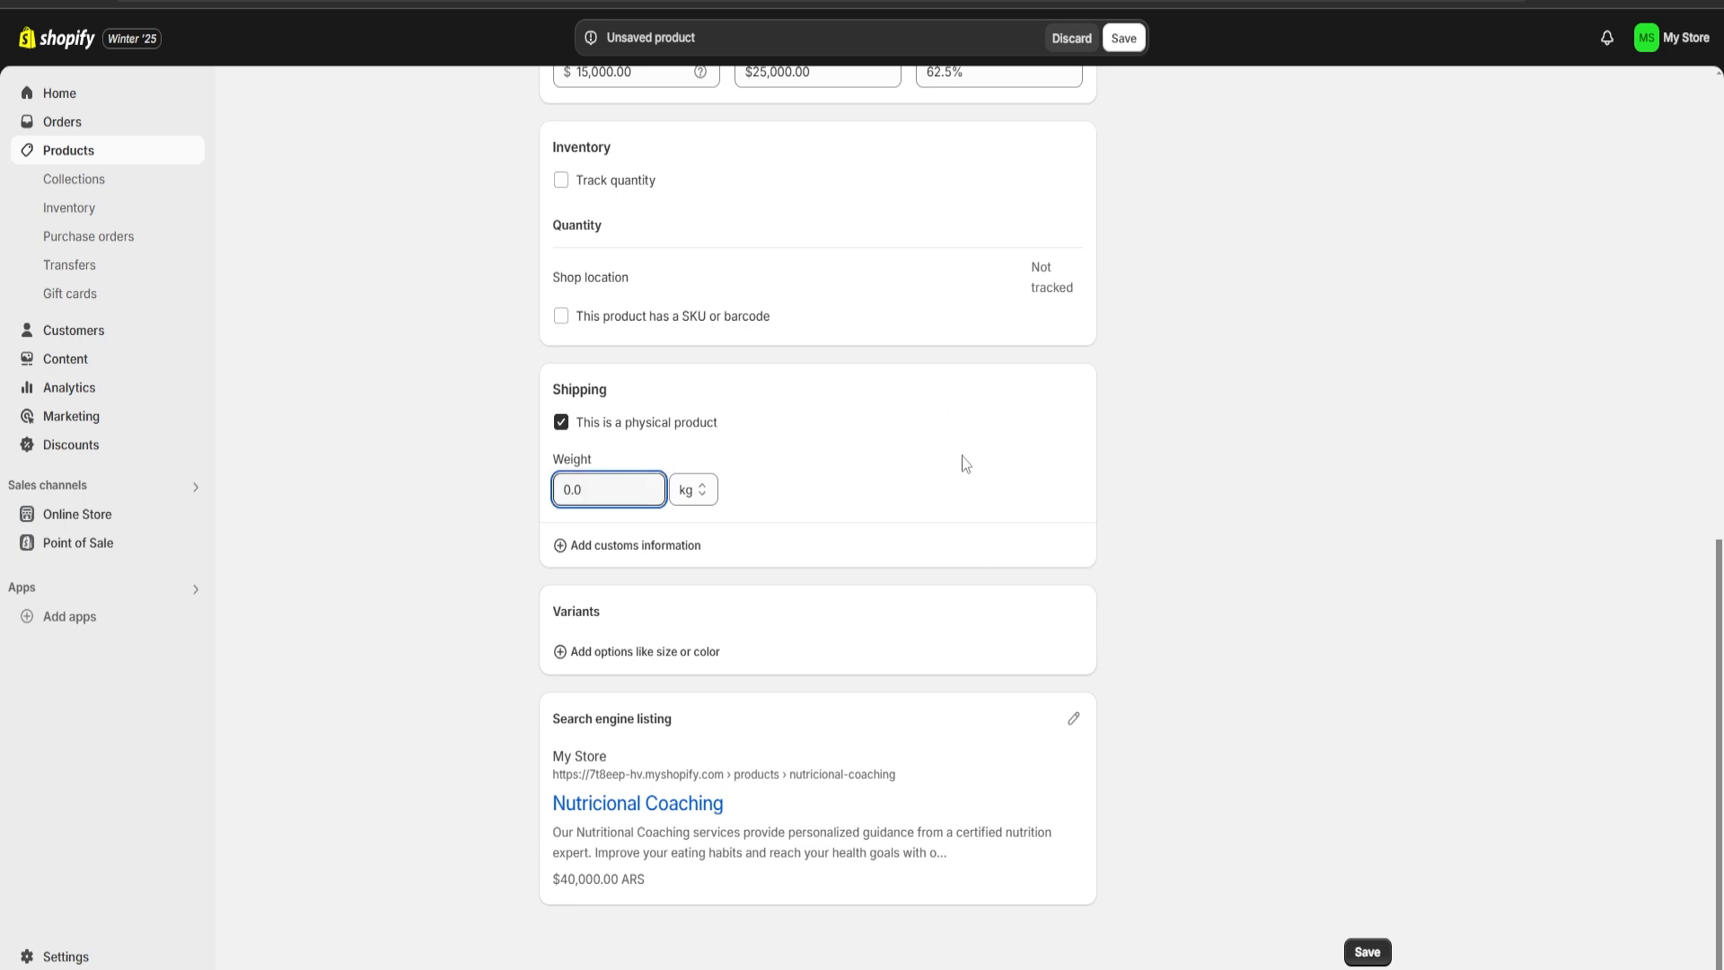
# - Set the product type to "Service" and add the product to the Home page collection
pyautogui.scroll(9, 965, 463)
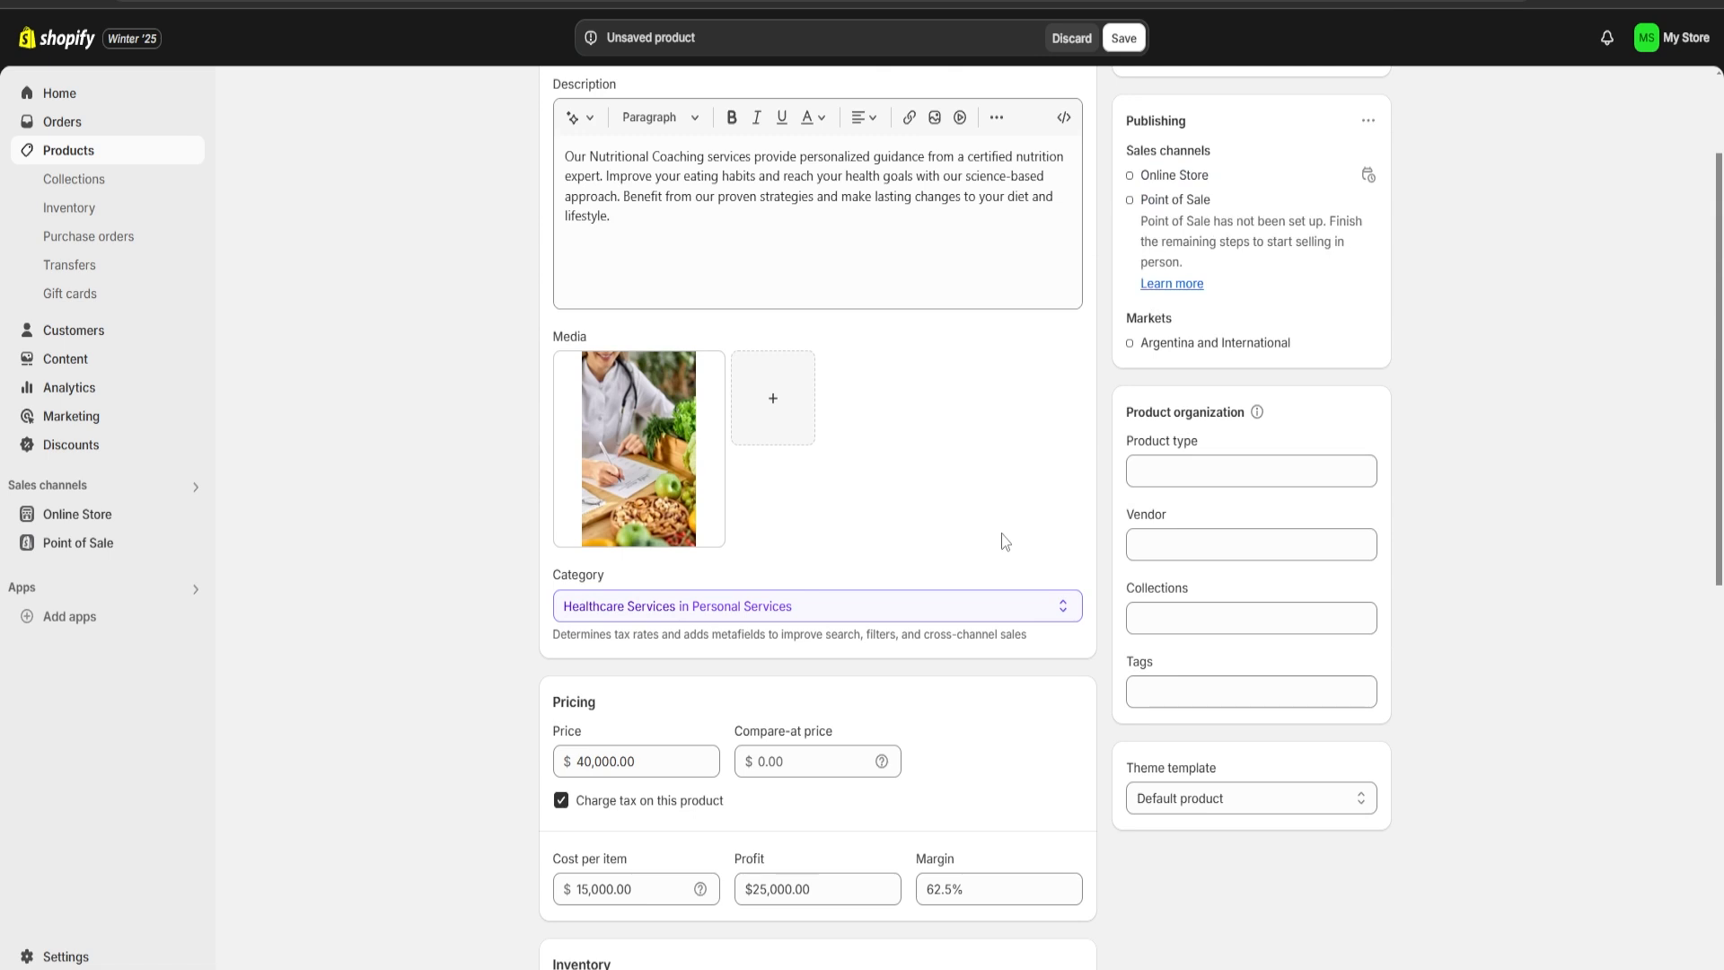
pyautogui.click(1199, 481)
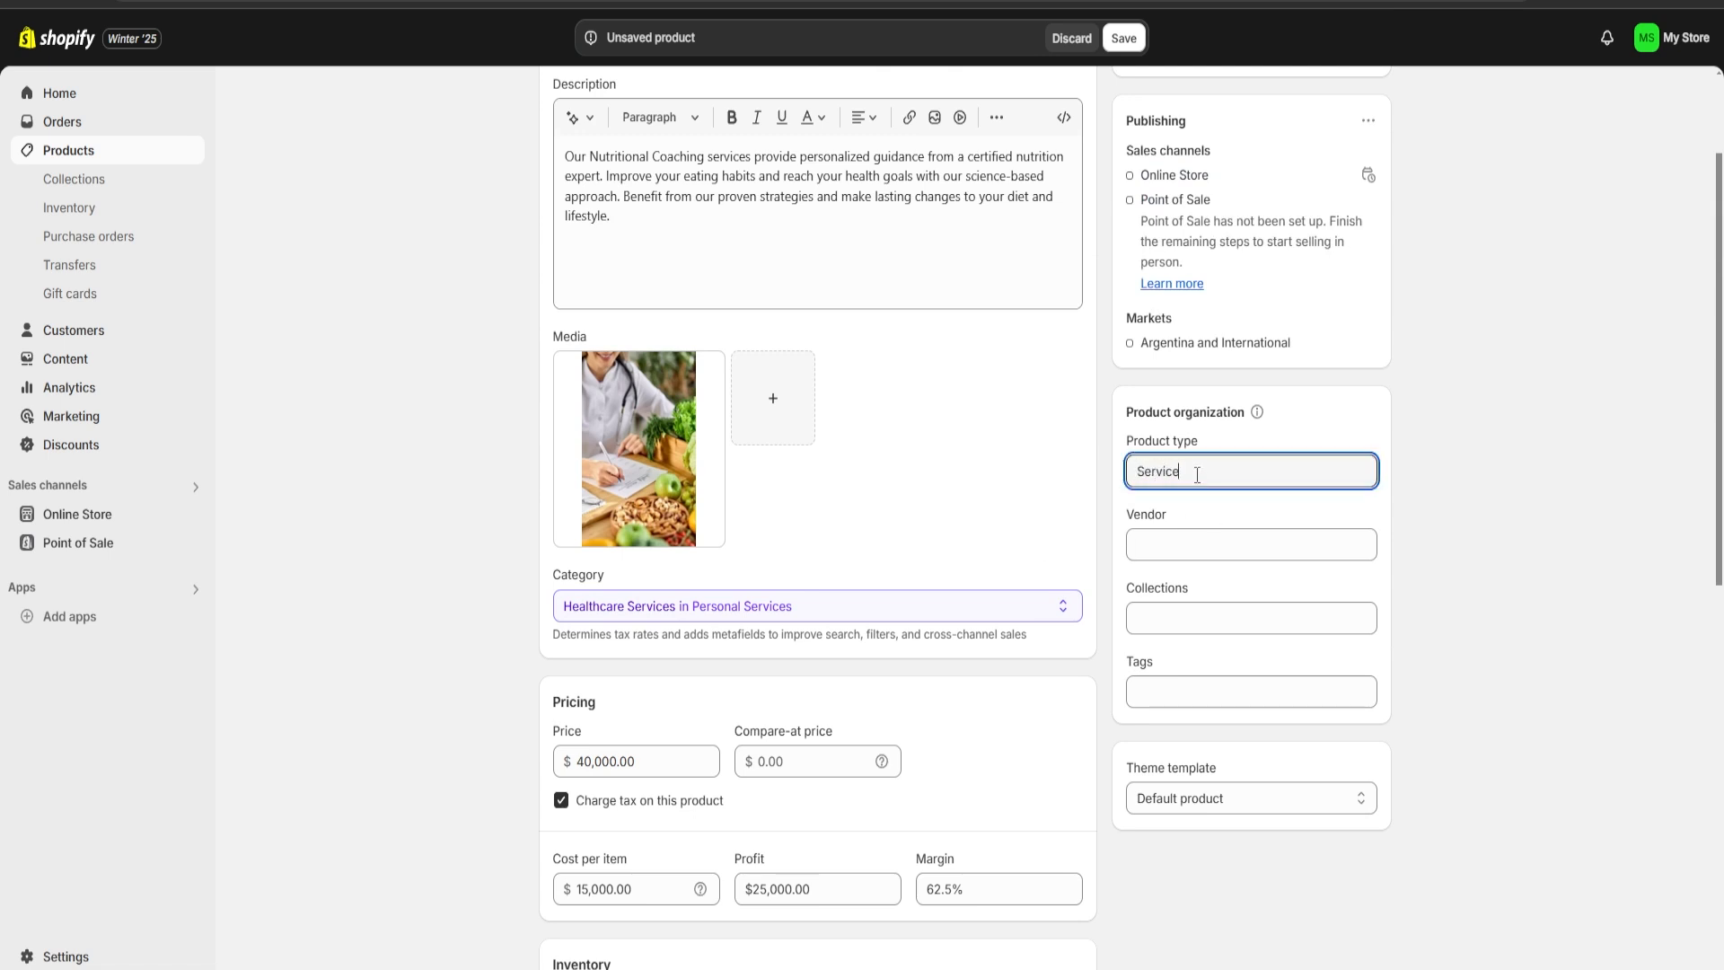
pyautogui.press('Tab')
pyautogui.click(1169, 615)
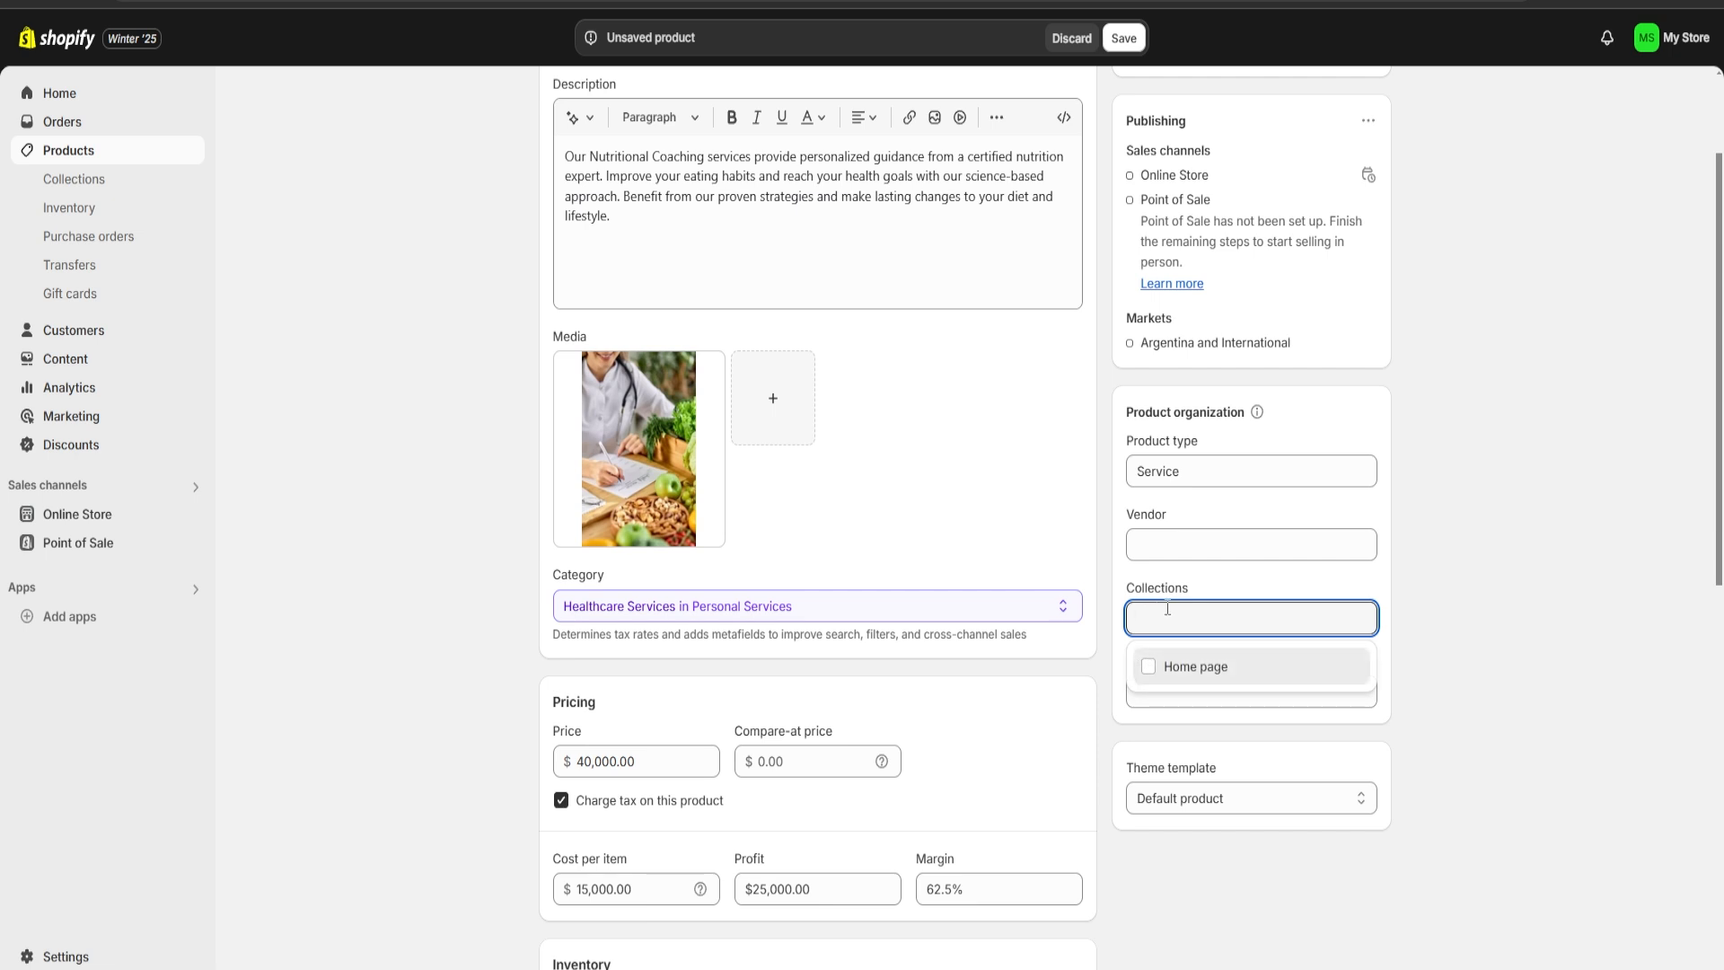
pyautogui.click(1153, 671)
pyautogui.click(1436, 637)
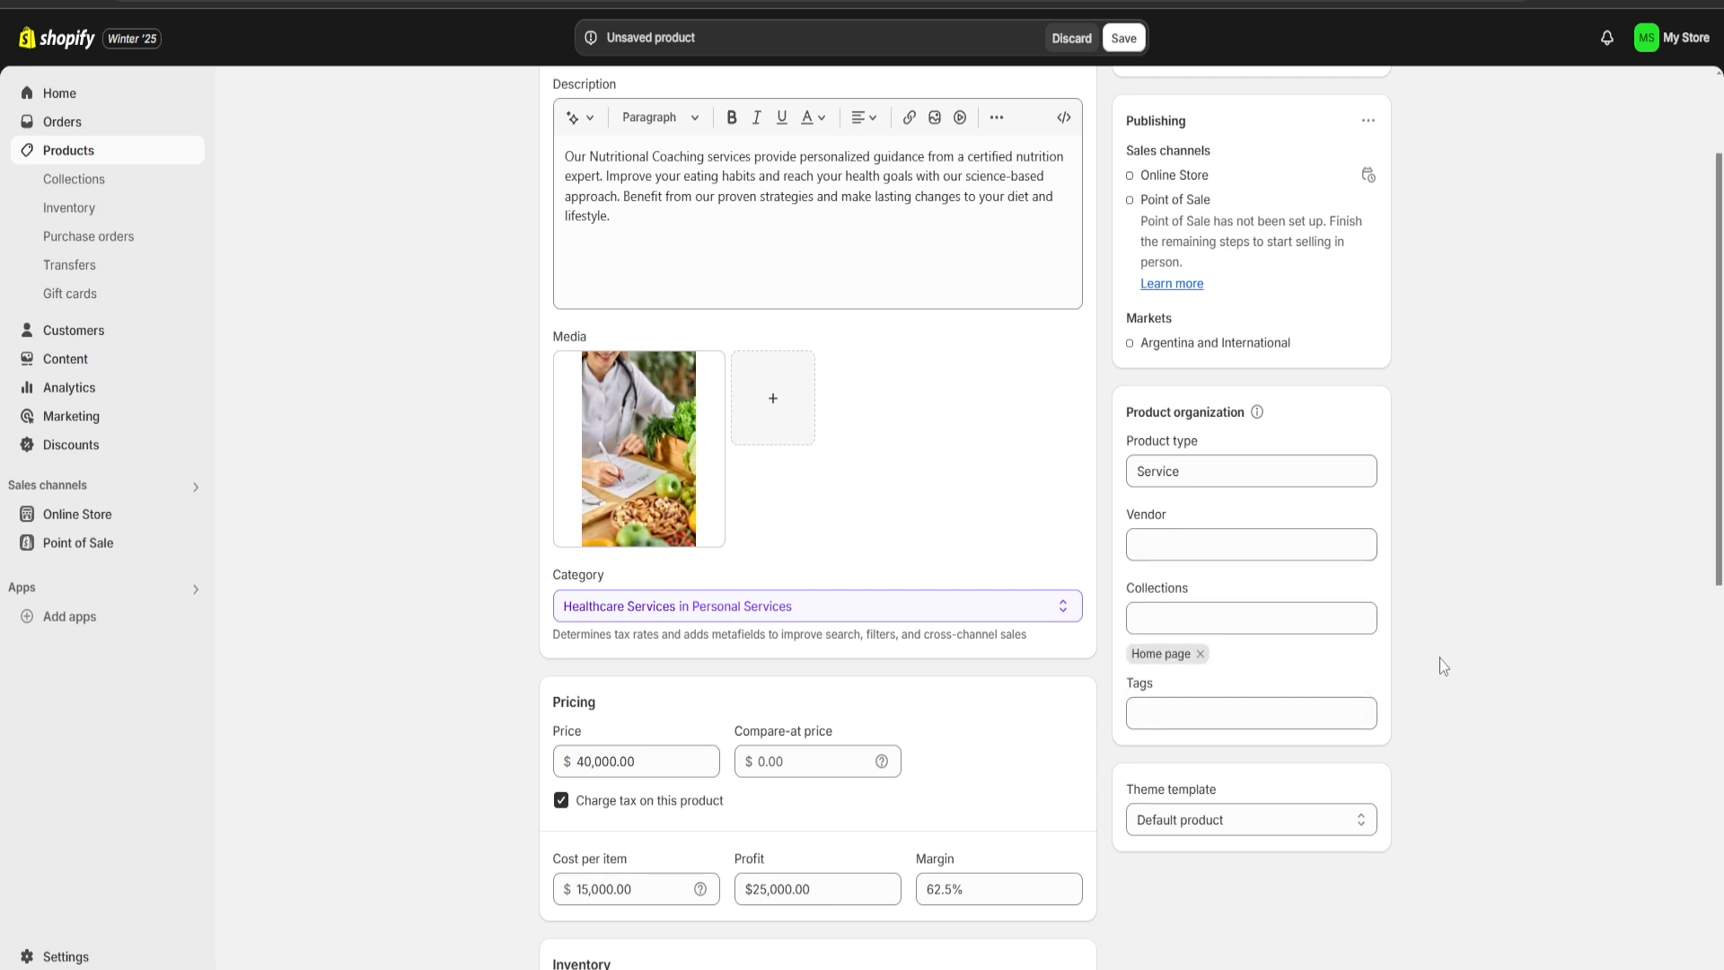
# - Tag the product with "Nutricion" and save it
pyautogui.click(1247, 709)
pyautogui.write('Nutricion')
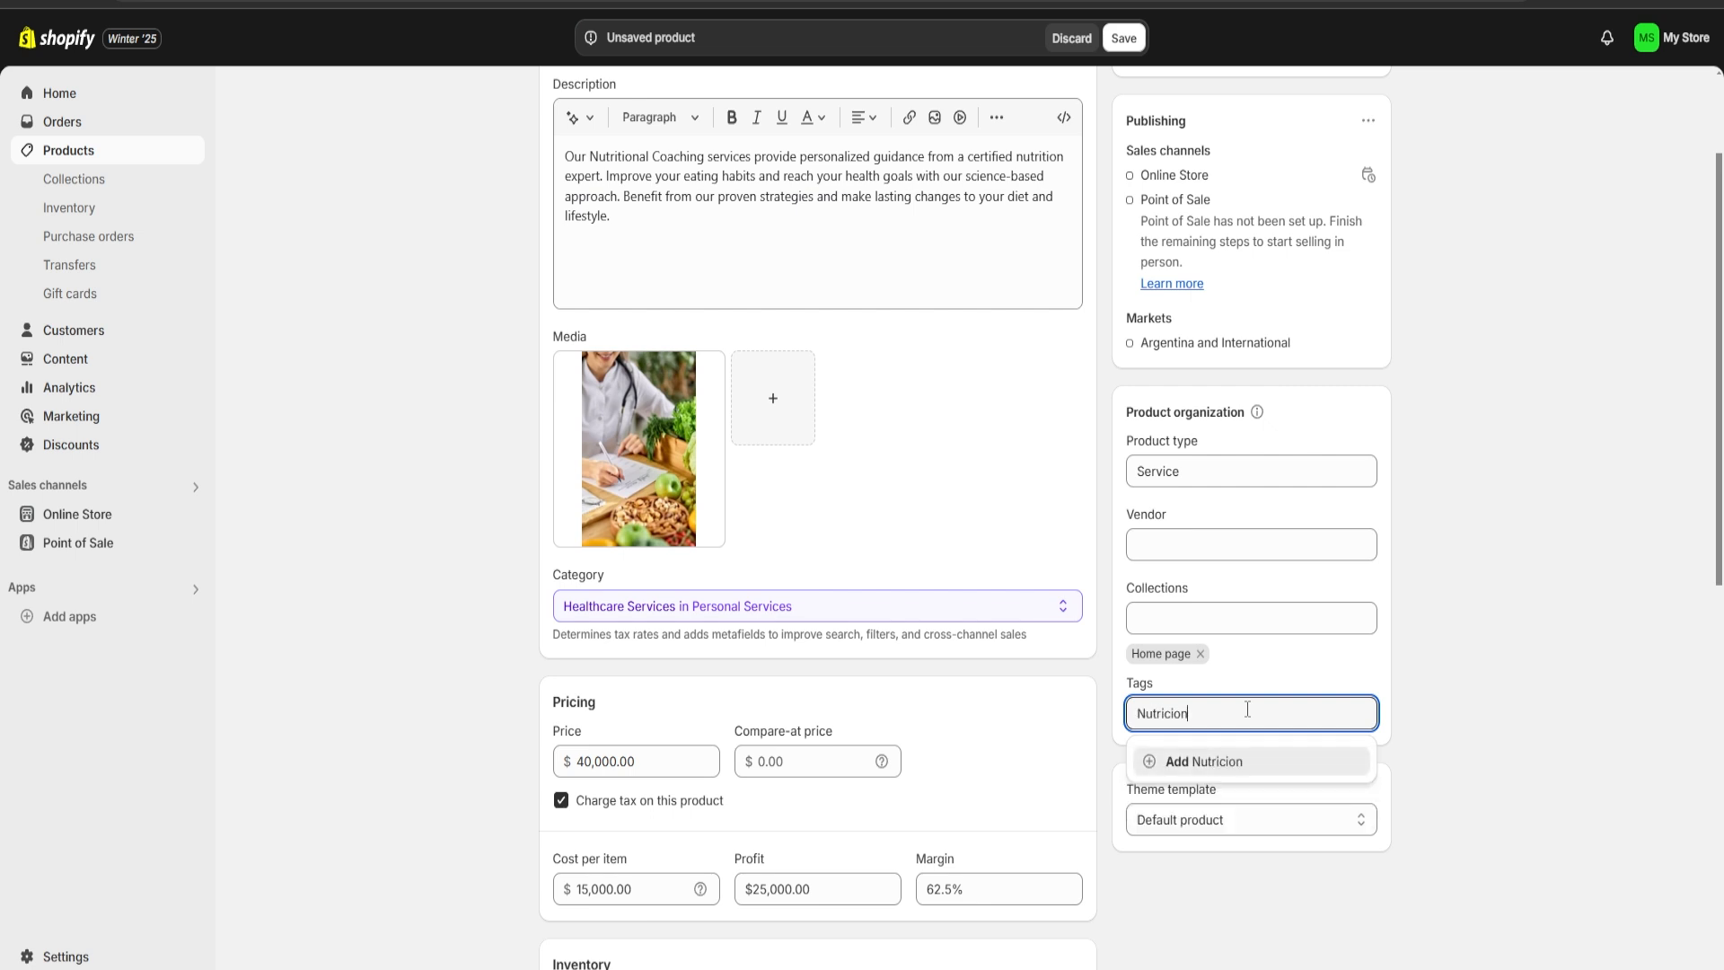
pyautogui.press('Return')
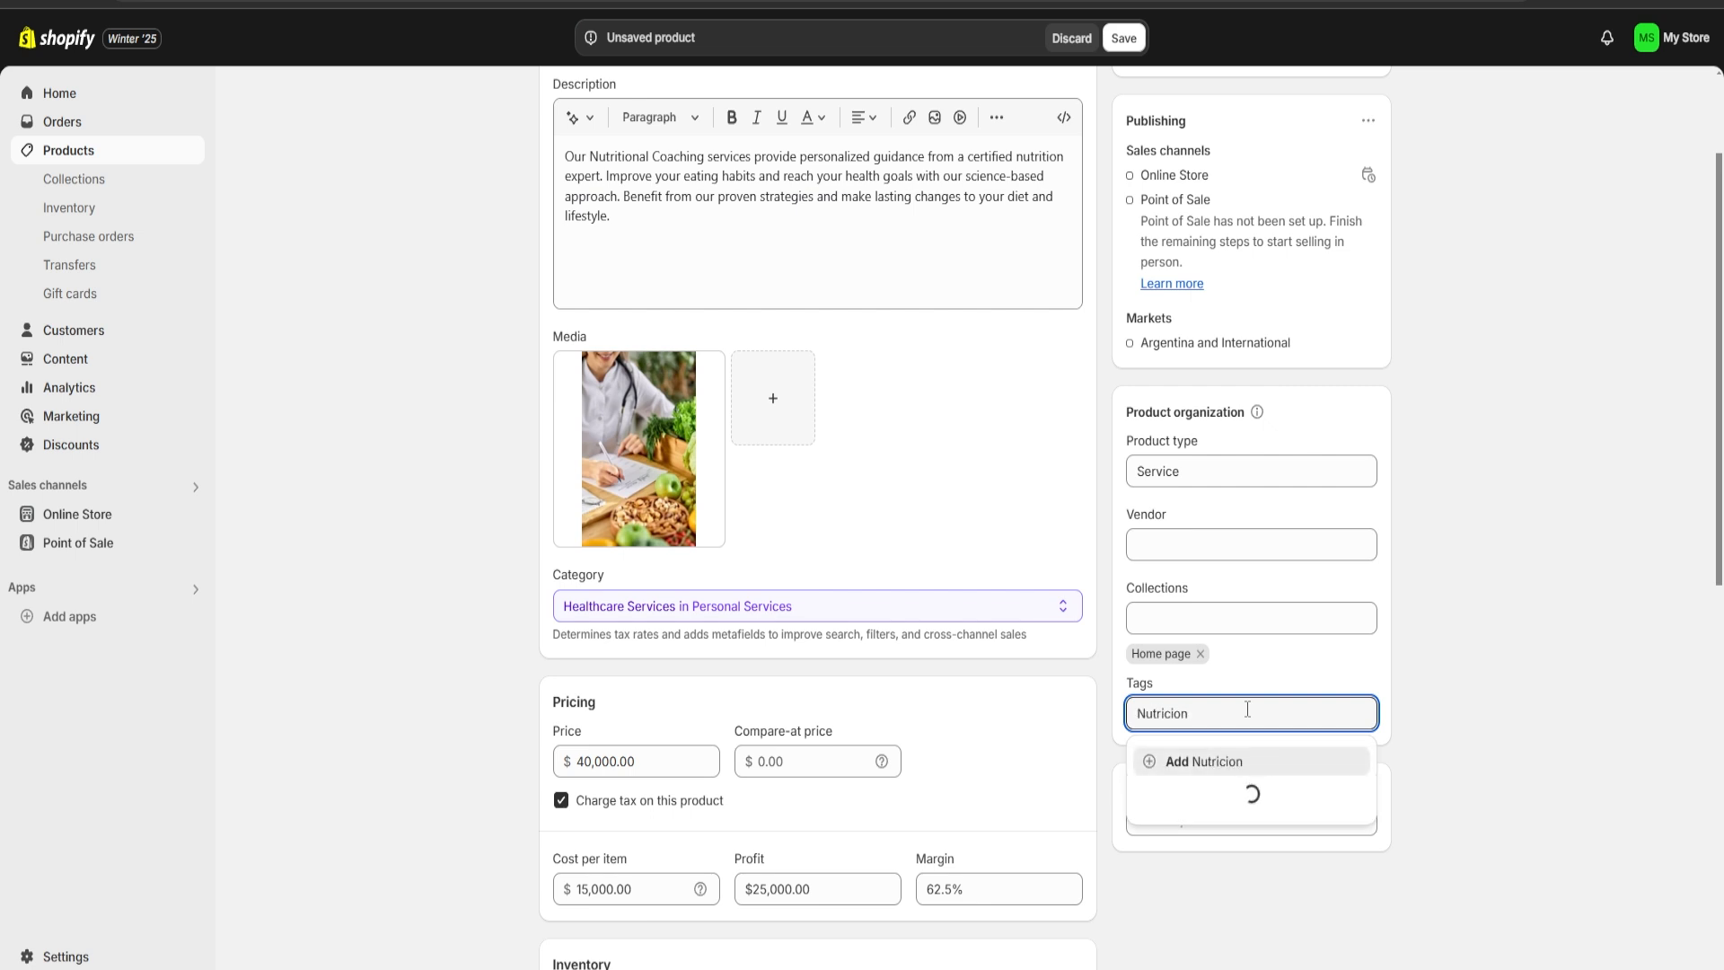
pyautogui.scroll(-9, 1312, 384)
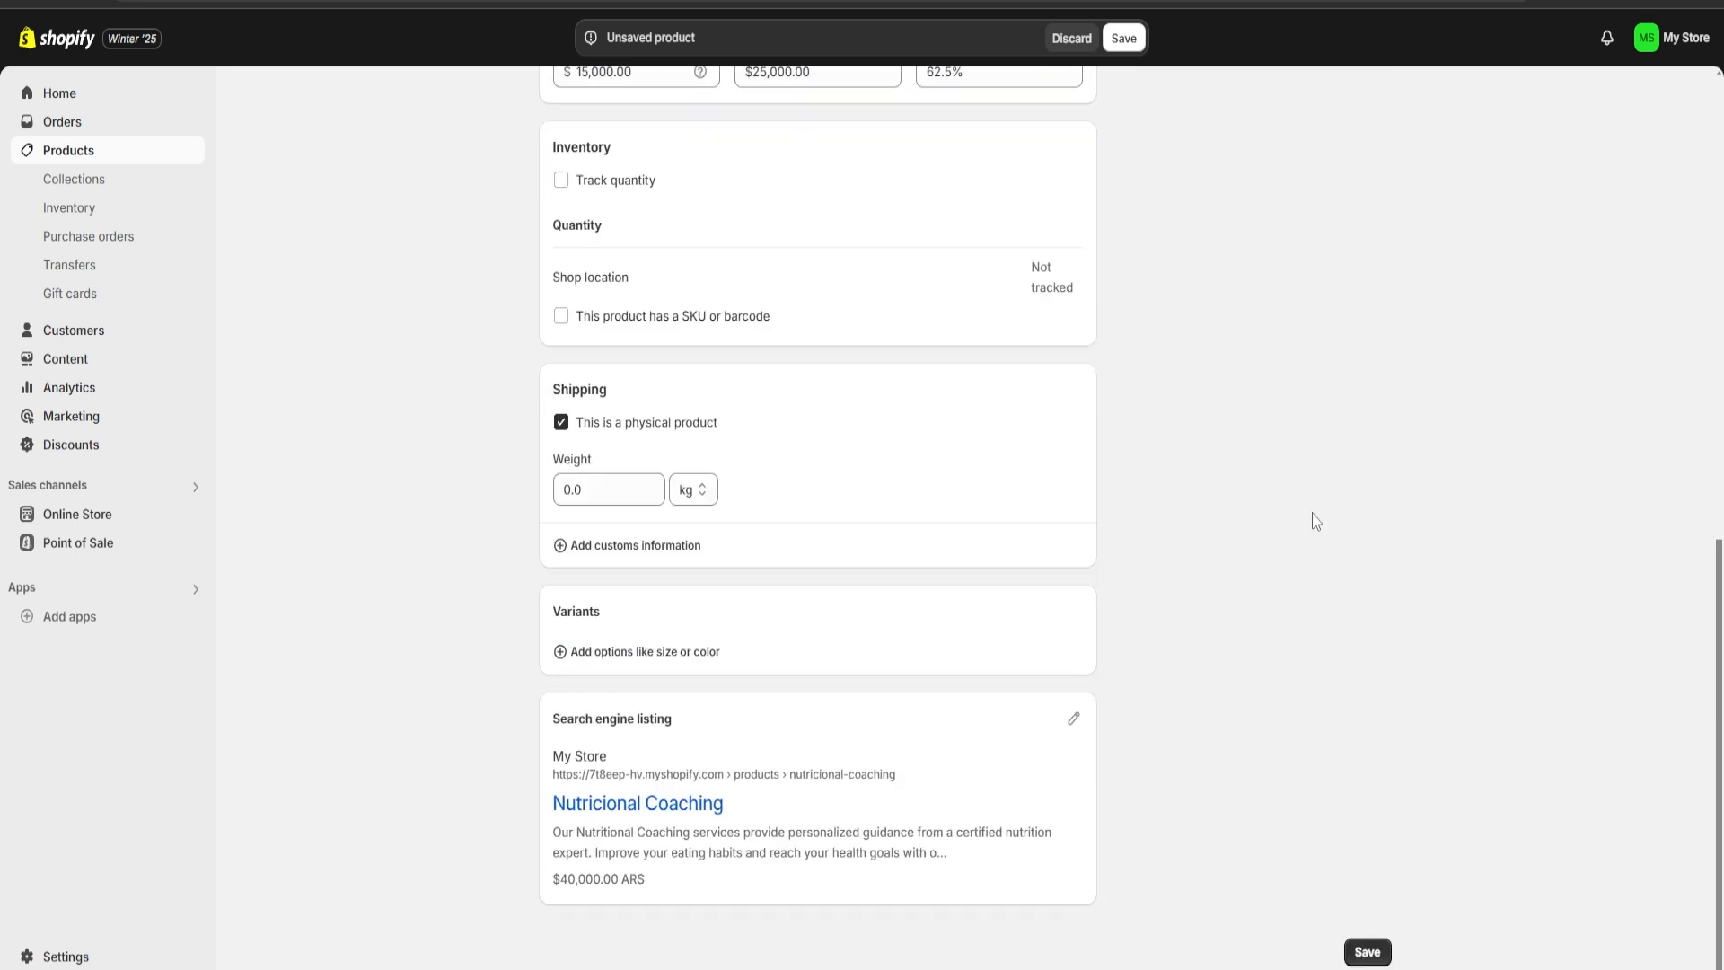
pyautogui.click(1365, 952)
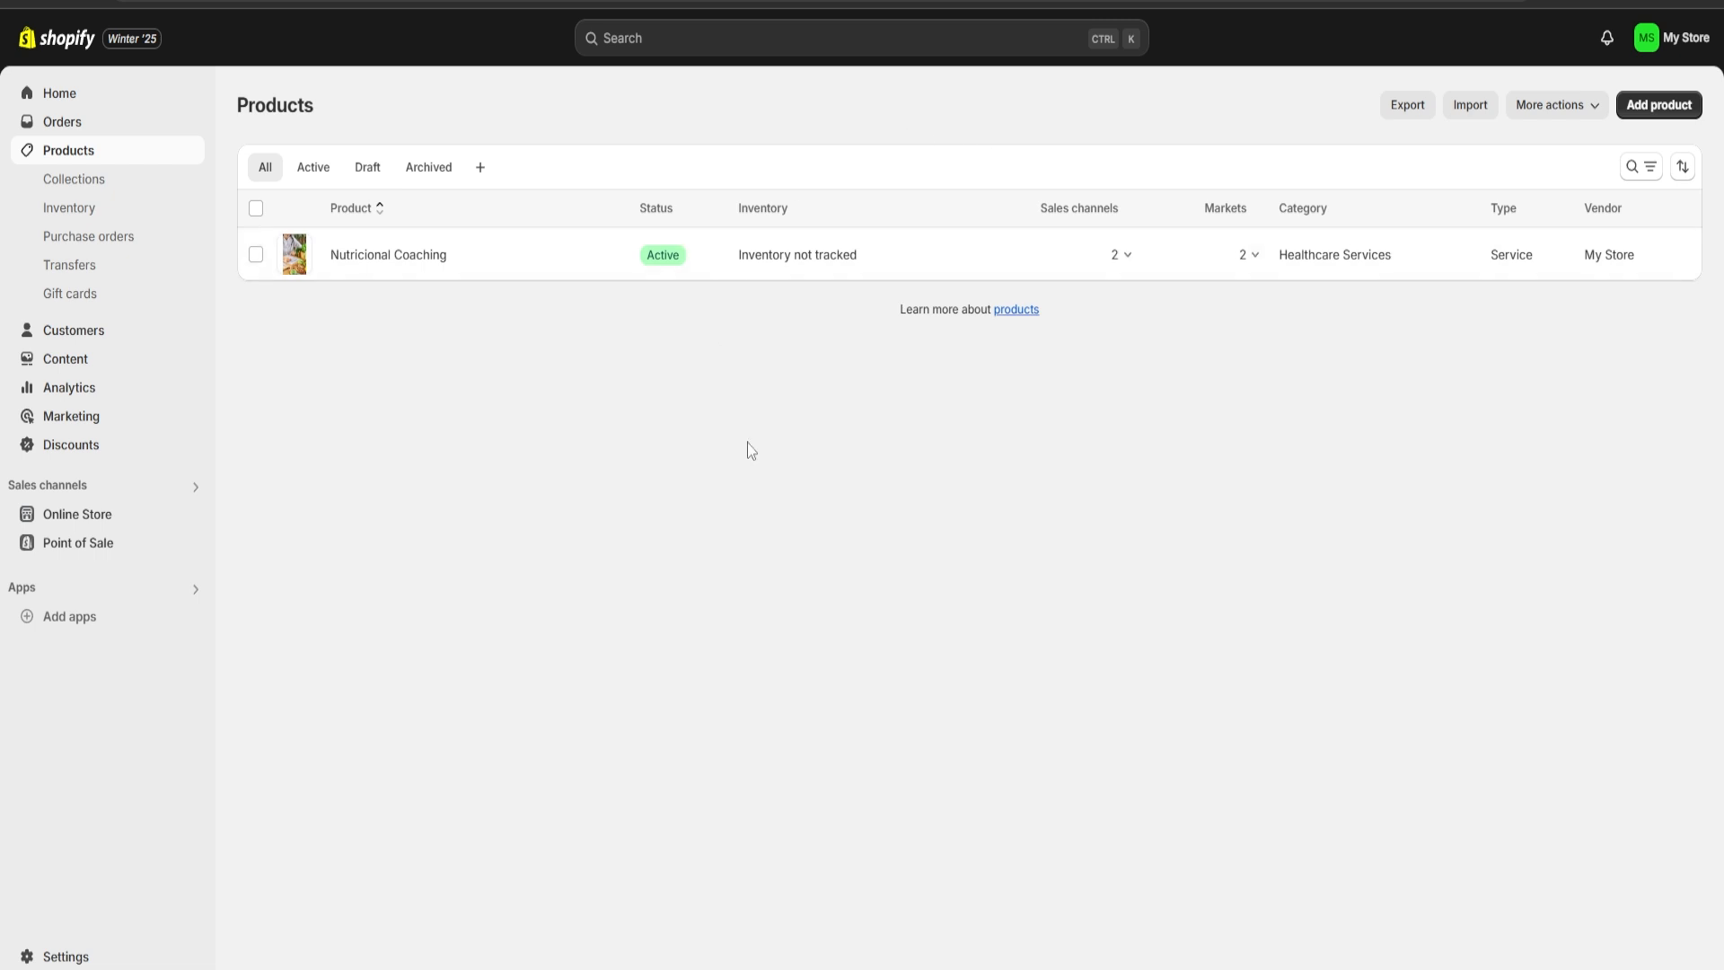
# - Start adding another product to the store
pyautogui.click(1659, 106)
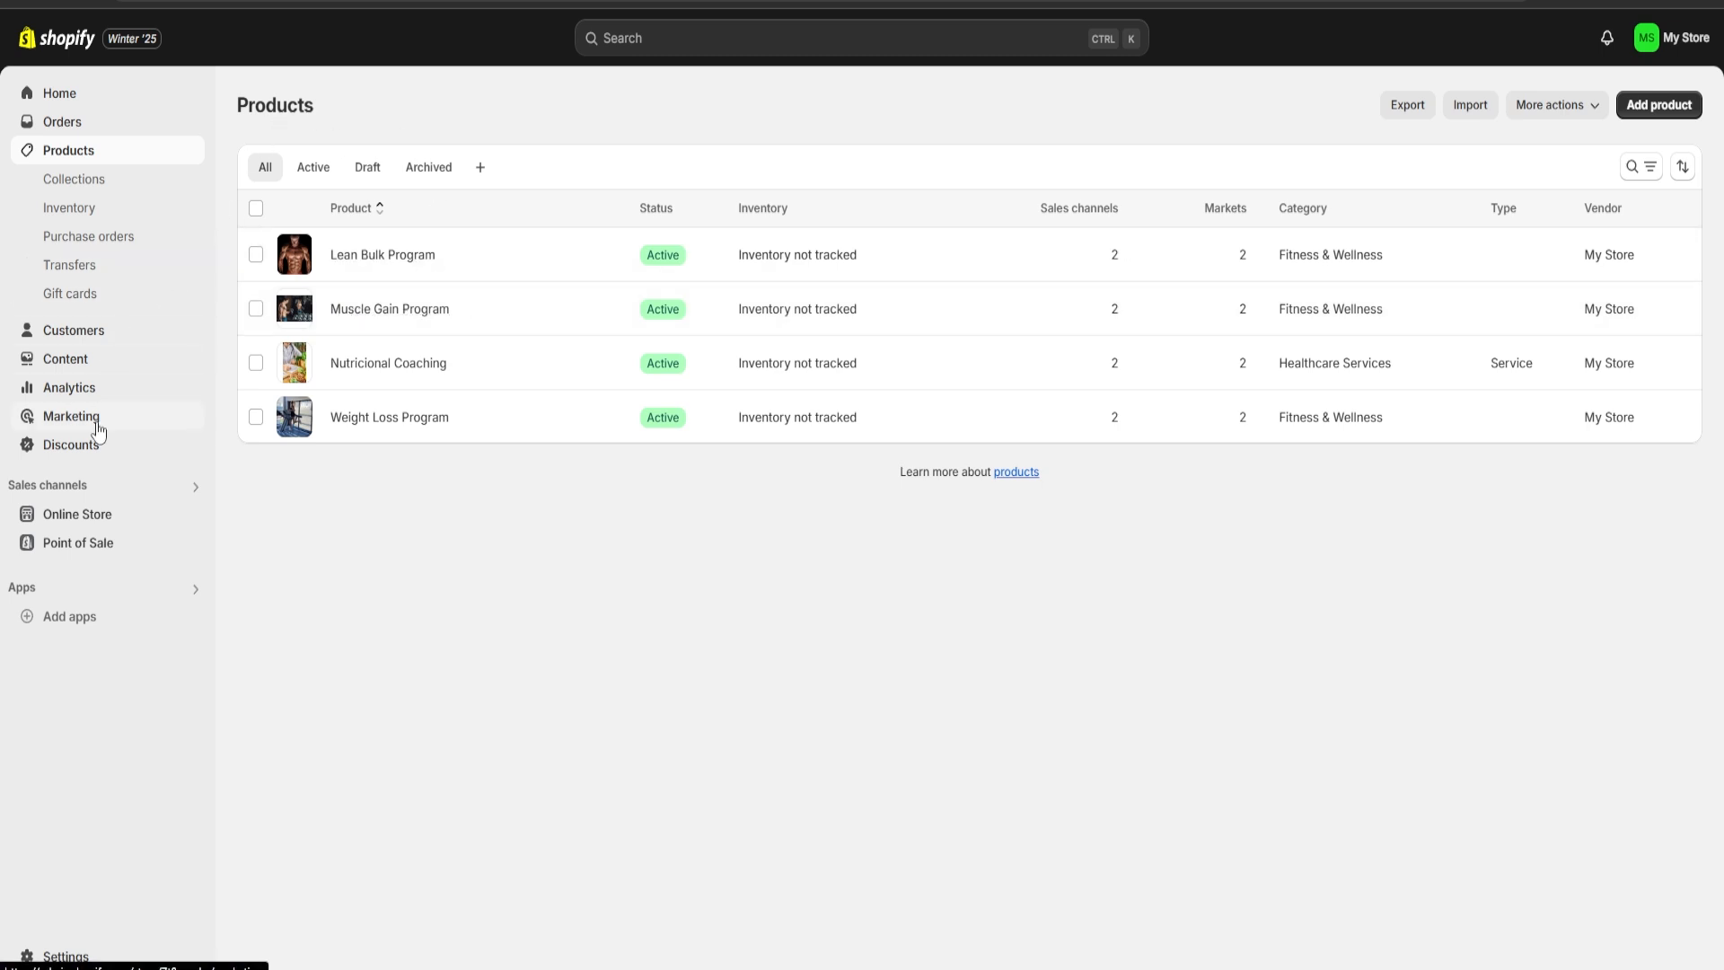
# - Go to the online store's themes and look over the current theme and the popular free themes
pyautogui.click(81, 516)
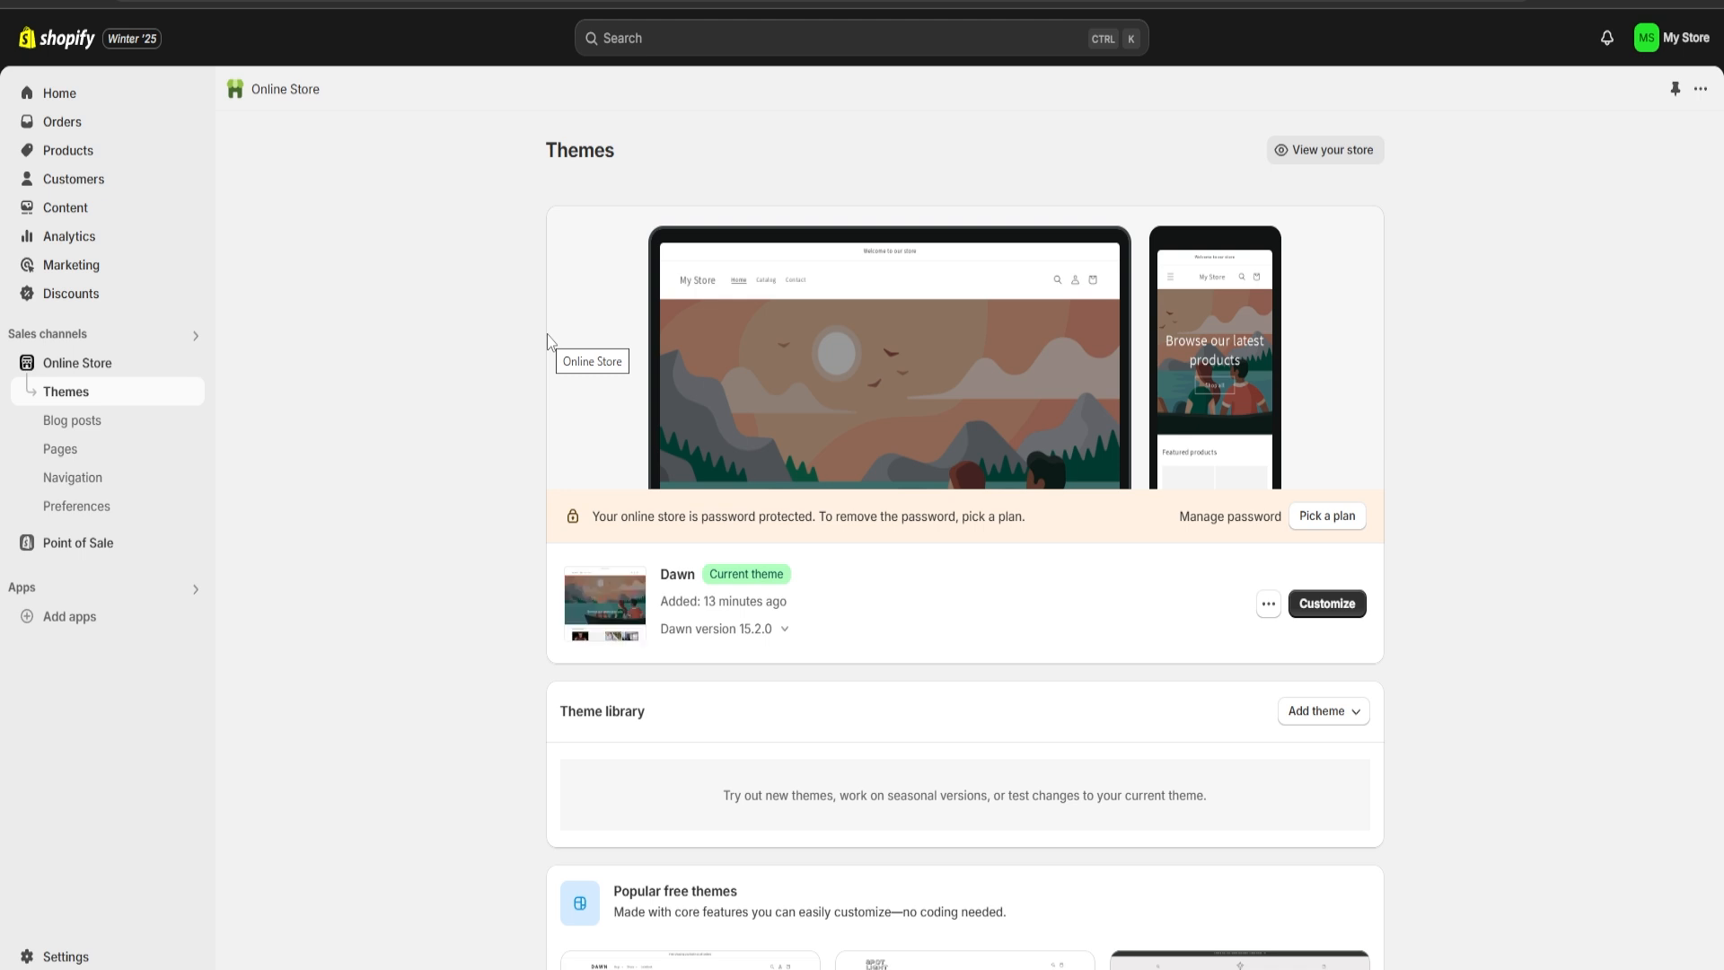
pyautogui.moveTo(629, 154); pyautogui.dragTo(512, 157)
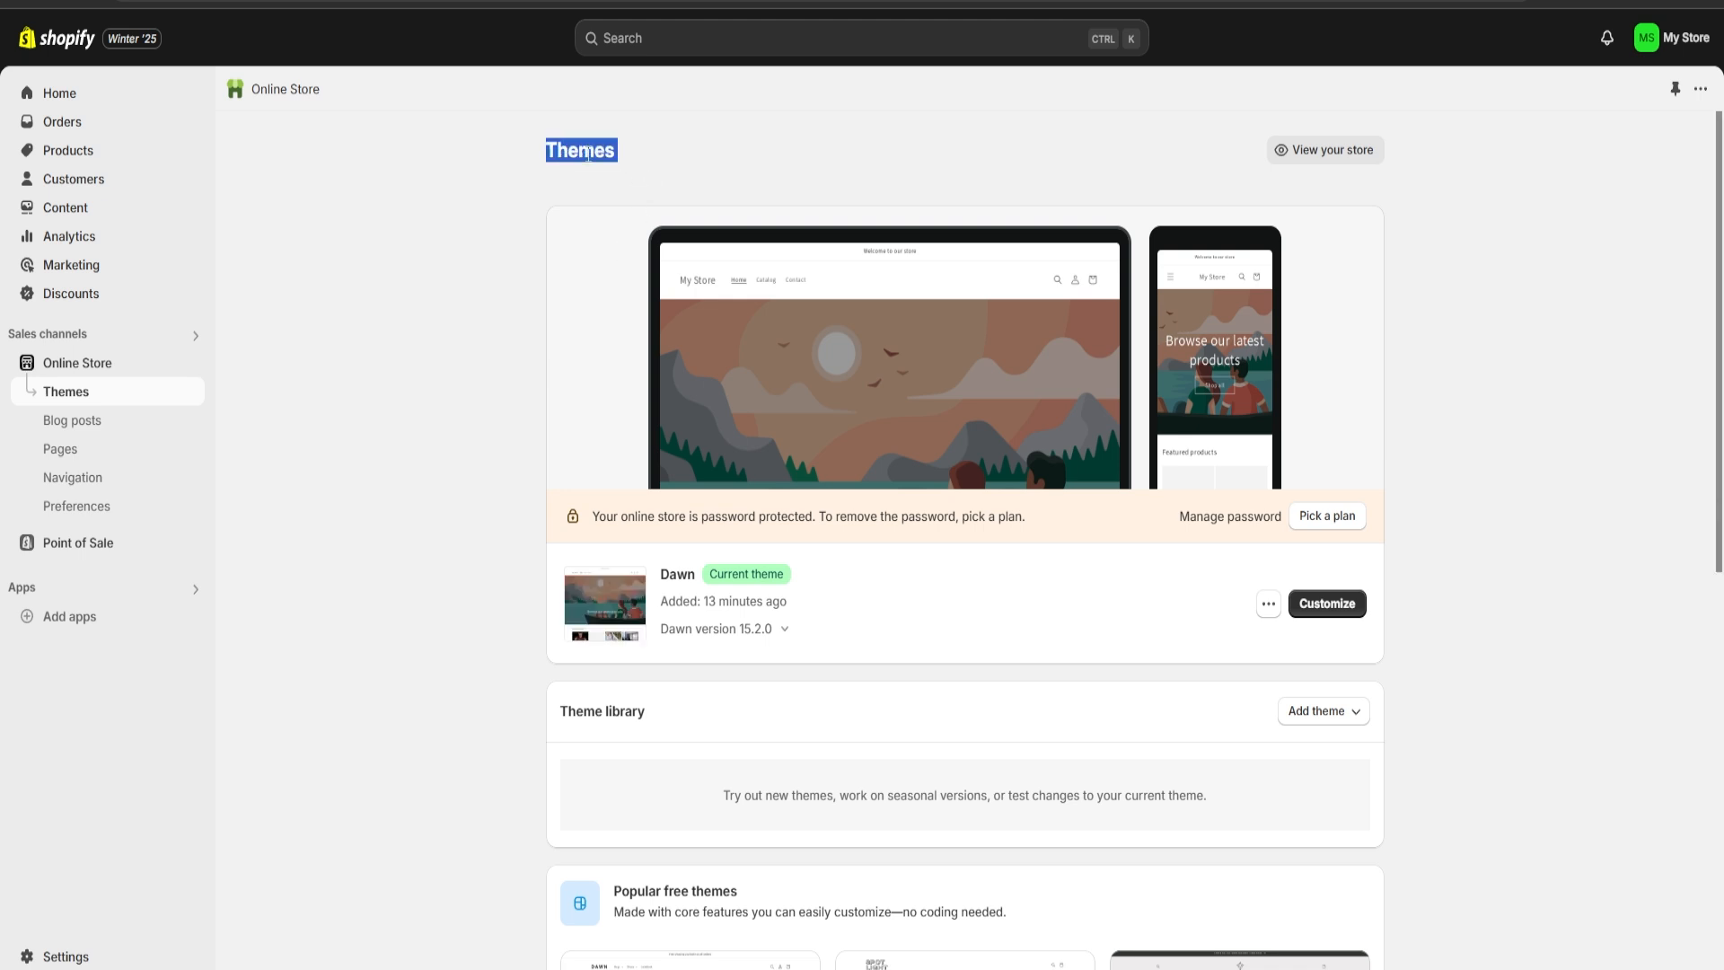
pyautogui.scroll(-3, 673, 386)
pyautogui.scroll(3, 740, 439)
pyautogui.scroll(-5, 772, 440)
pyautogui.scroll(-3, 797, 453)
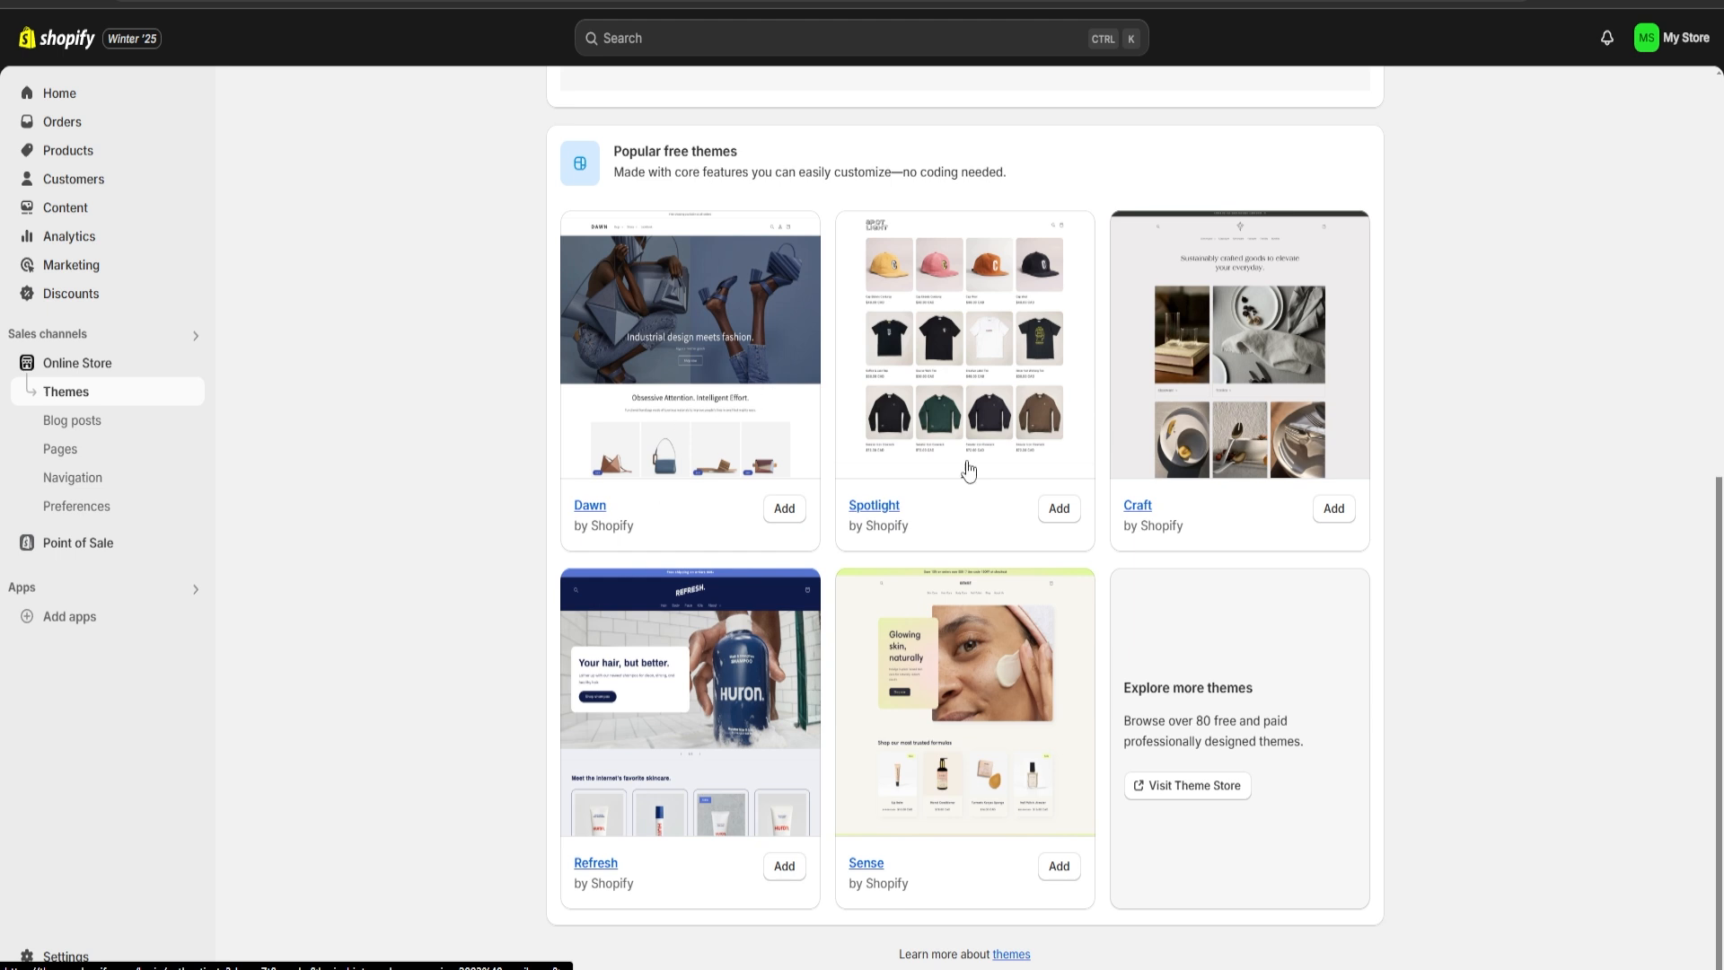
# - Visit the Theme Store and browse its catalog of themes
pyautogui.click(1186, 796)
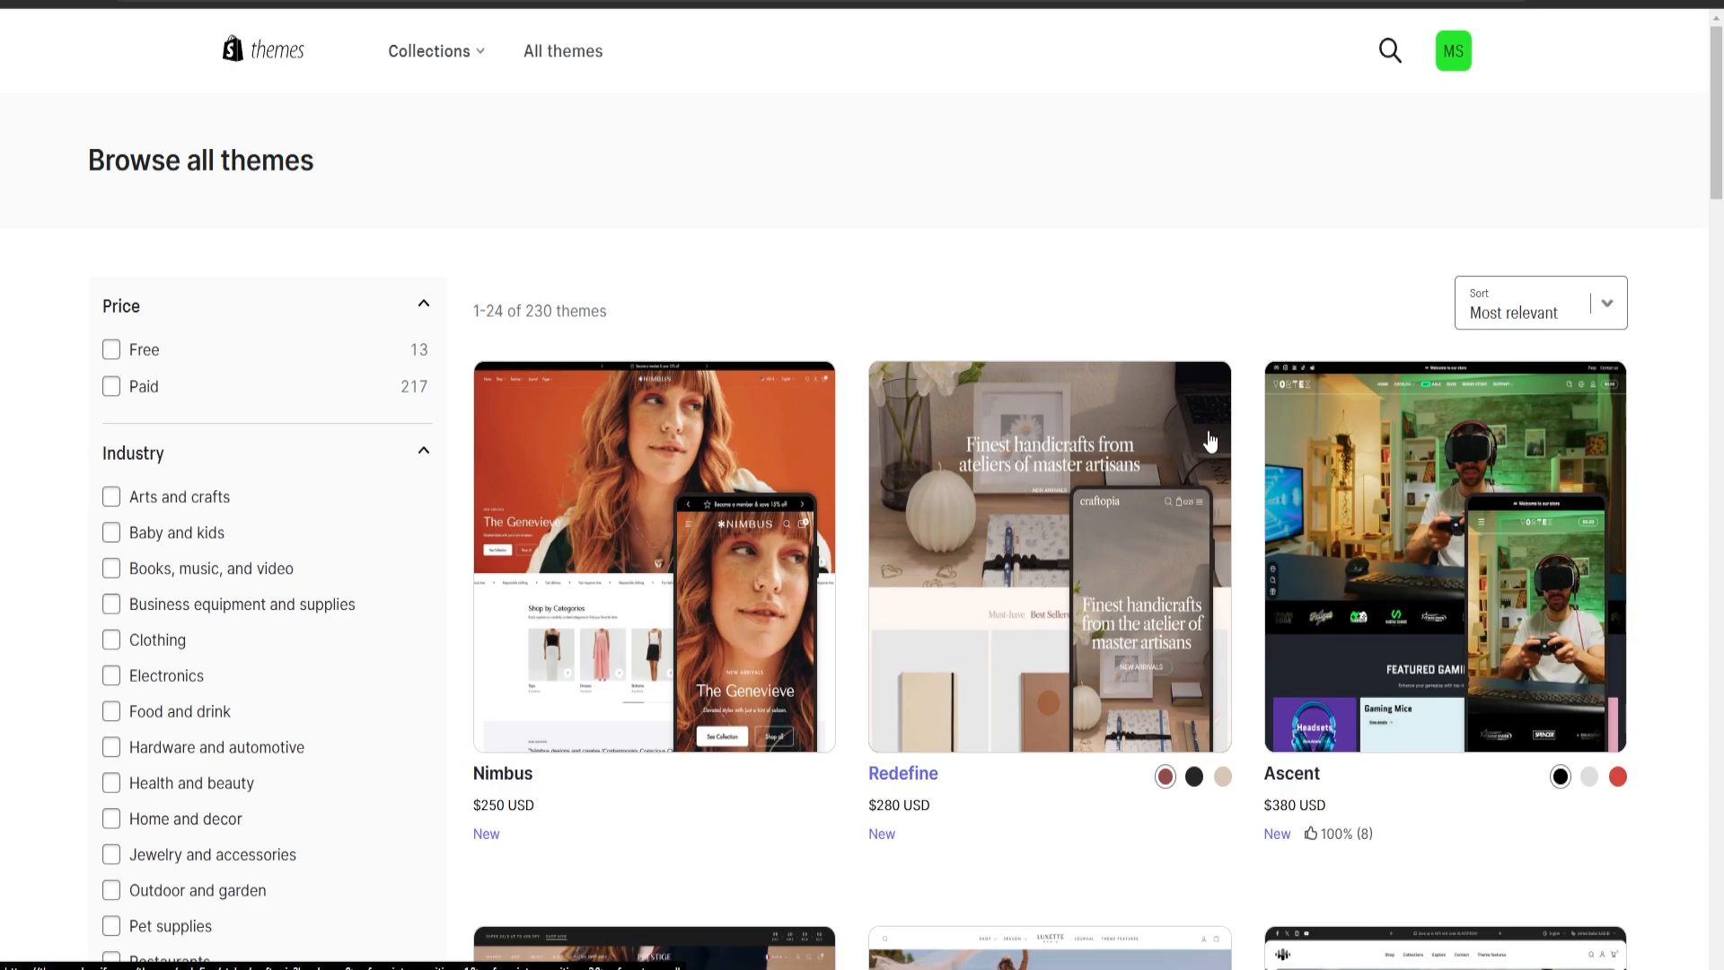
pyautogui.scroll(-13, 1209, 440)
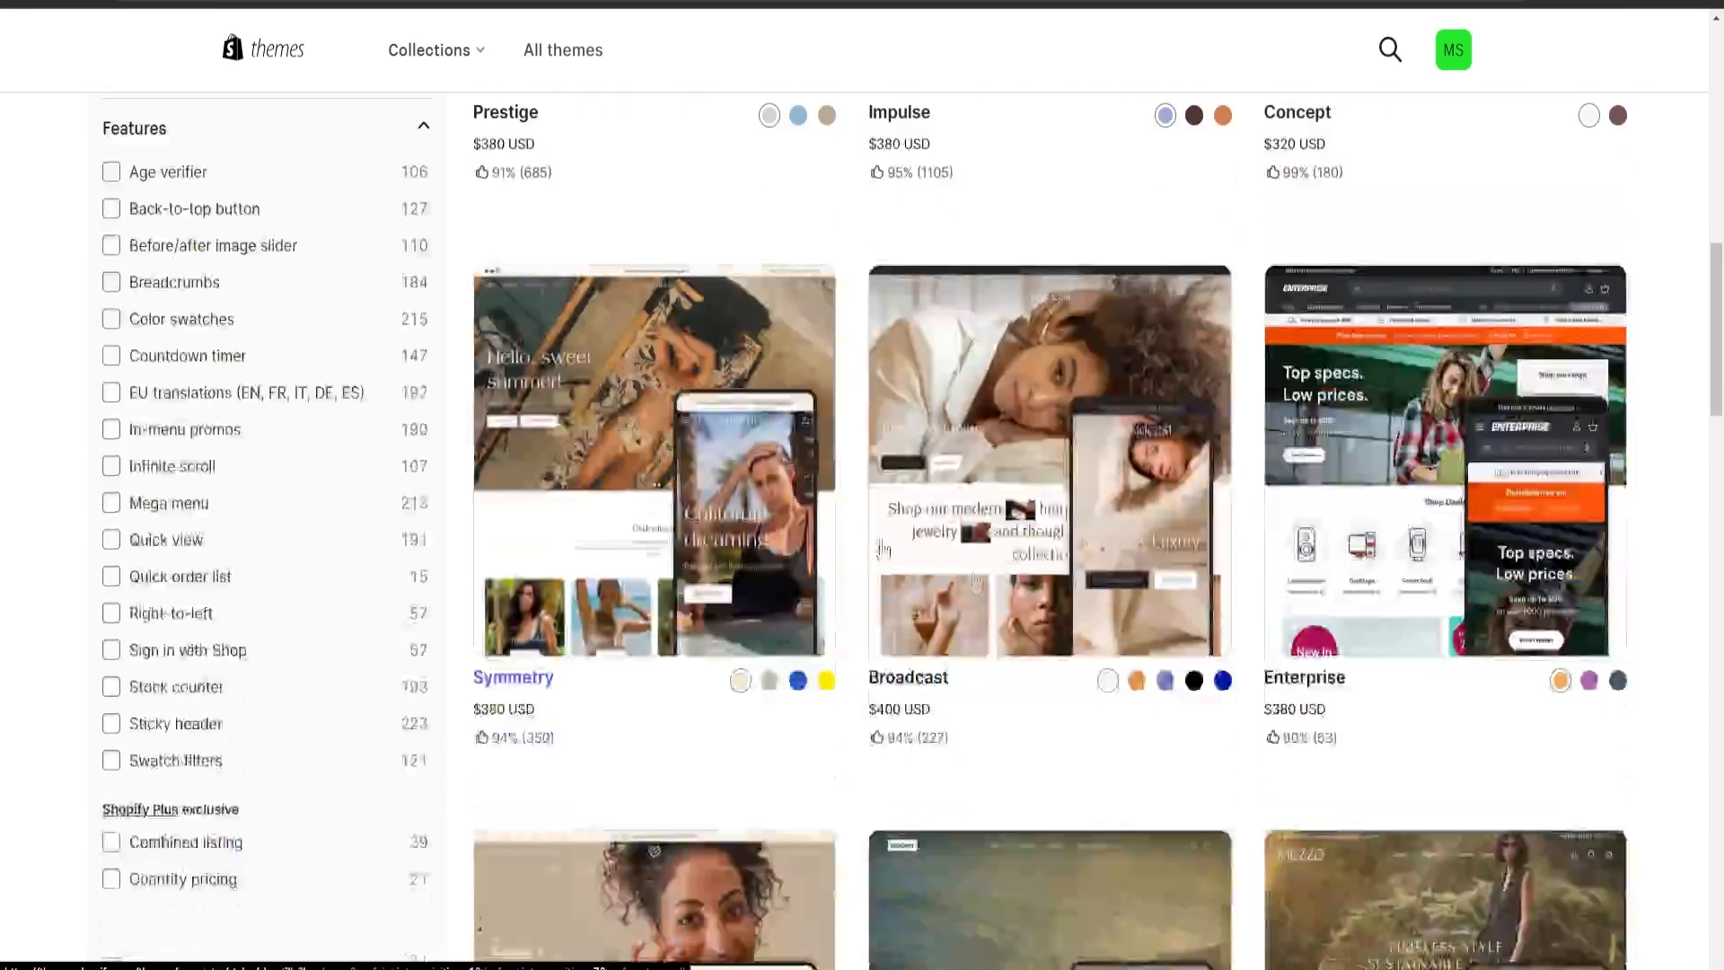
pyautogui.scroll(13, 973, 583)
pyautogui.scroll(-11, 1463, 543)
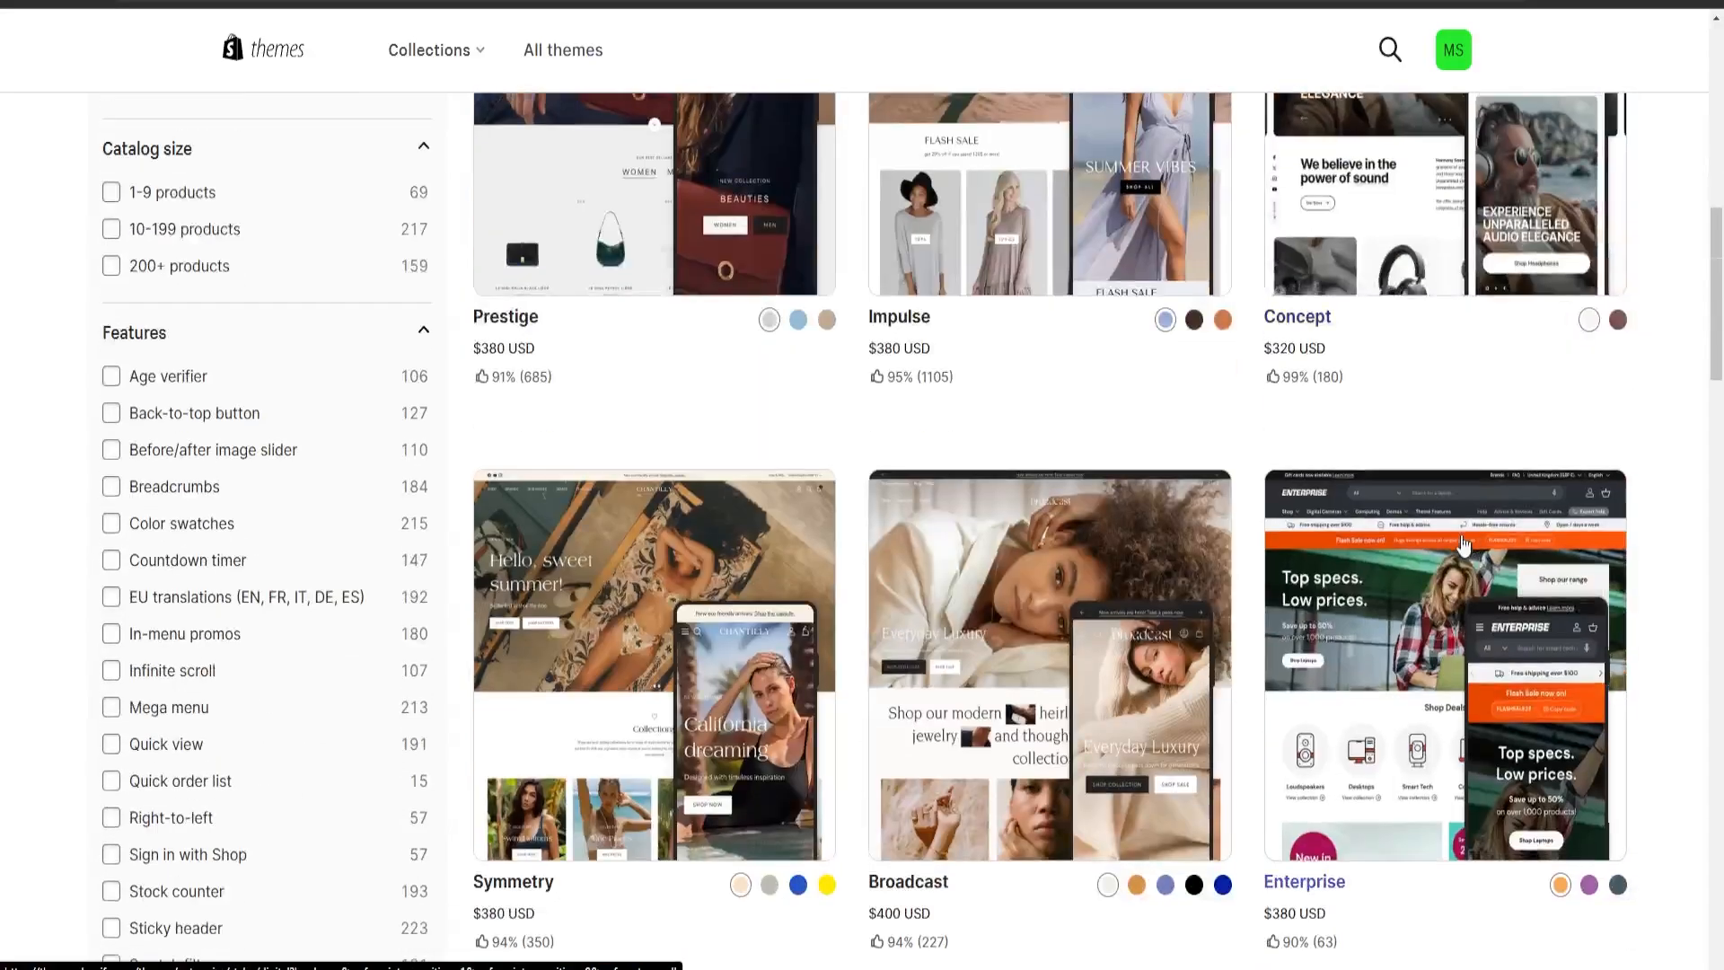
pyautogui.scroll(-10, 1463, 543)
pyautogui.scroll(14, 1001, 474)
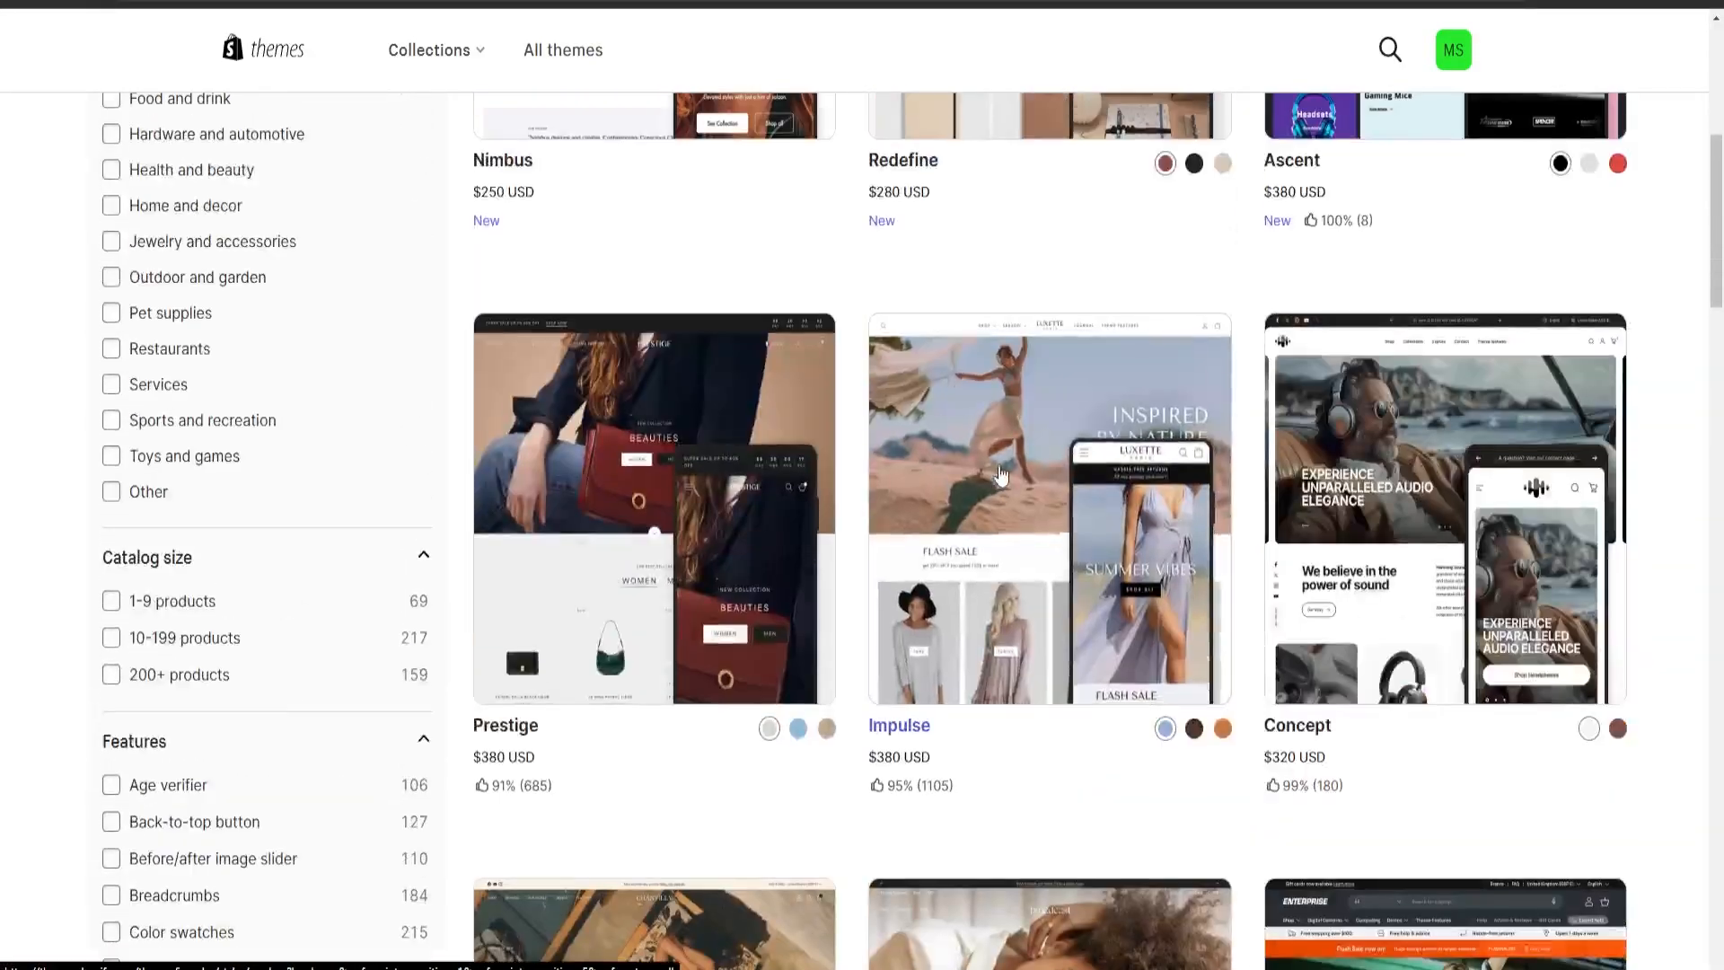
pyautogui.scroll(6, 1001, 474)
pyautogui.scroll(-13, 700, 449)
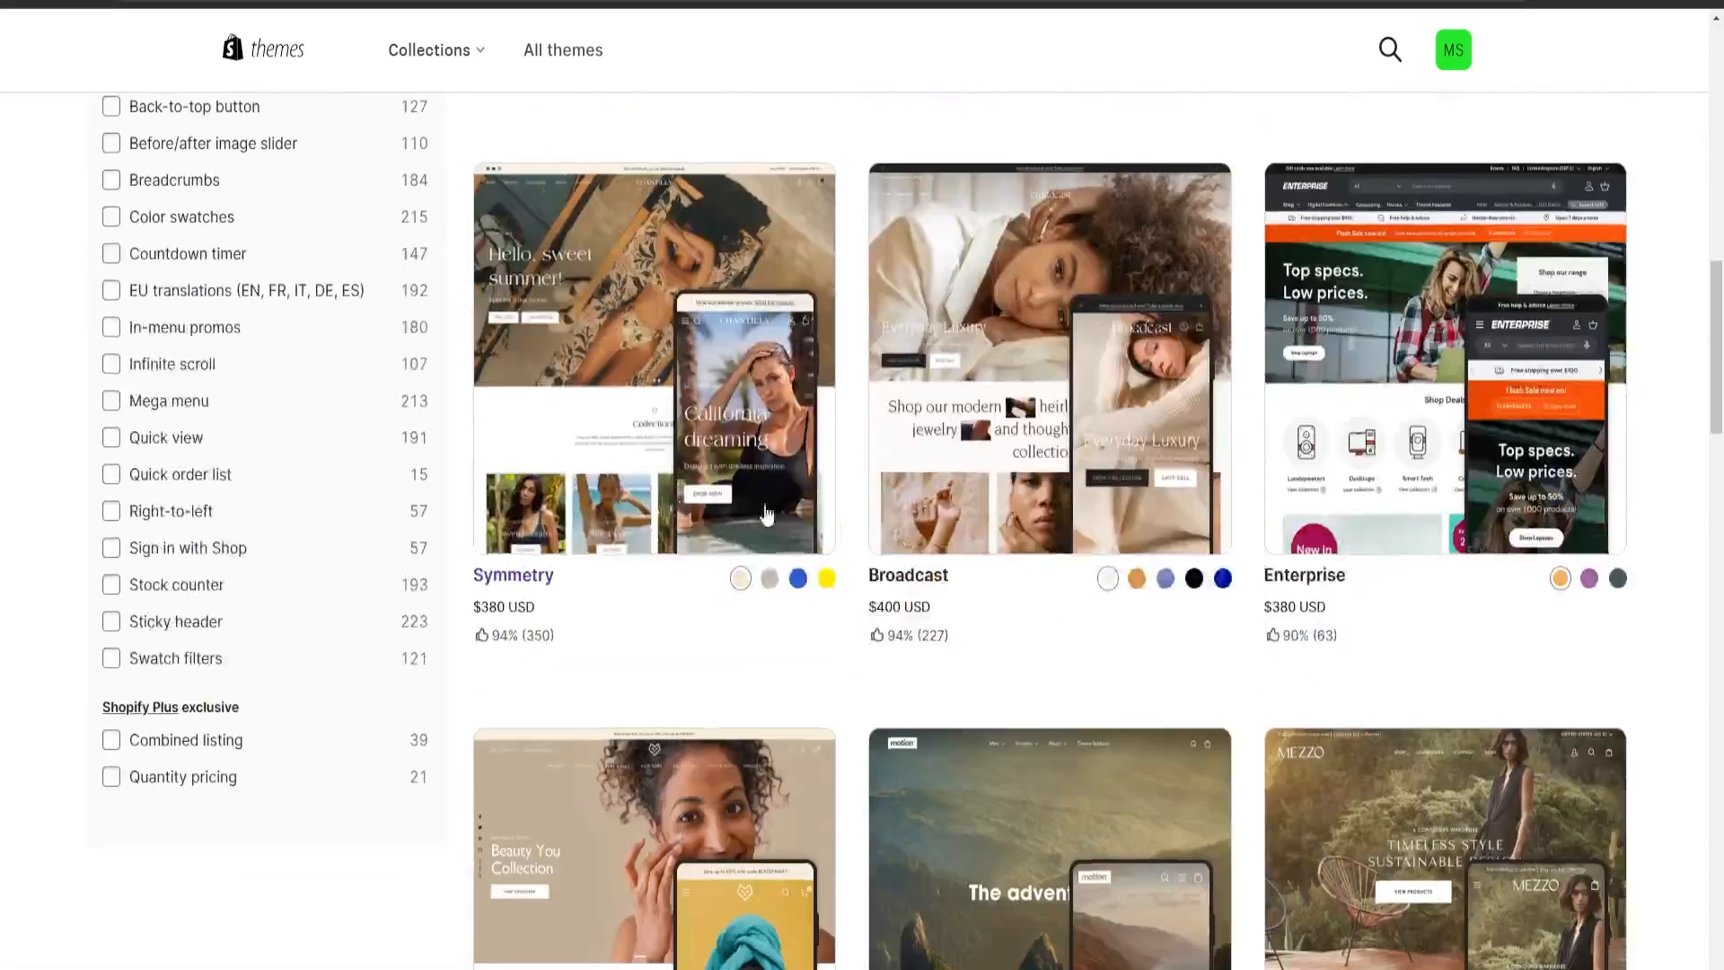
pyautogui.scroll(7, 766, 514)
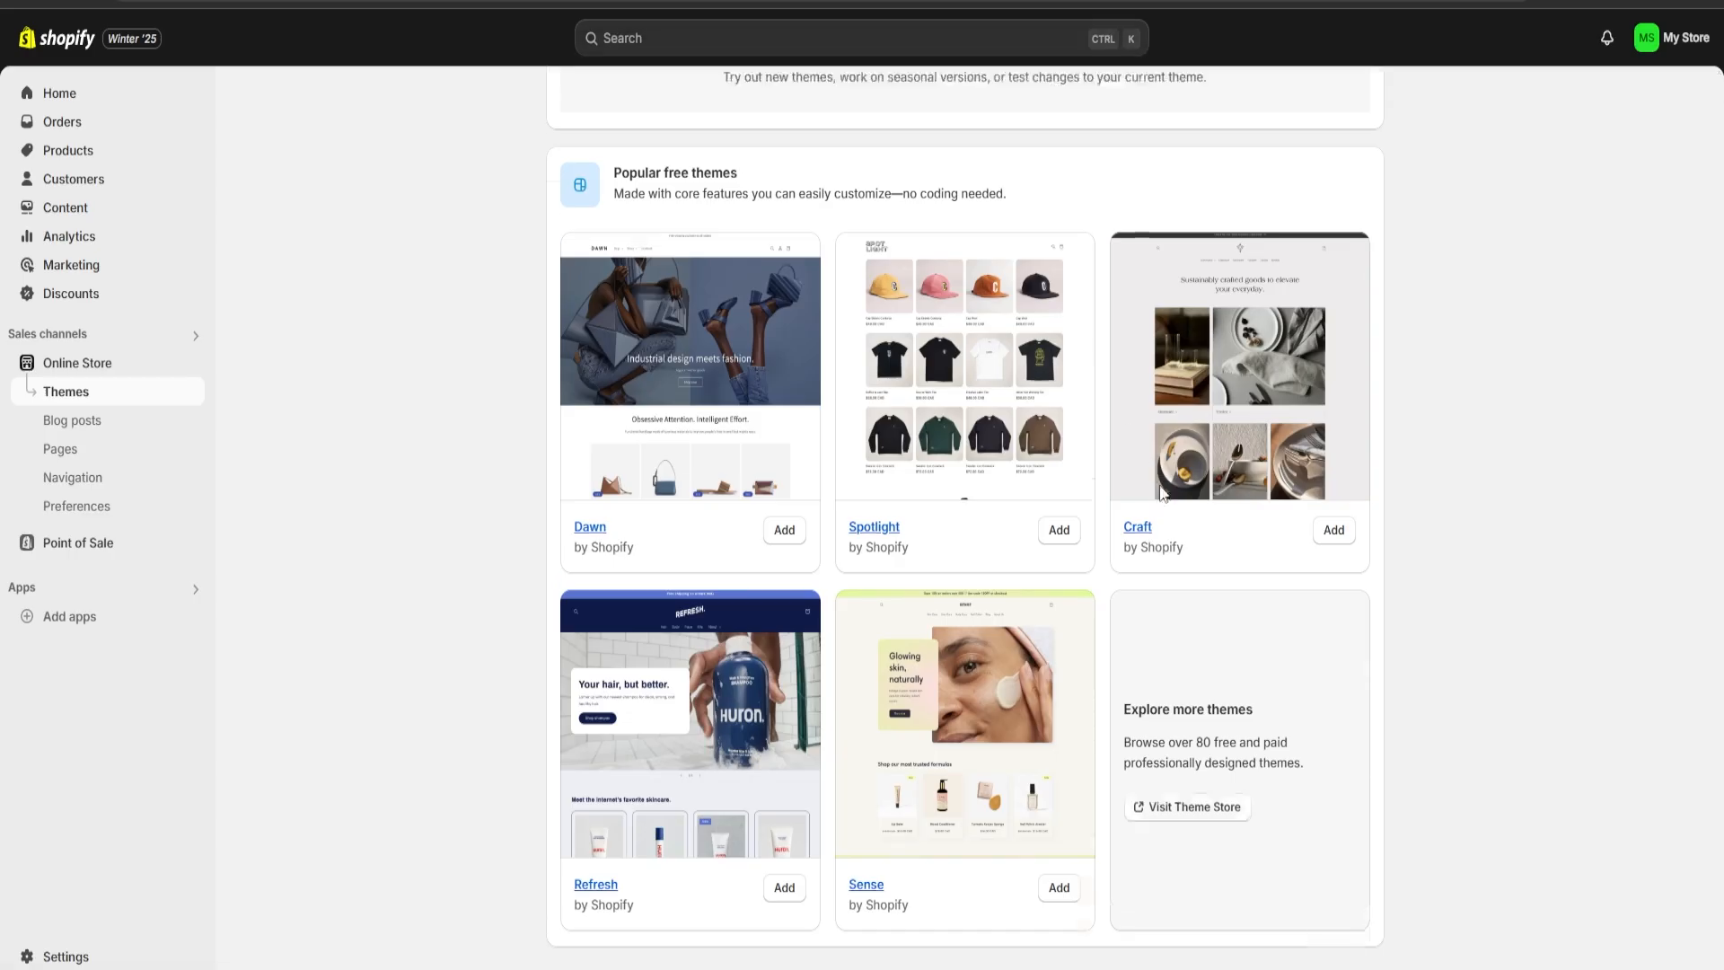
# - Return to the store's themes, open the current Dawn theme for customization and look over its home page preview
pyautogui.scroll(9, 1195, 566)
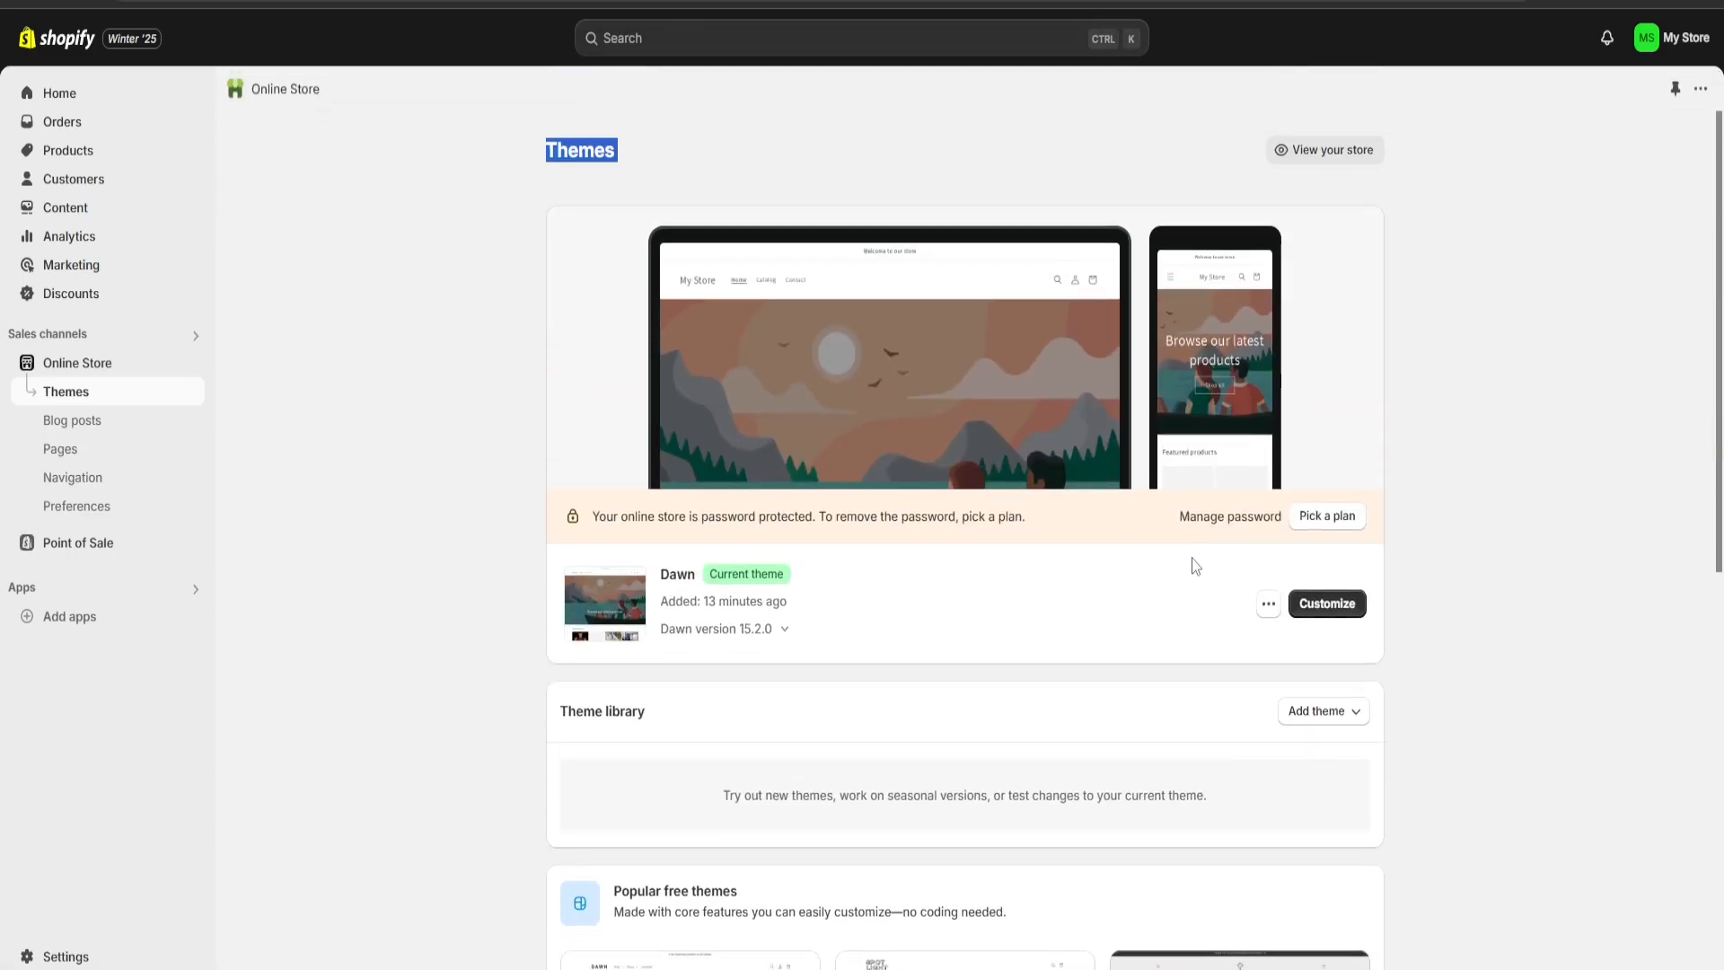
pyautogui.click(1342, 610)
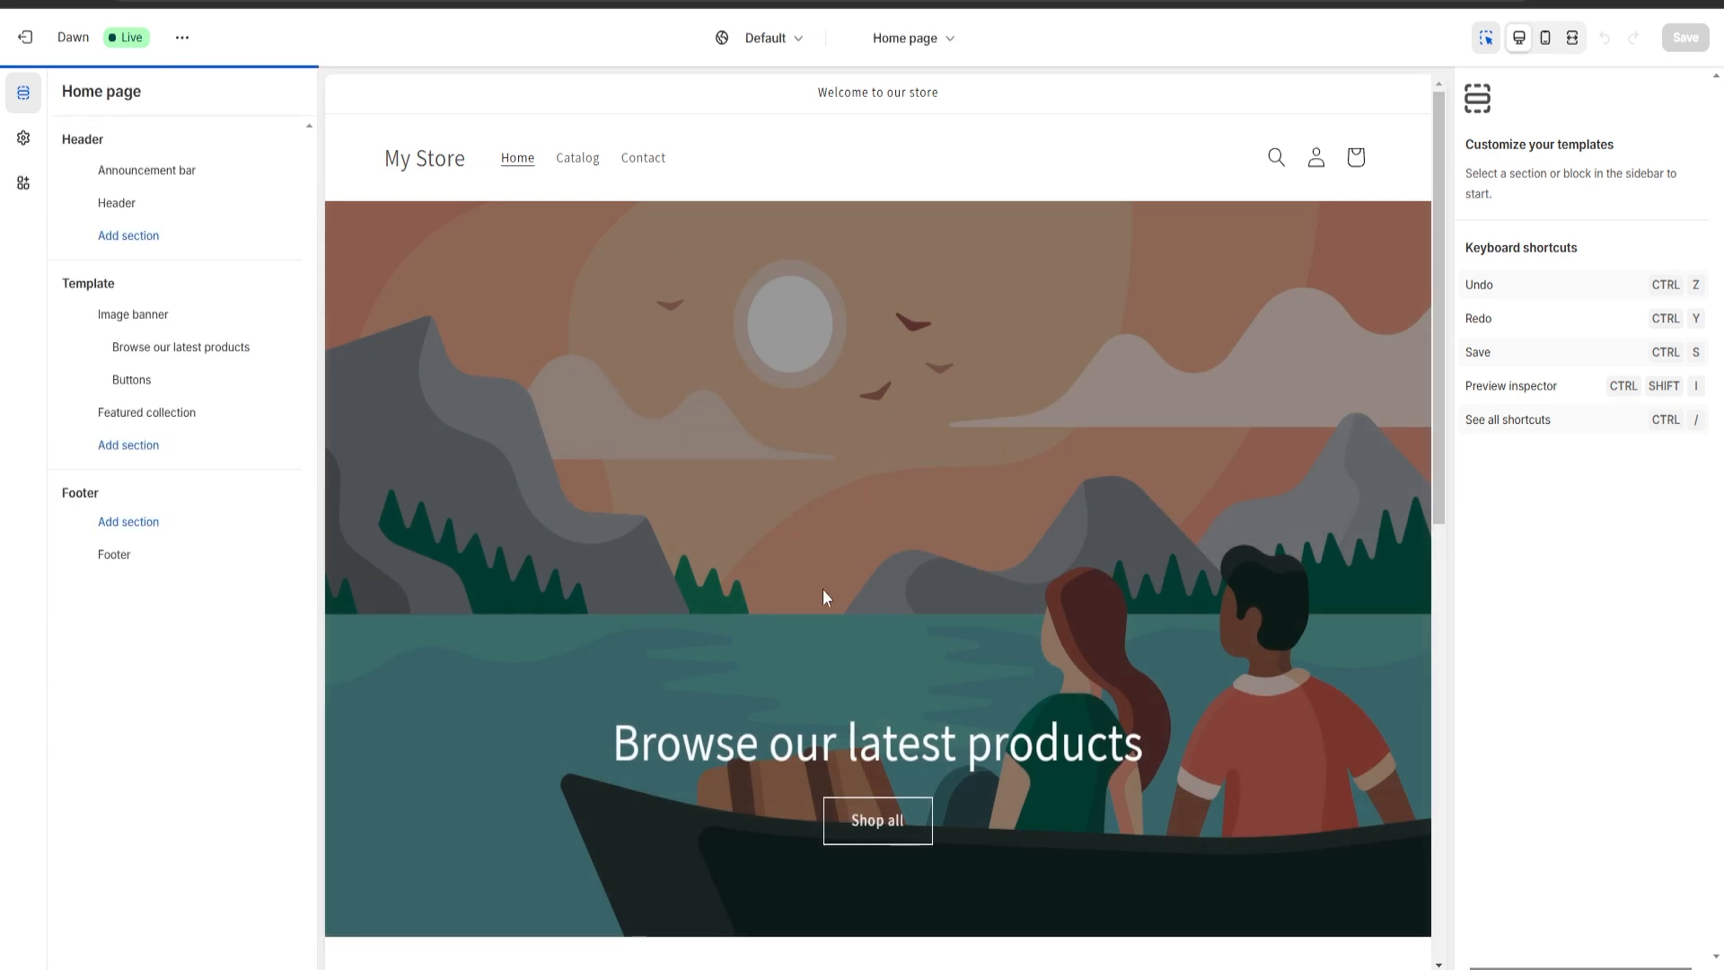
pyautogui.scroll(-2, 822, 360)
pyautogui.scroll(1, 844, 463)
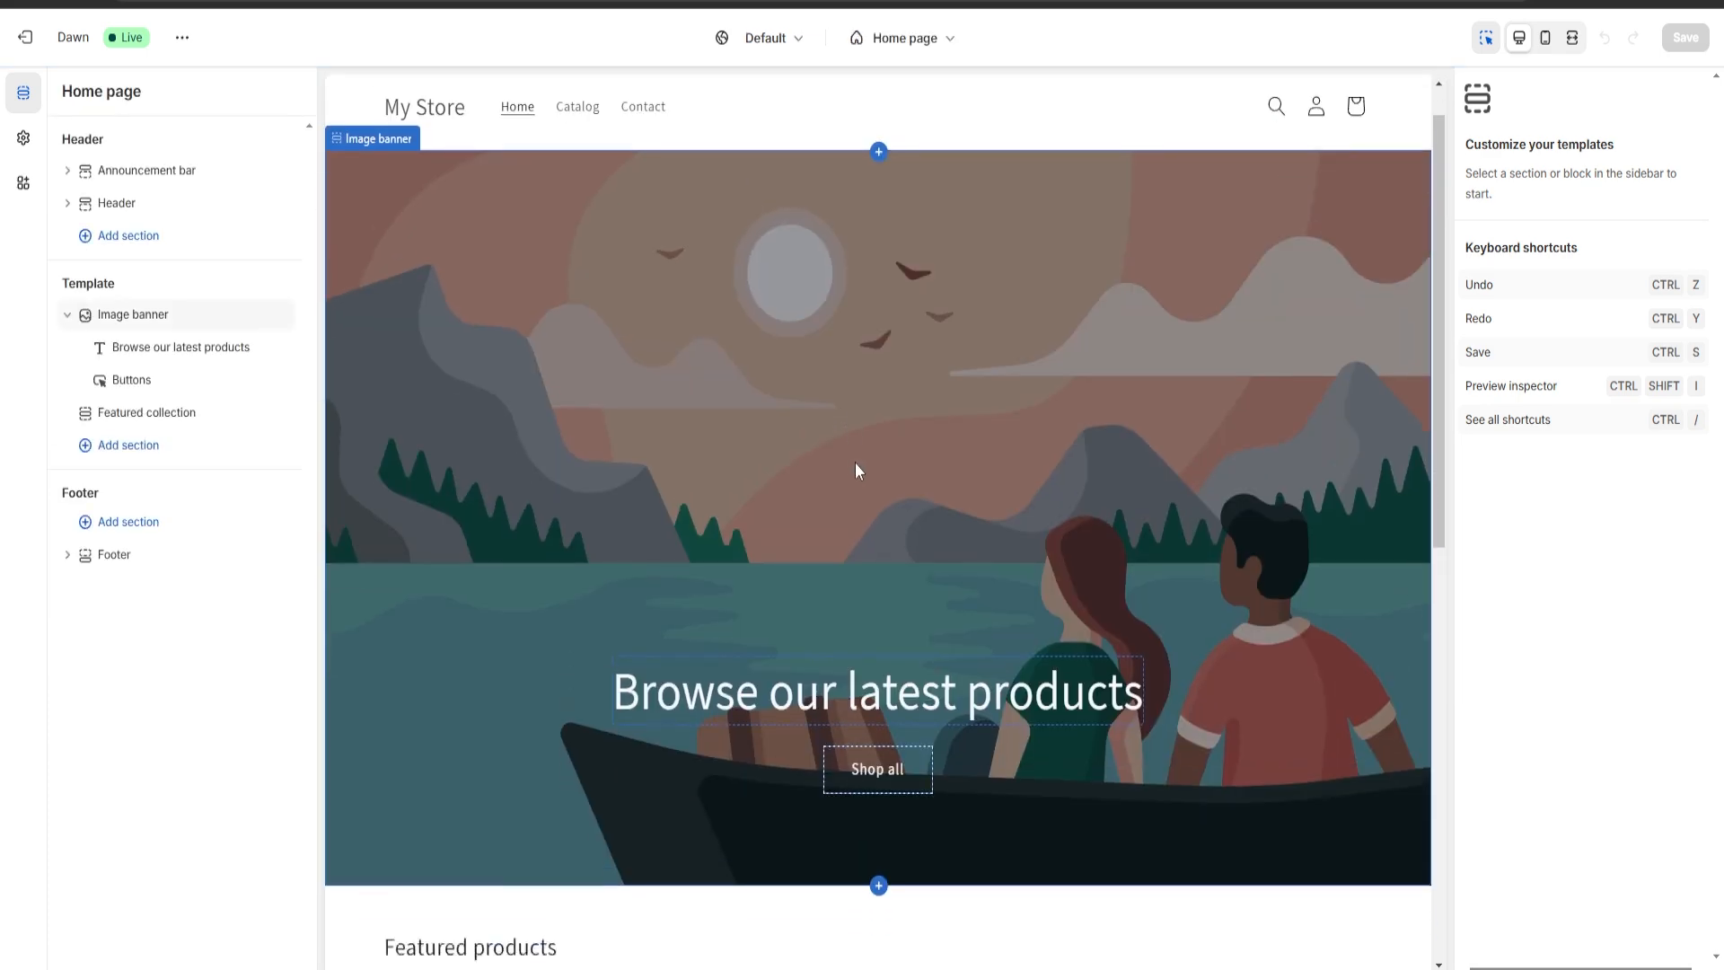
pyautogui.scroll(-5, 855, 461)
pyautogui.scroll(6, 859, 458)
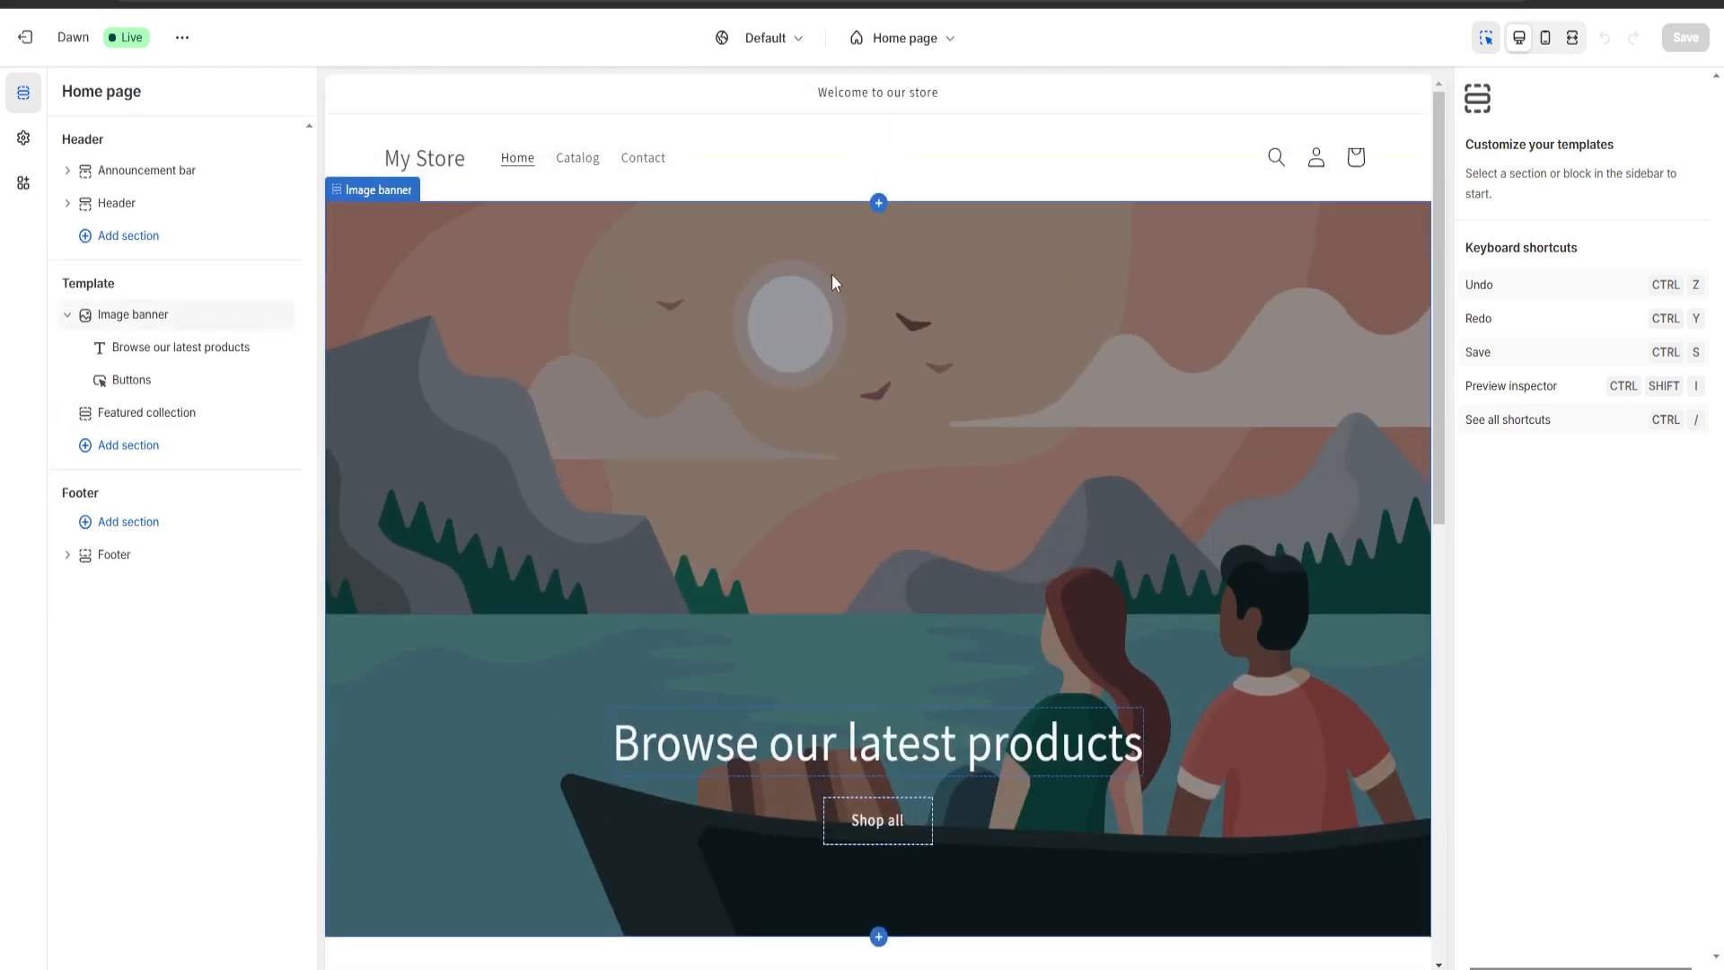
# - Upload the nutritionist and fruit bowl pictures from the imagenes random folder, and use the fruit bowl picture as the image banner's first image
pyautogui.click(767, 379)
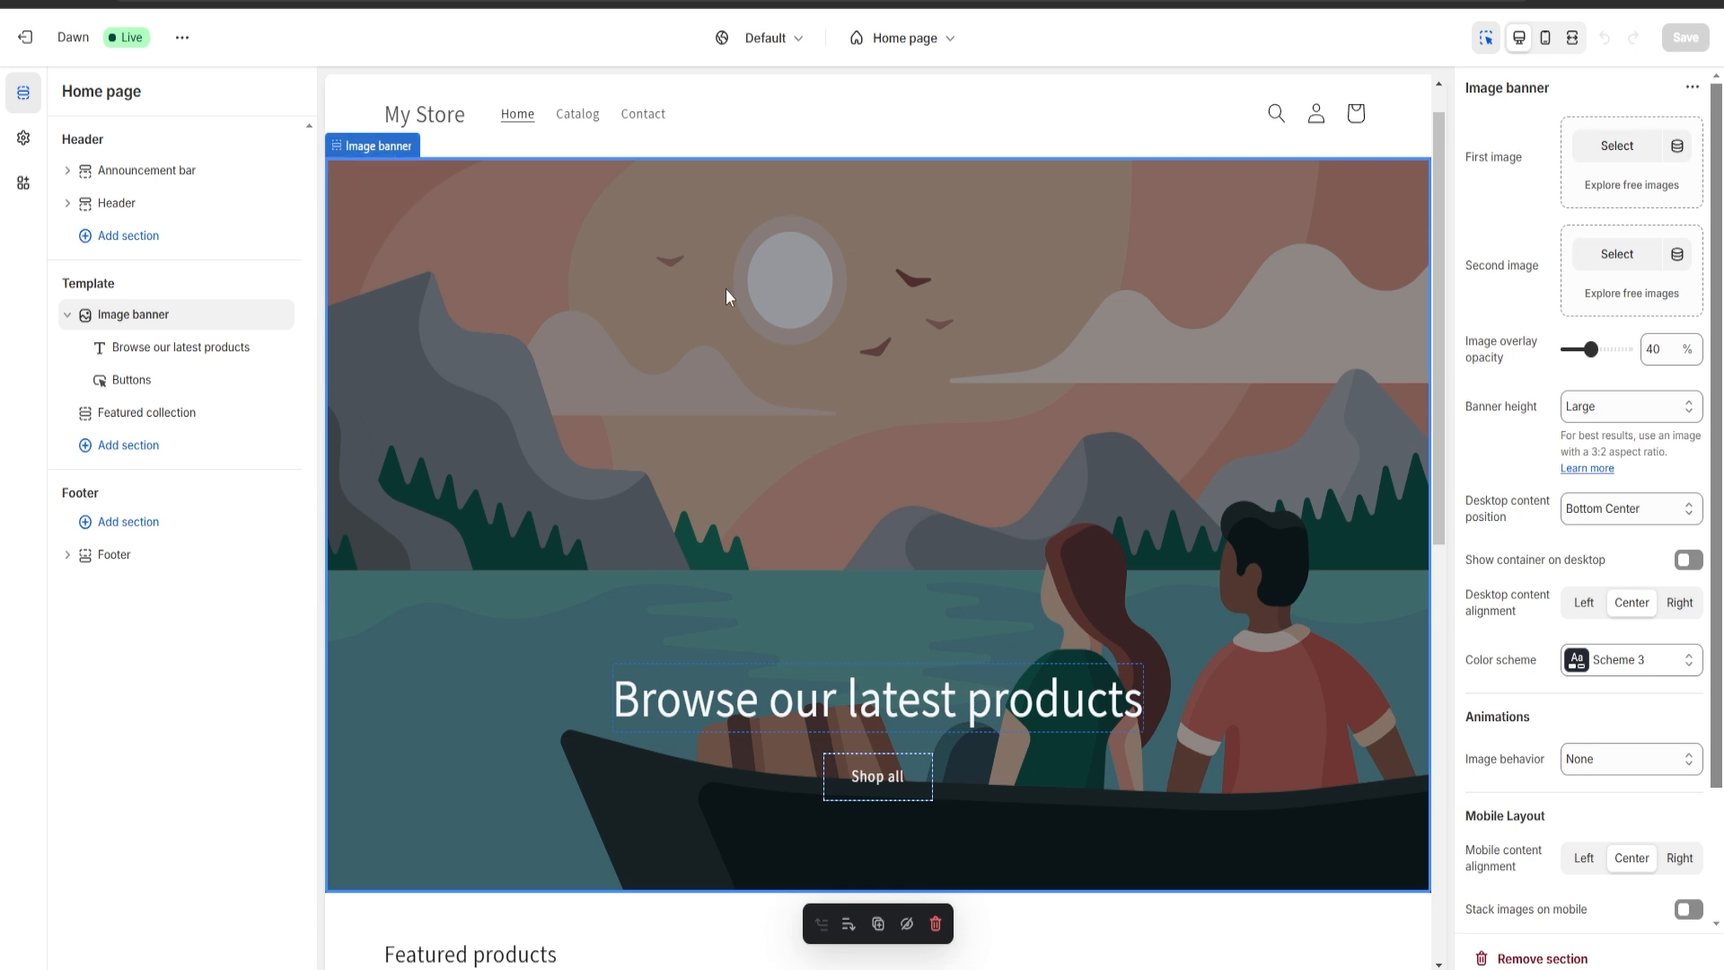
pyautogui.scroll(-2, 1610, 898)
pyautogui.scroll(2, 1616, 867)
pyautogui.click(1616, 145)
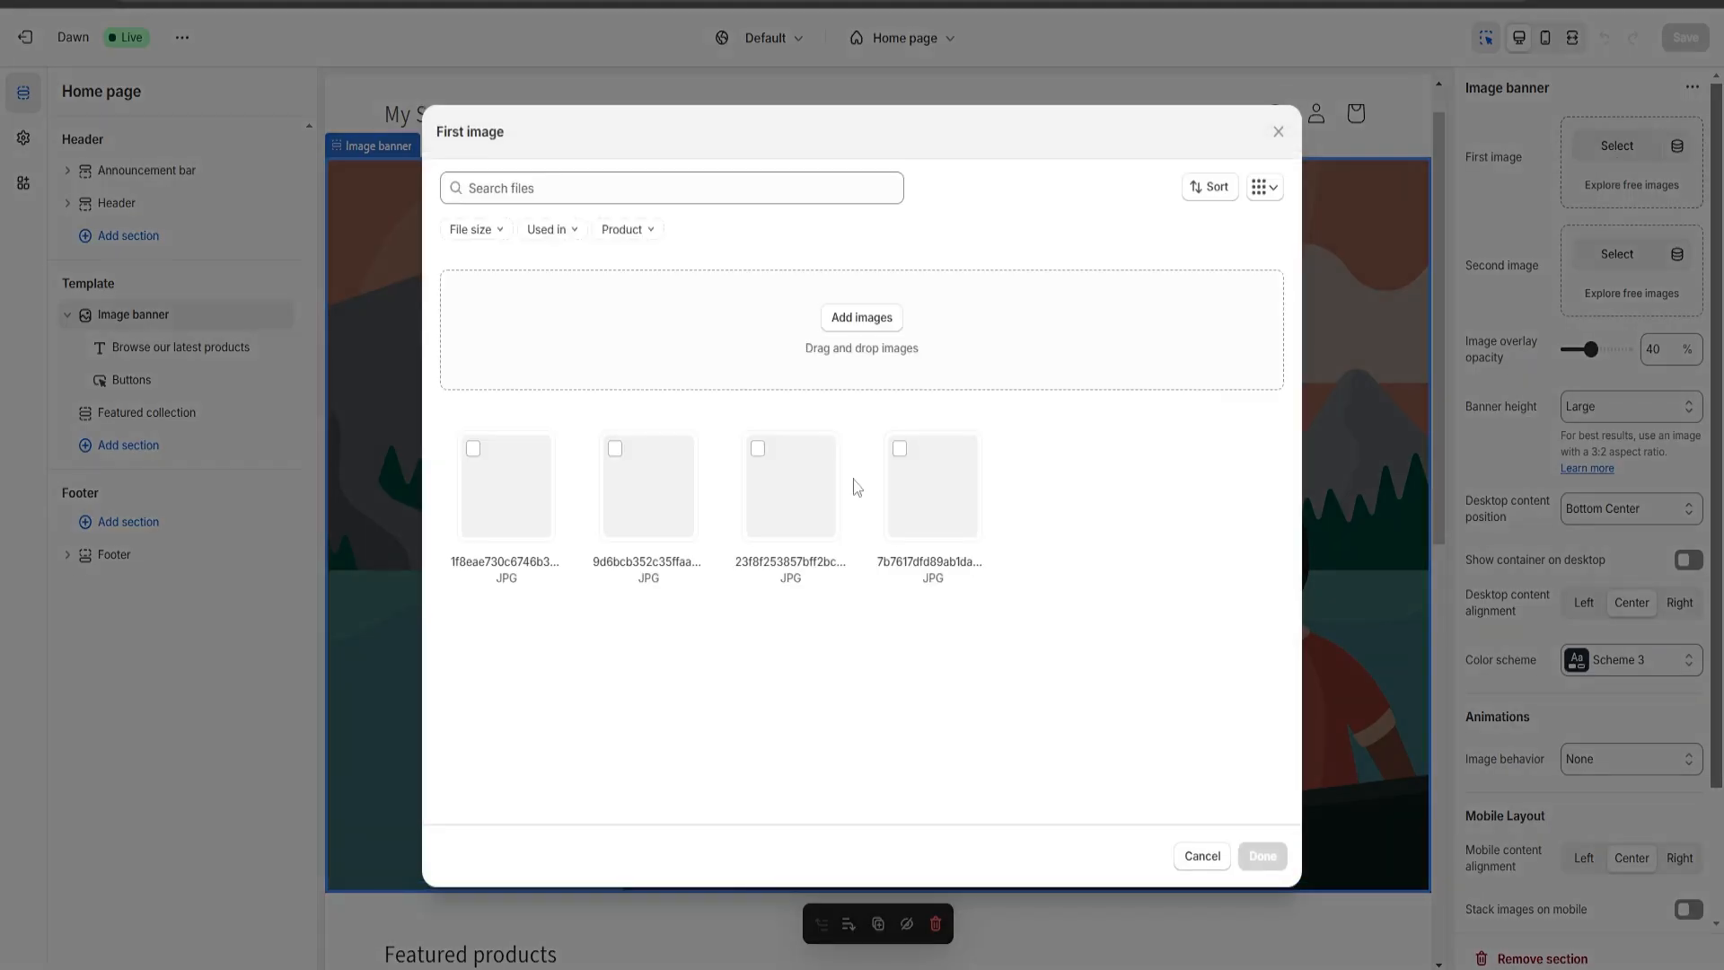
pyautogui.click(875, 318)
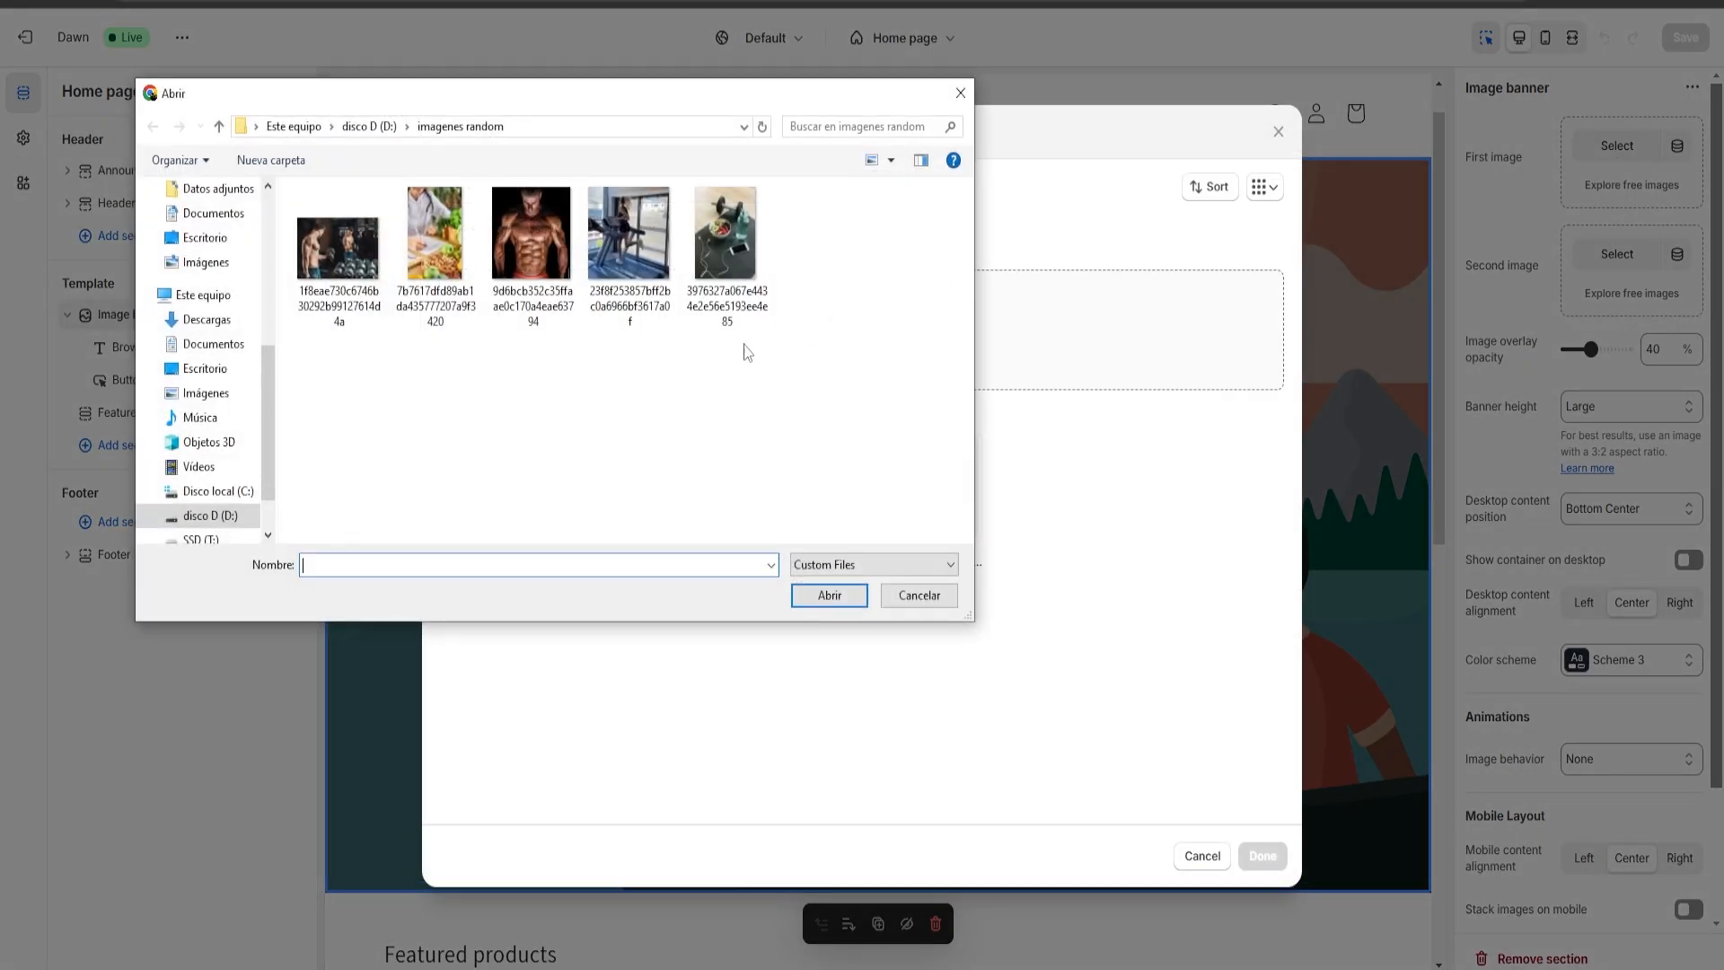
pyautogui.doubleClick(431, 241)
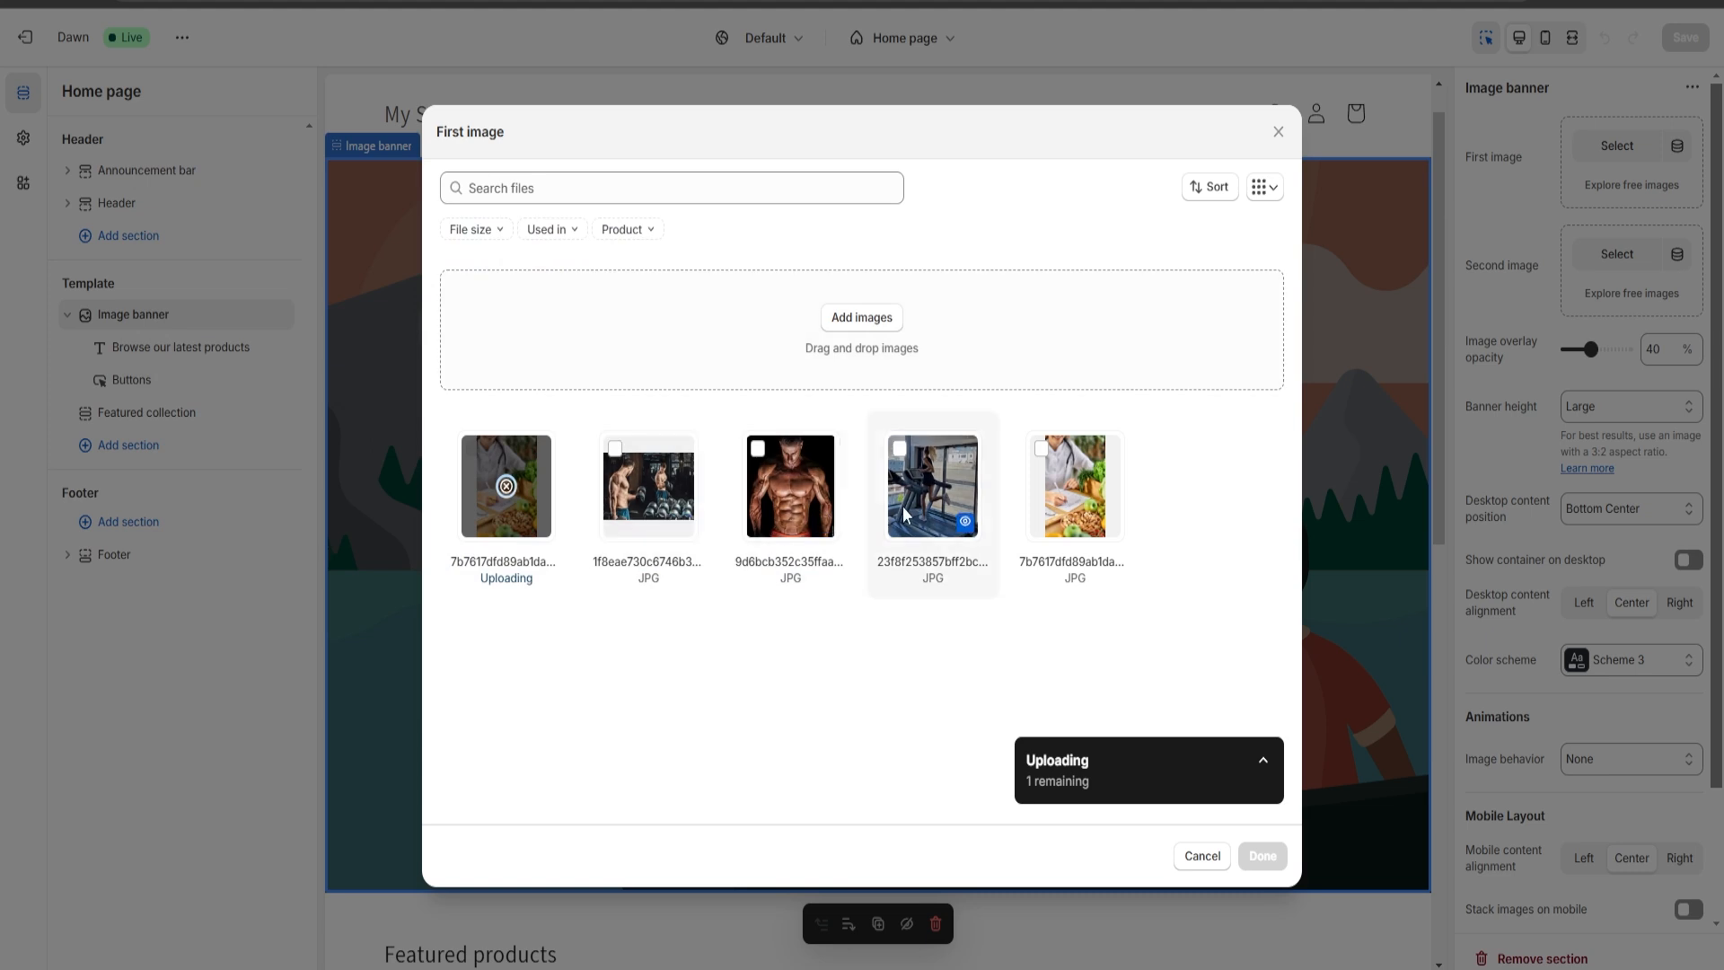
pyautogui.click(860, 319)
pyautogui.doubleClick(721, 270)
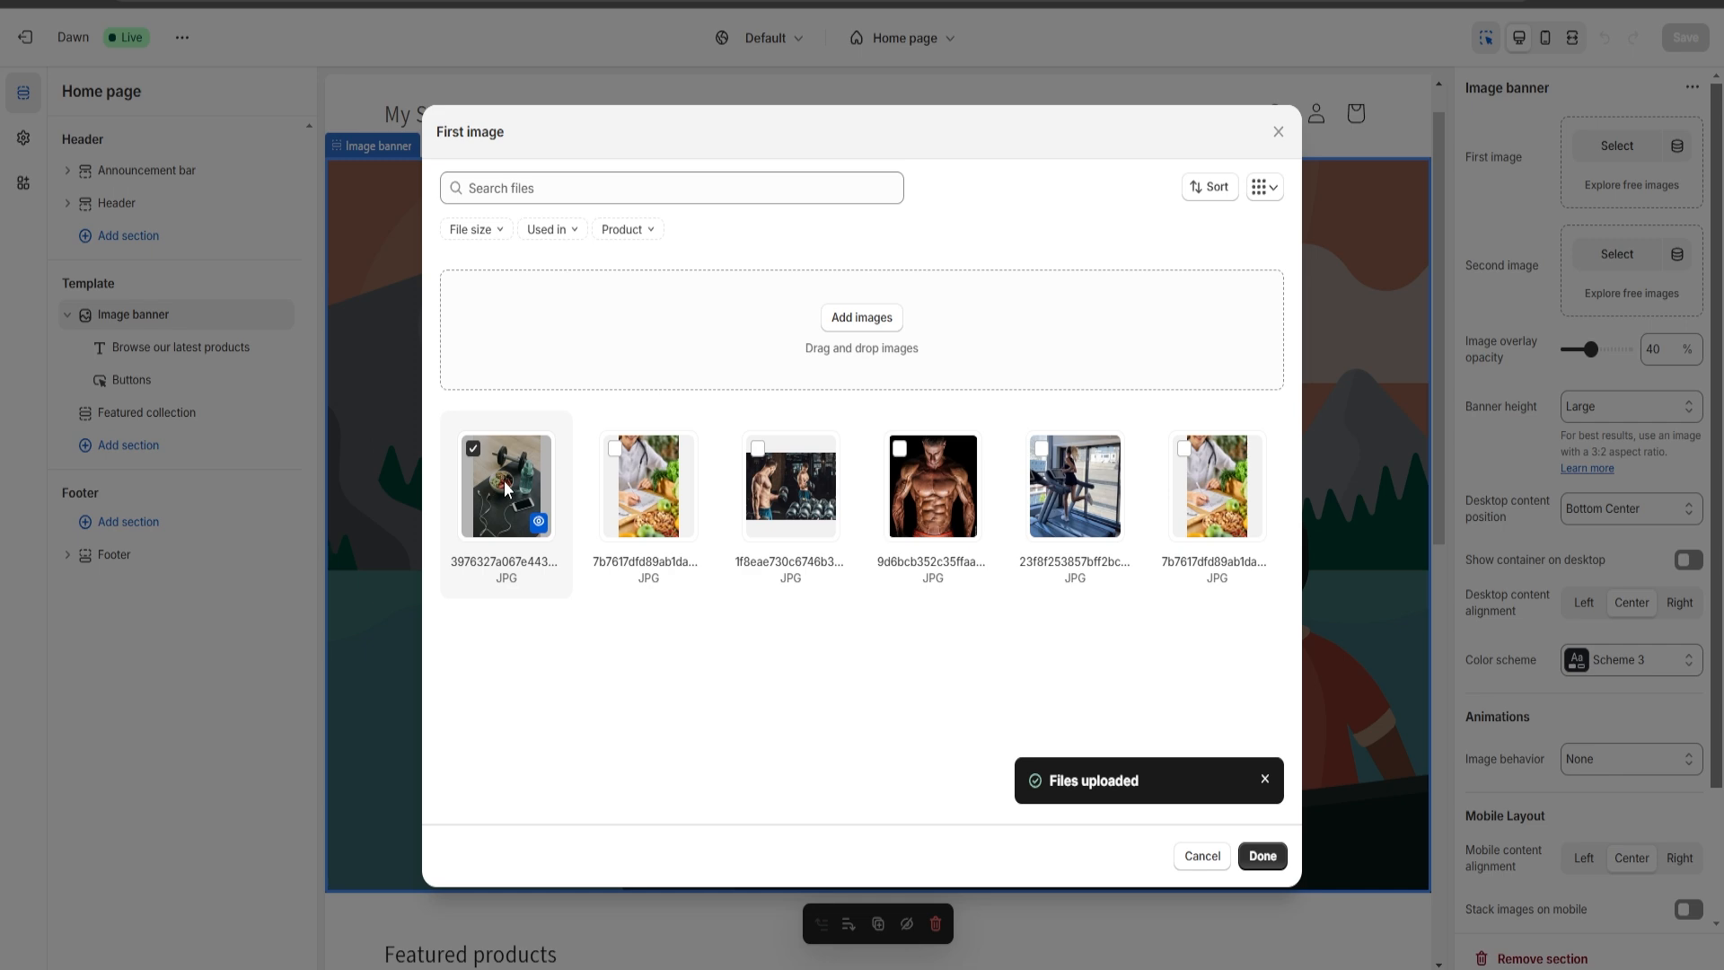
pyautogui.click(1262, 856)
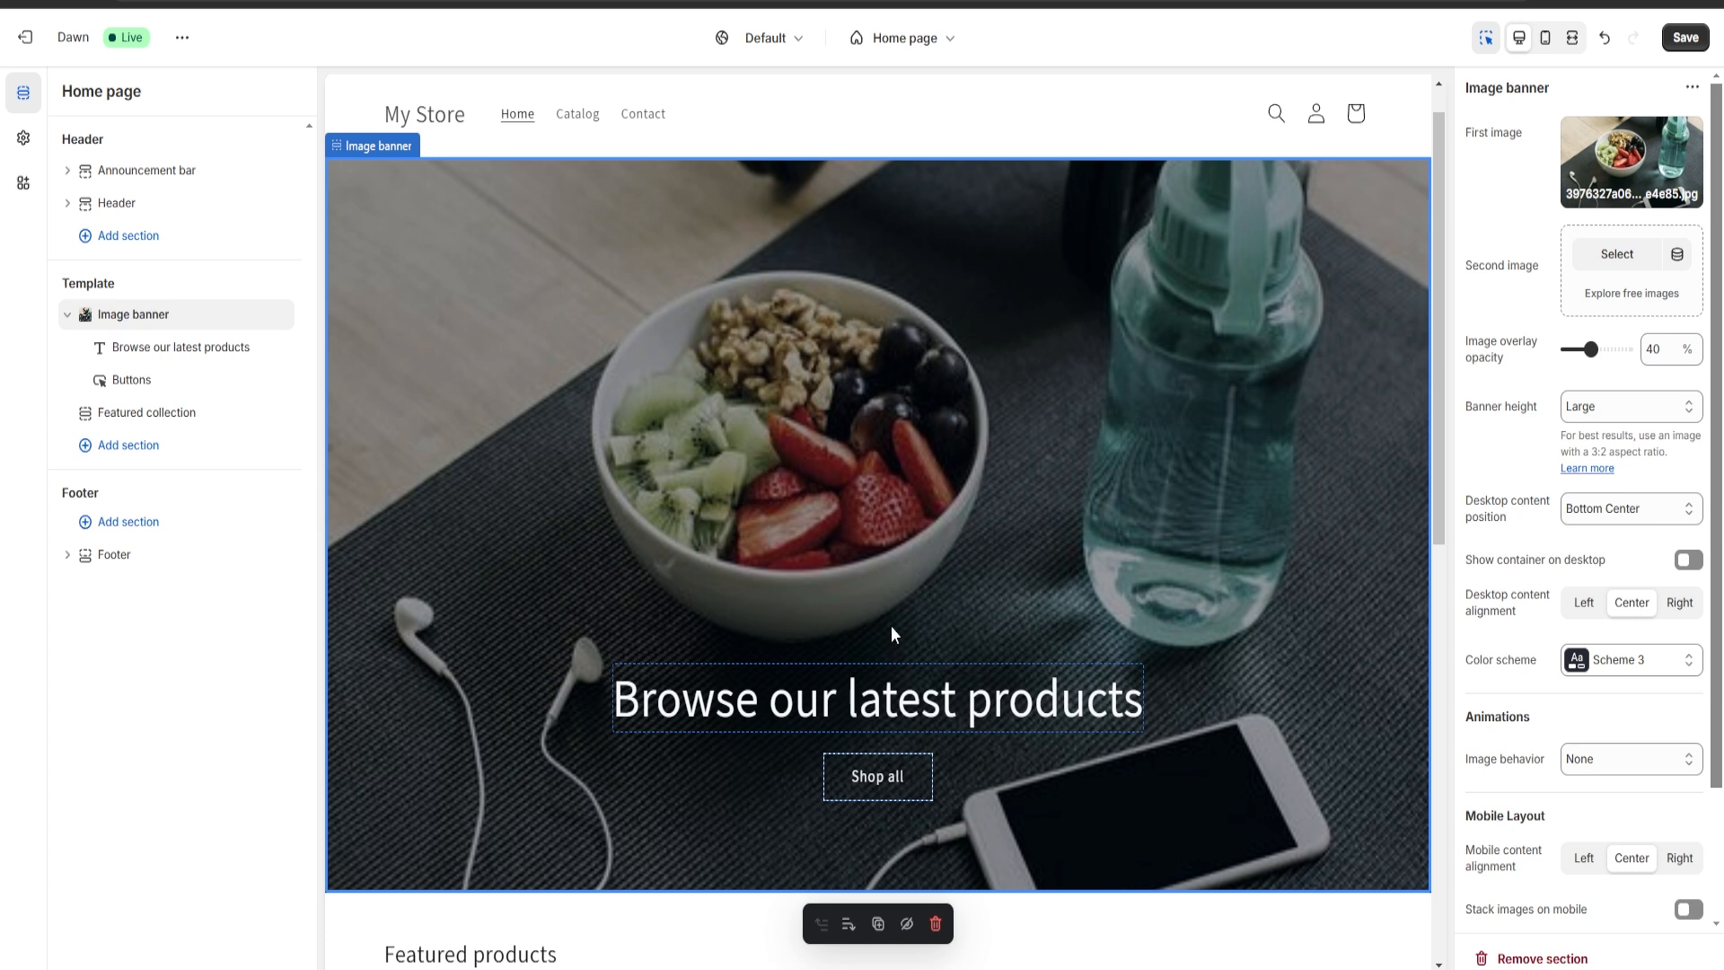
# - Examine the image banner's settings, from overlay opacity, height and content alignment to animations and mobile layout
pyautogui.scroll(-2, 1658, 661)
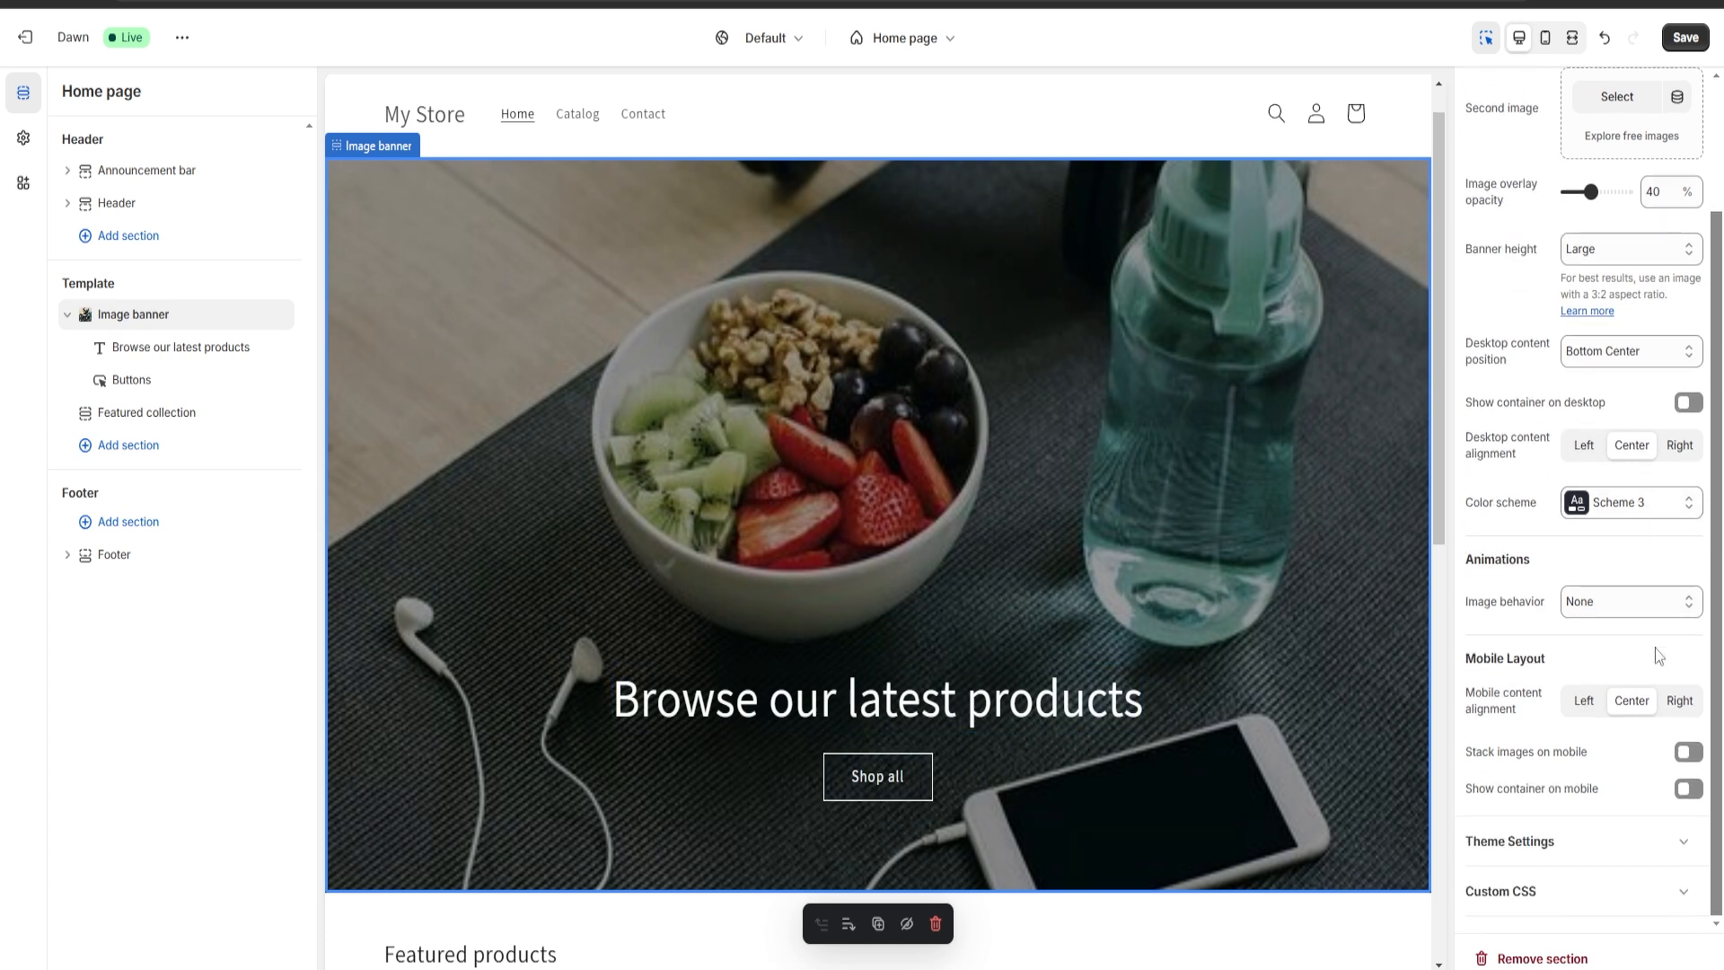
pyautogui.scroll(2, 1662, 673)
pyautogui.scroll(-1, 1640, 653)
pyautogui.scroll(1, 1639, 652)
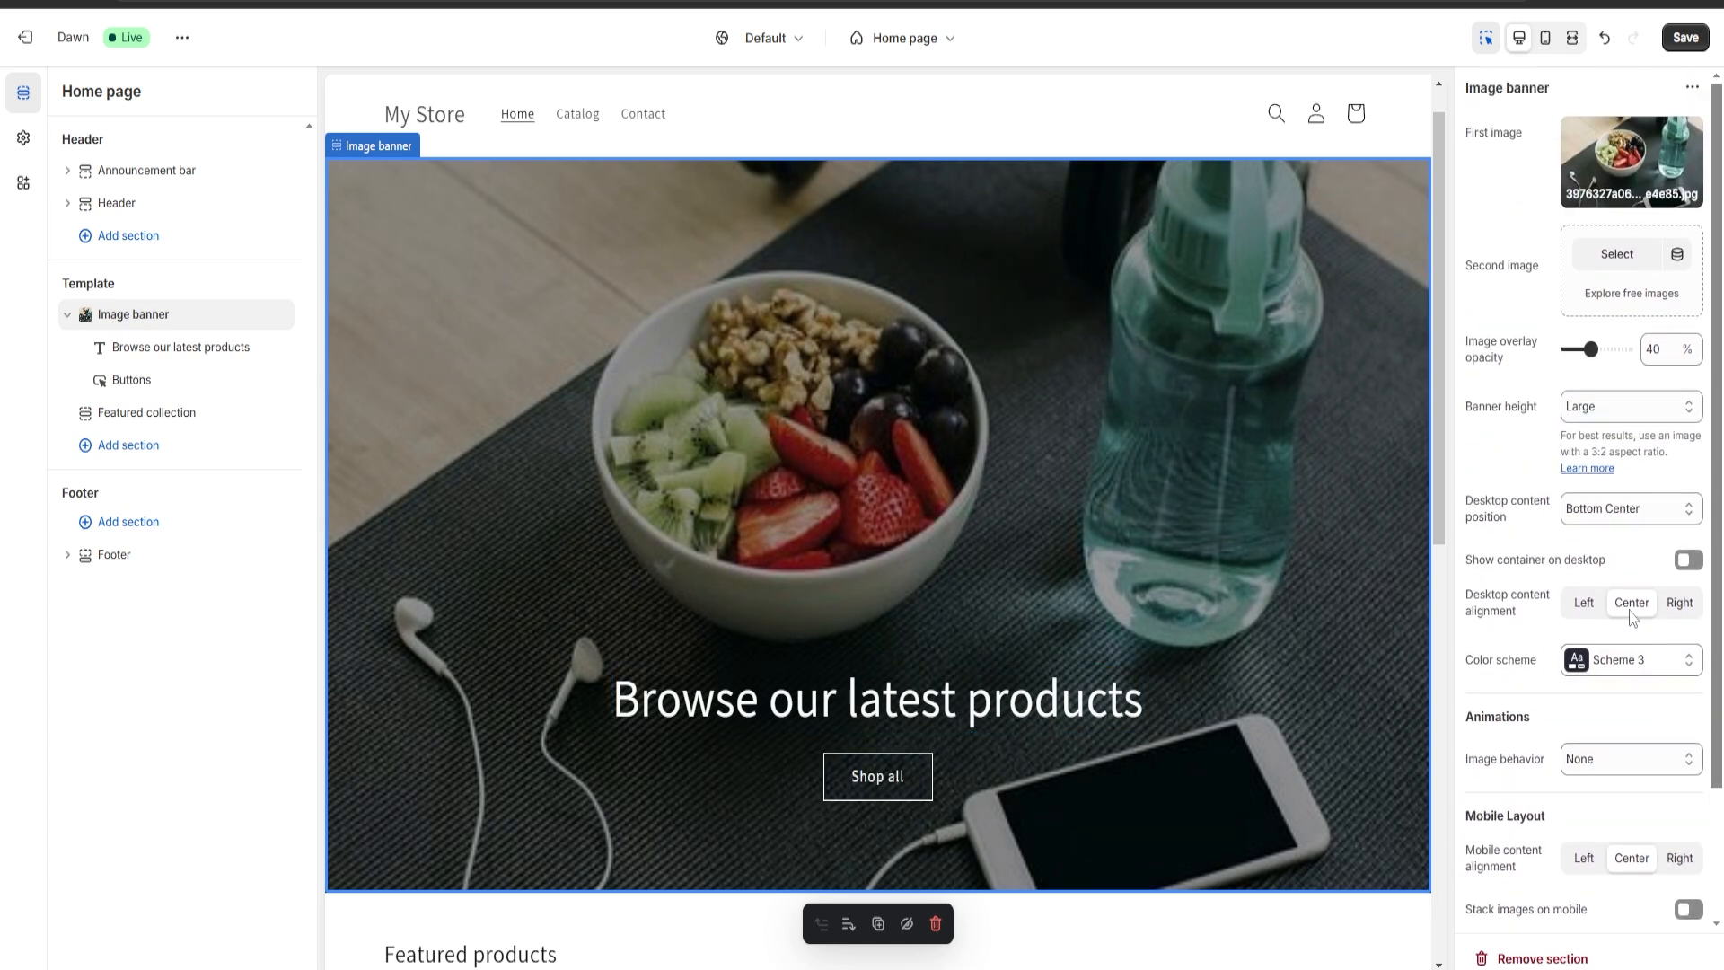
pyautogui.scroll(-3, 1641, 489)
pyautogui.scroll(3, 1630, 575)
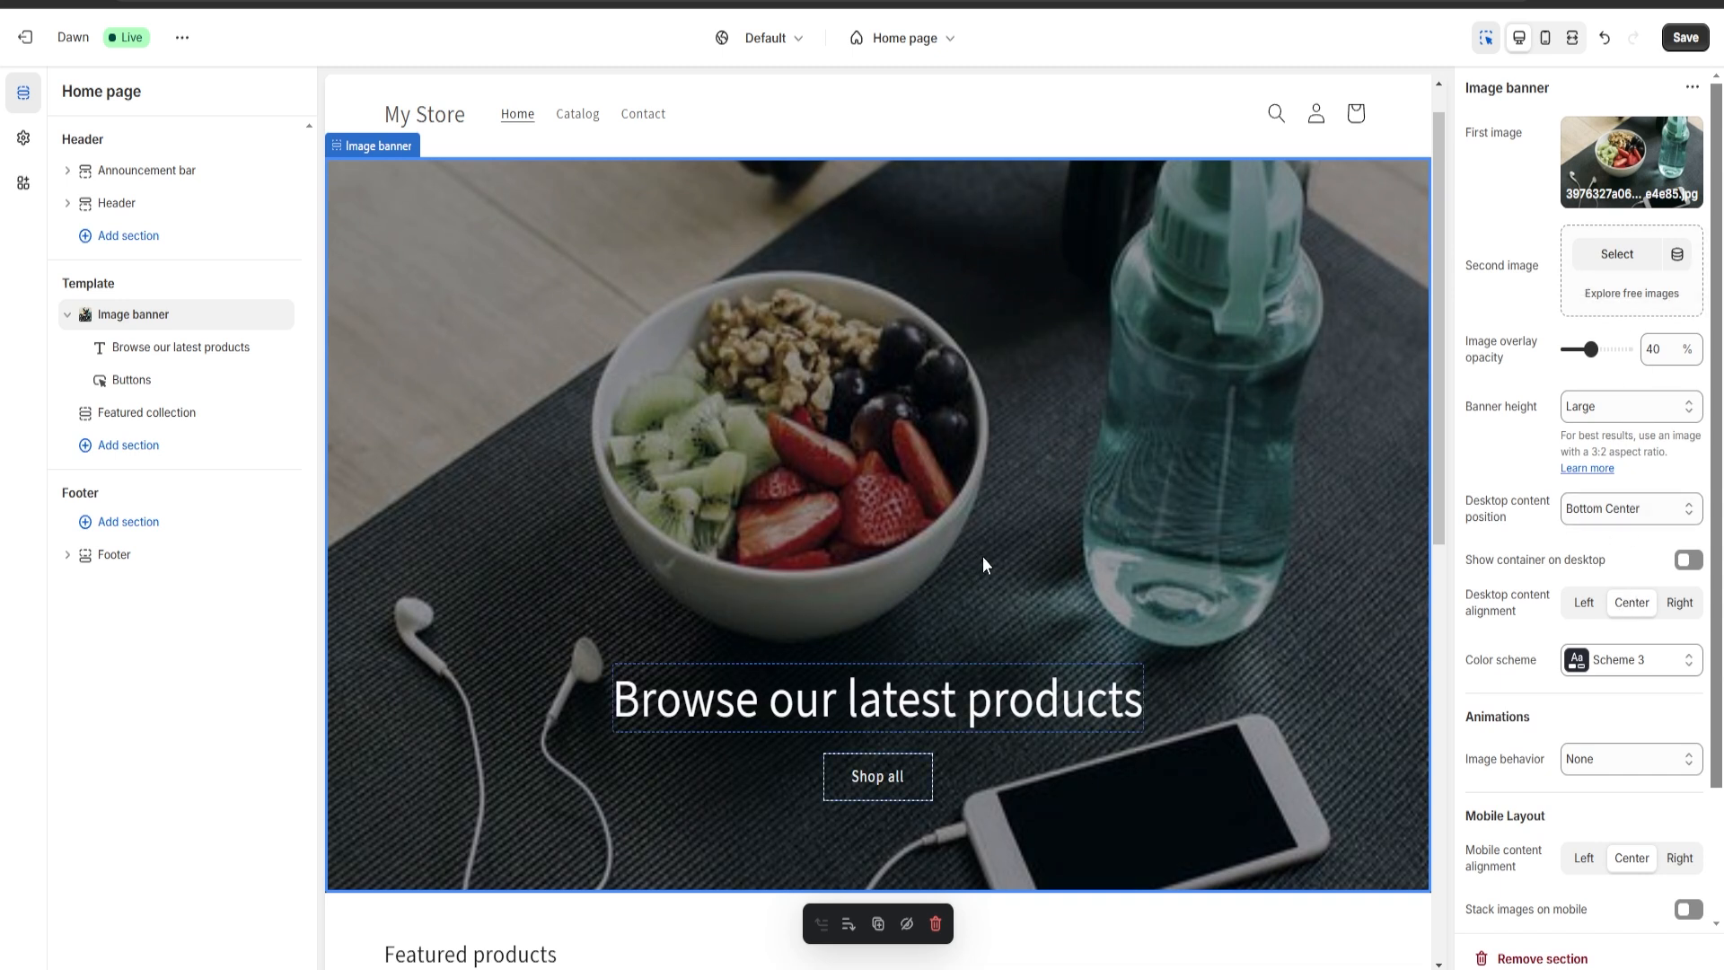
pyautogui.scroll(-2, 1599, 577)
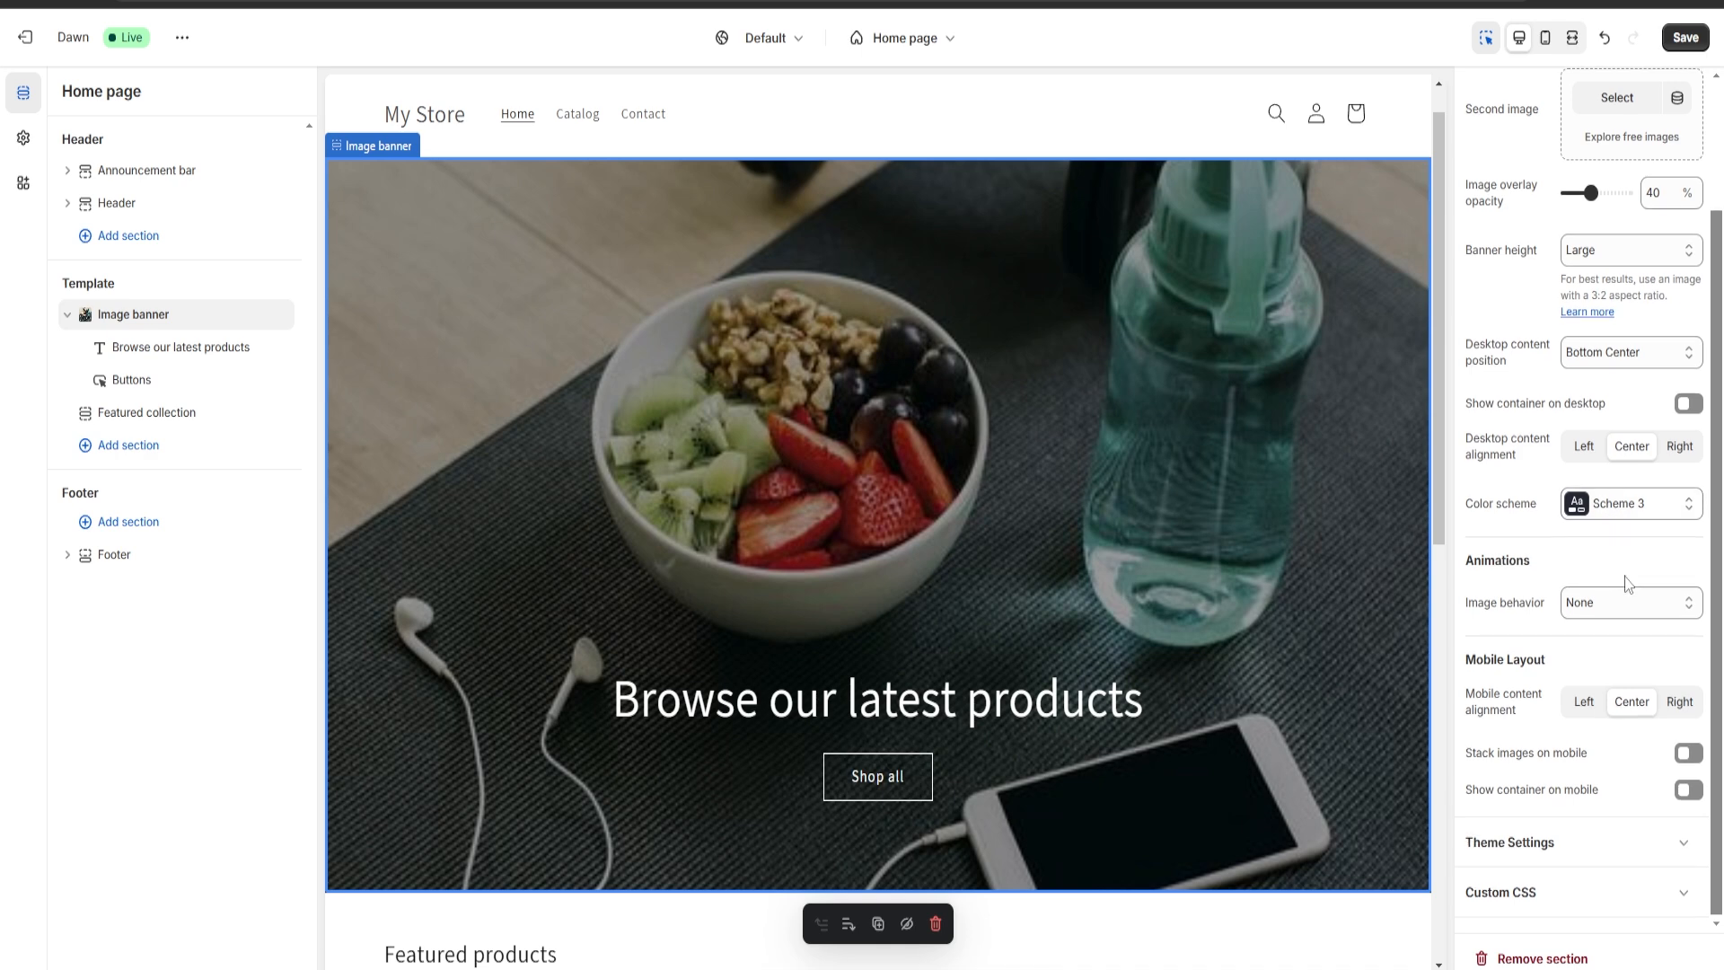
pyautogui.scroll(2, 1599, 529)
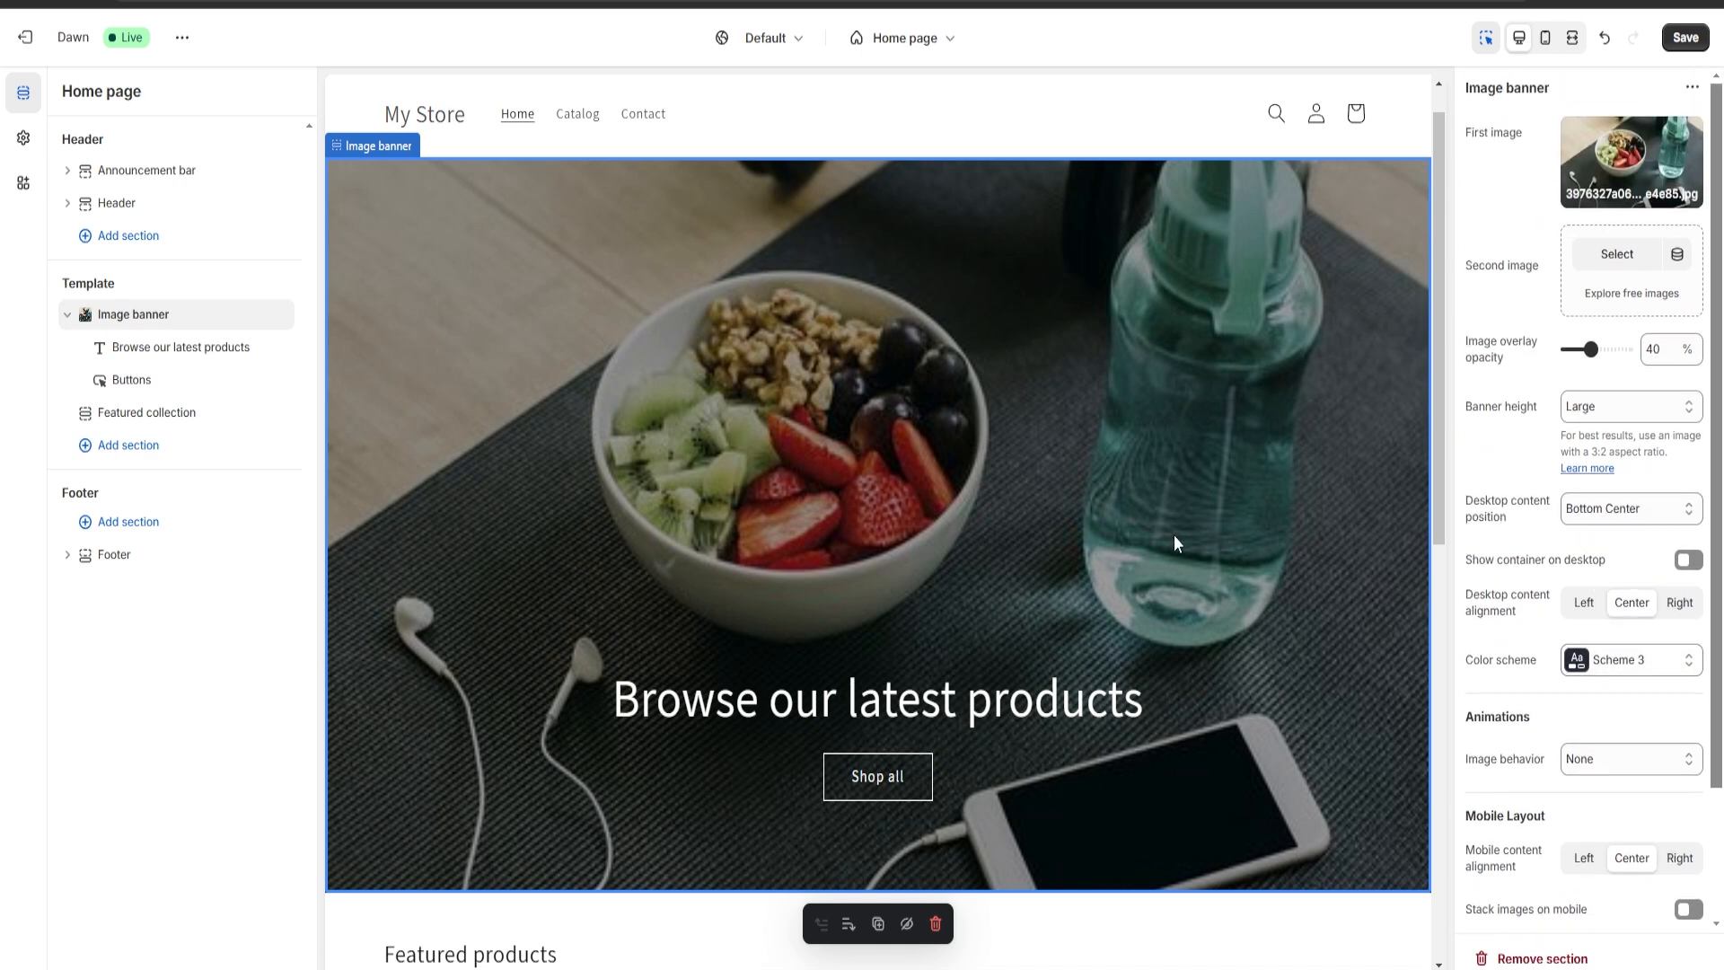
pyautogui.scroll(-2, 1170, 530)
pyautogui.scroll(2, 1167, 525)
# - Change the image banner's heading to "Welcome To My Nutricion Coaching"
pyautogui.click(909, 718)
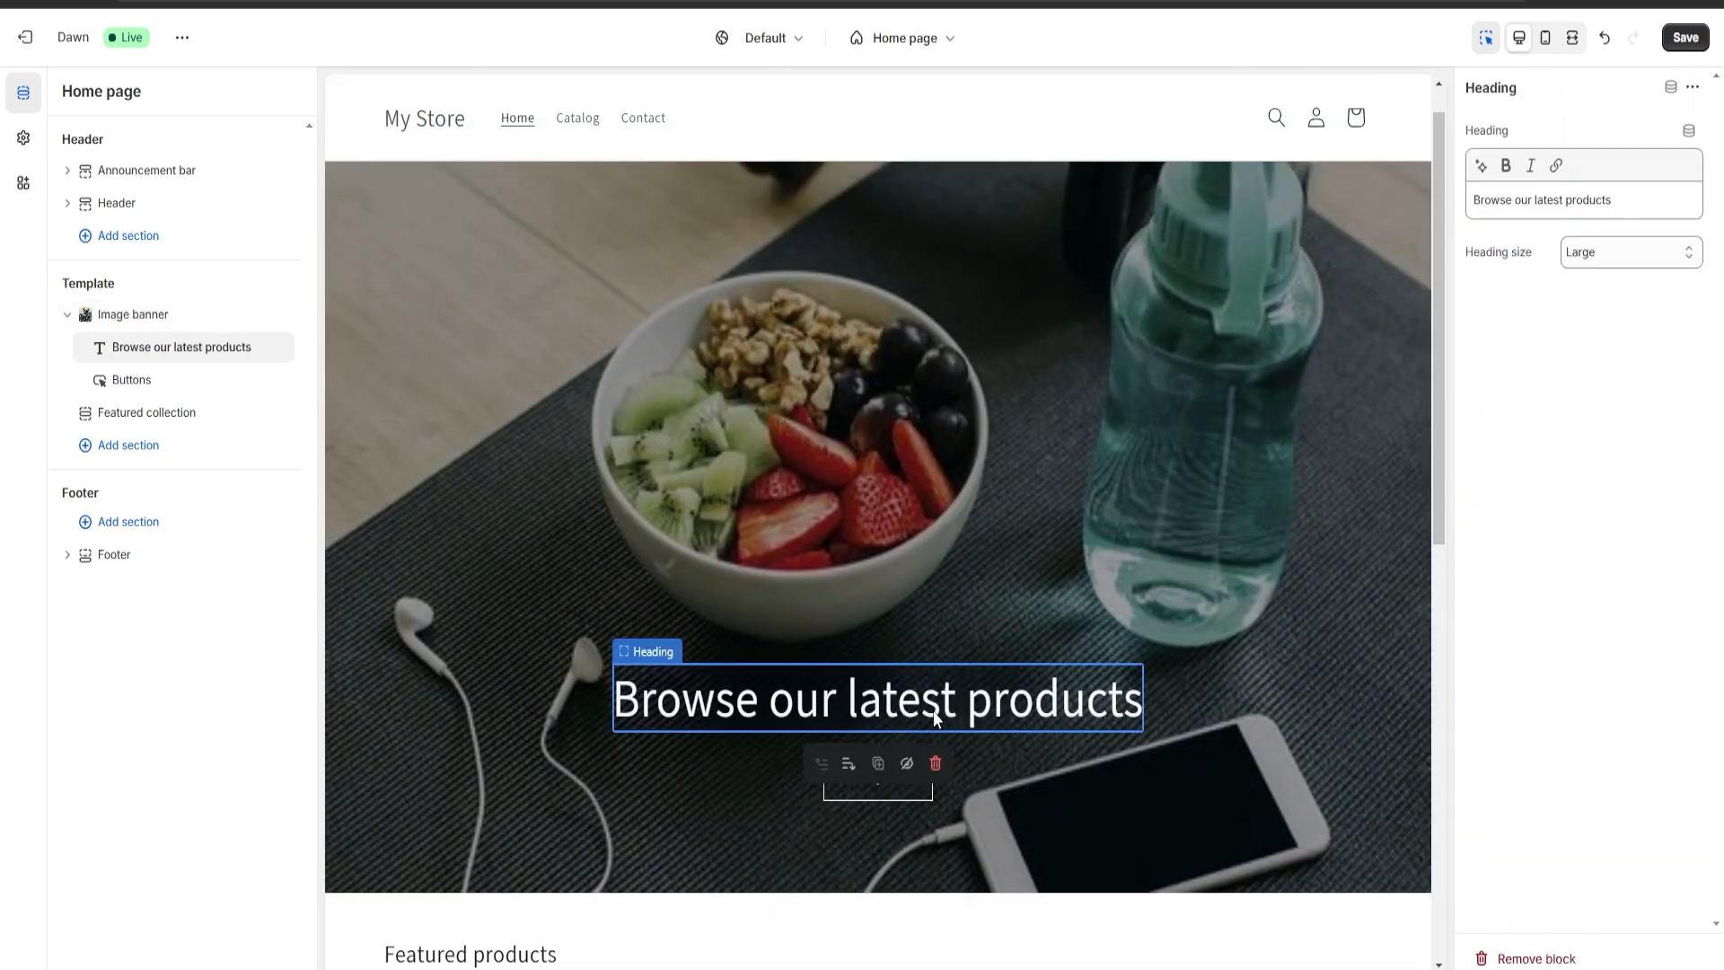
pyautogui.tripleClick(1629, 199)
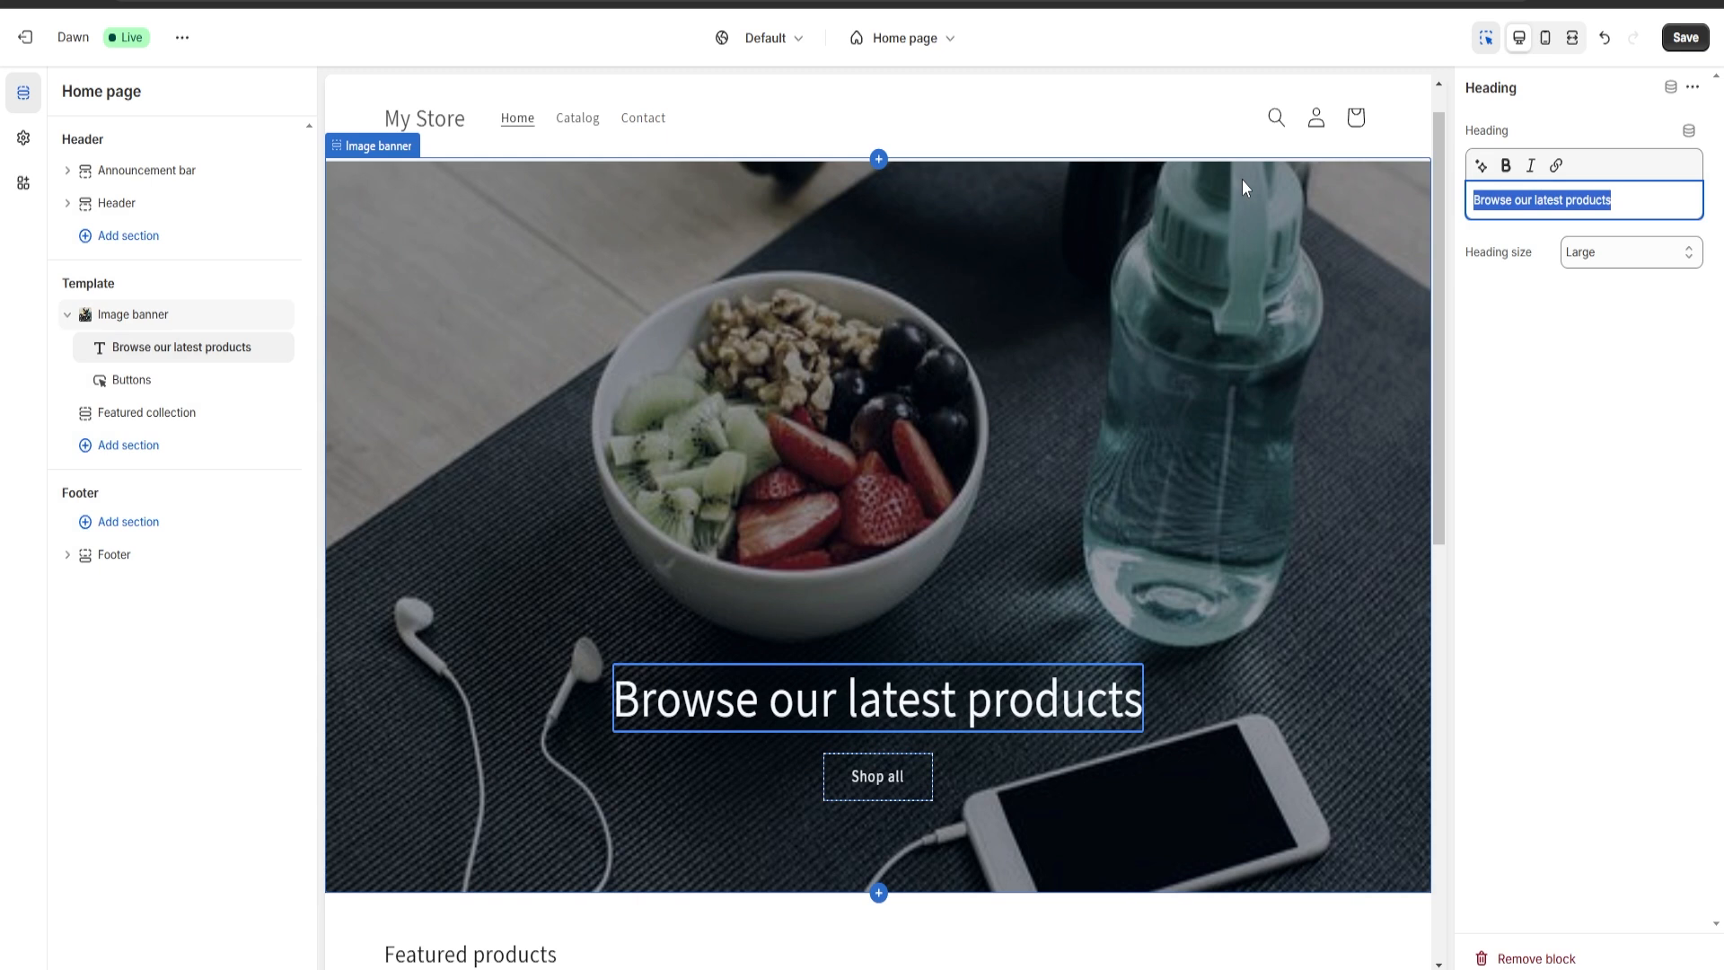
pyautogui.write('Welcome')
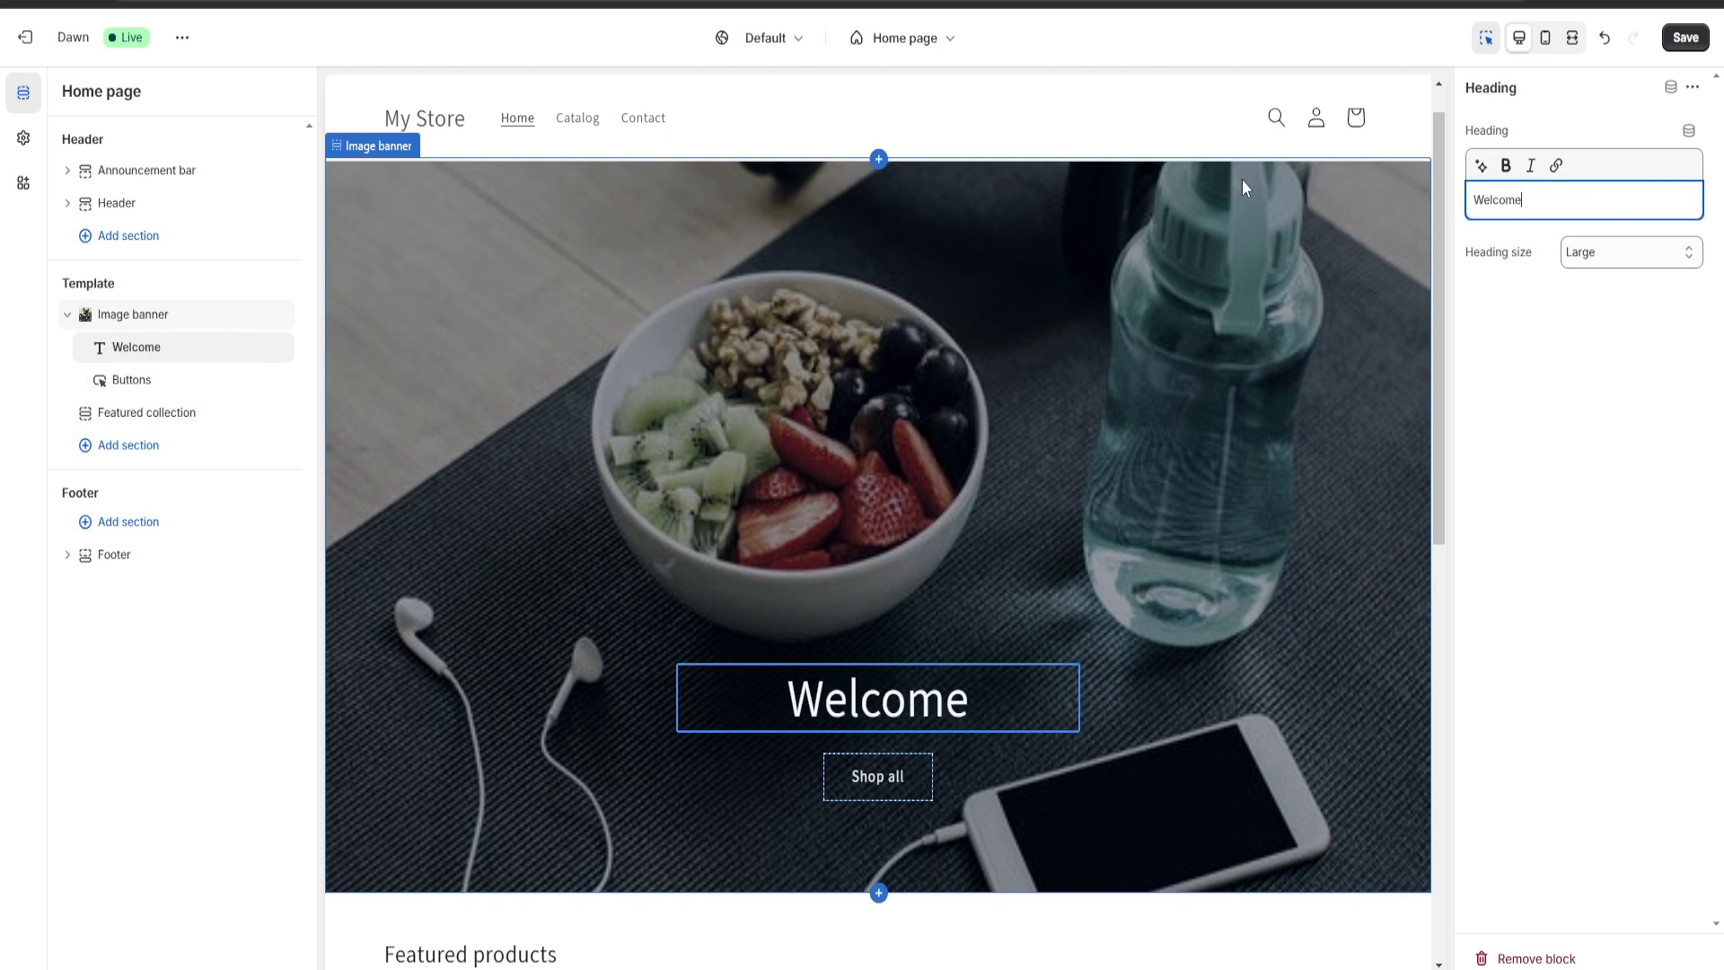
pyautogui.write(' To My')
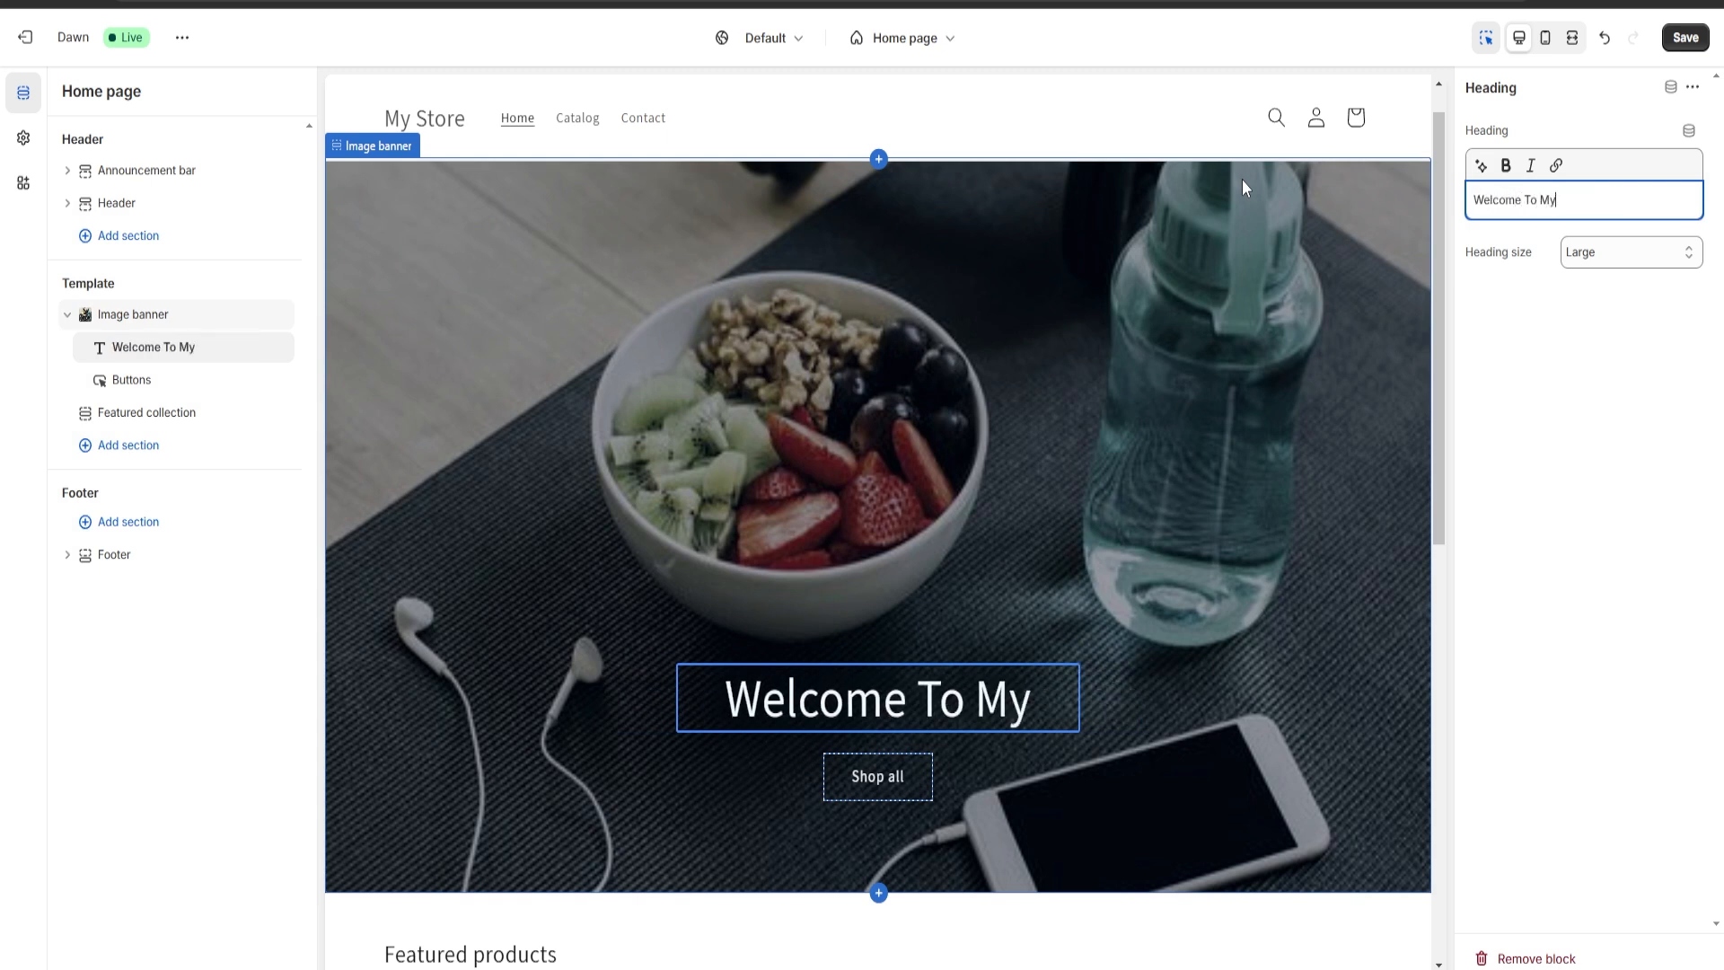
pyautogui.write(' Nutric')
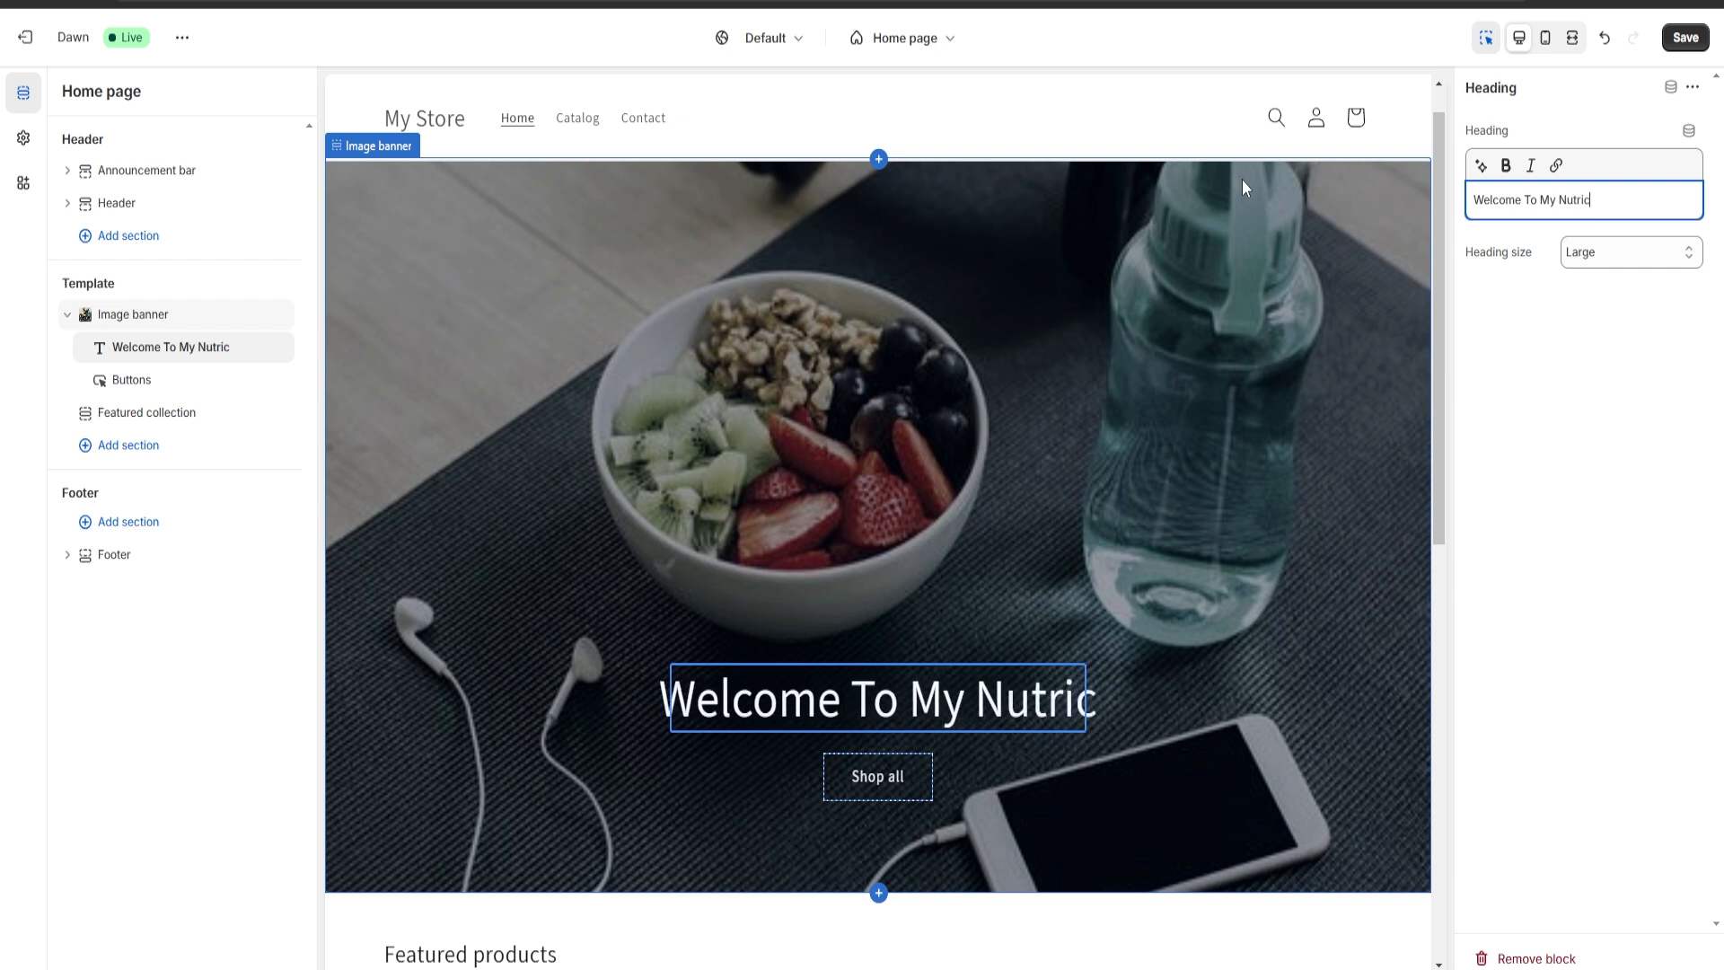
pyautogui.write('ion Coaching')
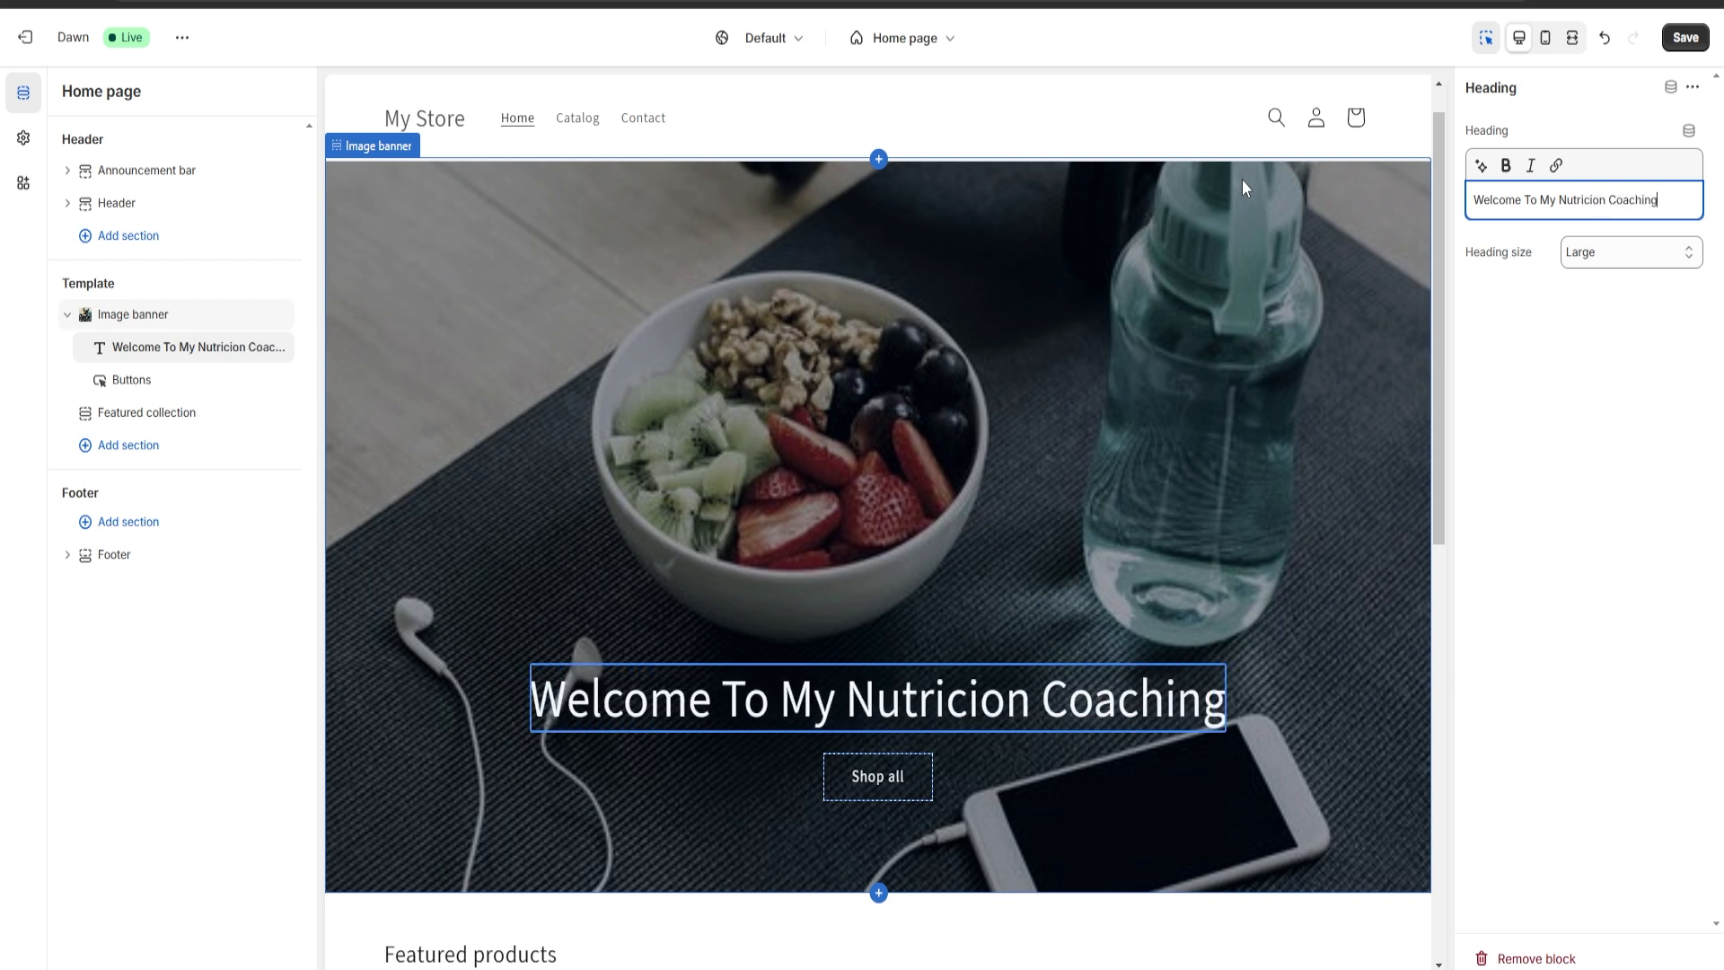
# - Extend the image banner's heading to "Welcome To My Nutricion Coaching Website" and check the result in the preview
pyautogui.write(' Website')
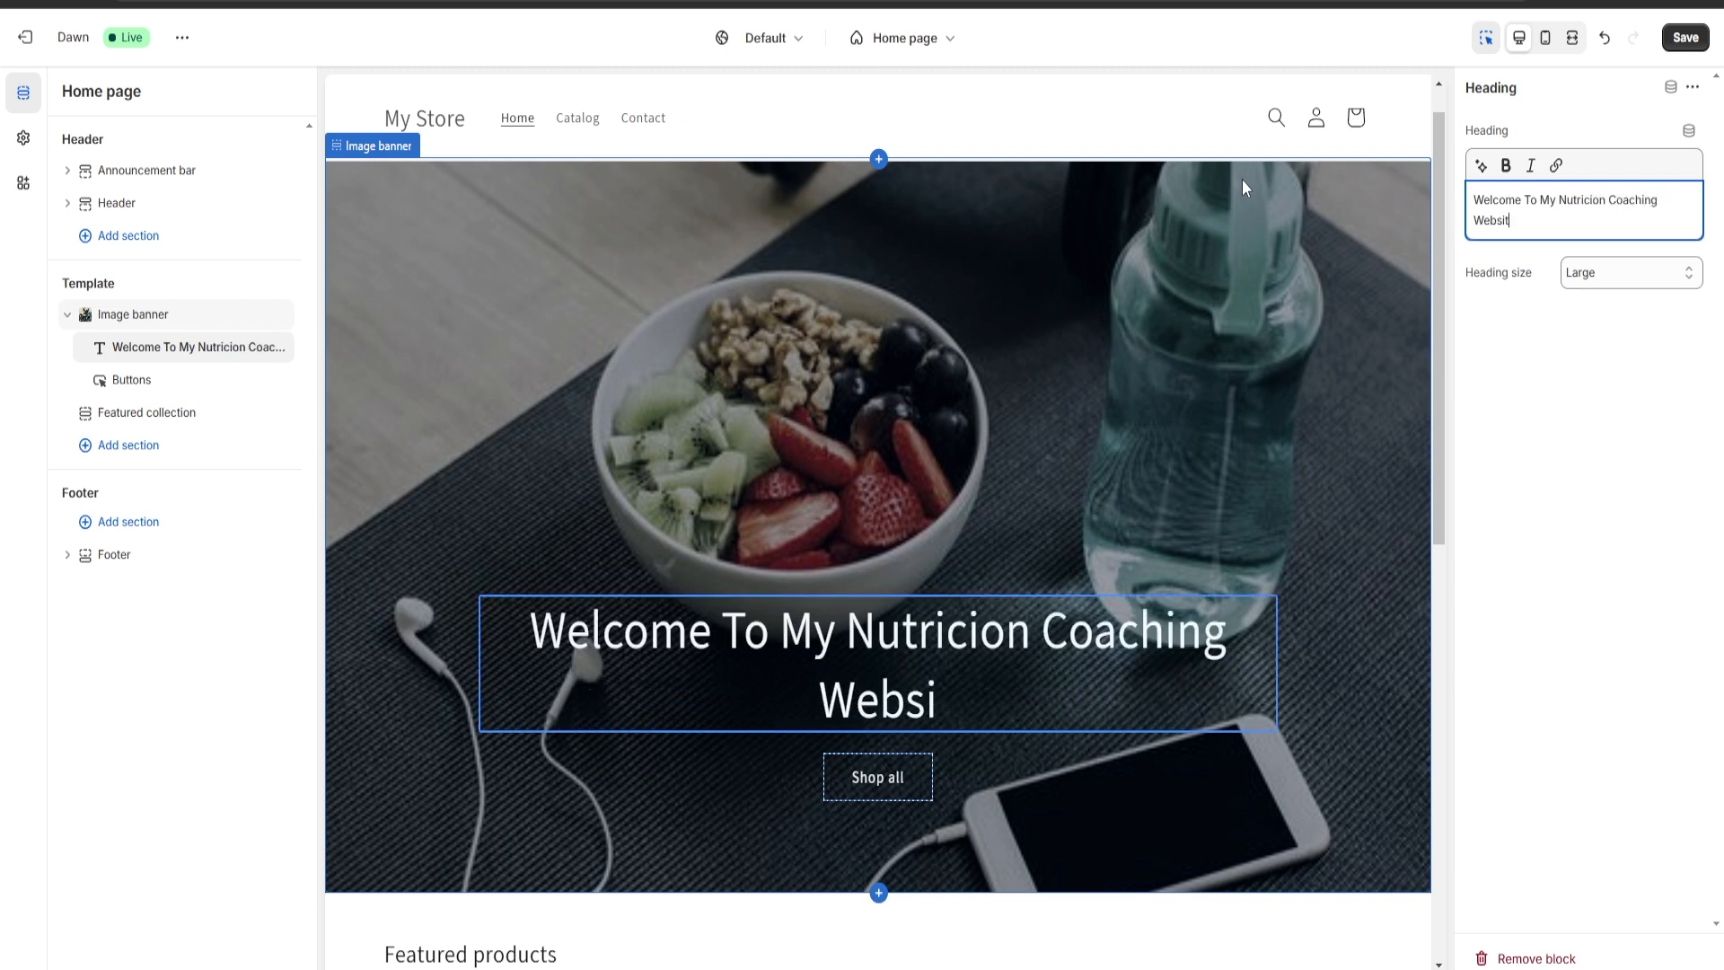
pyautogui.click(1002, 353)
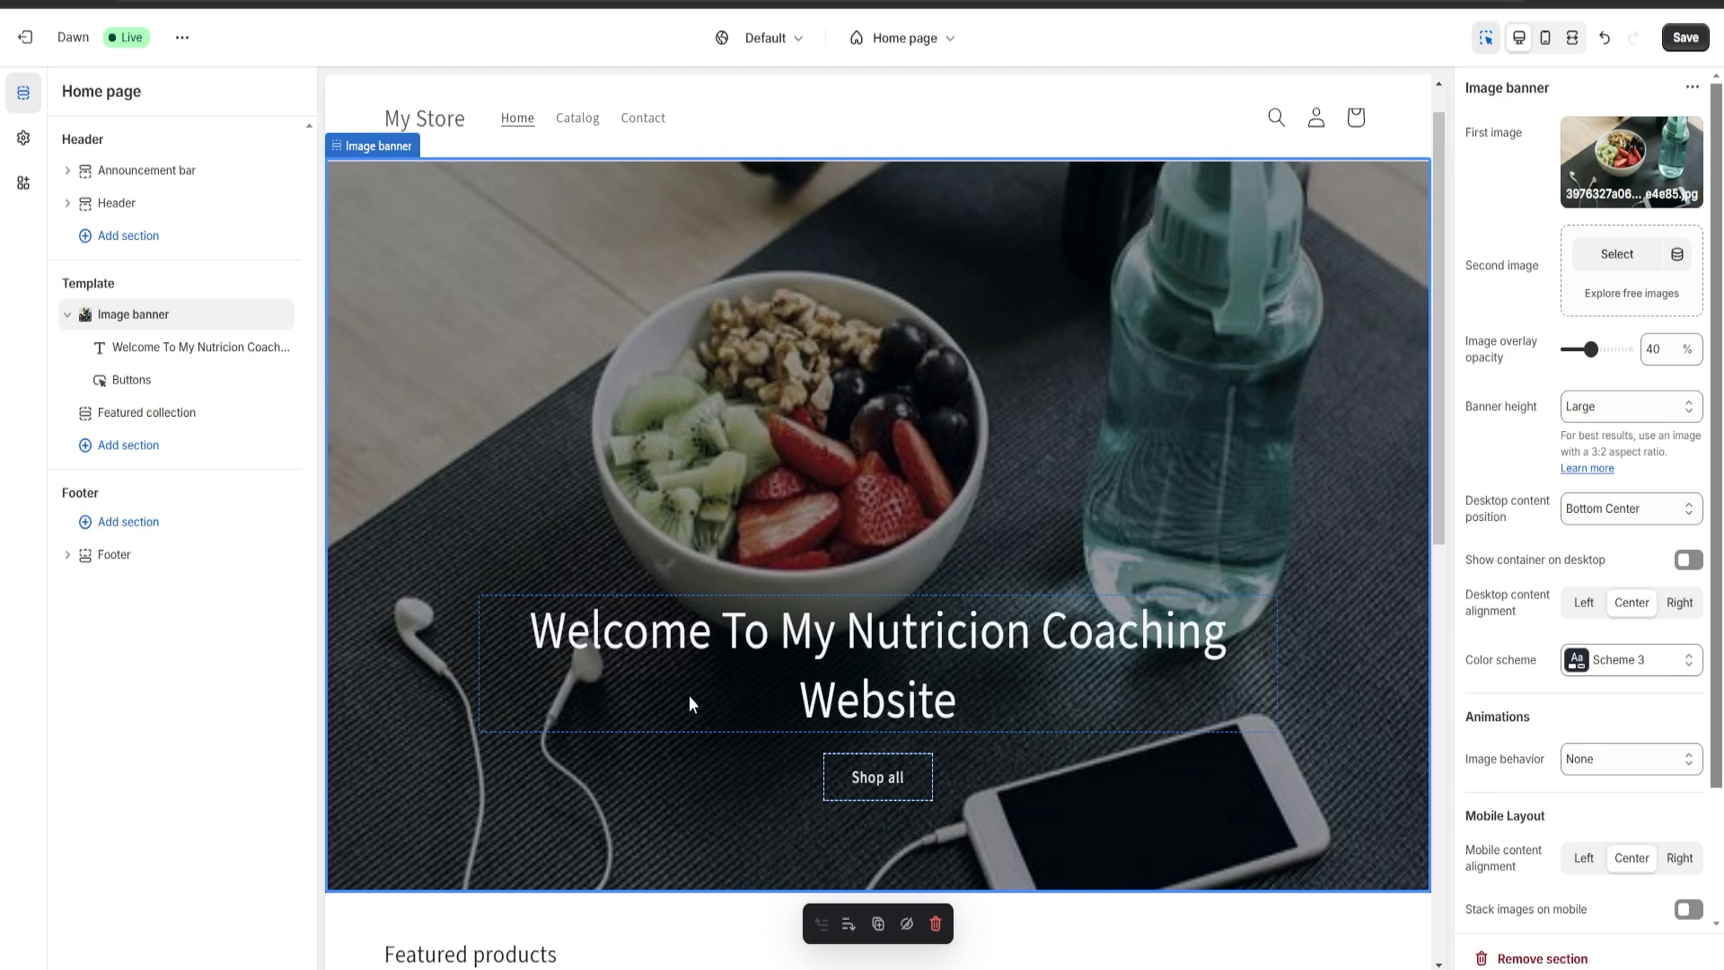
pyautogui.scroll(-5, 1211, 586)
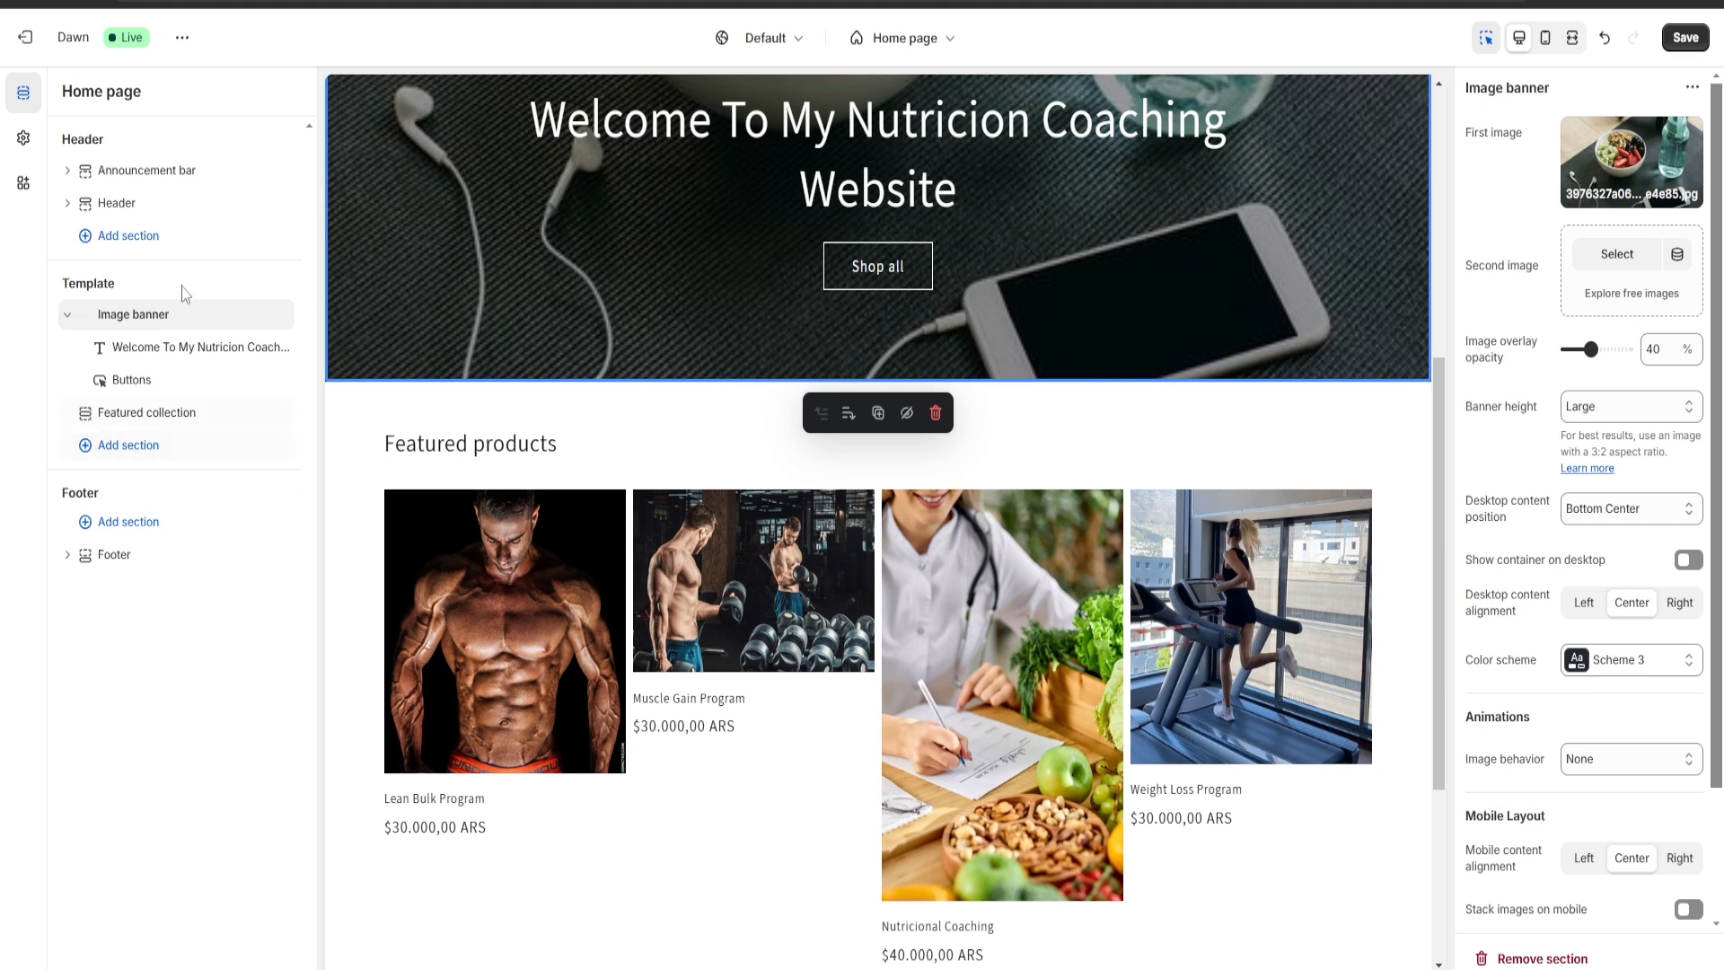
# - Look through the available section types and add a Featured product section below the home page's featured collection
pyautogui.click(131, 458)
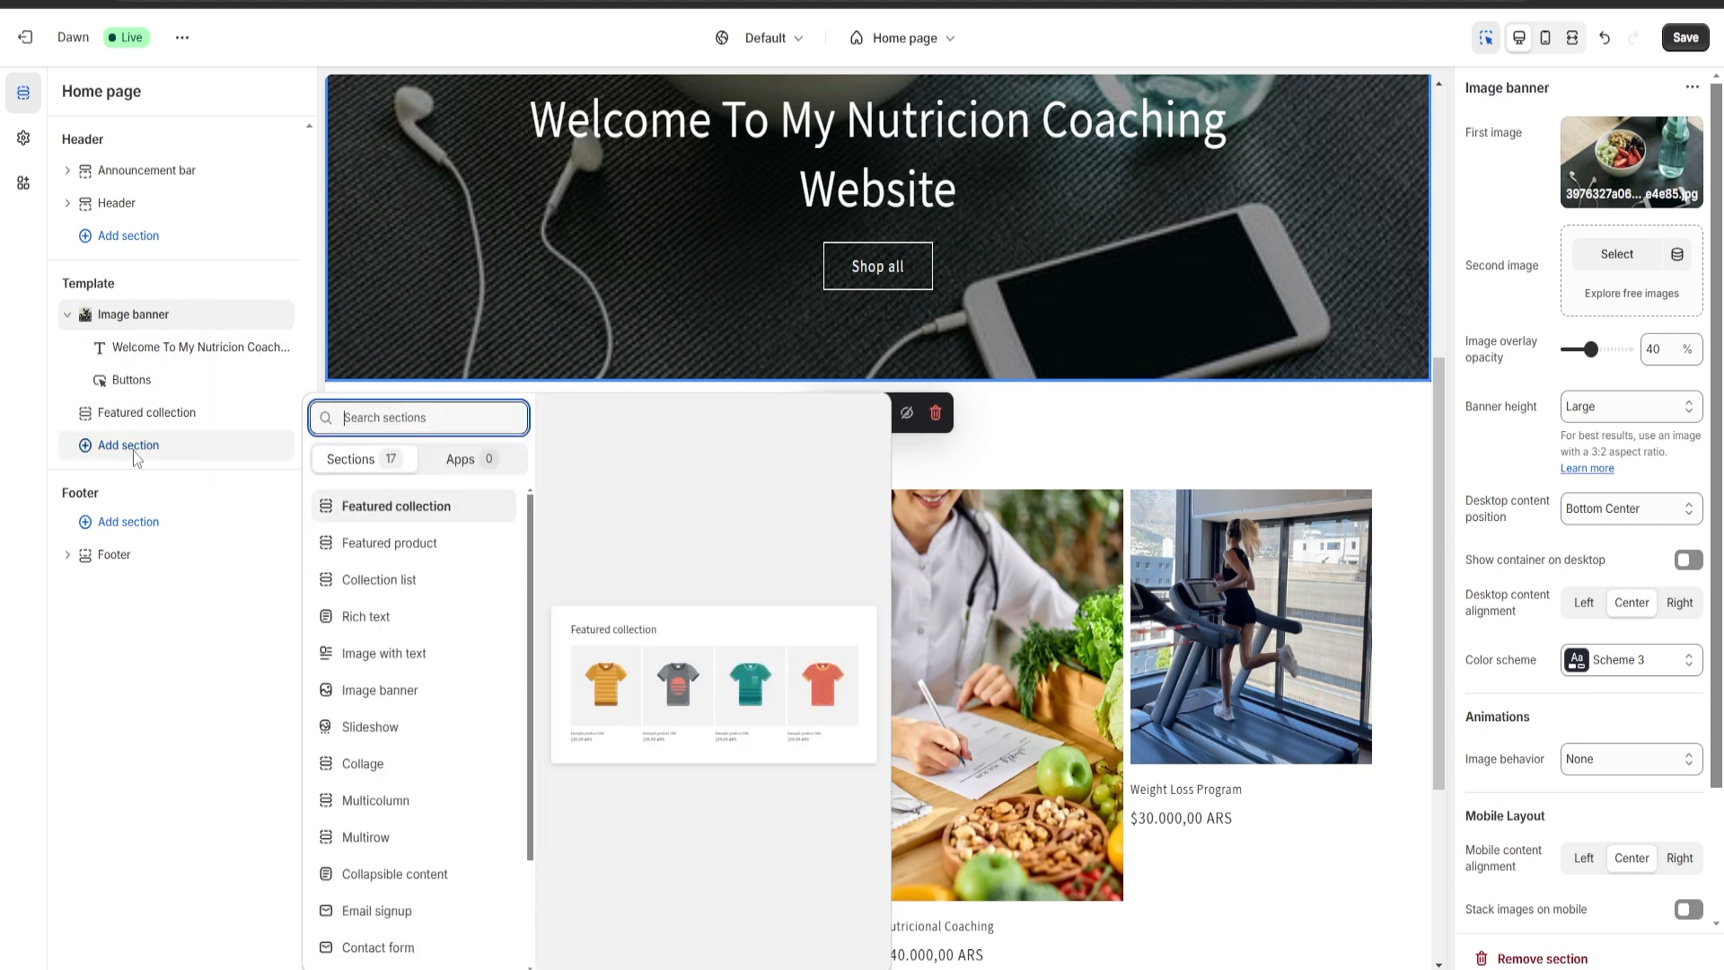
pyautogui.scroll(-2, 434, 647)
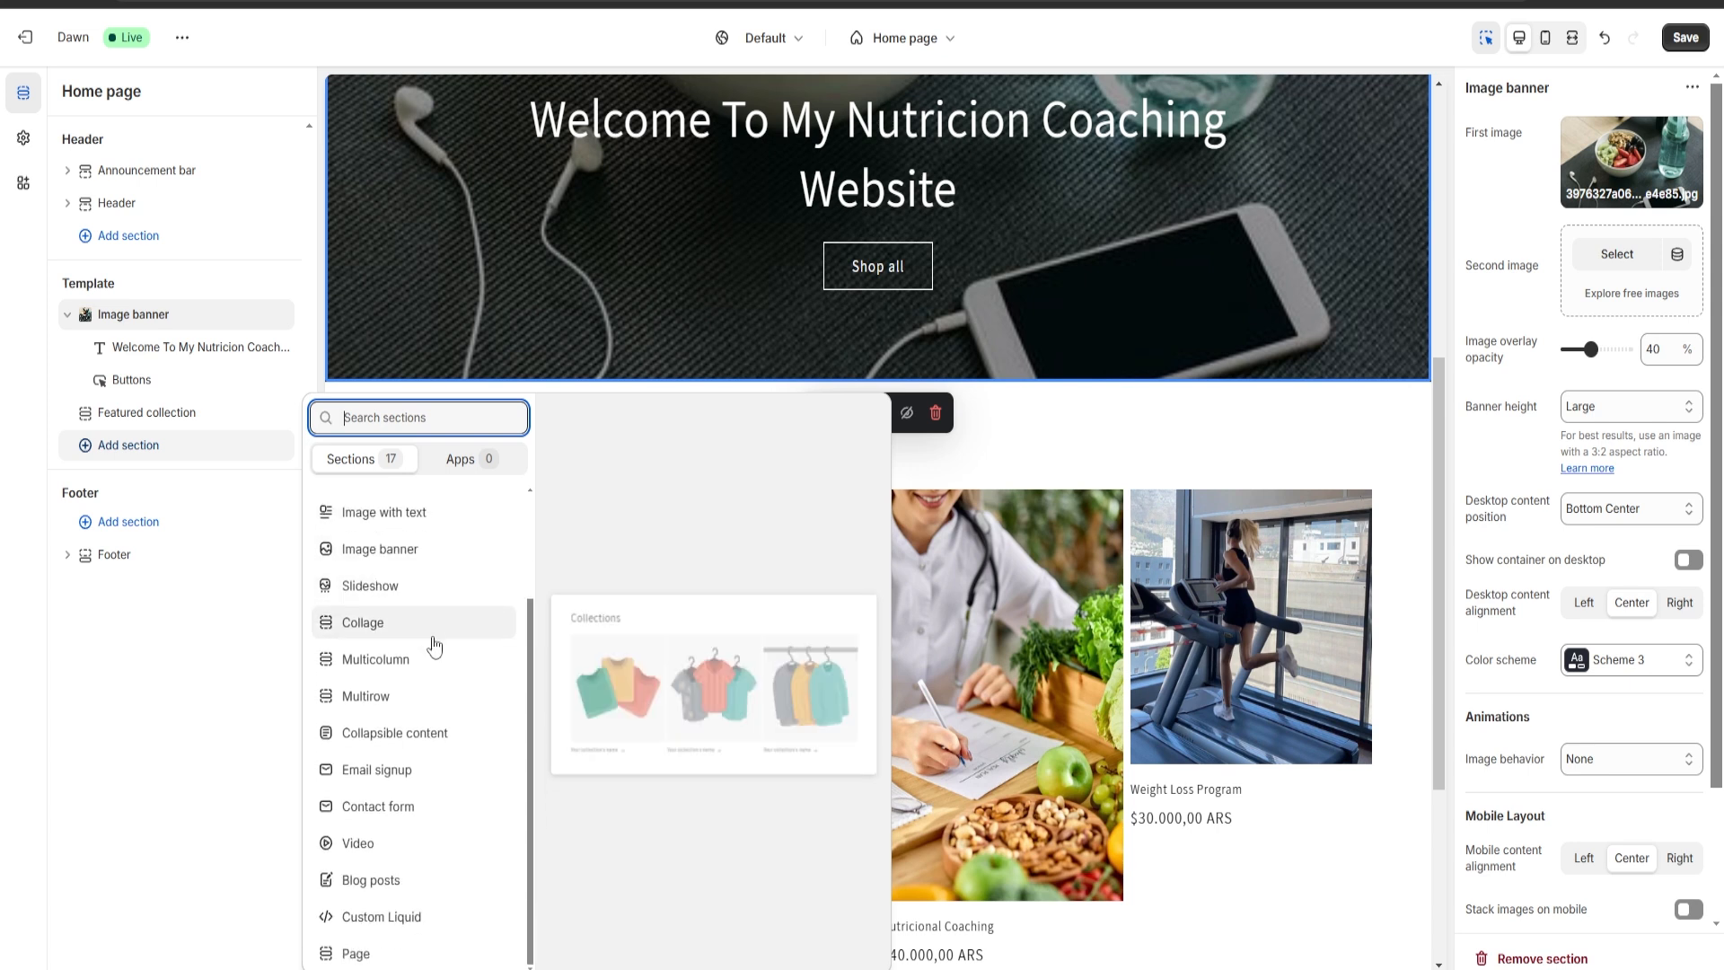
pyautogui.scroll(2, 449, 673)
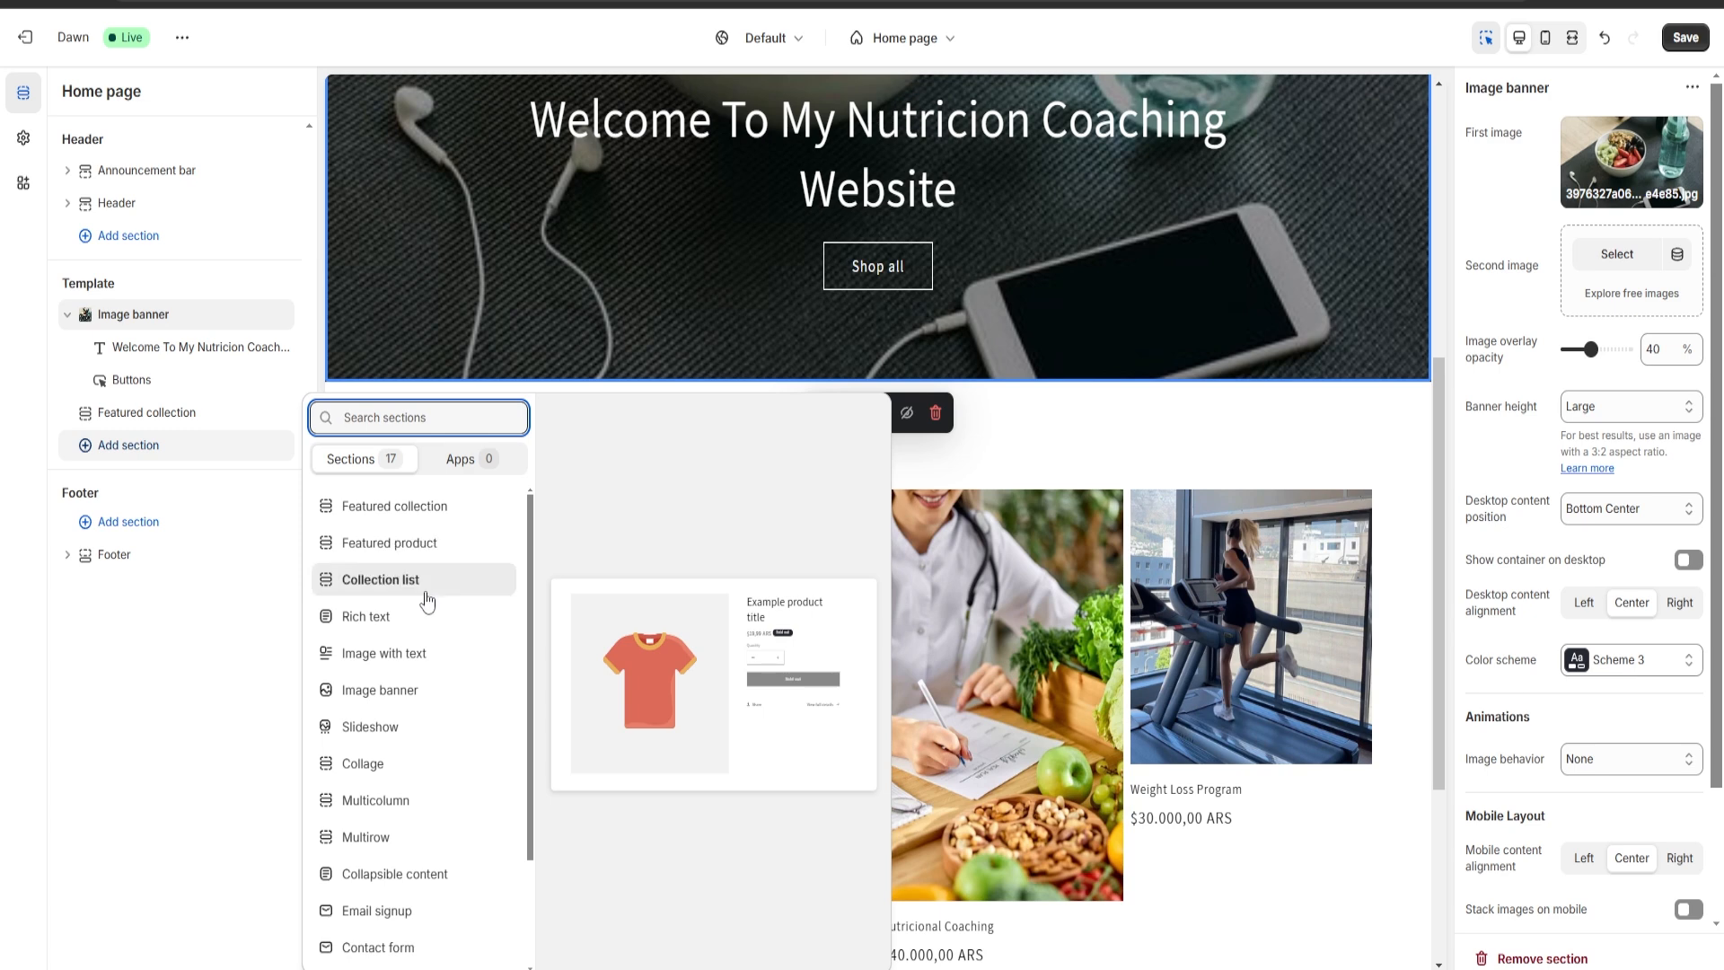
pyautogui.scroll(-1, 424, 597)
pyautogui.scroll(1, 427, 620)
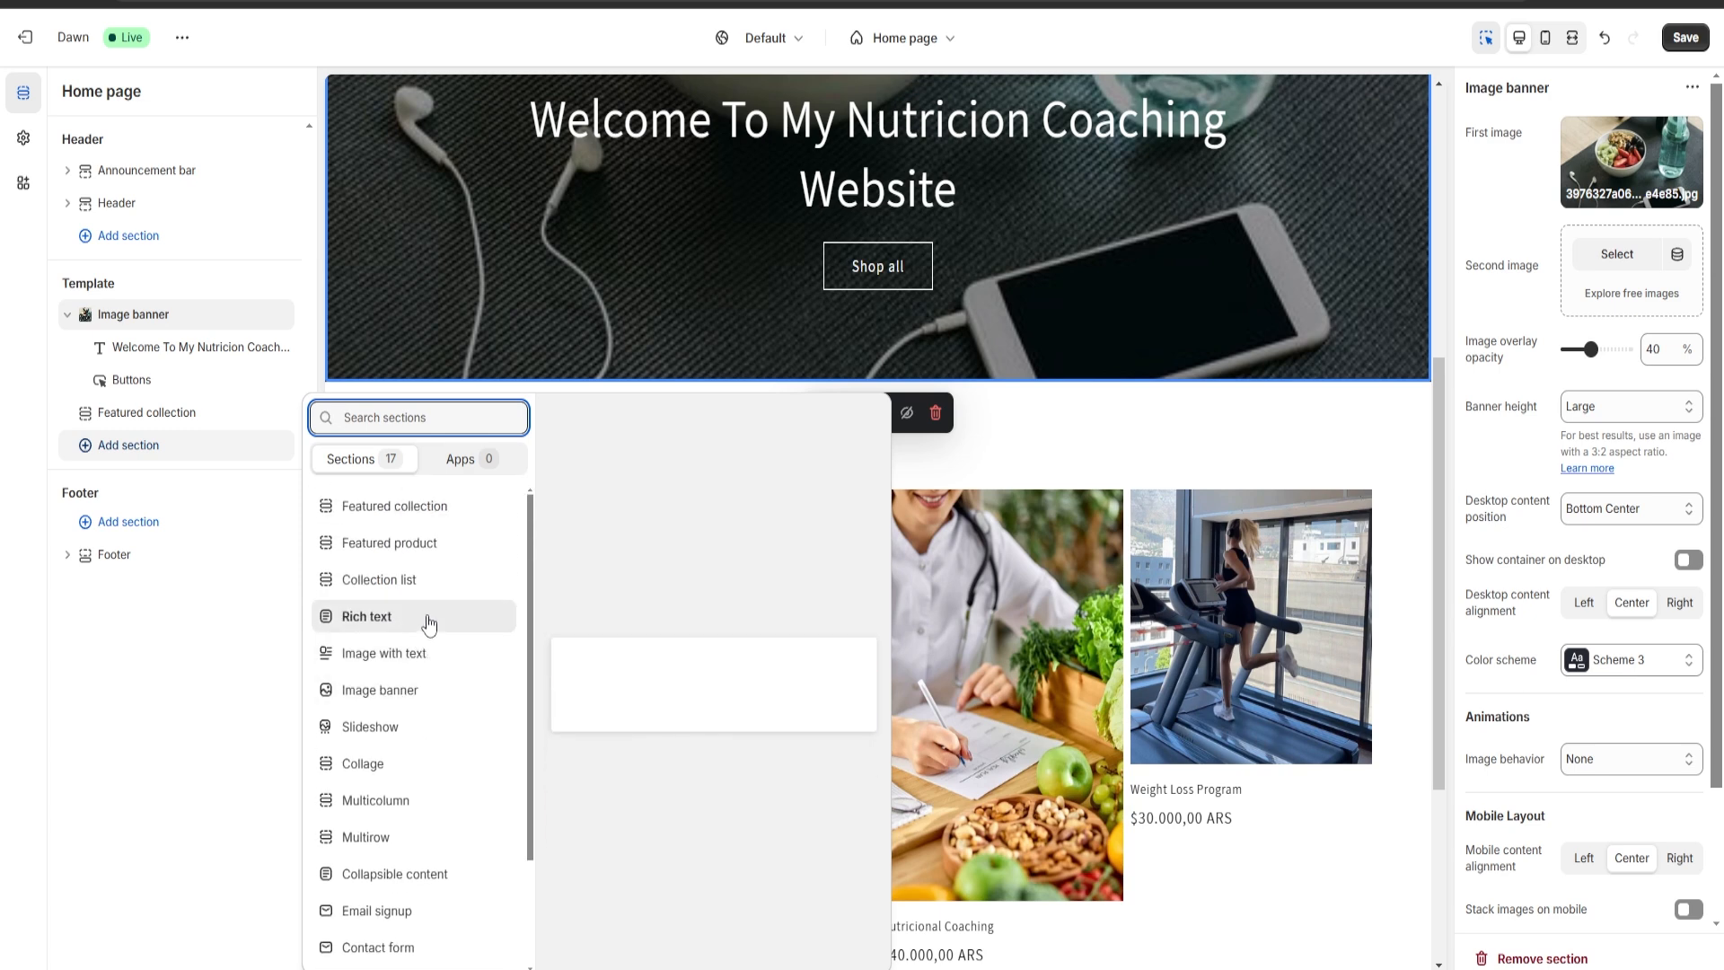
pyautogui.scroll(-3, 429, 646)
pyautogui.scroll(3, 431, 629)
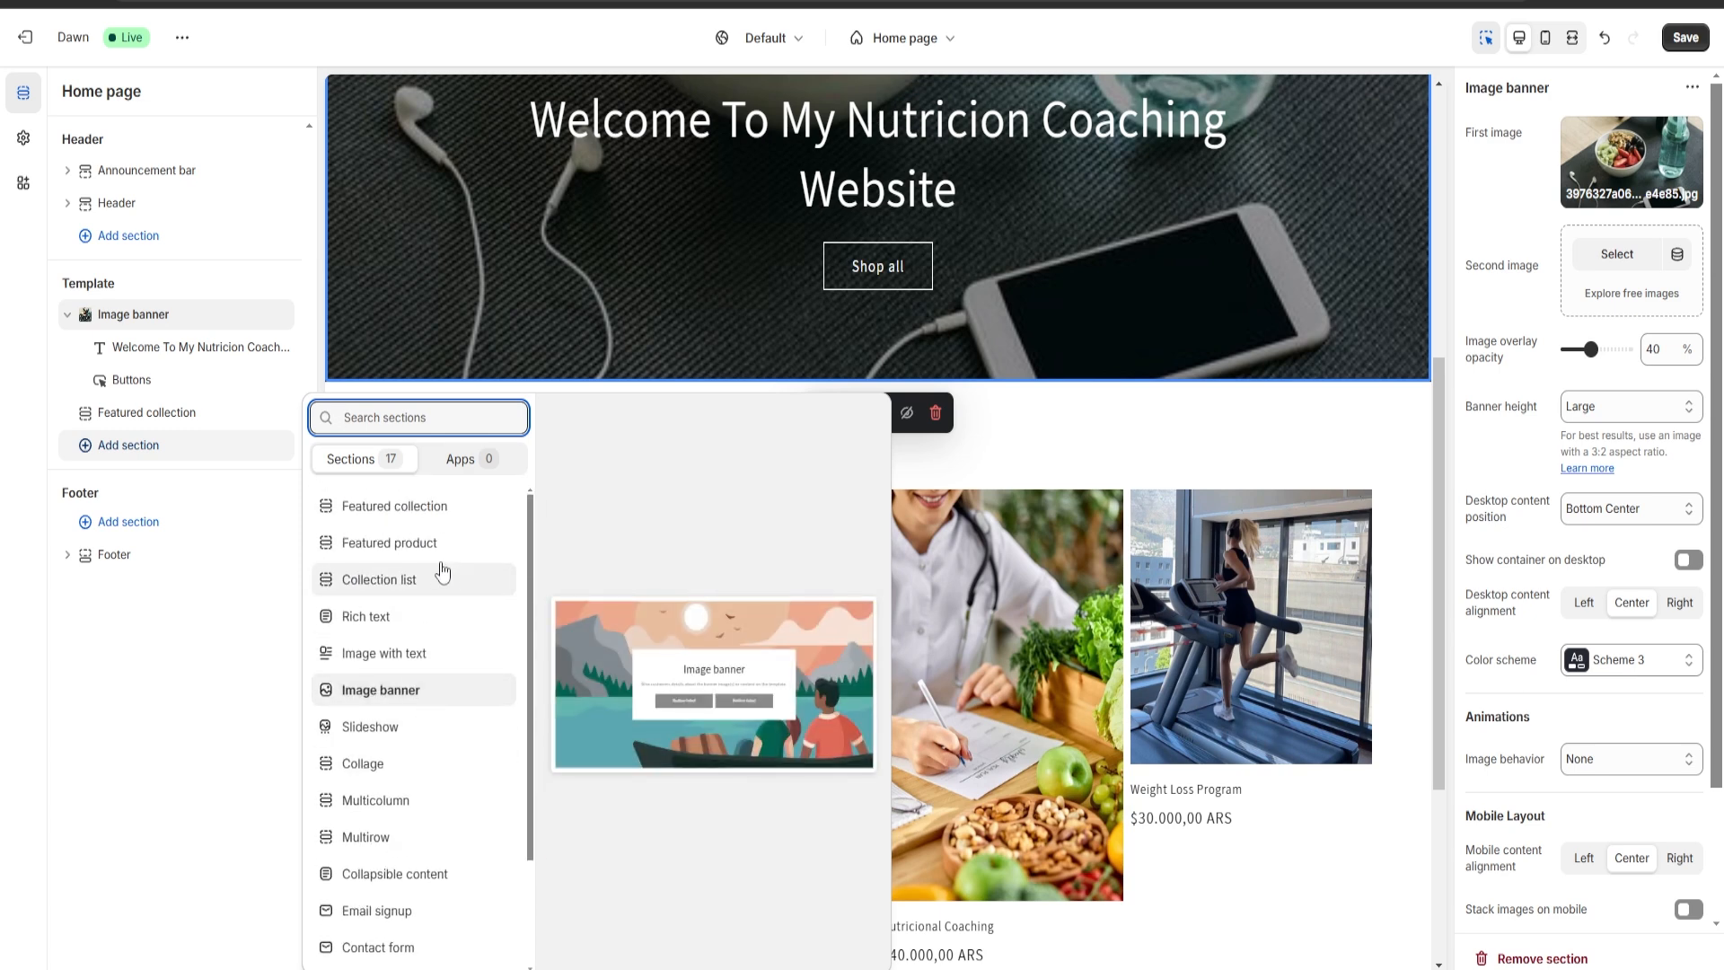
pyautogui.click(391, 545)
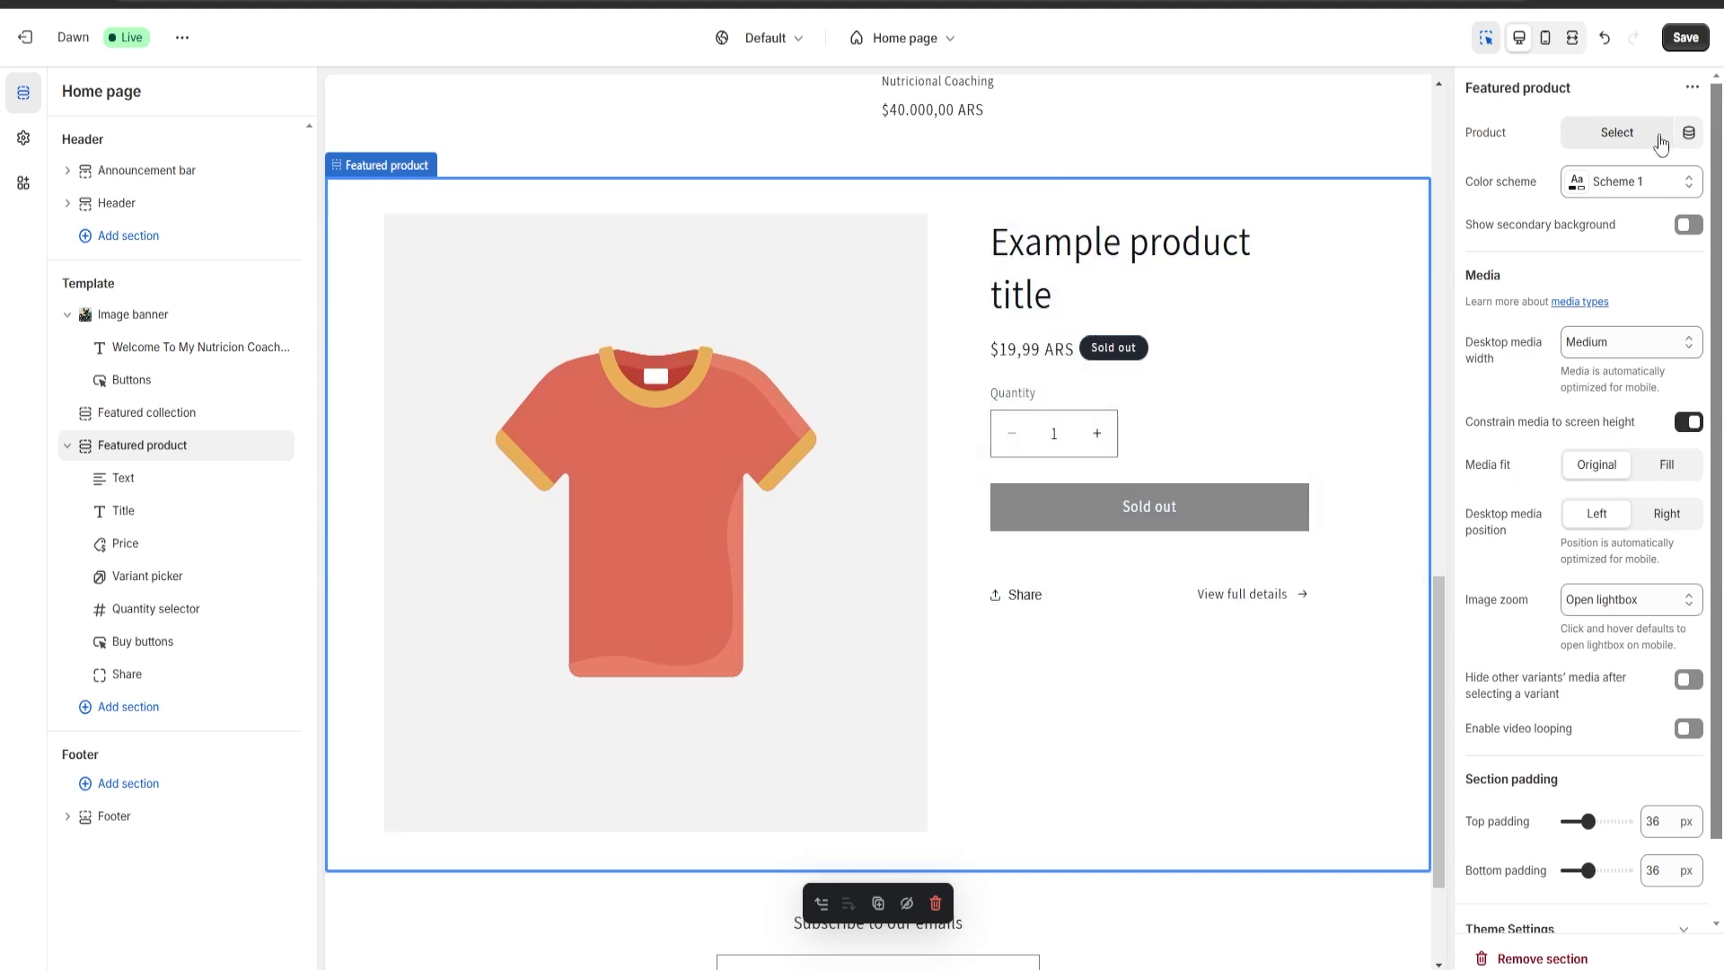
# - Assign the Nutricional Coaching product to the Featured product section and set its color scheme to Scheme 4
pyautogui.click(1607, 135)
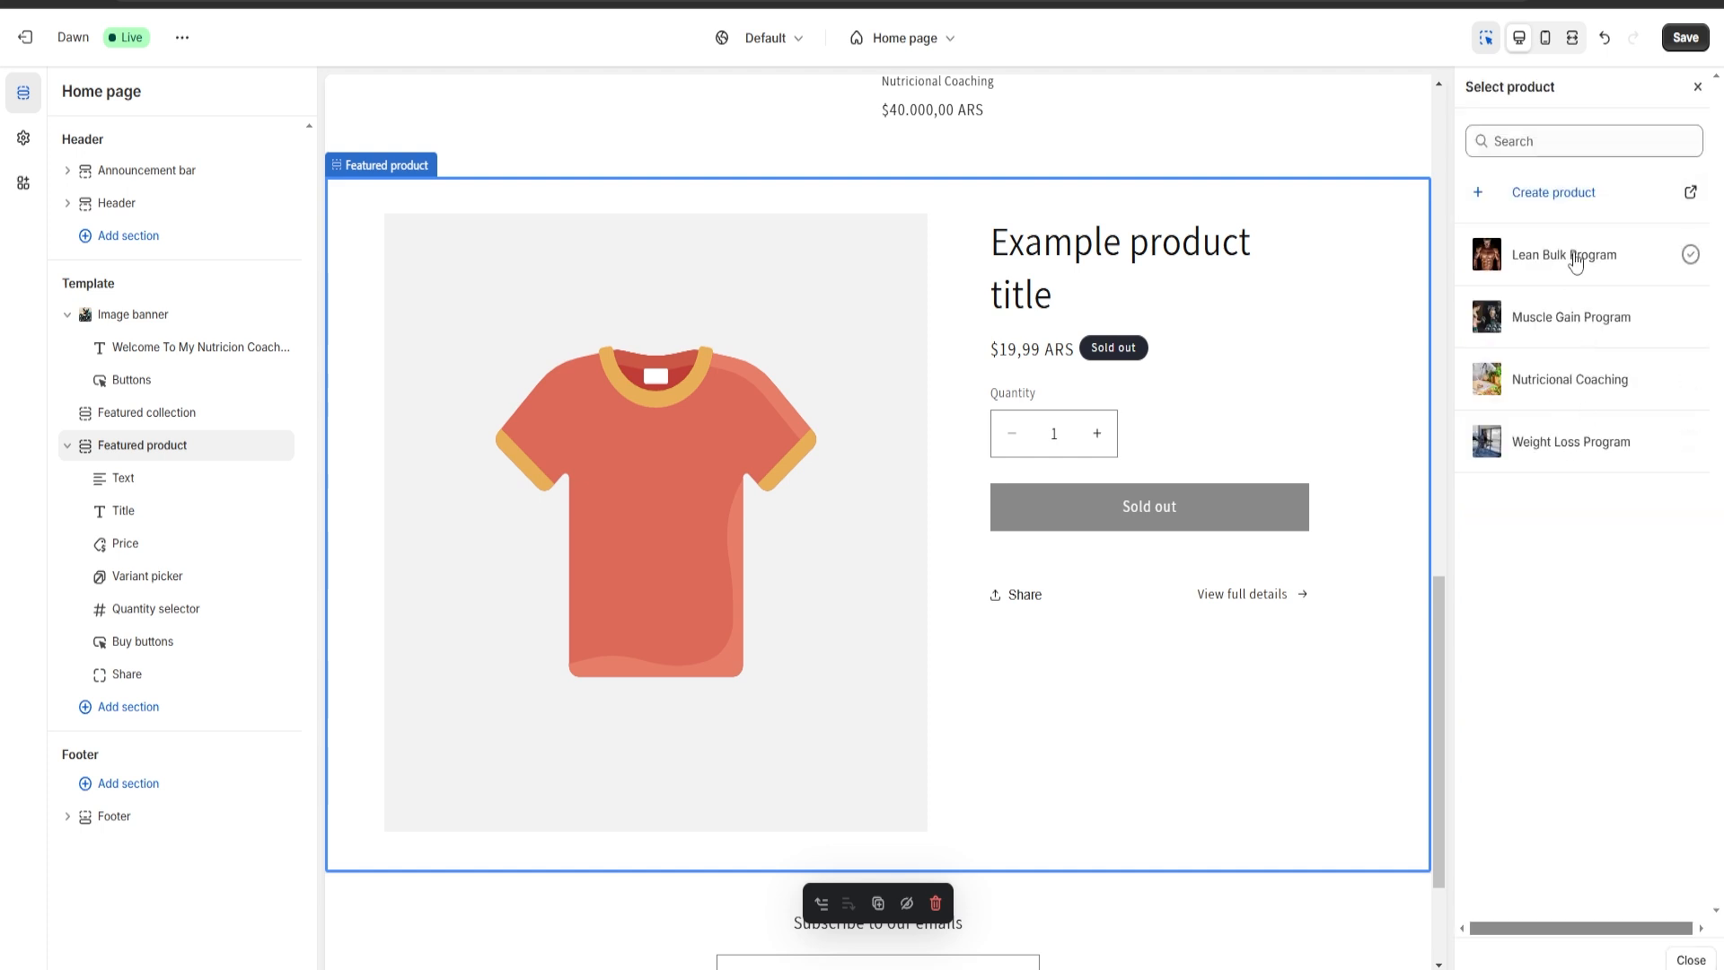
pyautogui.click(1563, 379)
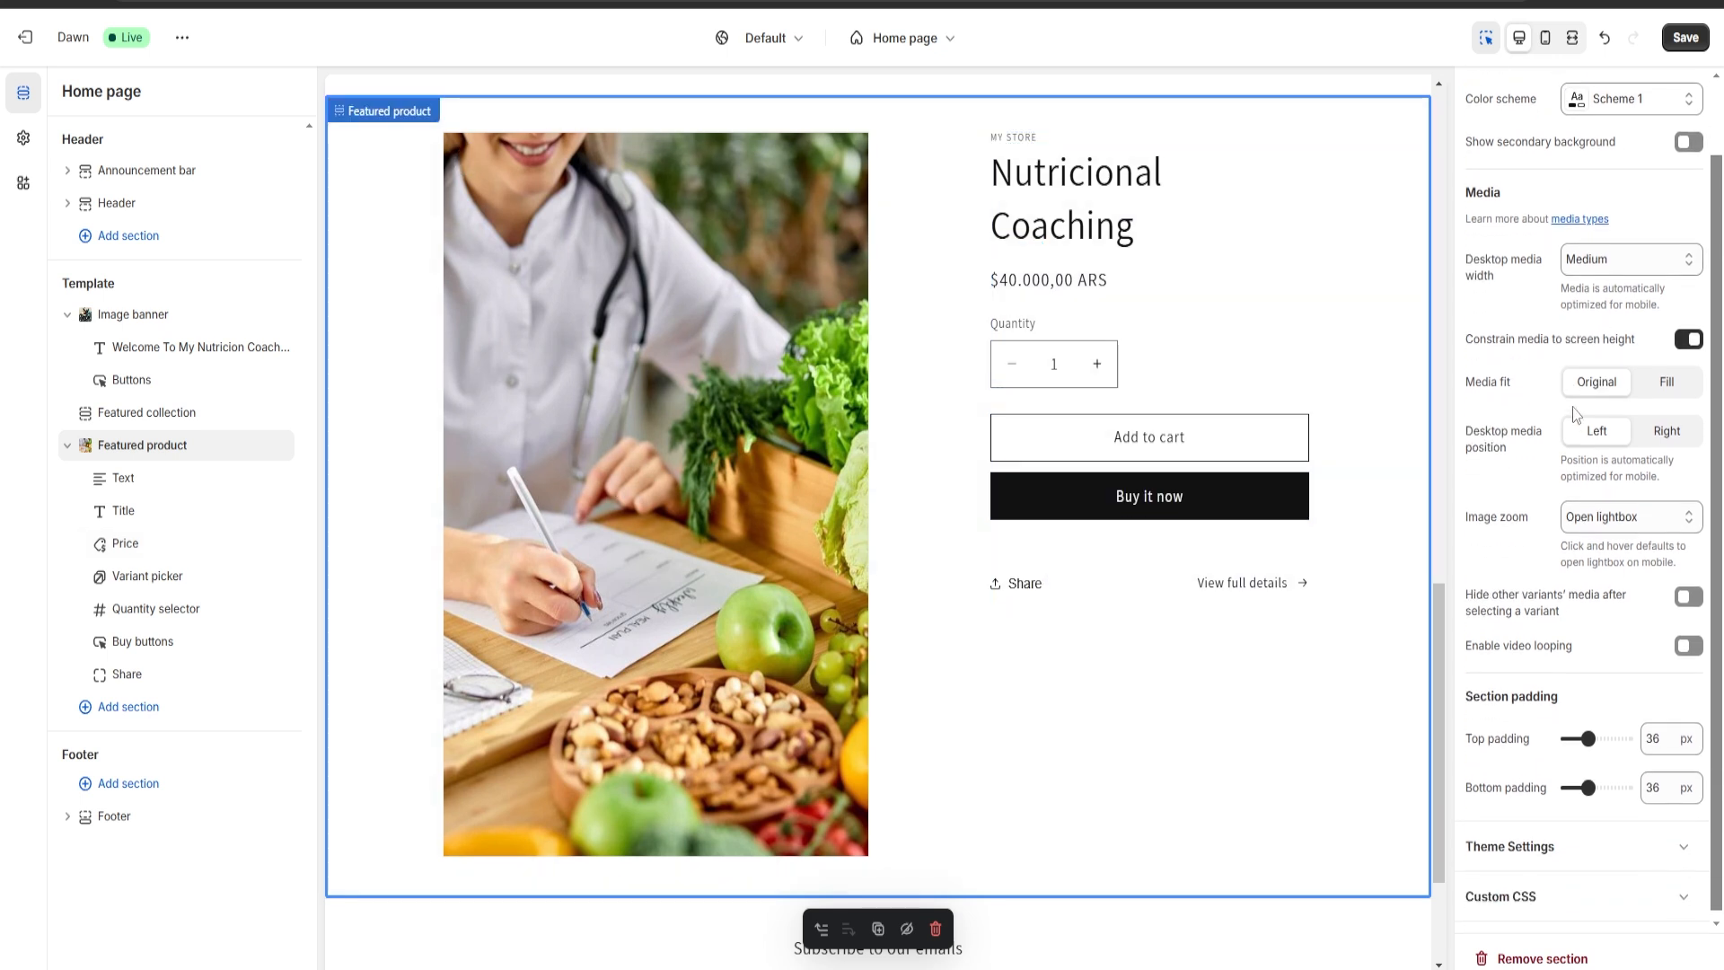
pyautogui.click(1625, 183)
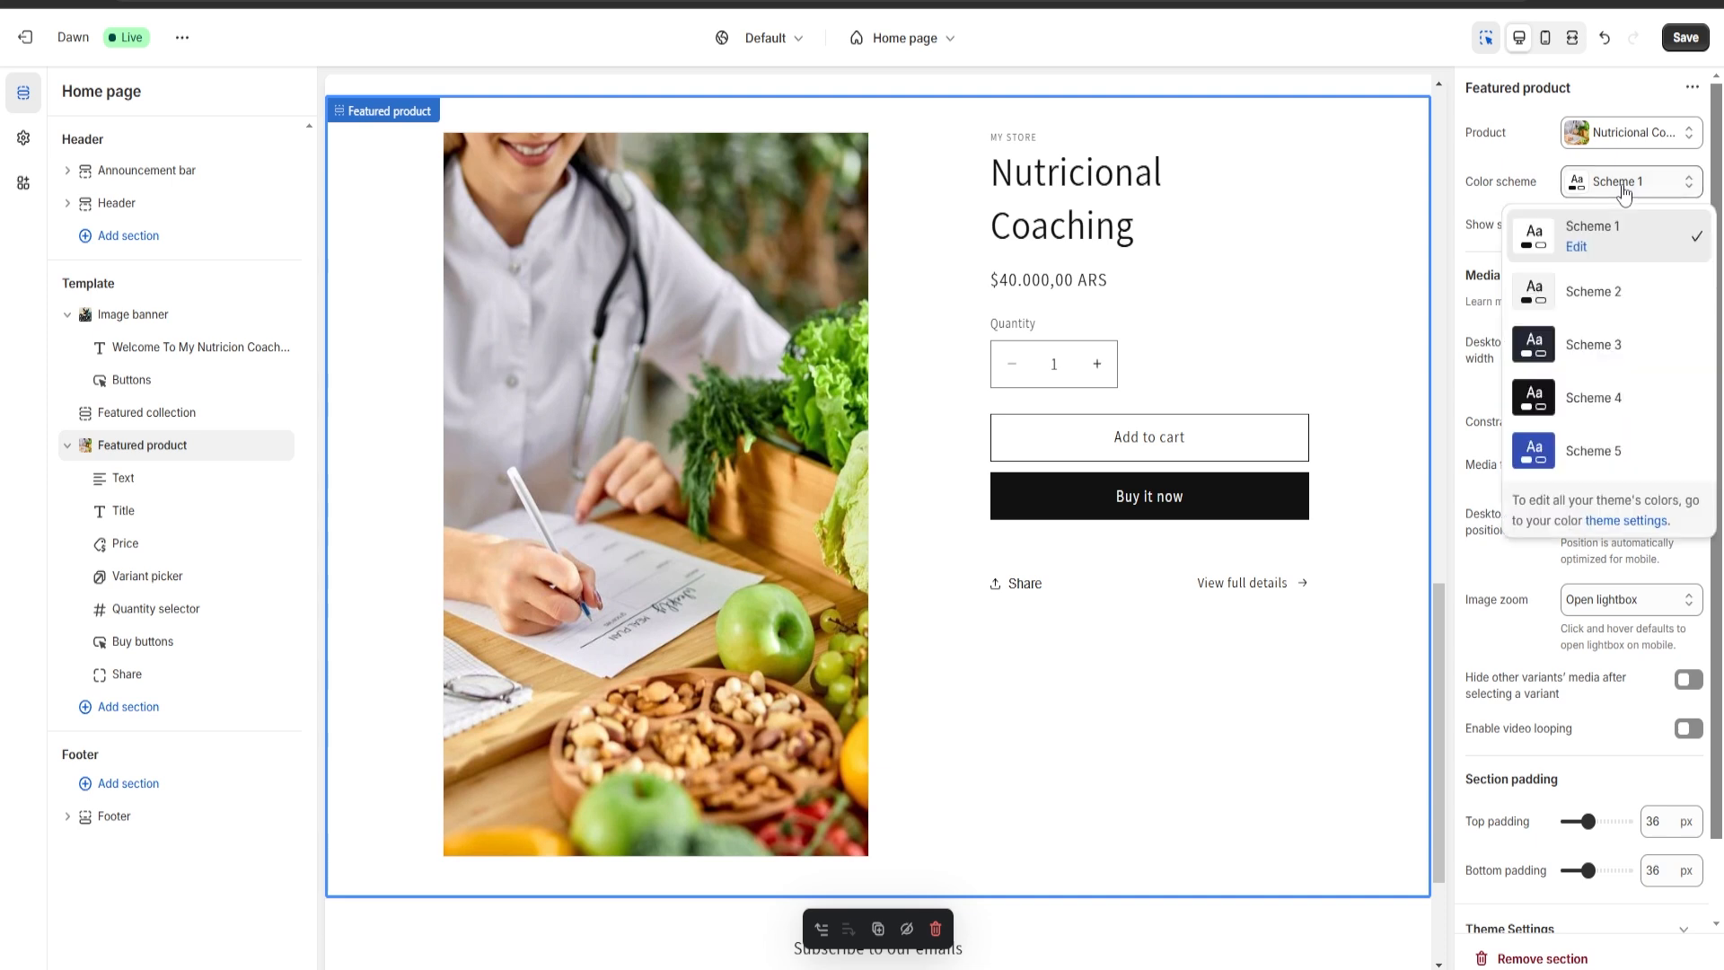
pyautogui.click(1580, 405)
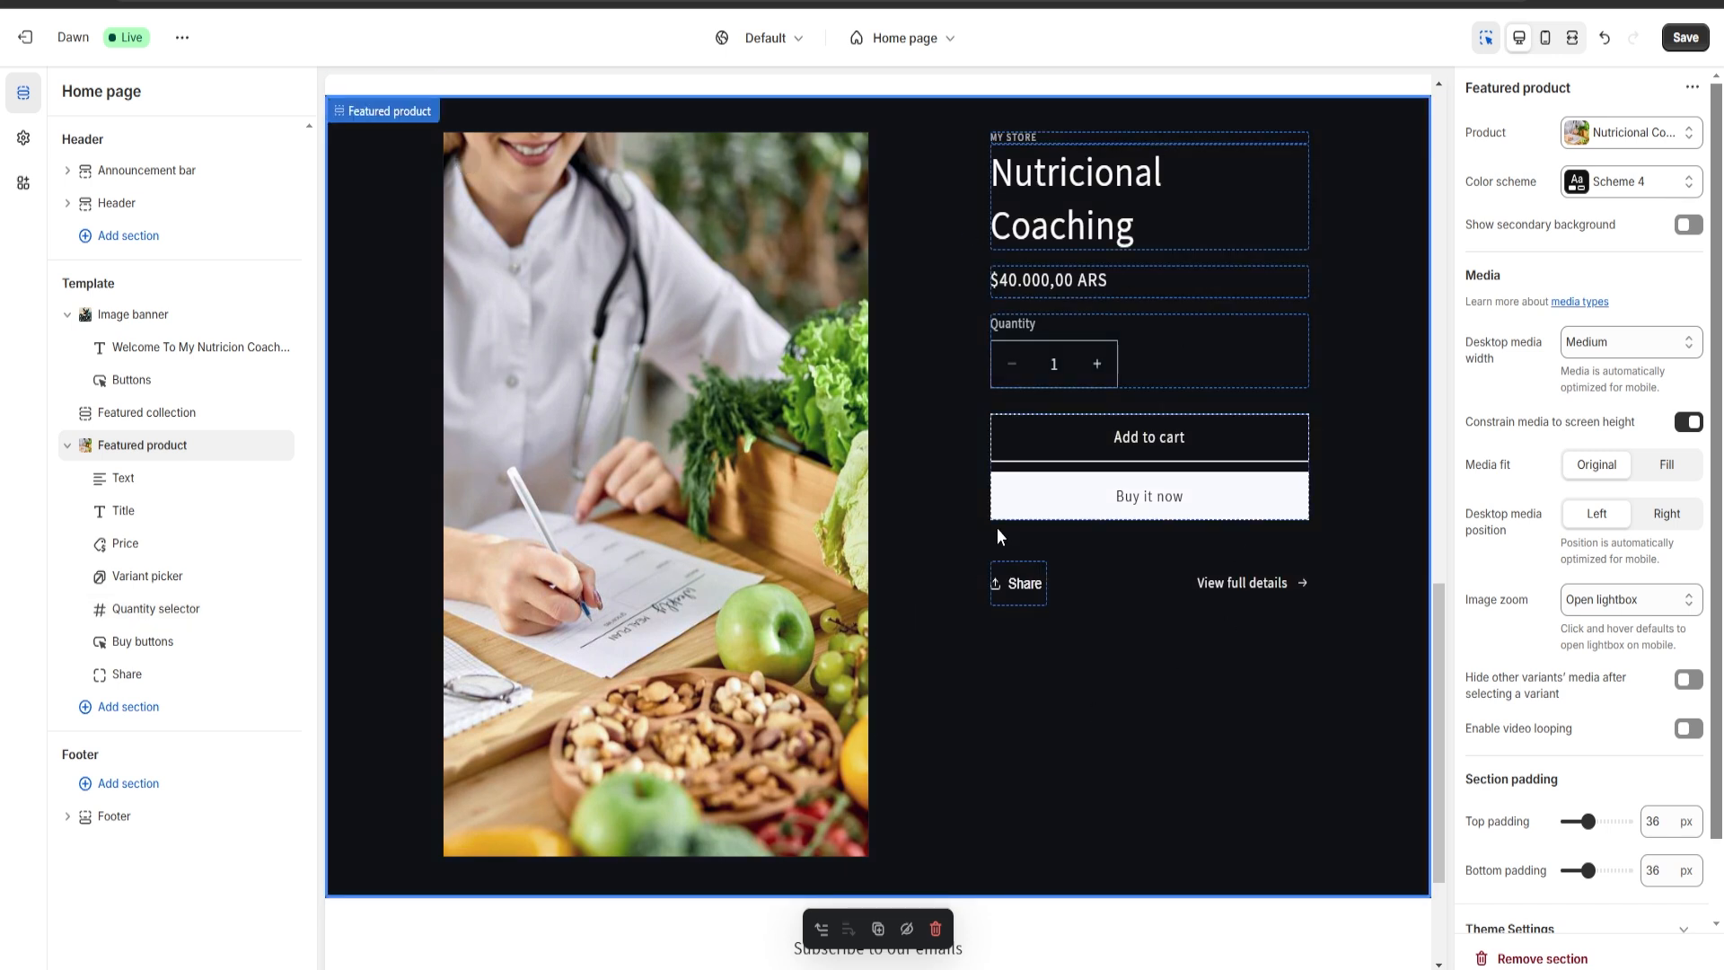
# - Try a second Featured collection section below the featured product, look through its settings and remove it
pyautogui.click(172, 710)
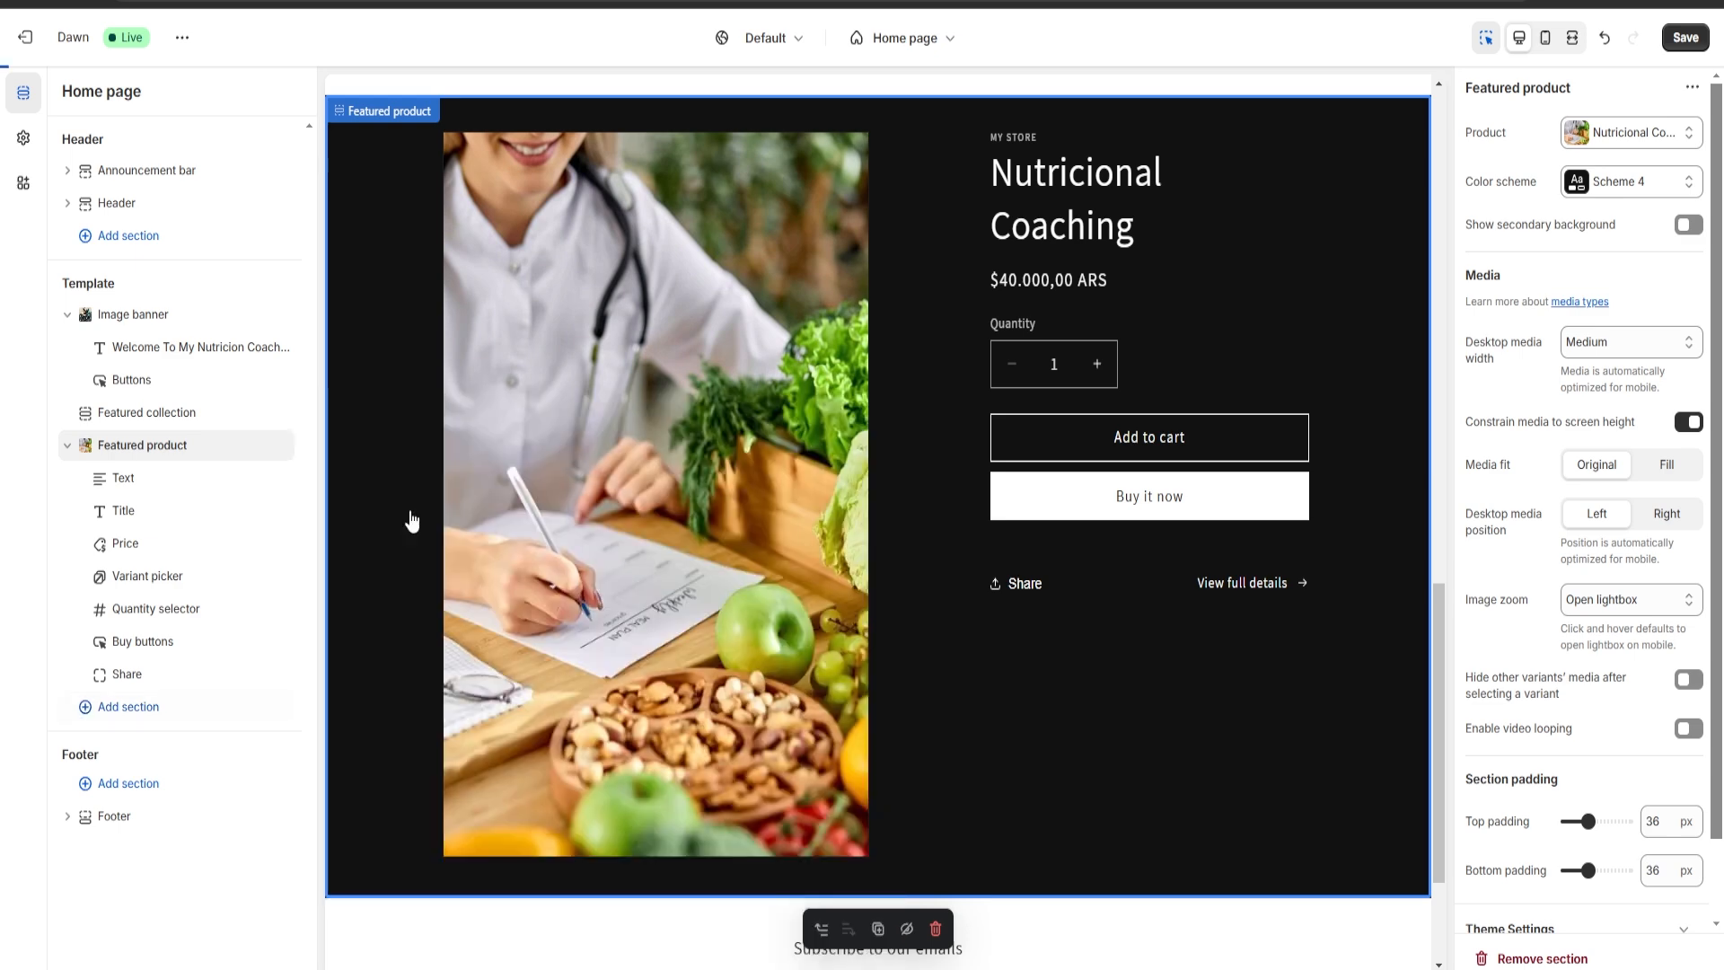
pyautogui.click(400, 508)
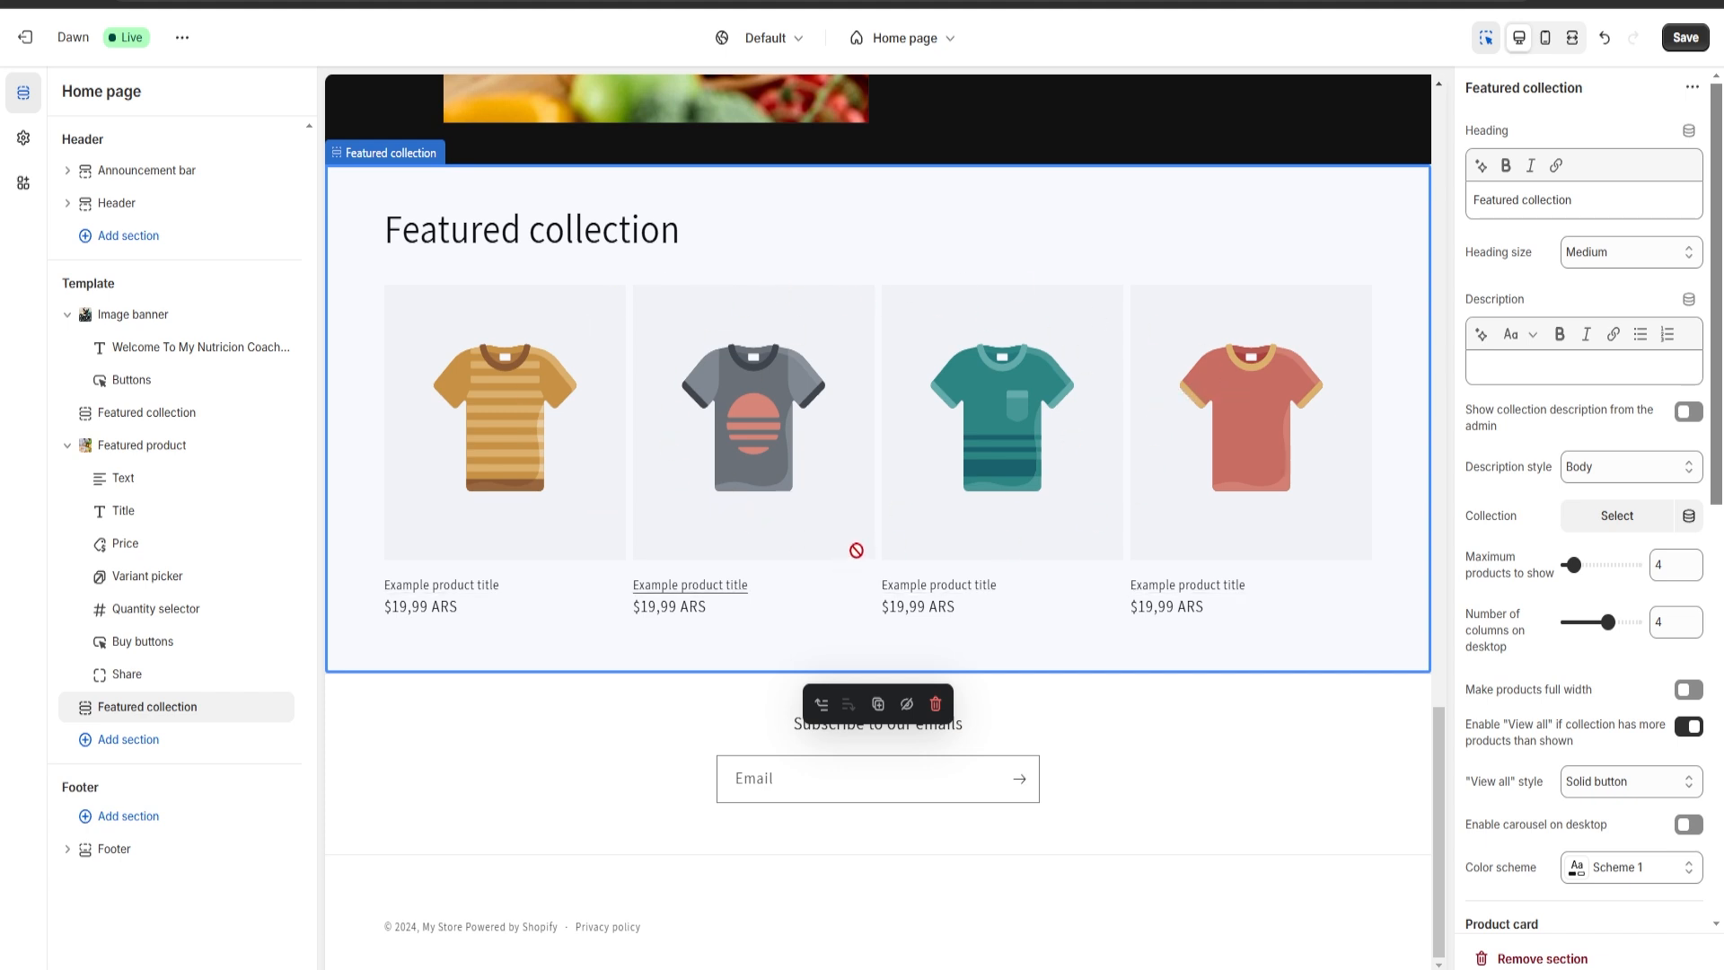
pyautogui.scroll(-3, 1592, 669)
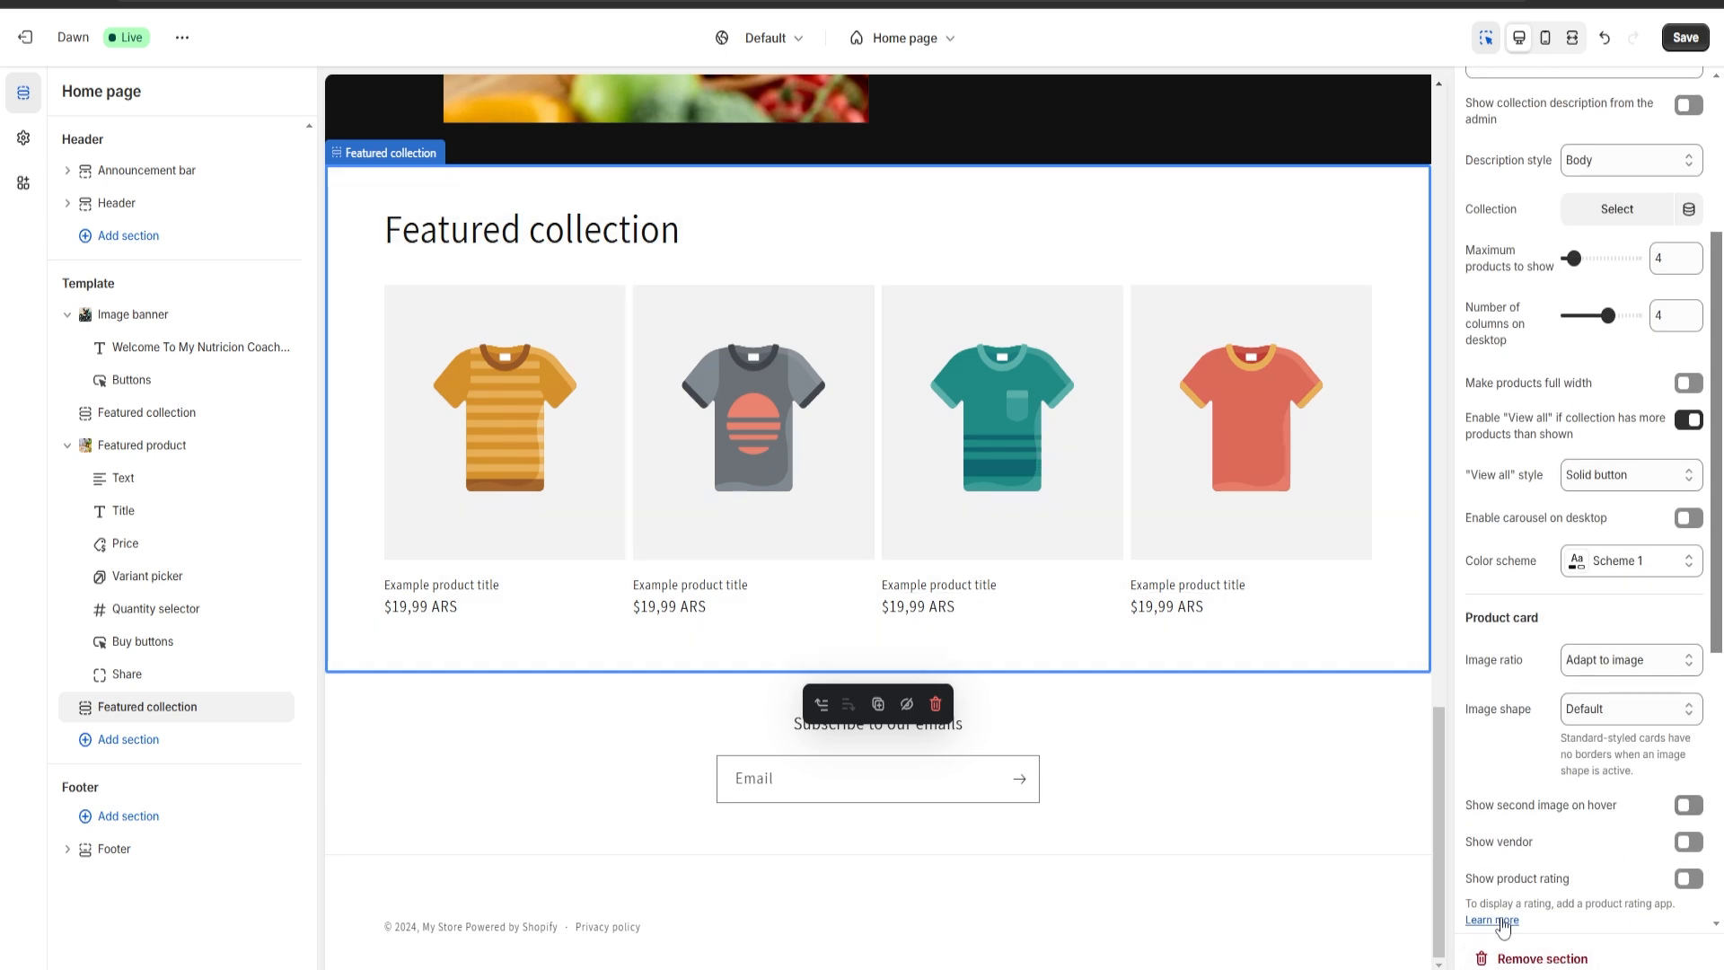
pyautogui.click(1541, 959)
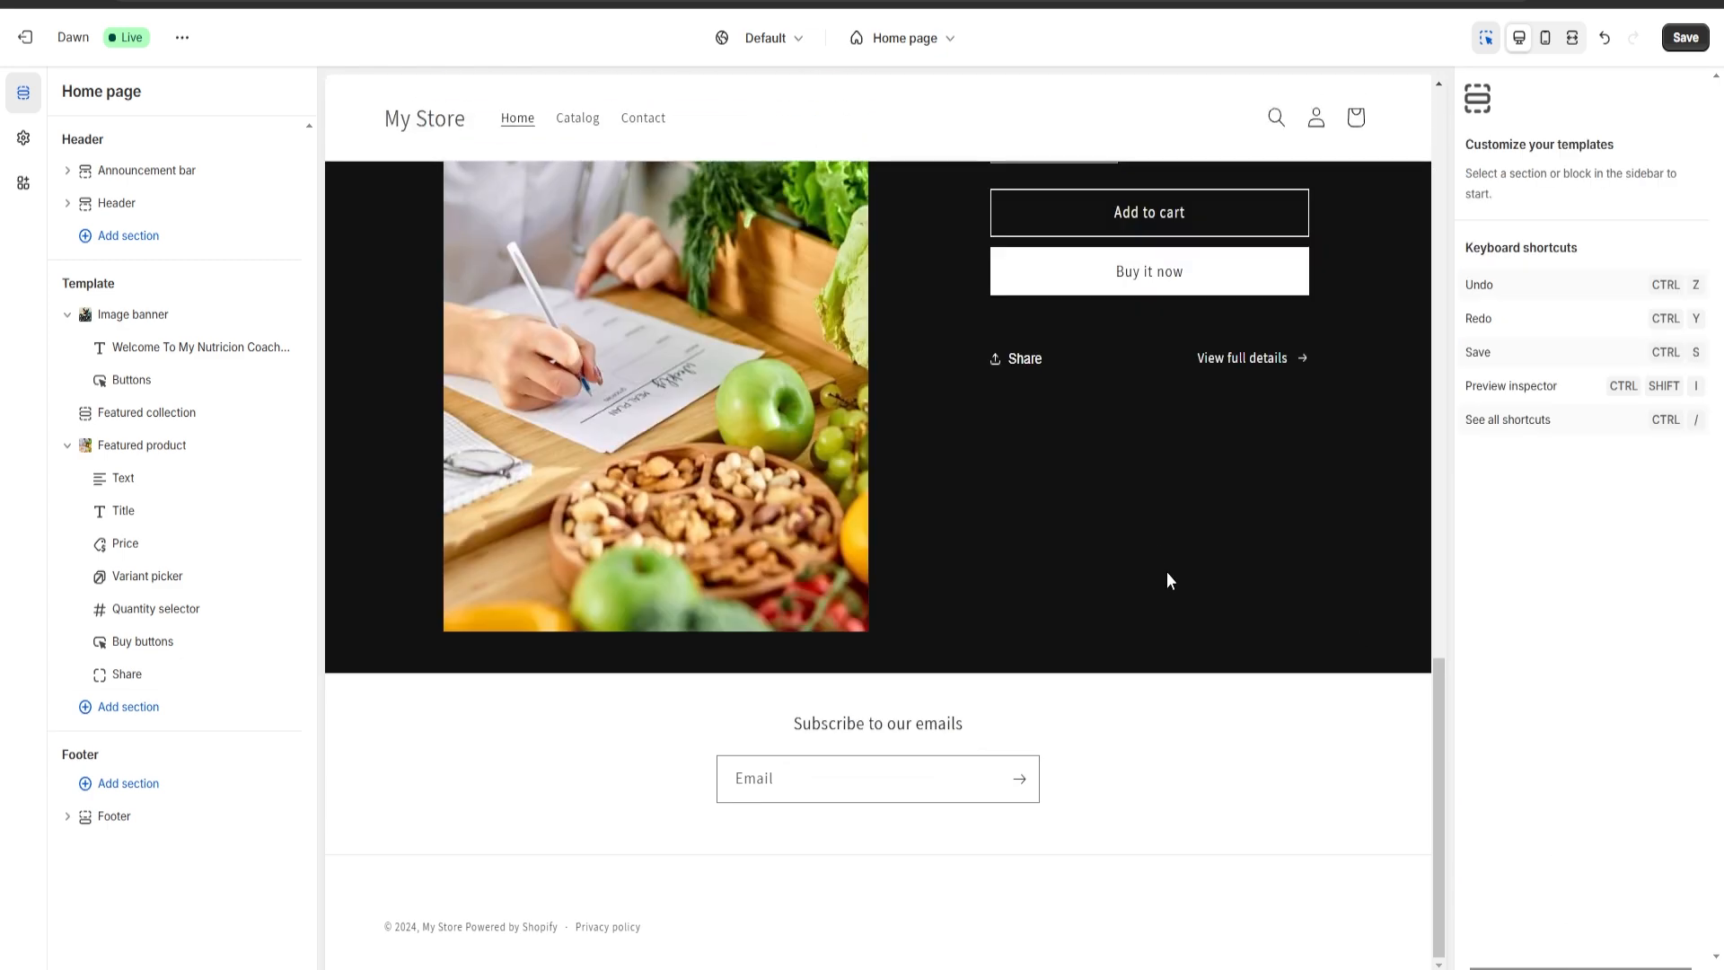
# - Examine the Nutricional Coaching featured product section and its surroundings in the home page preview
pyautogui.scroll(-1, 1198, 686)
pyautogui.scroll(3, 1090, 668)
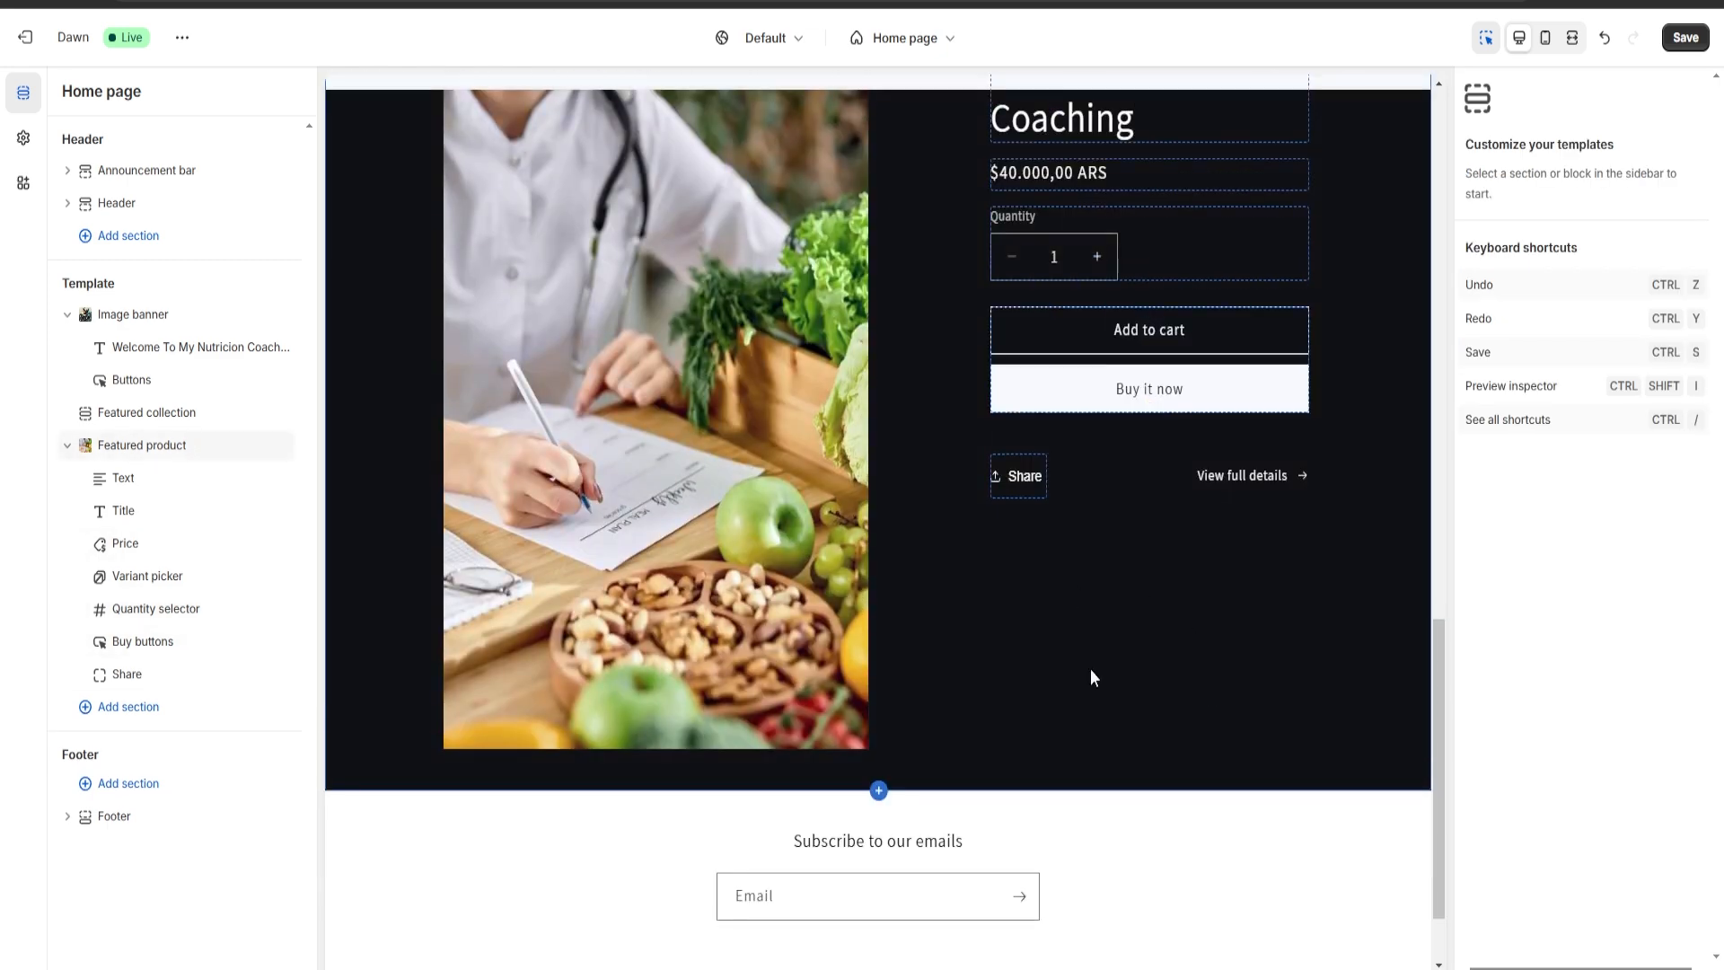
pyautogui.scroll(-3, 1103, 658)
pyautogui.scroll(1, 952, 611)
pyautogui.scroll(4, 1032, 487)
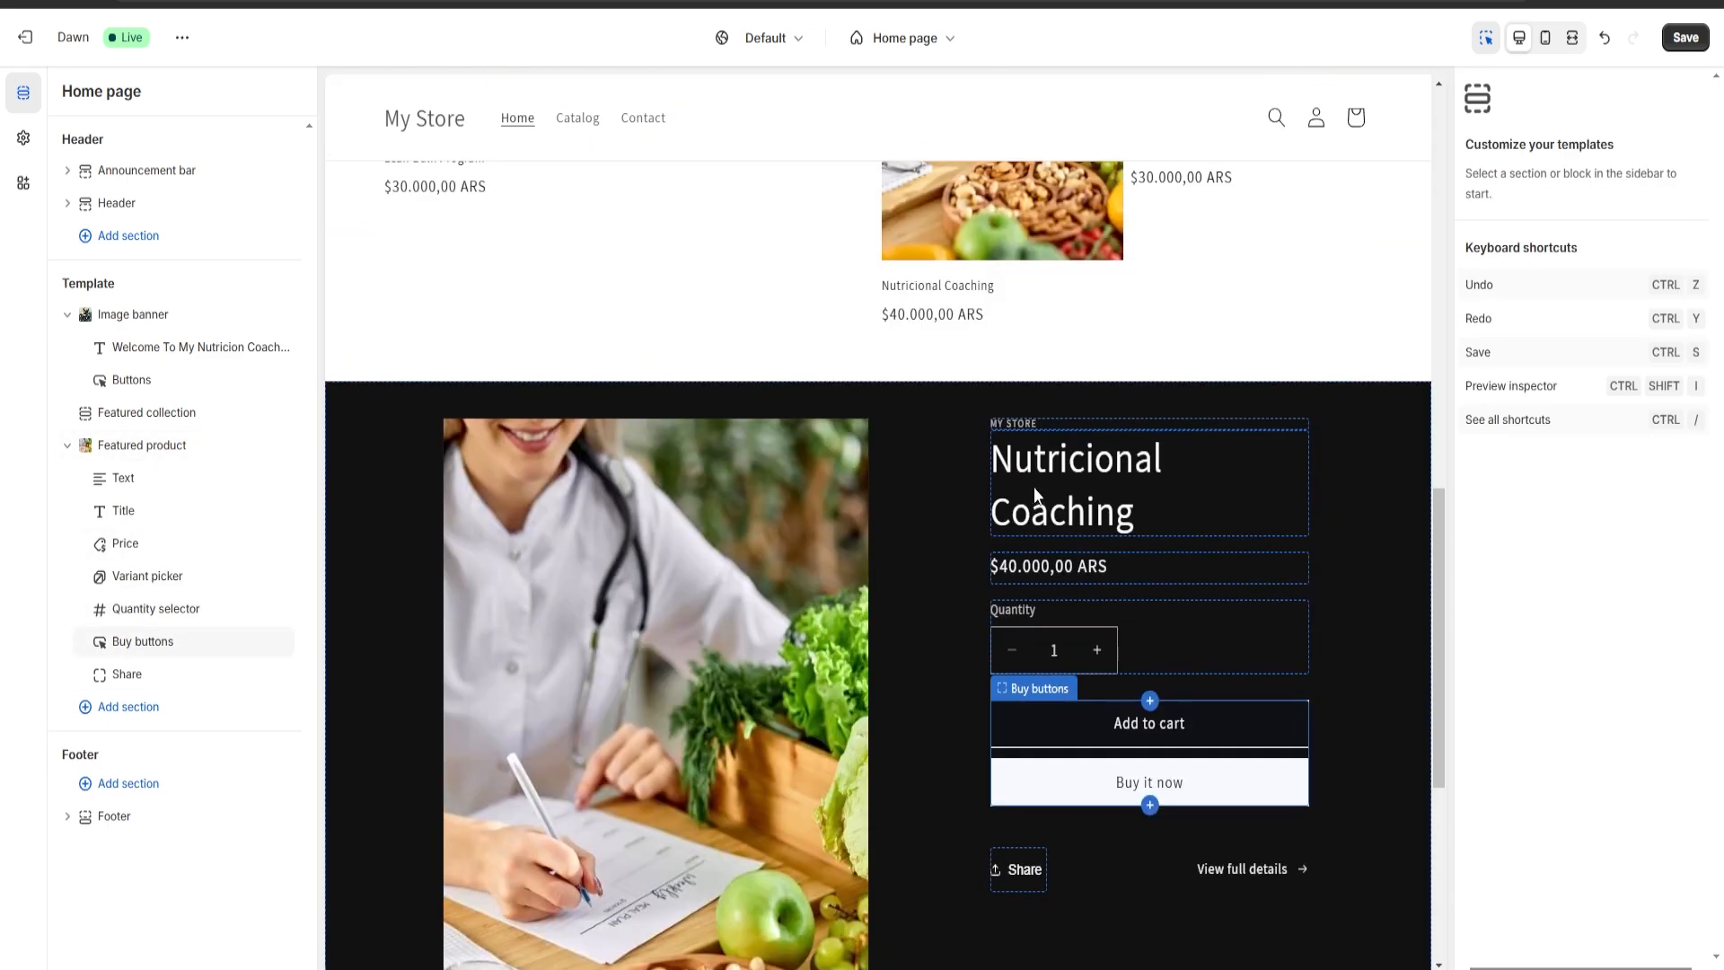
pyautogui.scroll(-4, 1025, 492)
pyautogui.scroll(1, 902, 657)
pyautogui.scroll(1, 907, 657)
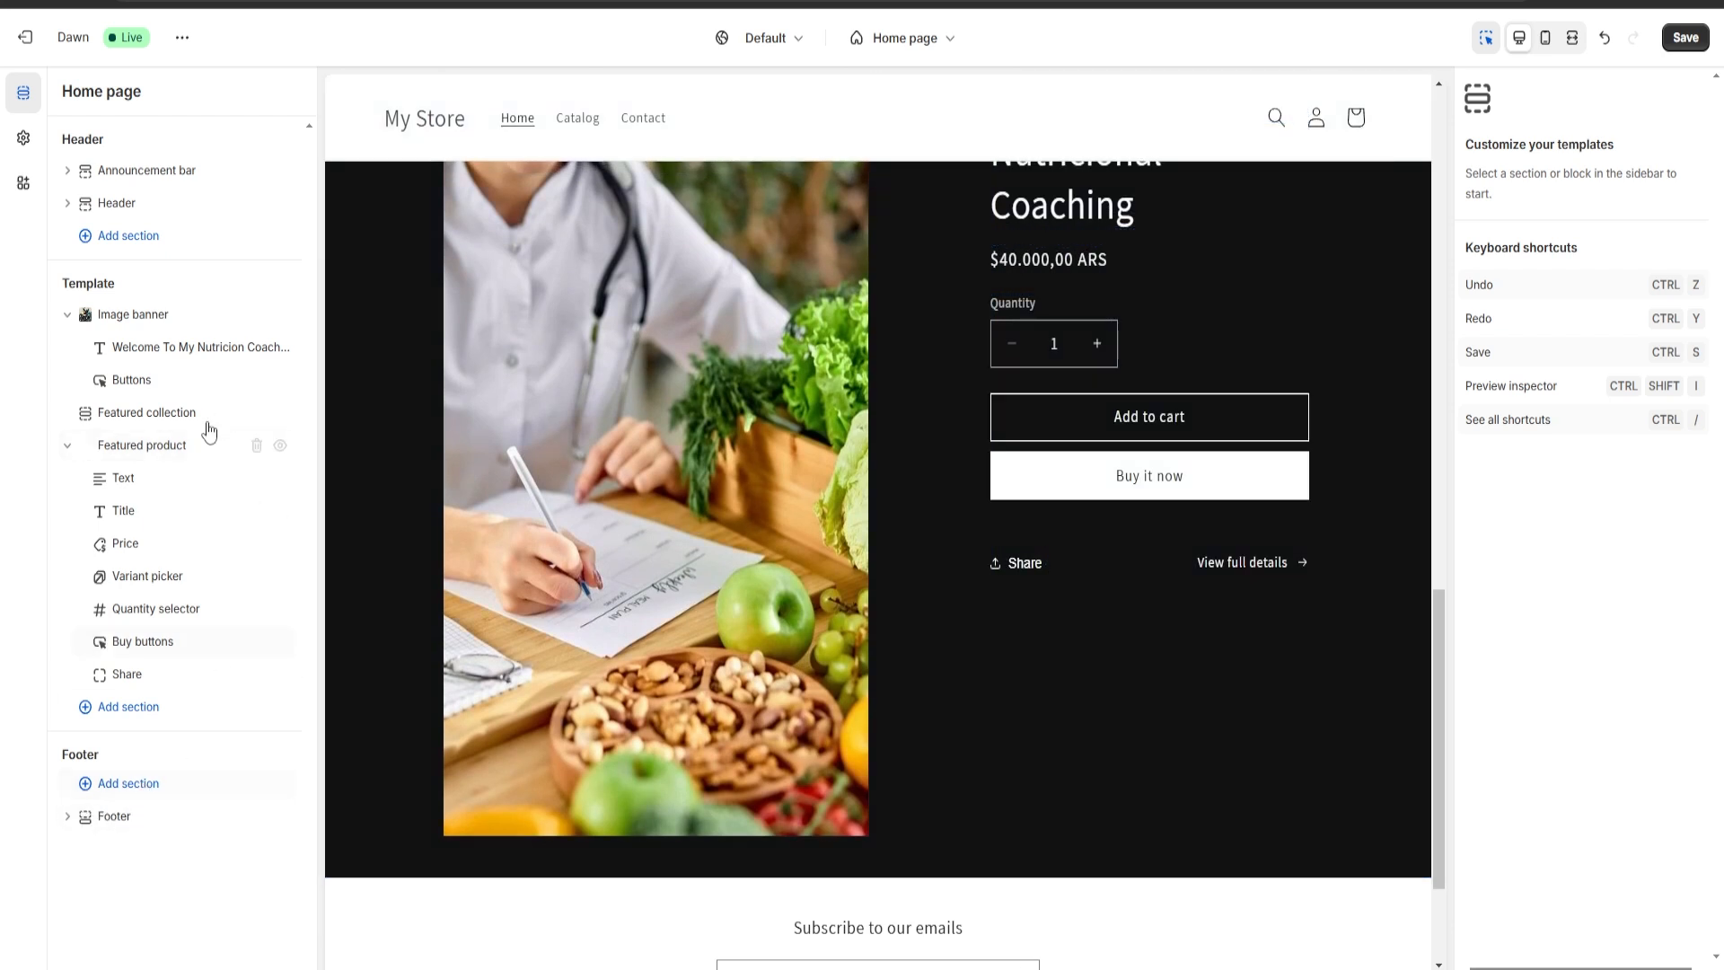
# - Look at which section types can be added to the footer and to the header
pyautogui.click(121, 783)
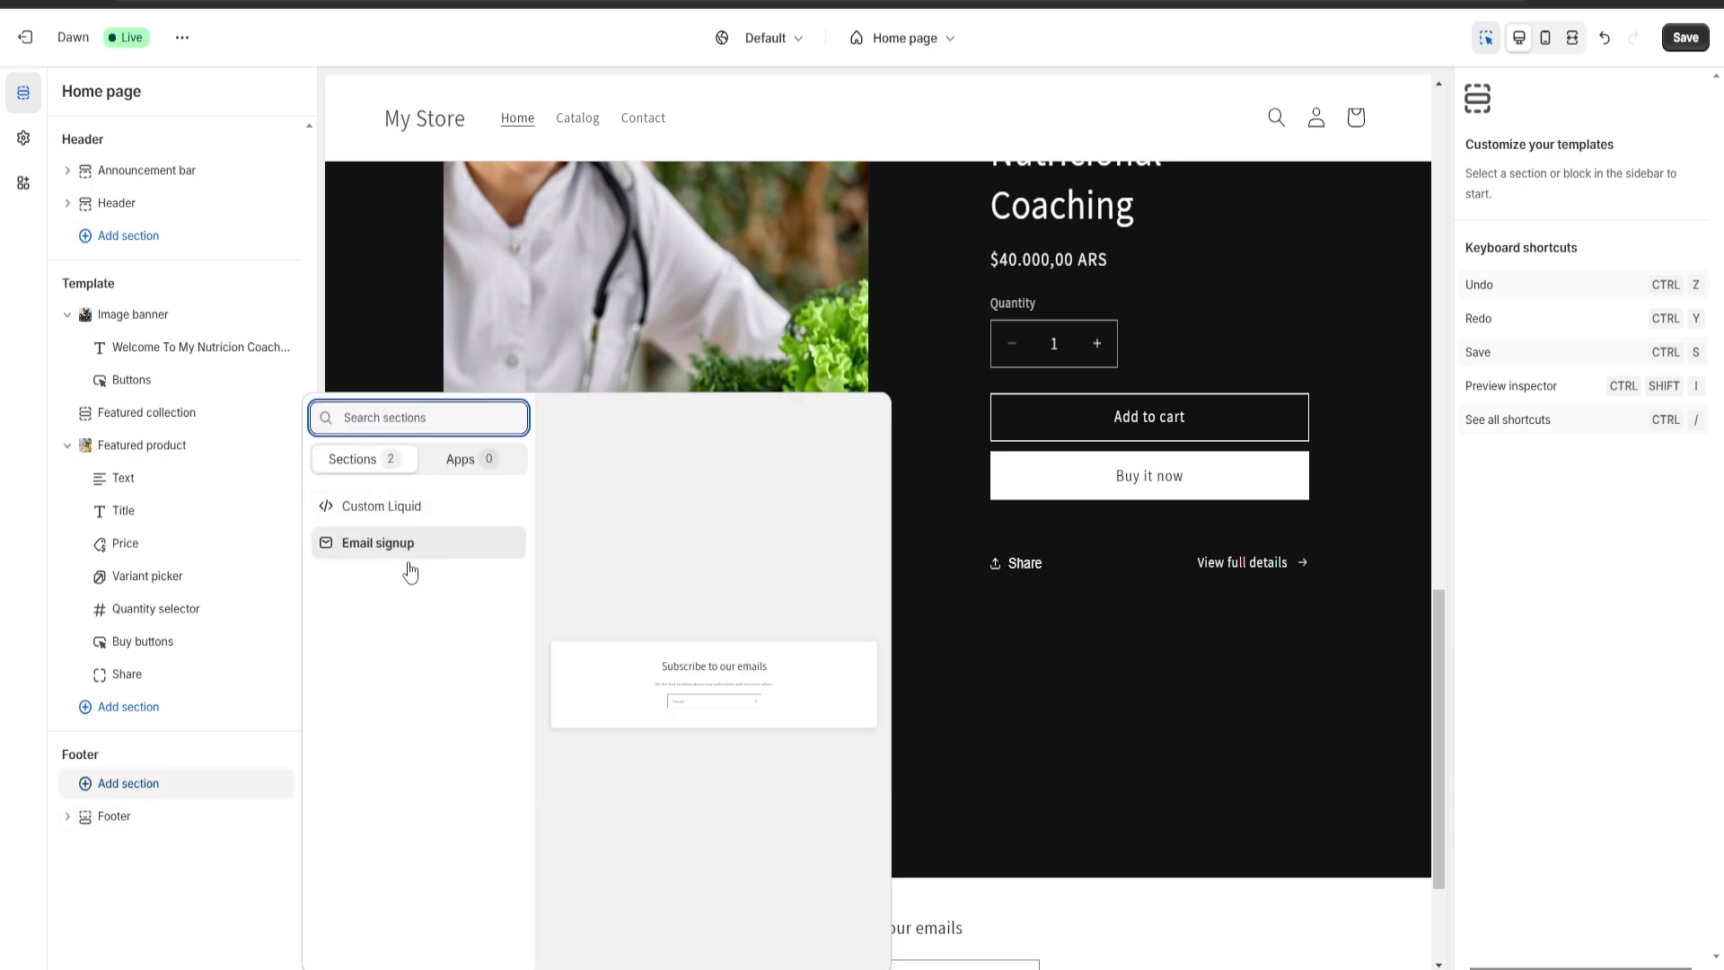
pyautogui.click(4, 388)
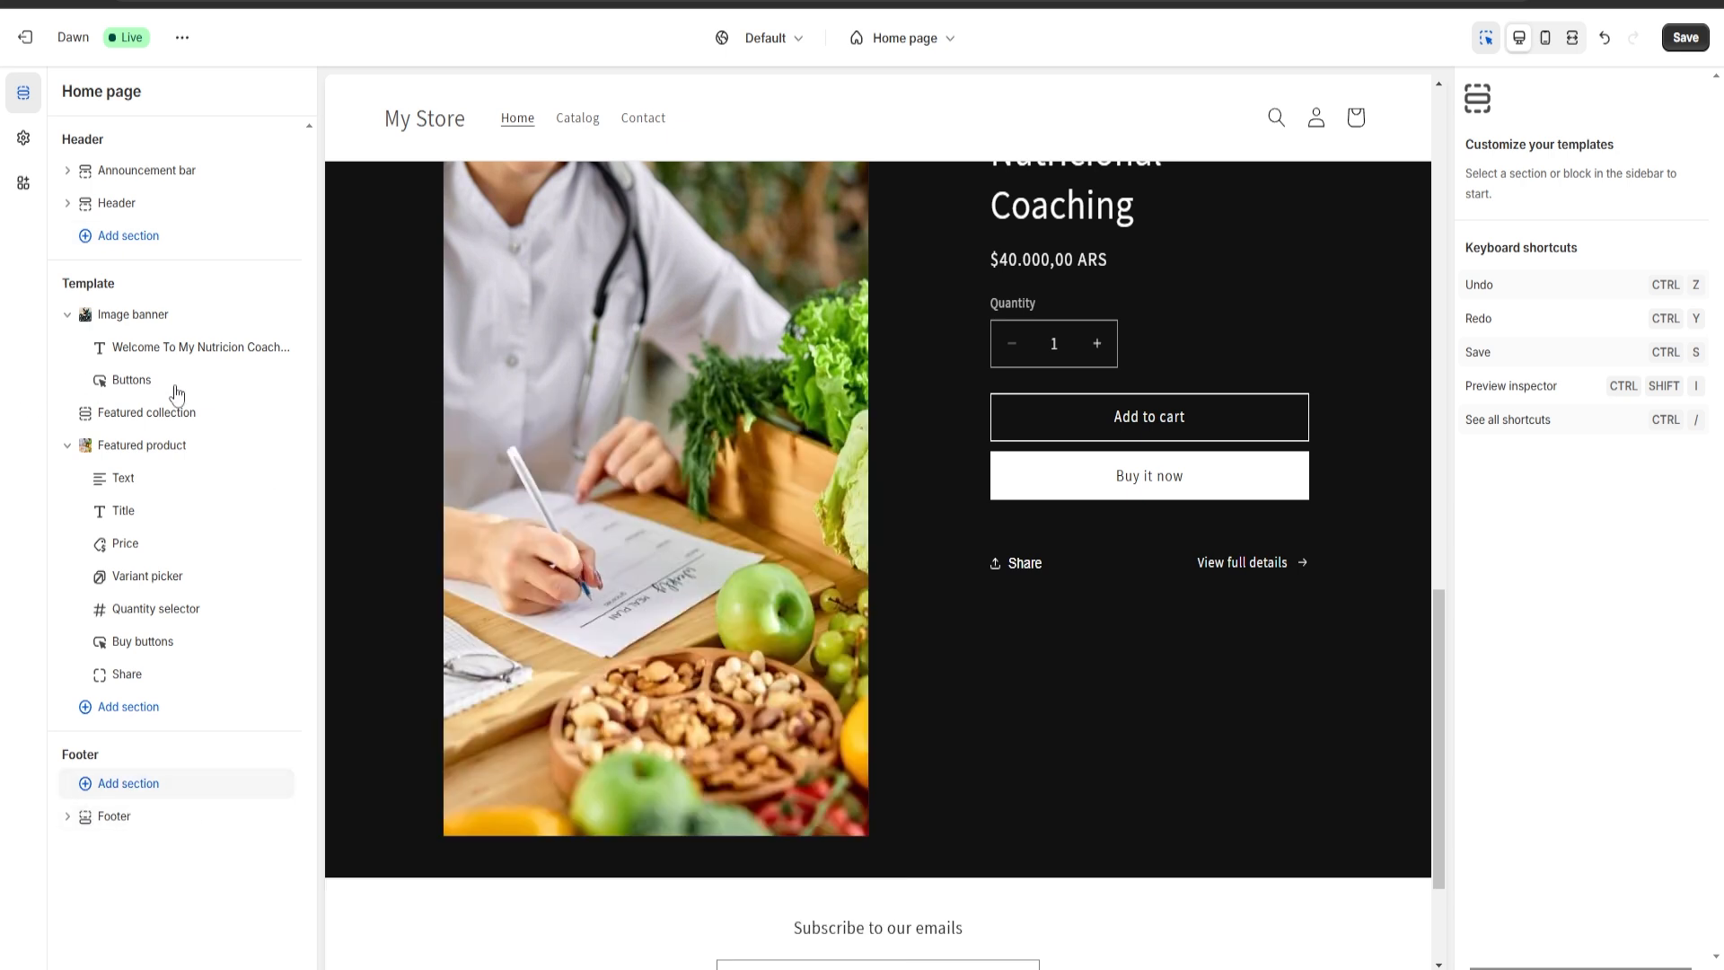
pyautogui.click(146, 235)
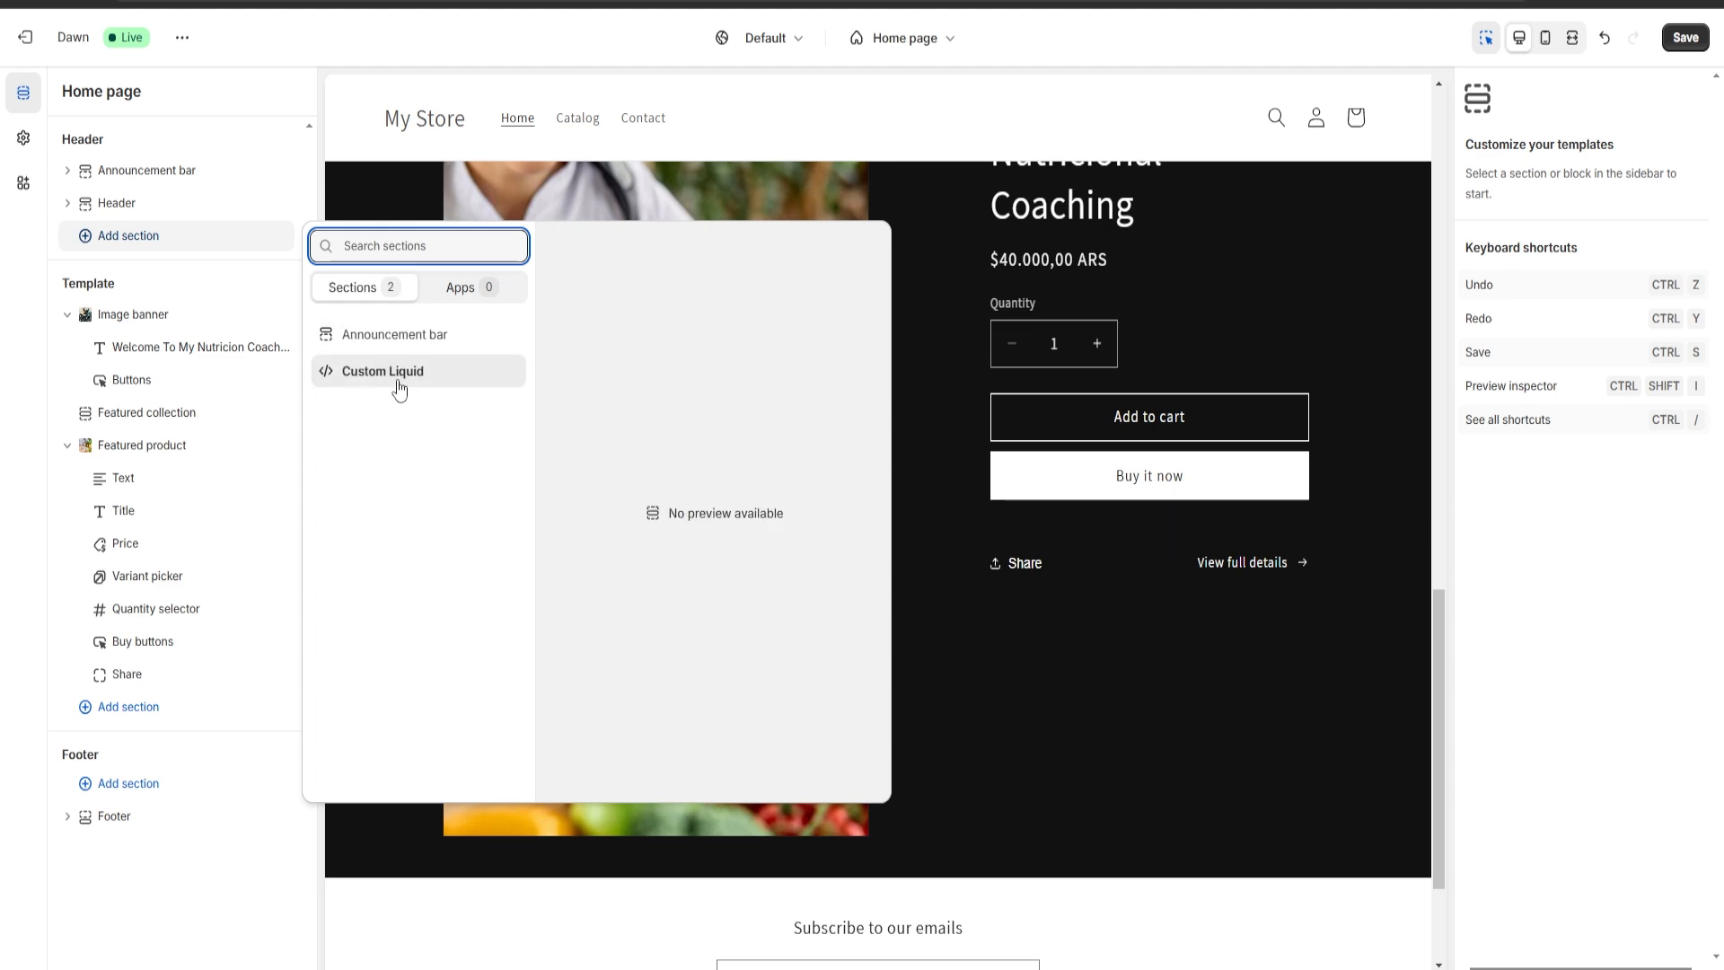
pyautogui.click(297, 114)
# - Return to the beginning of the home page preview and view the Header section's settings
pyautogui.scroll(15, 681, 586)
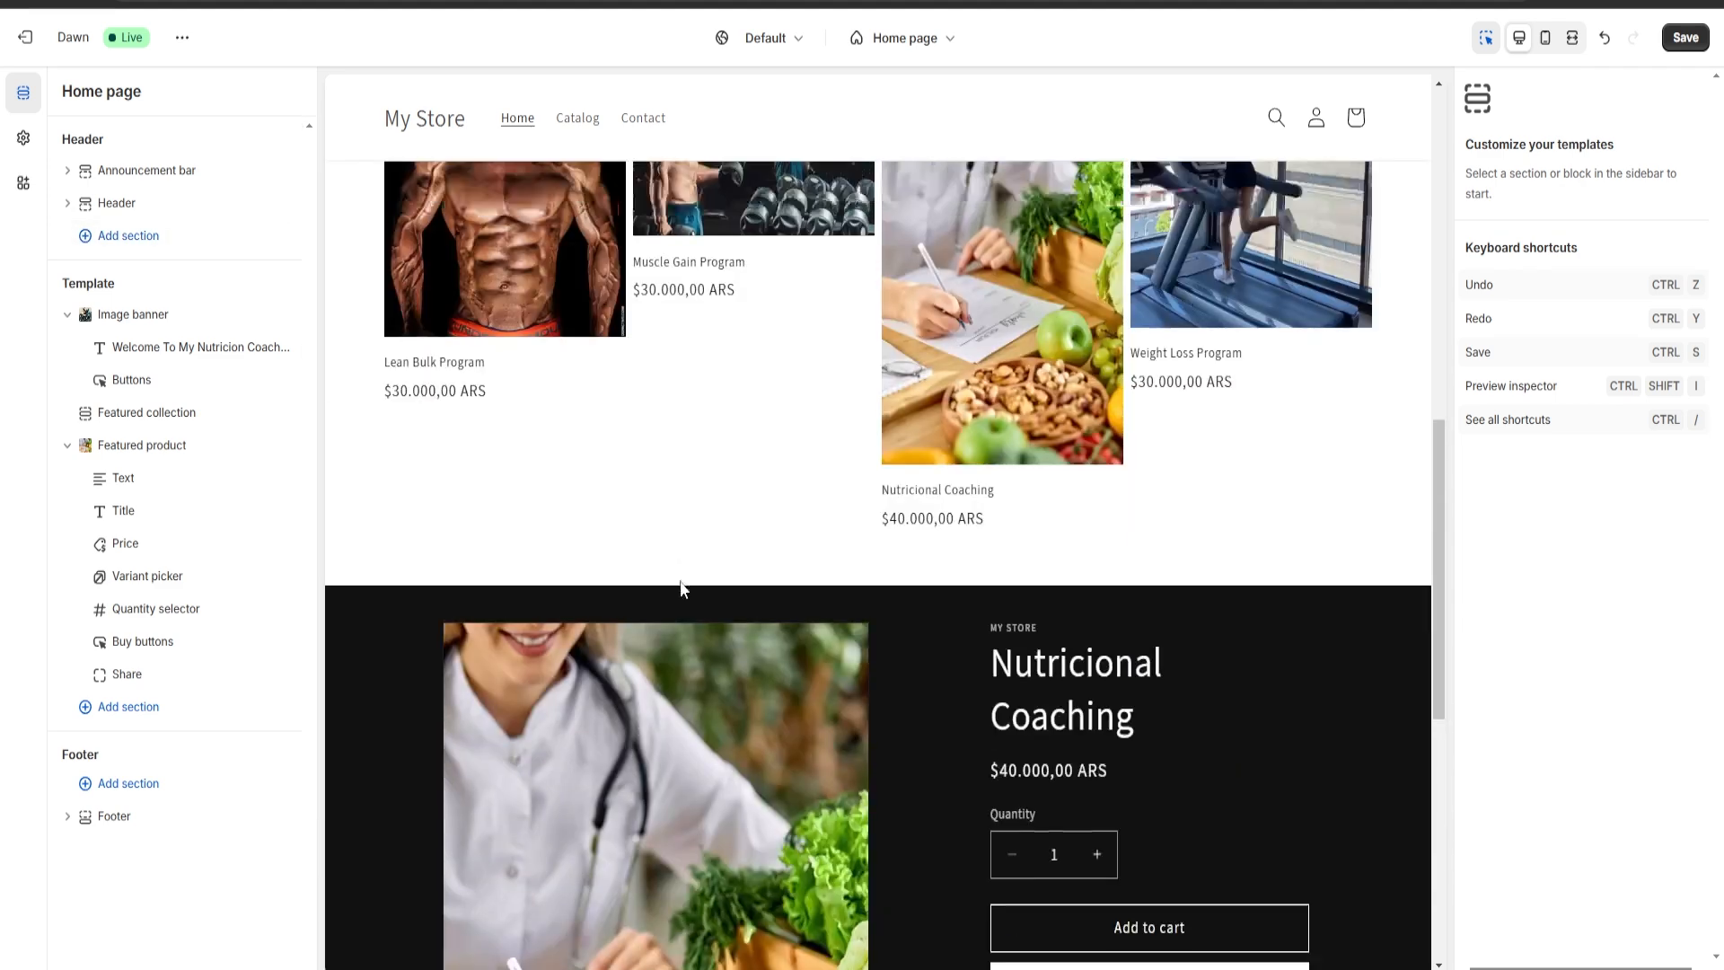
pyautogui.scroll(2, 732, 651)
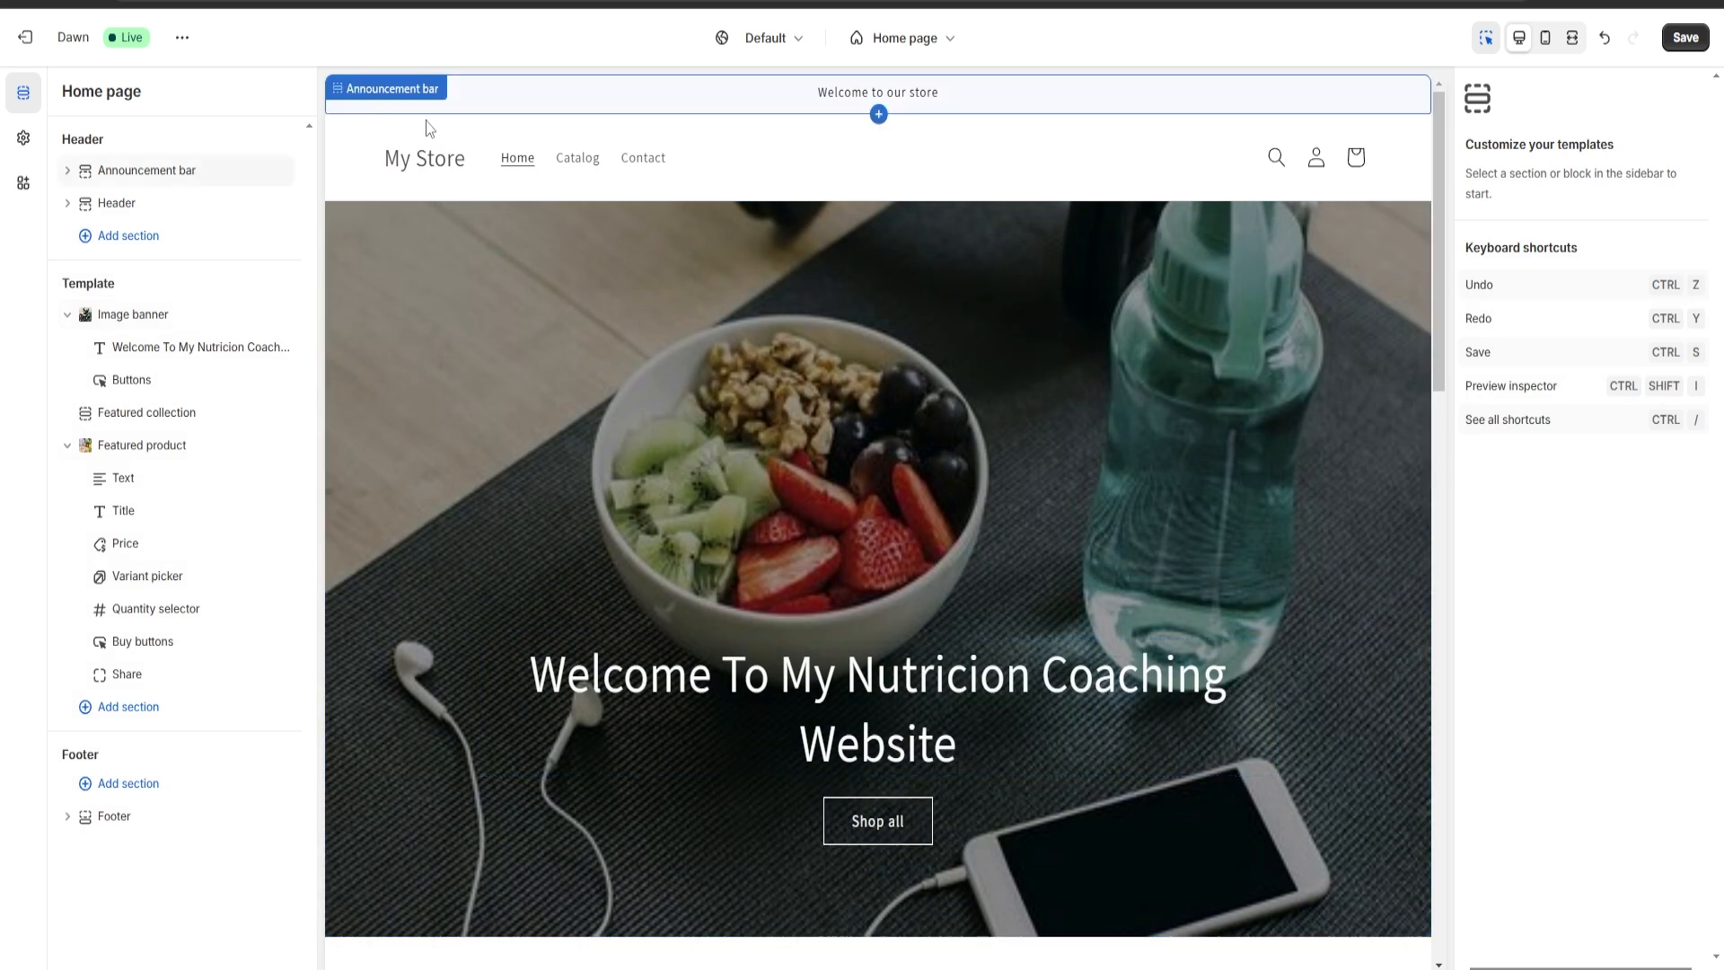
pyautogui.click(404, 170)
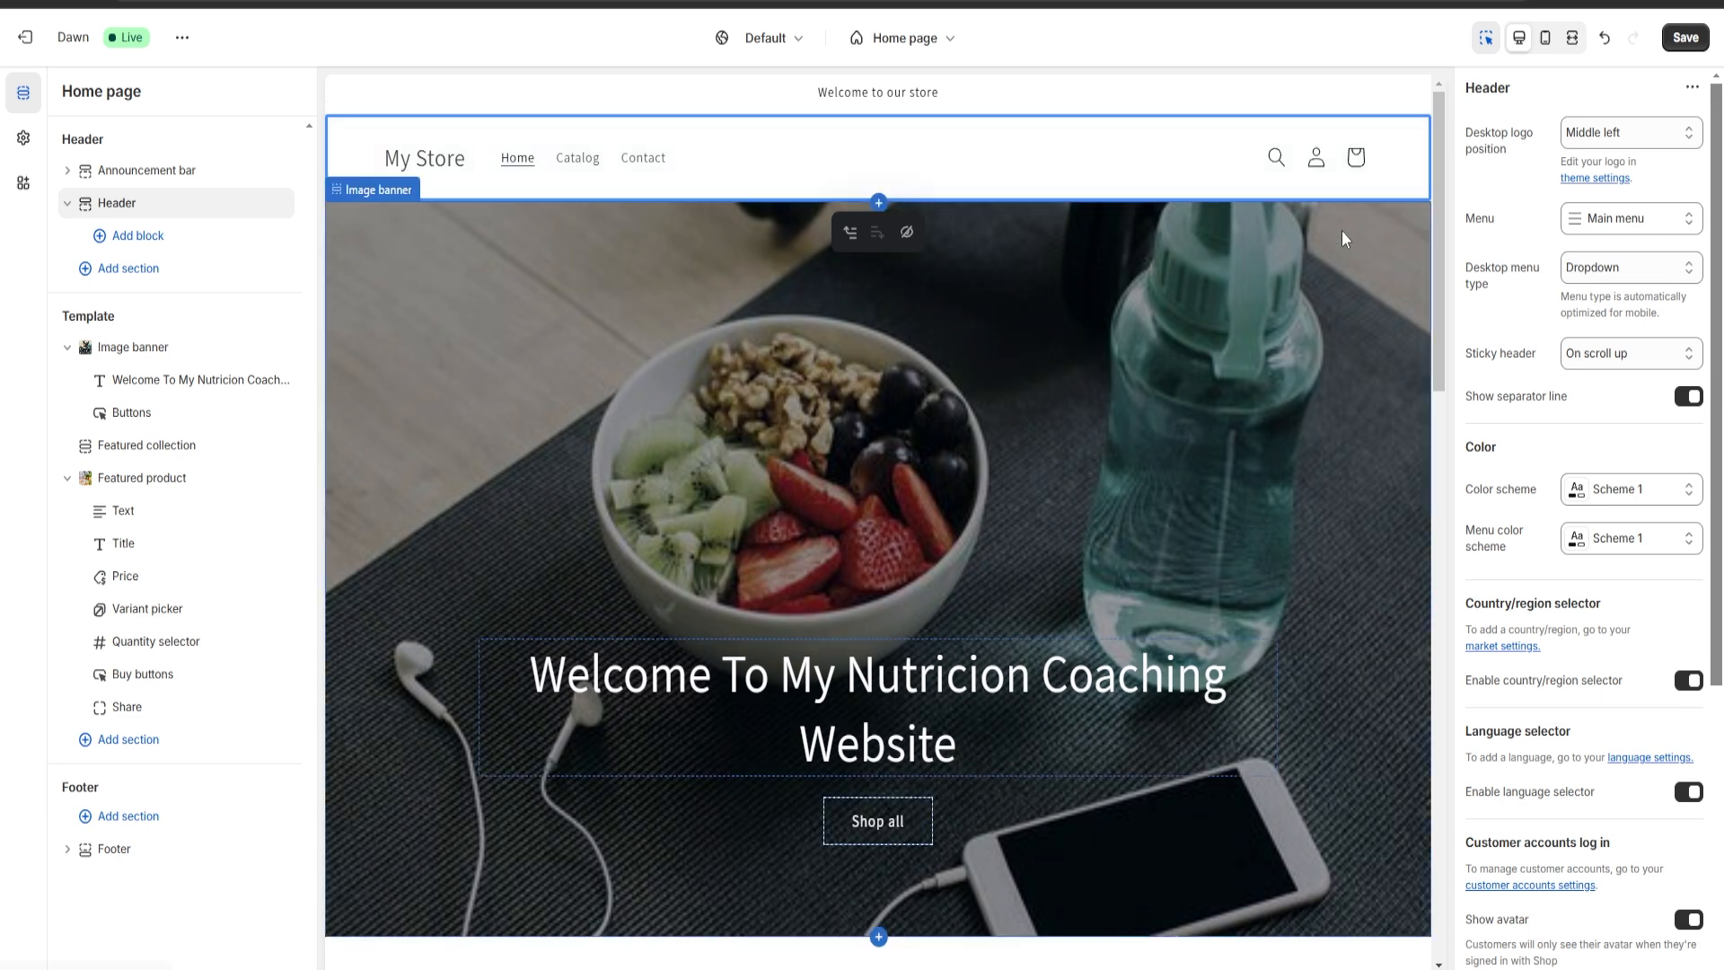
# - Save the home page changes and exit the theme editor
pyautogui.click(1688, 37)
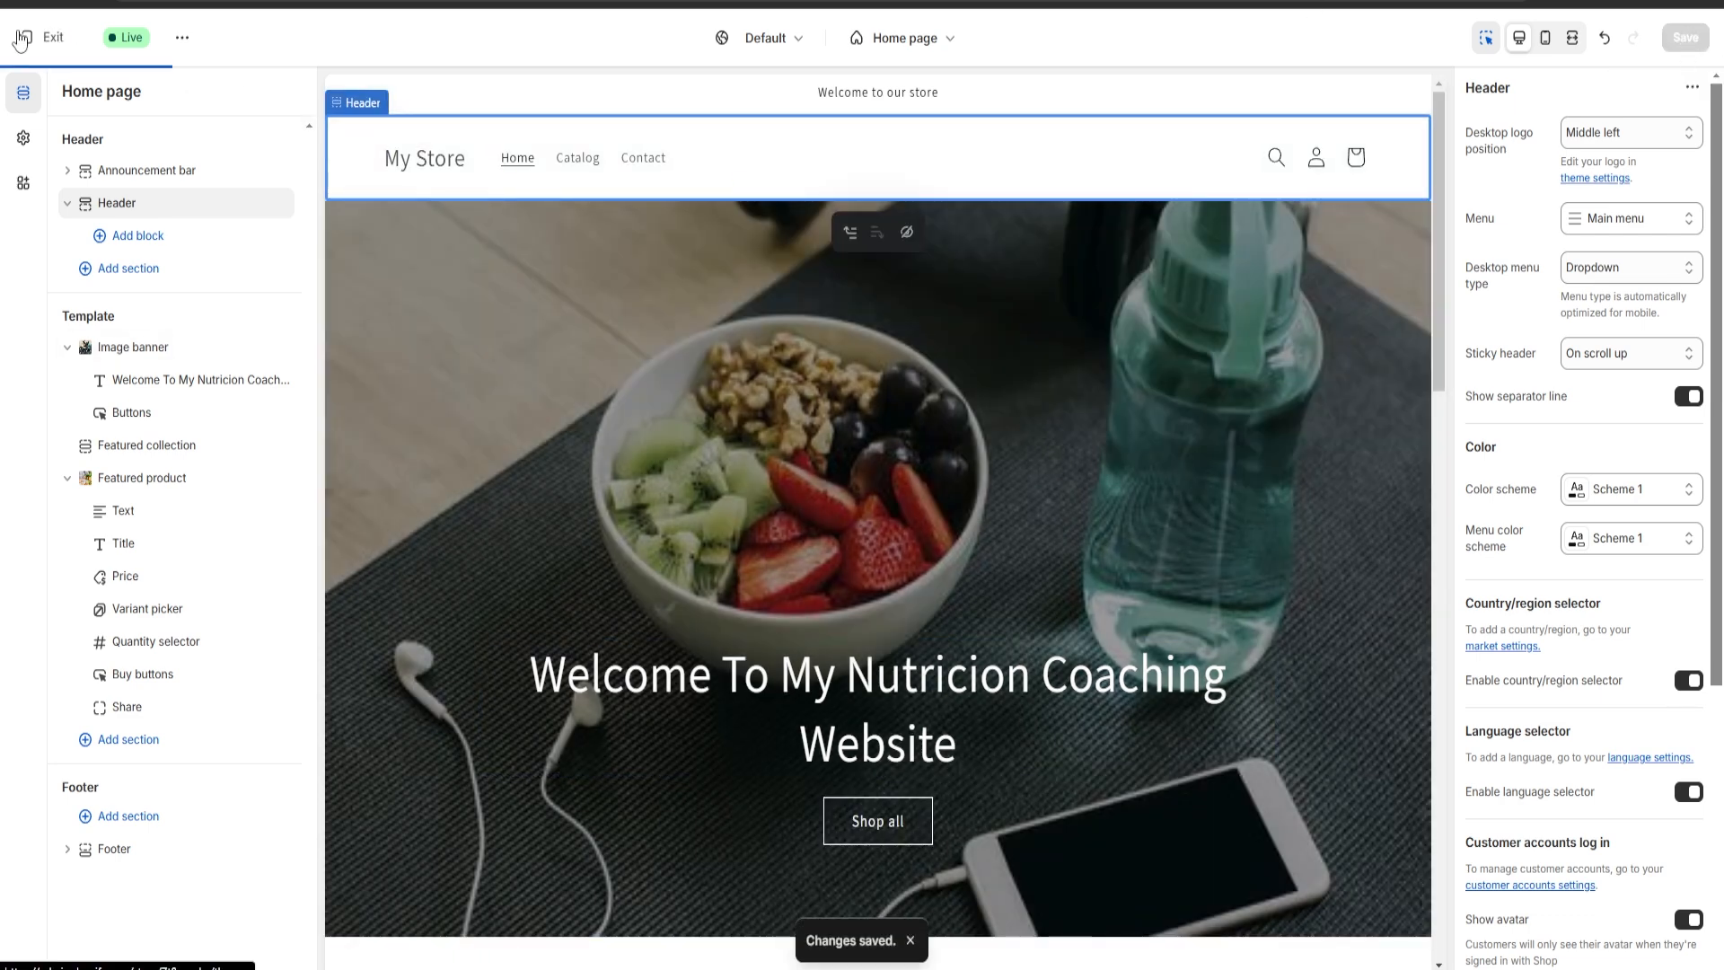
pyautogui.click(24, 36)
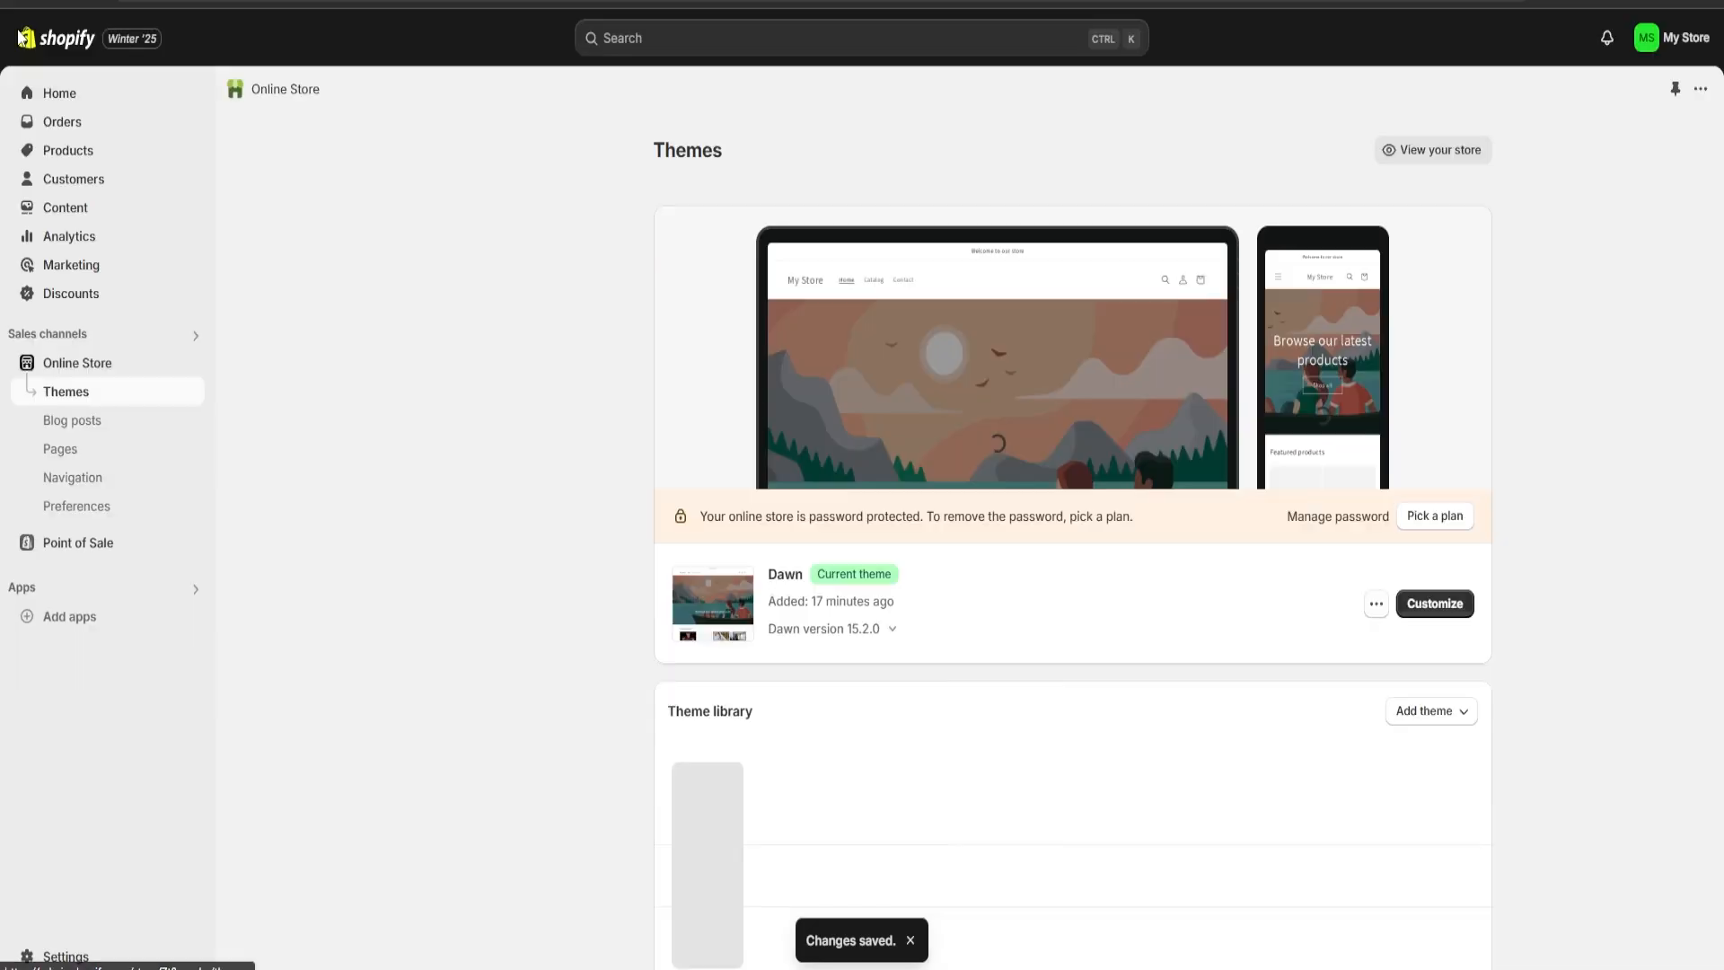
# - Open the store naming task in the setup guide and set the store name to "Nutricional Coaching"
pyautogui.click(59, 97)
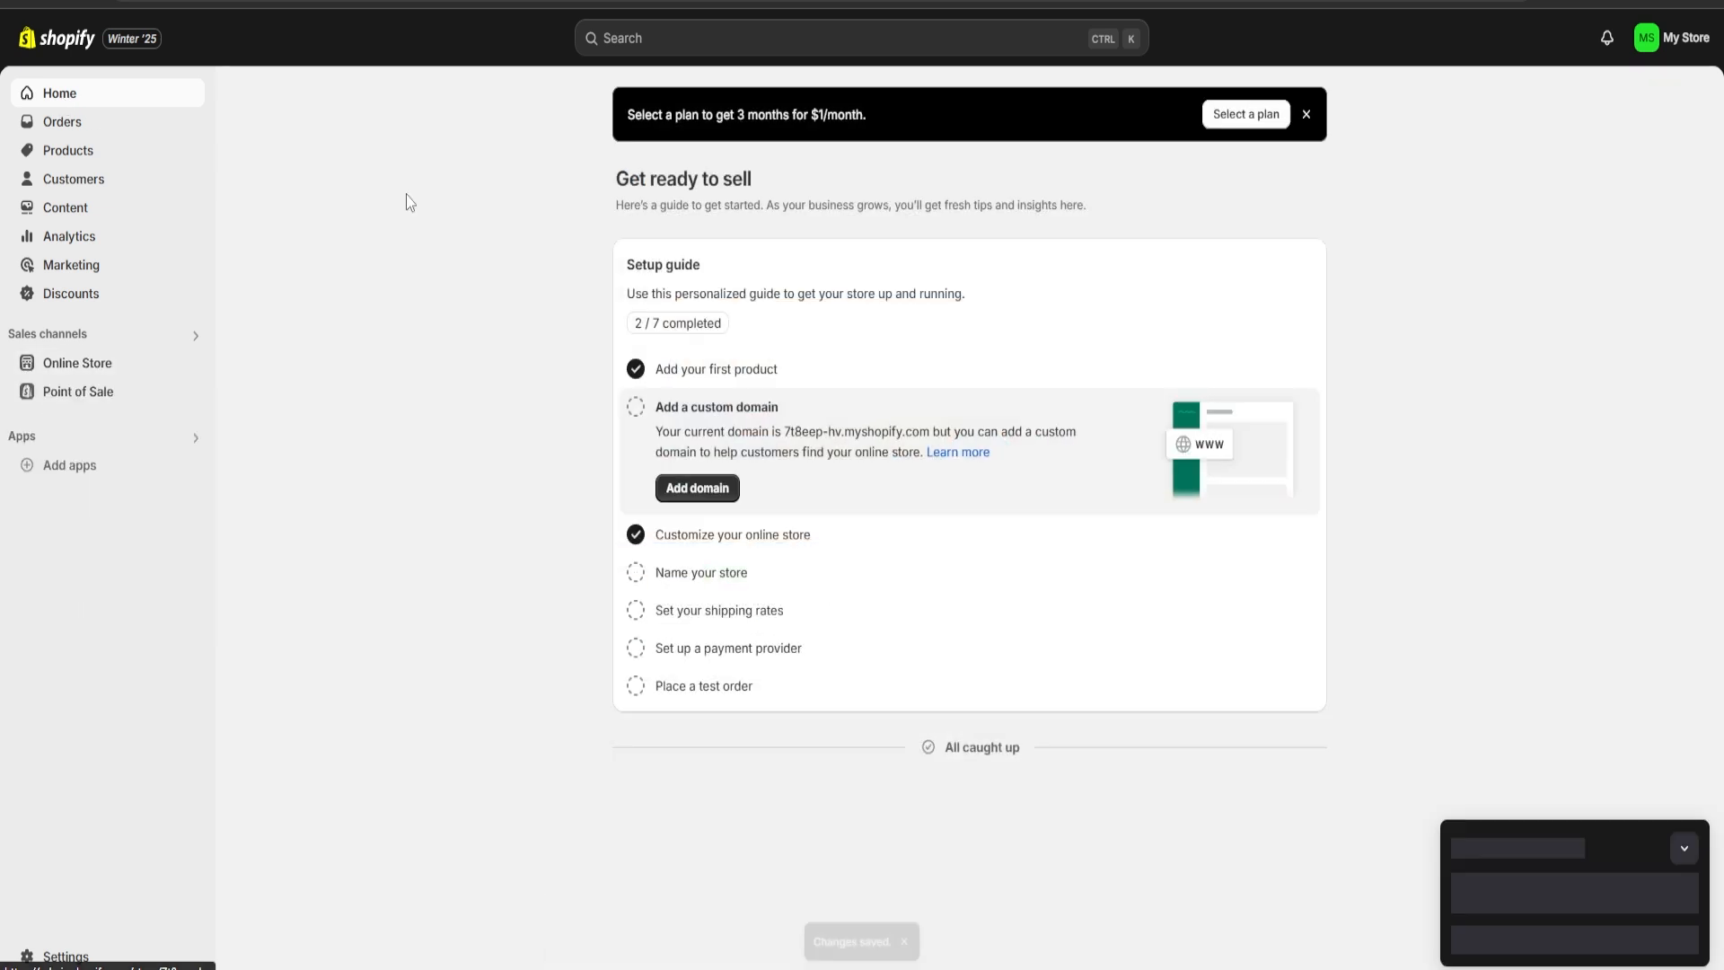
pyautogui.click(710, 581)
pyautogui.click(693, 563)
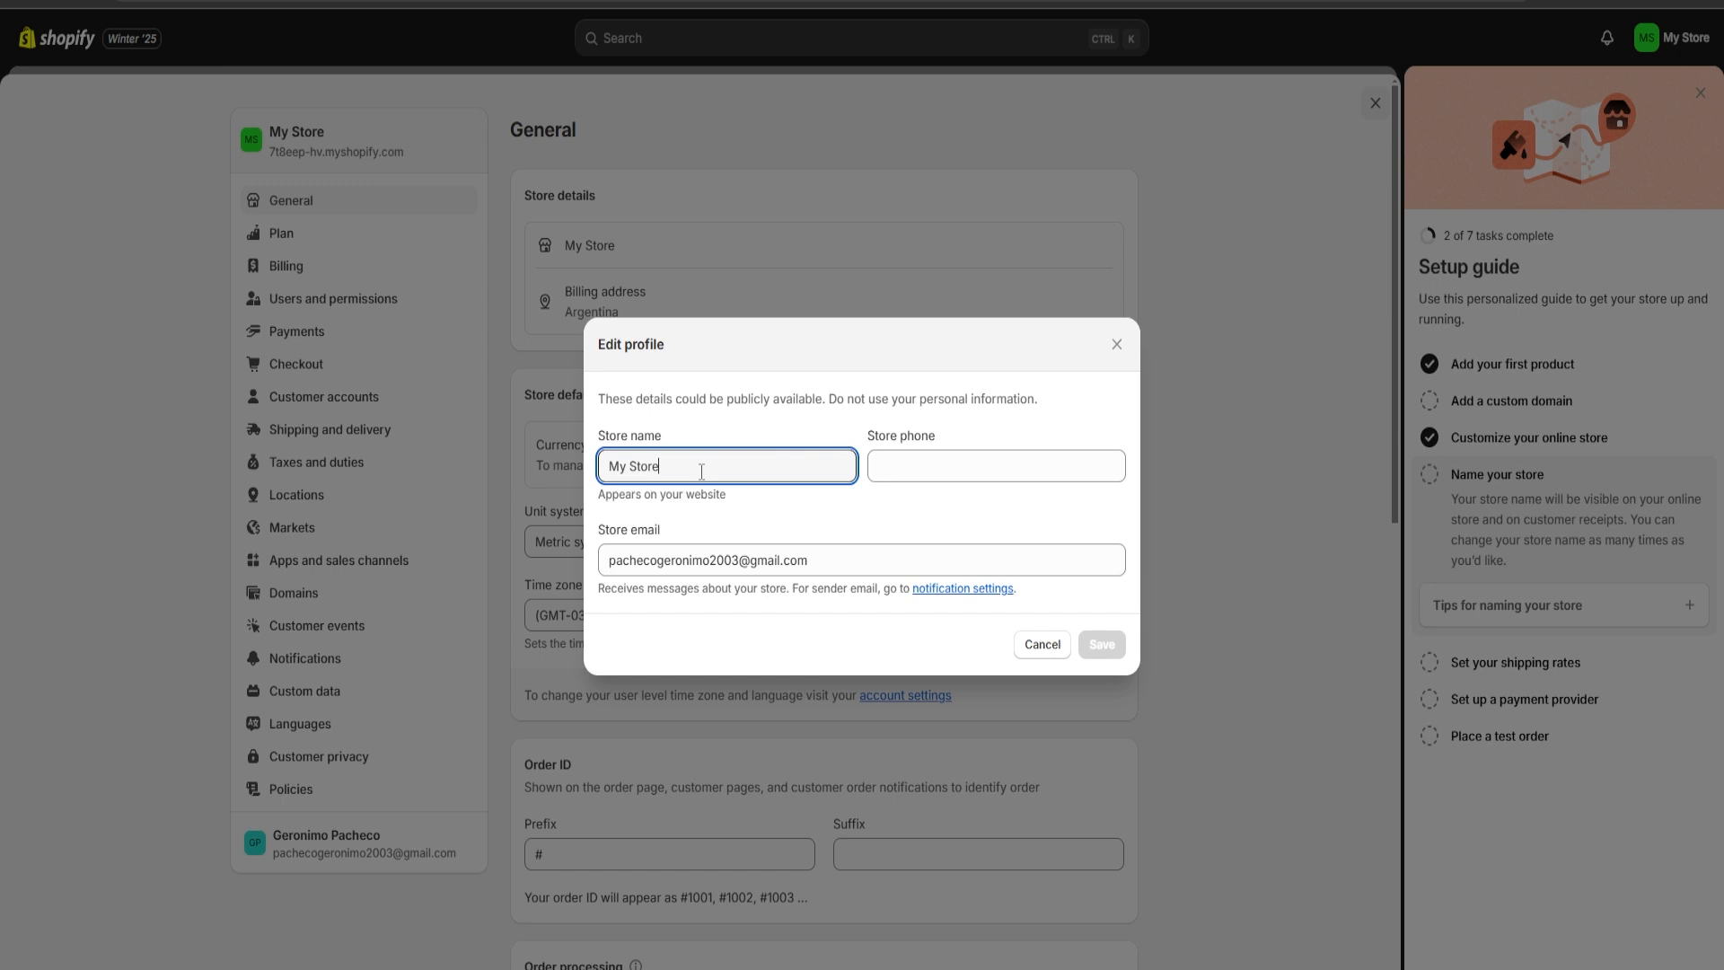
pyautogui.moveTo(701, 471); pyautogui.dragTo(585, 473)
pyautogui.press('BackSpace')
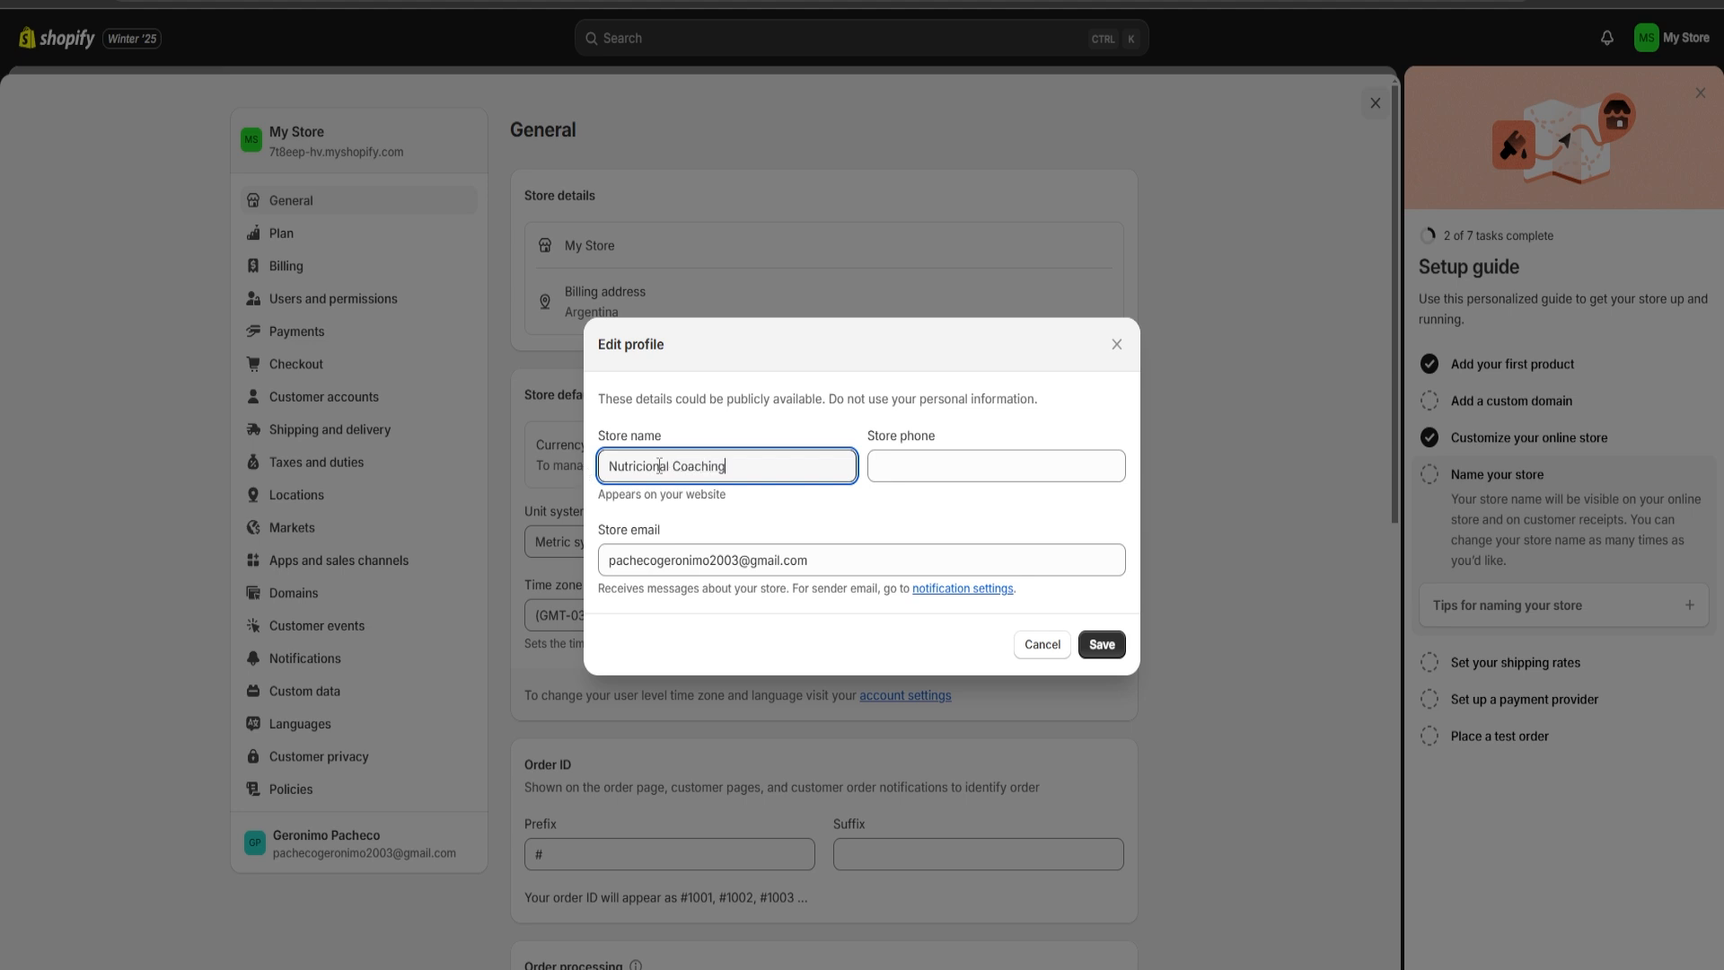
pyautogui.click(1102, 644)
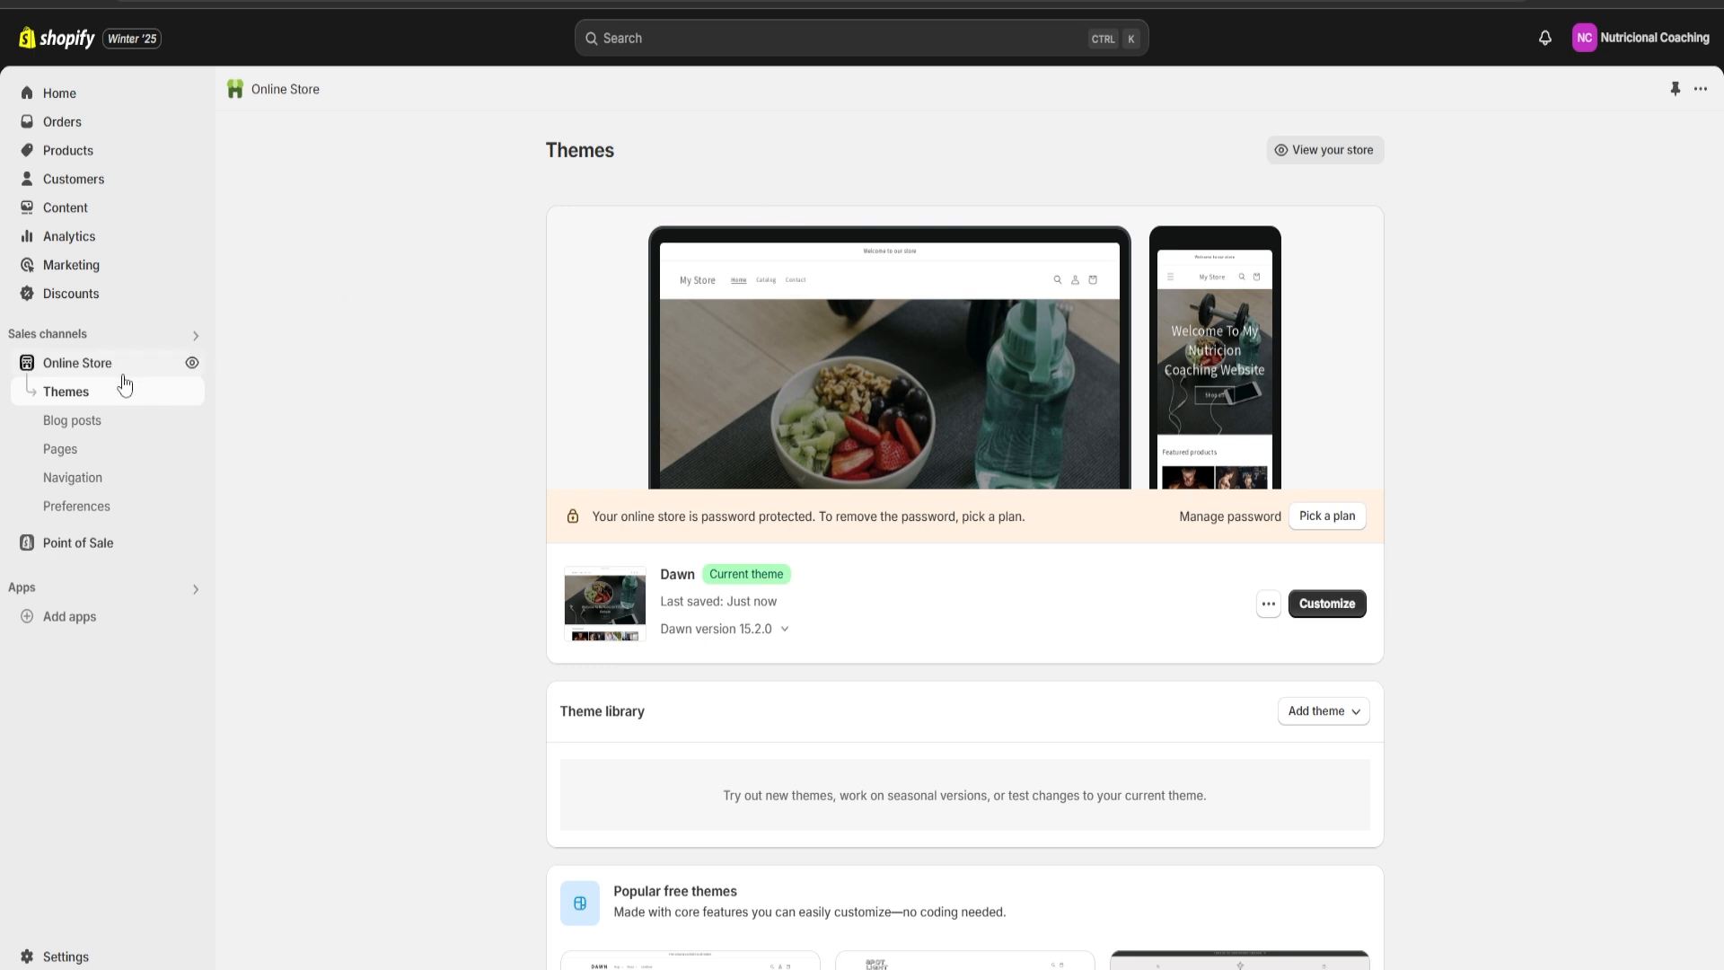
# - Open a storefront preview of the current Dawn theme
pyautogui.scroll(-2, 1150, 517)
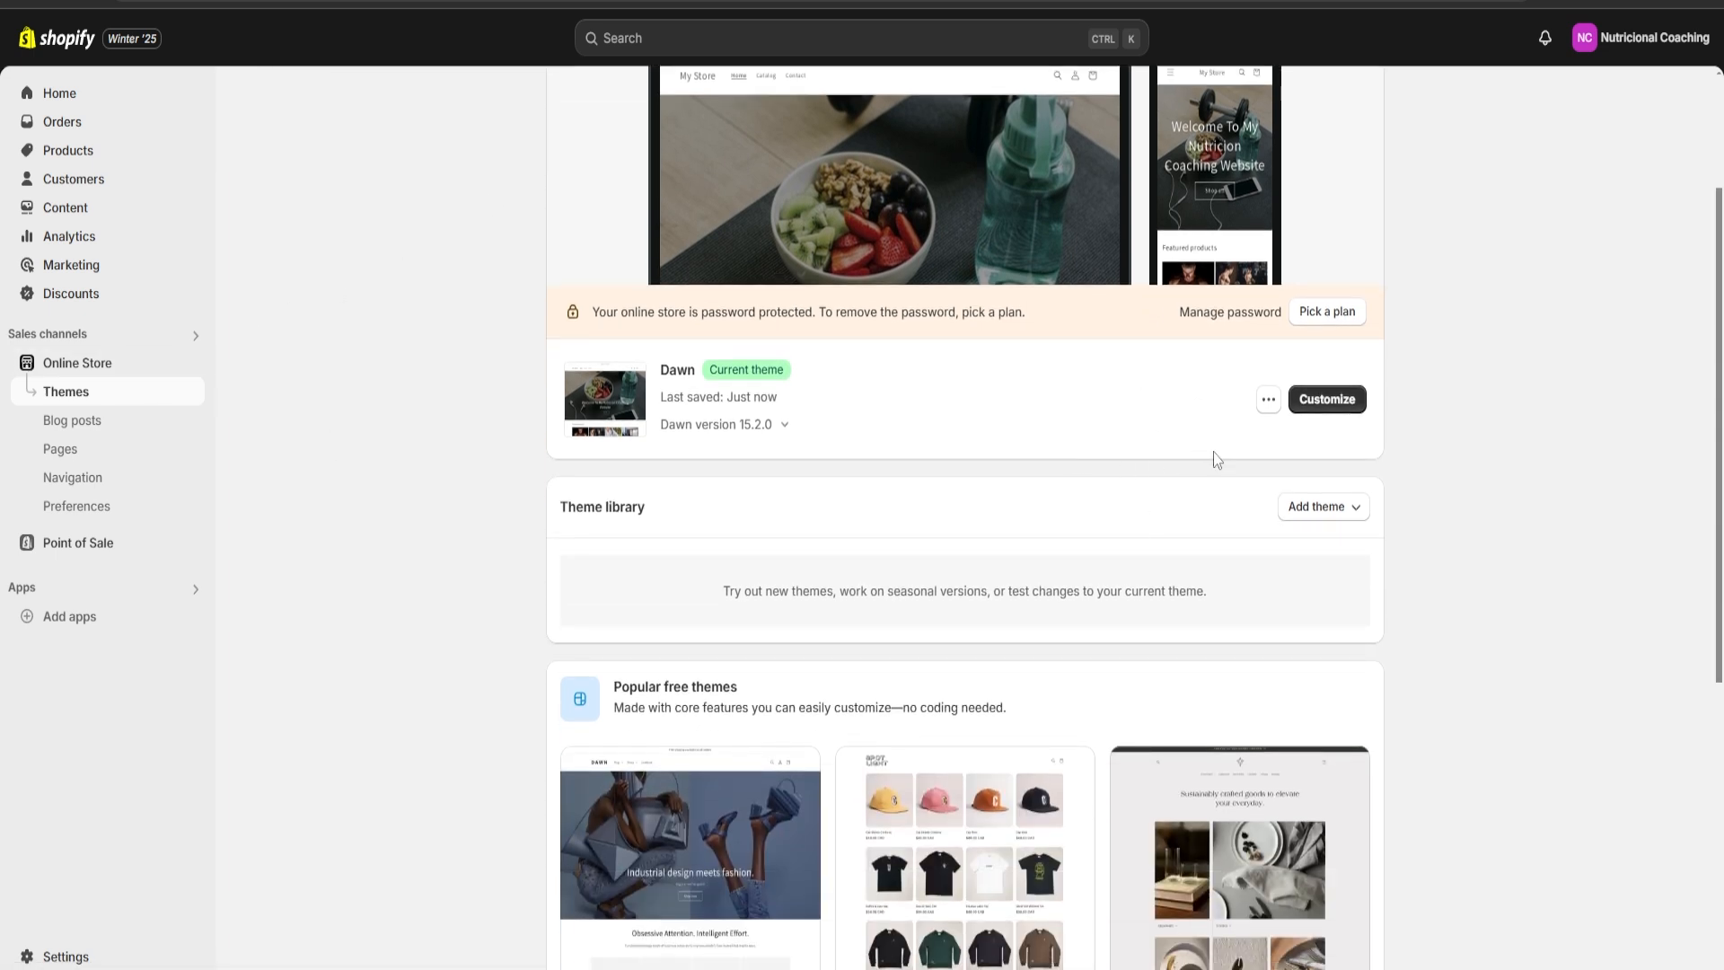
pyautogui.scroll(1, 1066, 574)
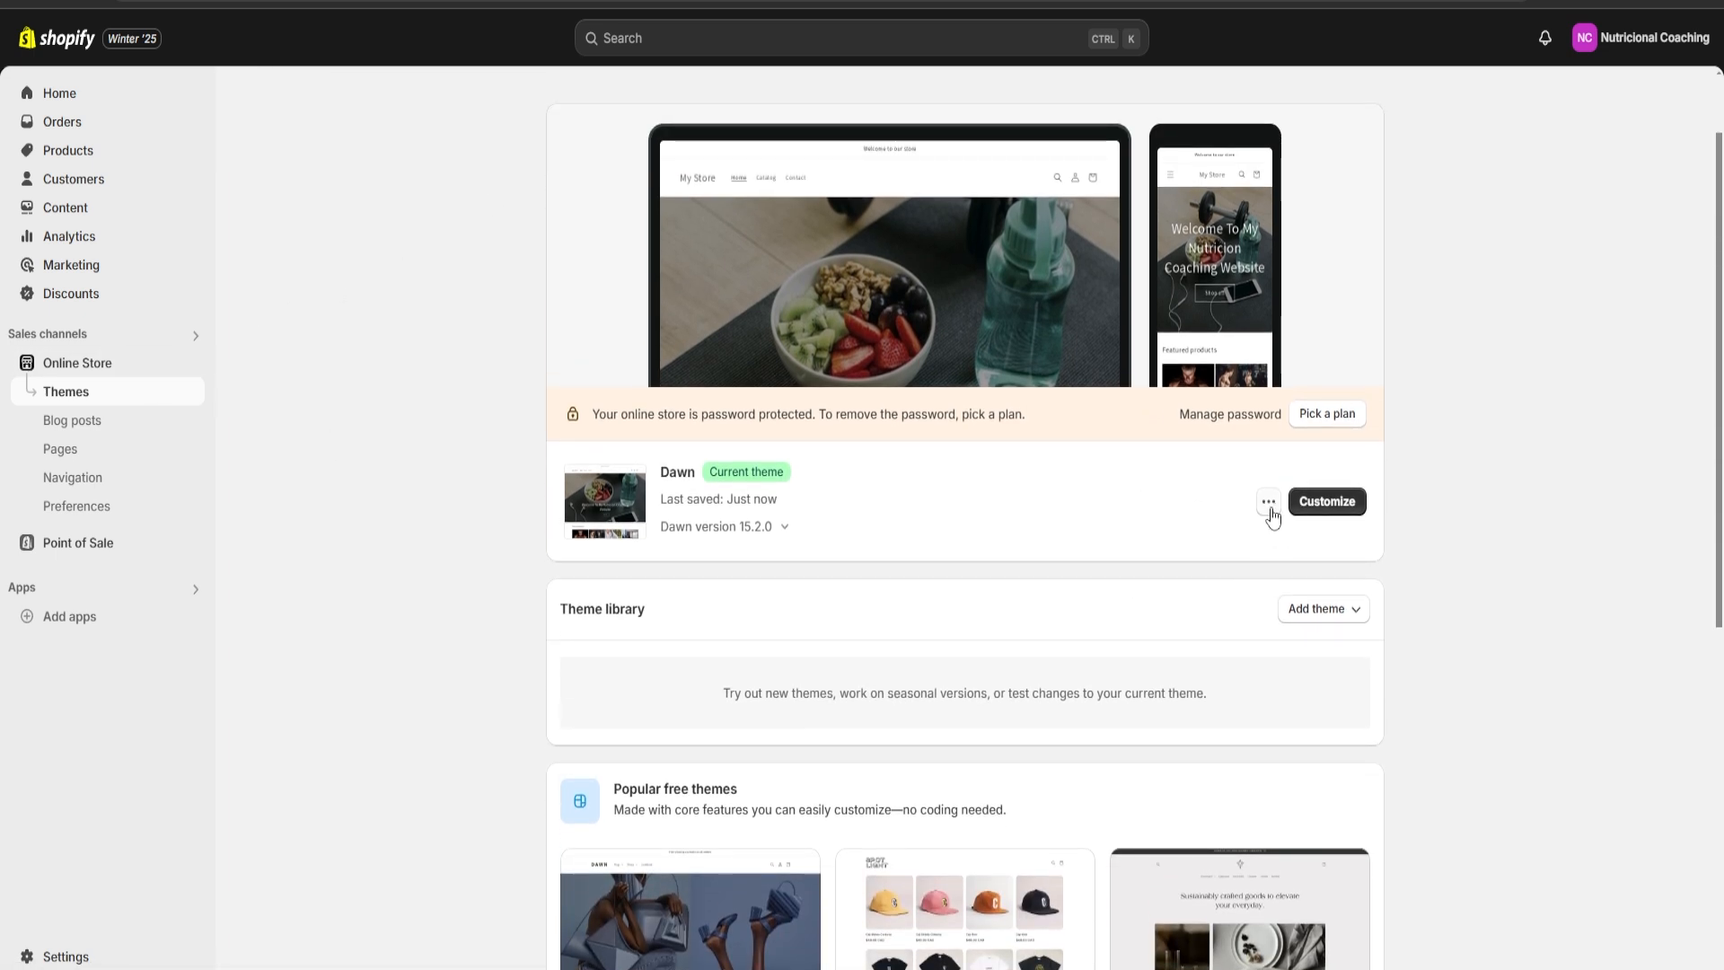
pyautogui.click(1269, 505)
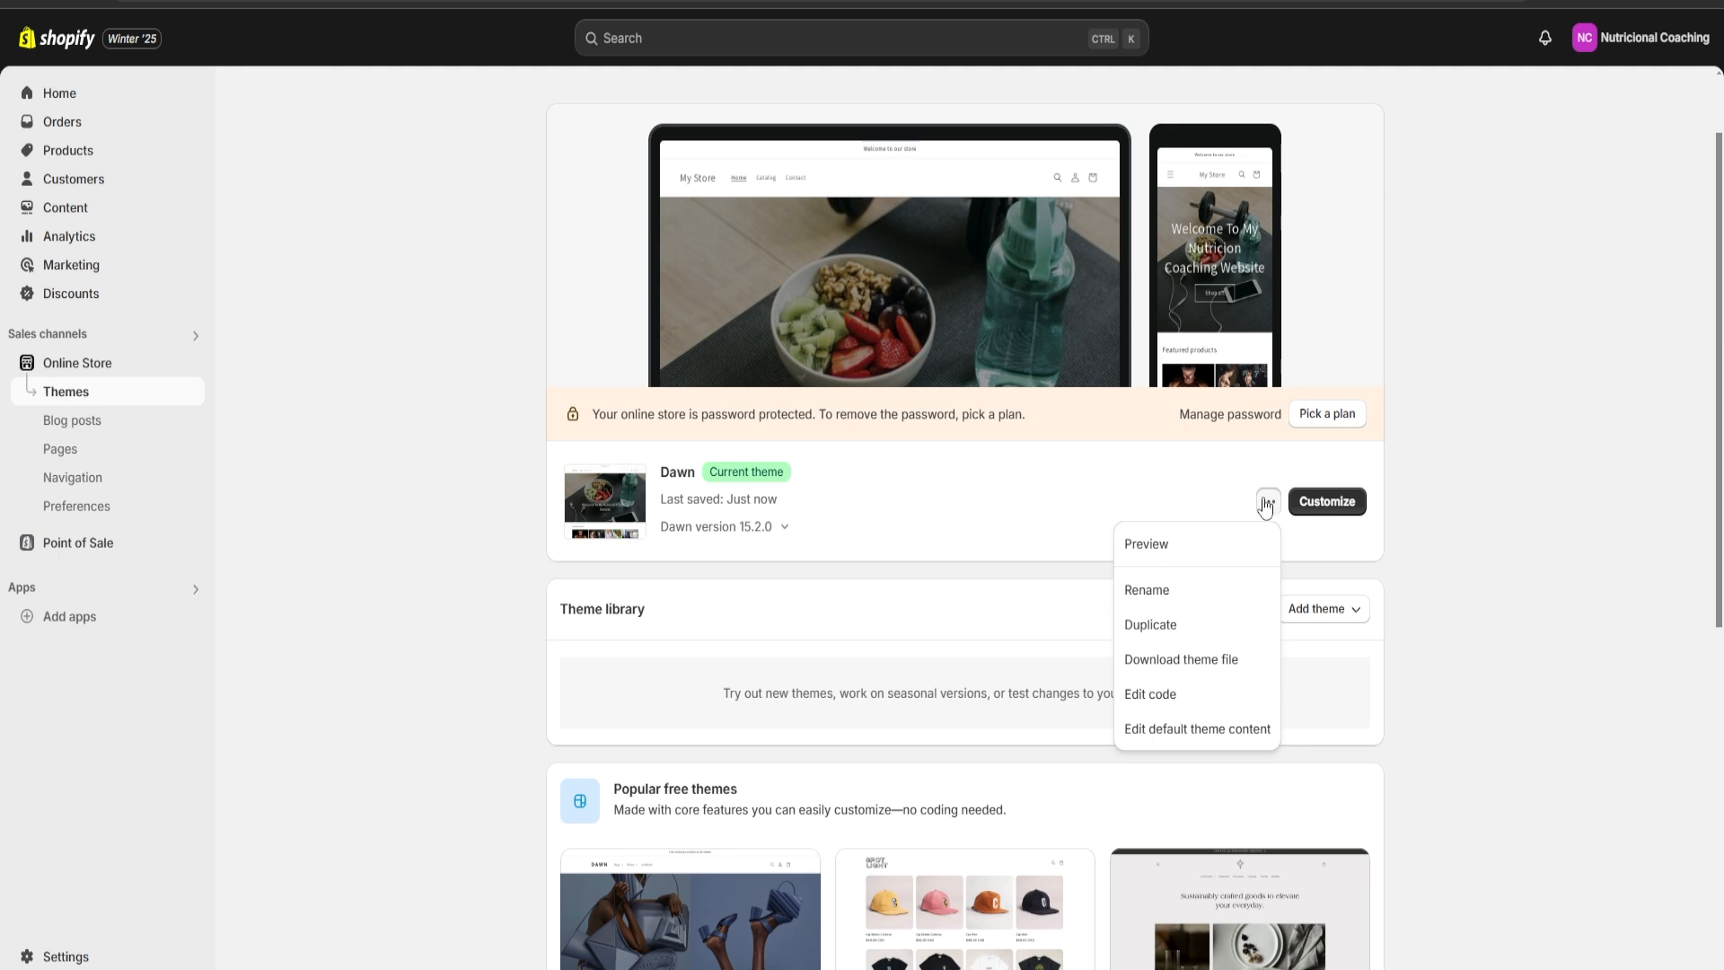
pyautogui.click(1149, 544)
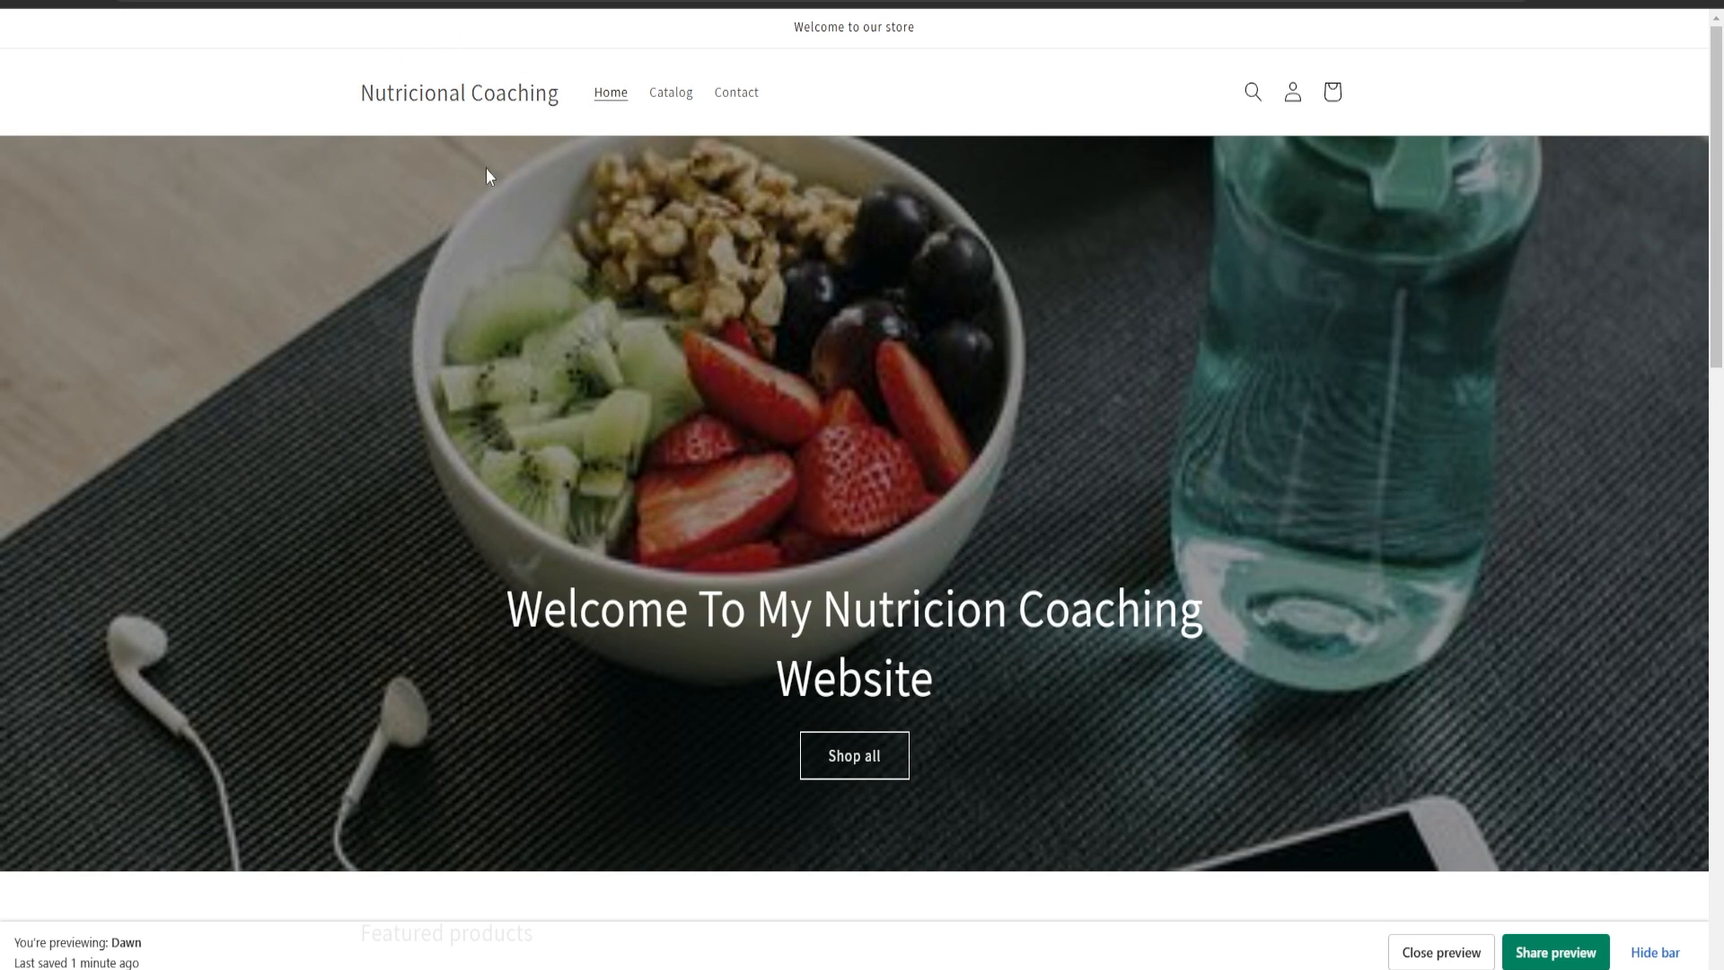
# - Review the previewed home page from the welcome banner through the featured products and Nutricional Coaching section, then close the preview
pyautogui.scroll(-15, 718, 415)
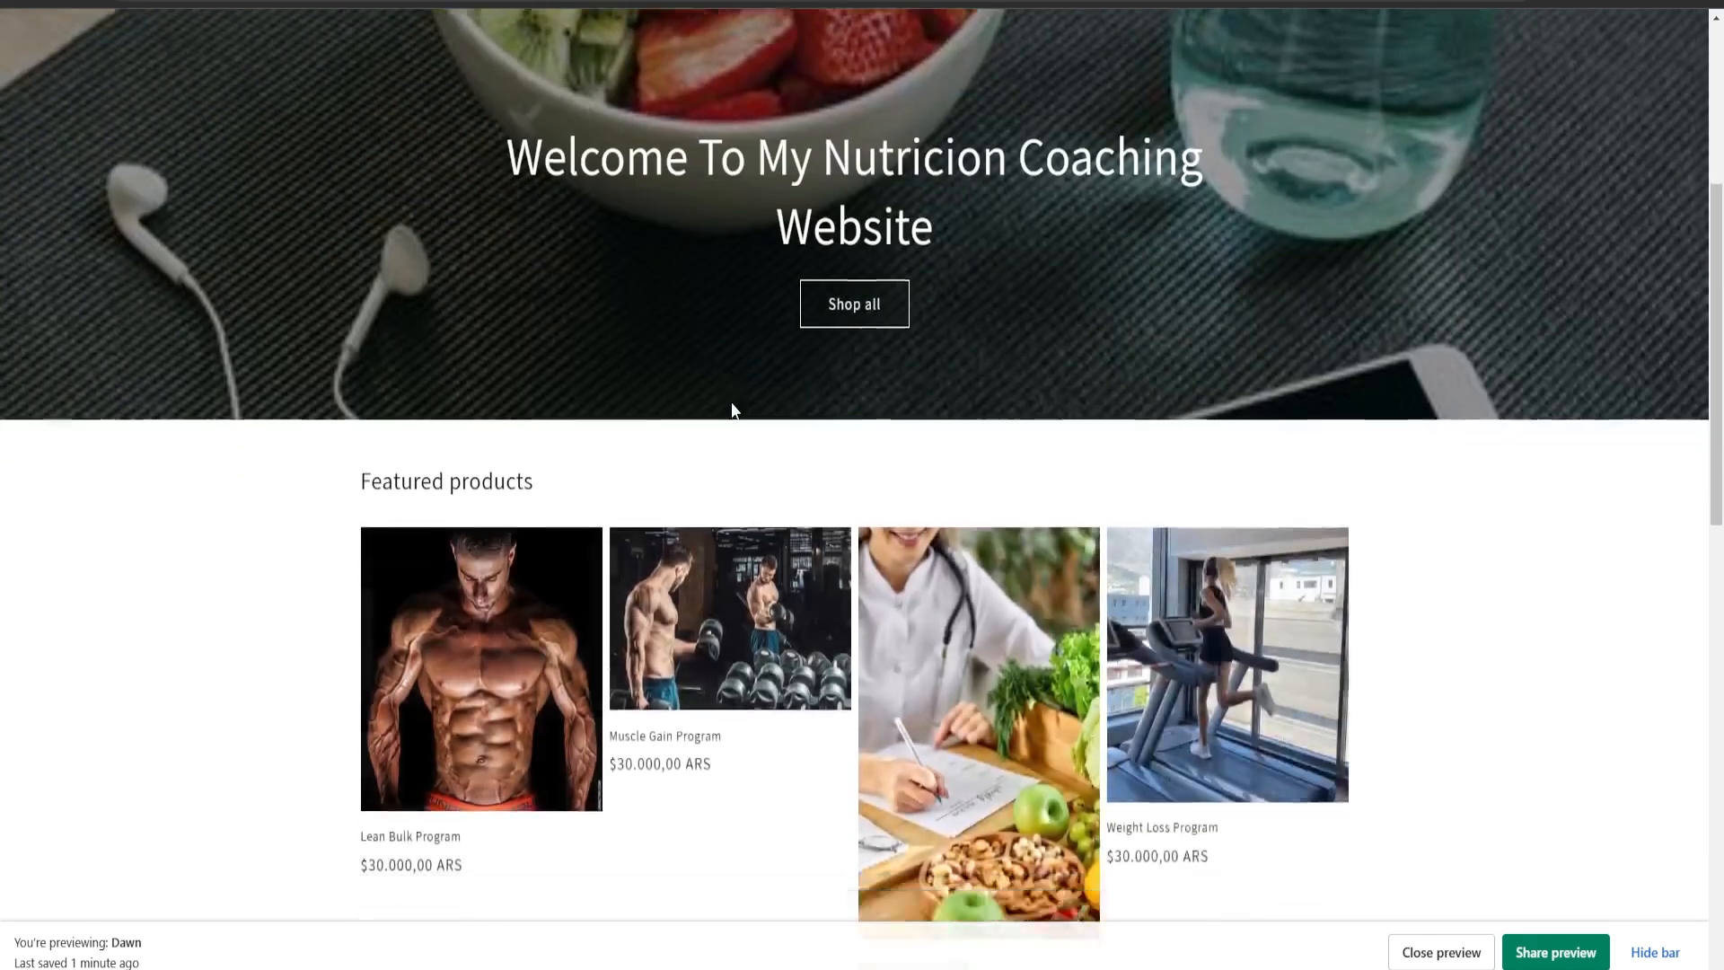
pyautogui.scroll(-2, 734, 416)
pyautogui.scroll(4, 732, 462)
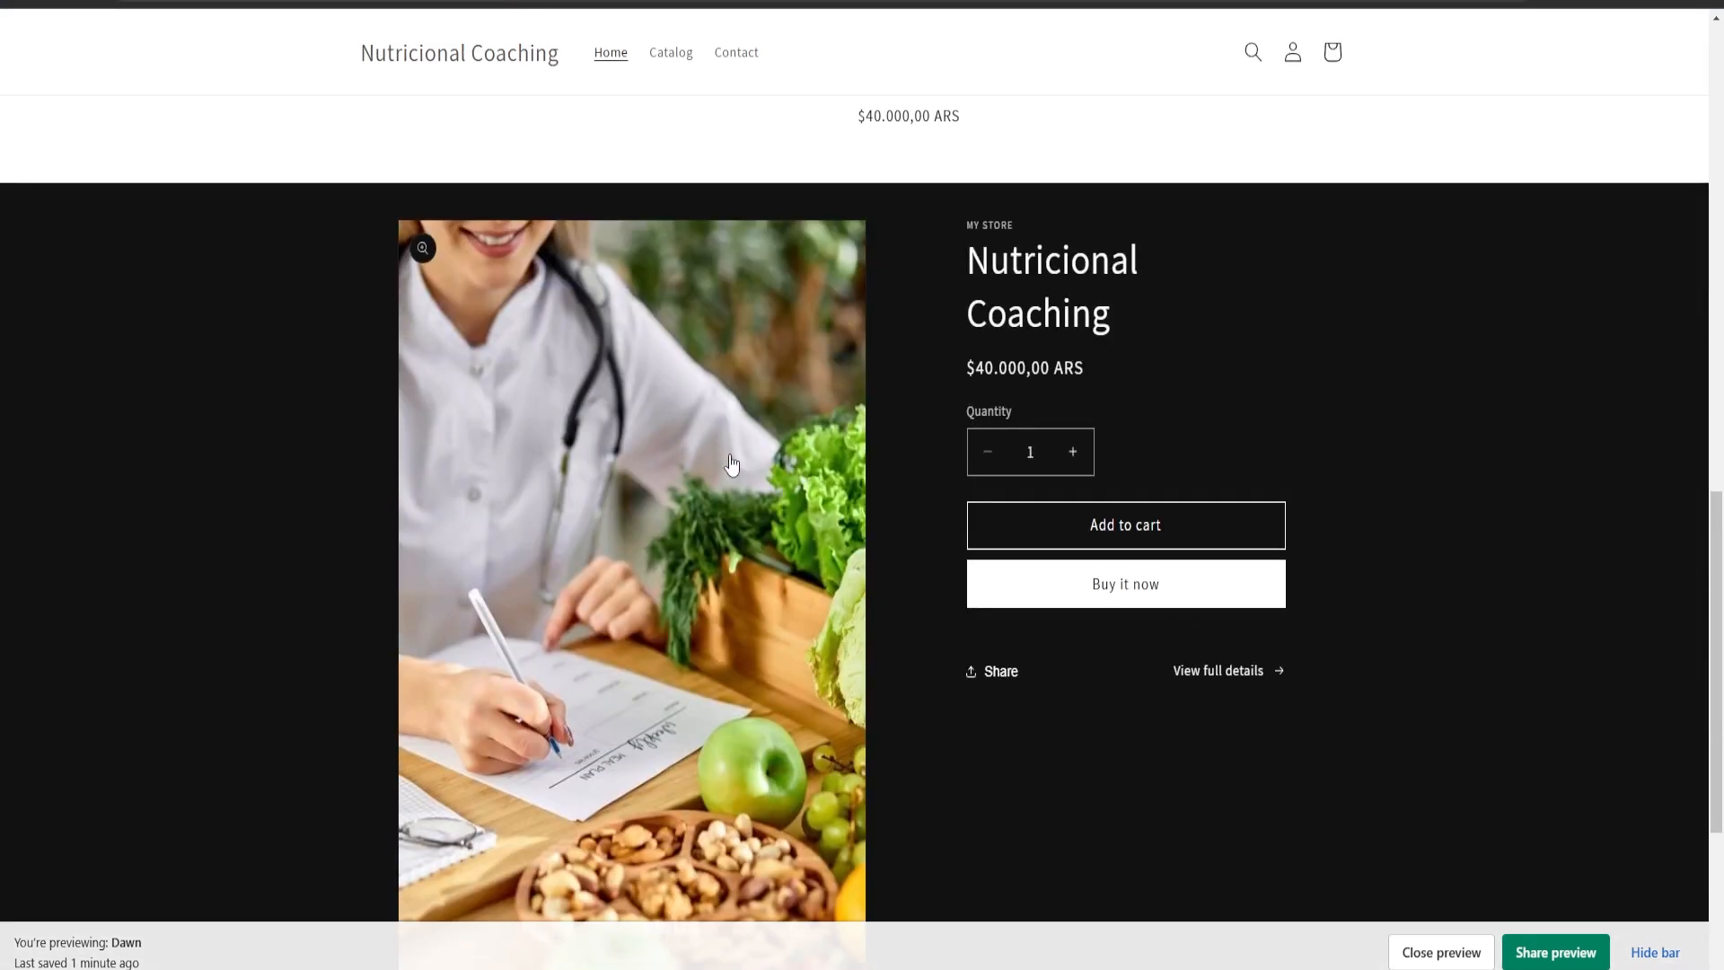
pyautogui.scroll(-2, 736, 476)
pyautogui.scroll(2, 744, 492)
pyautogui.scroll(-1, 748, 492)
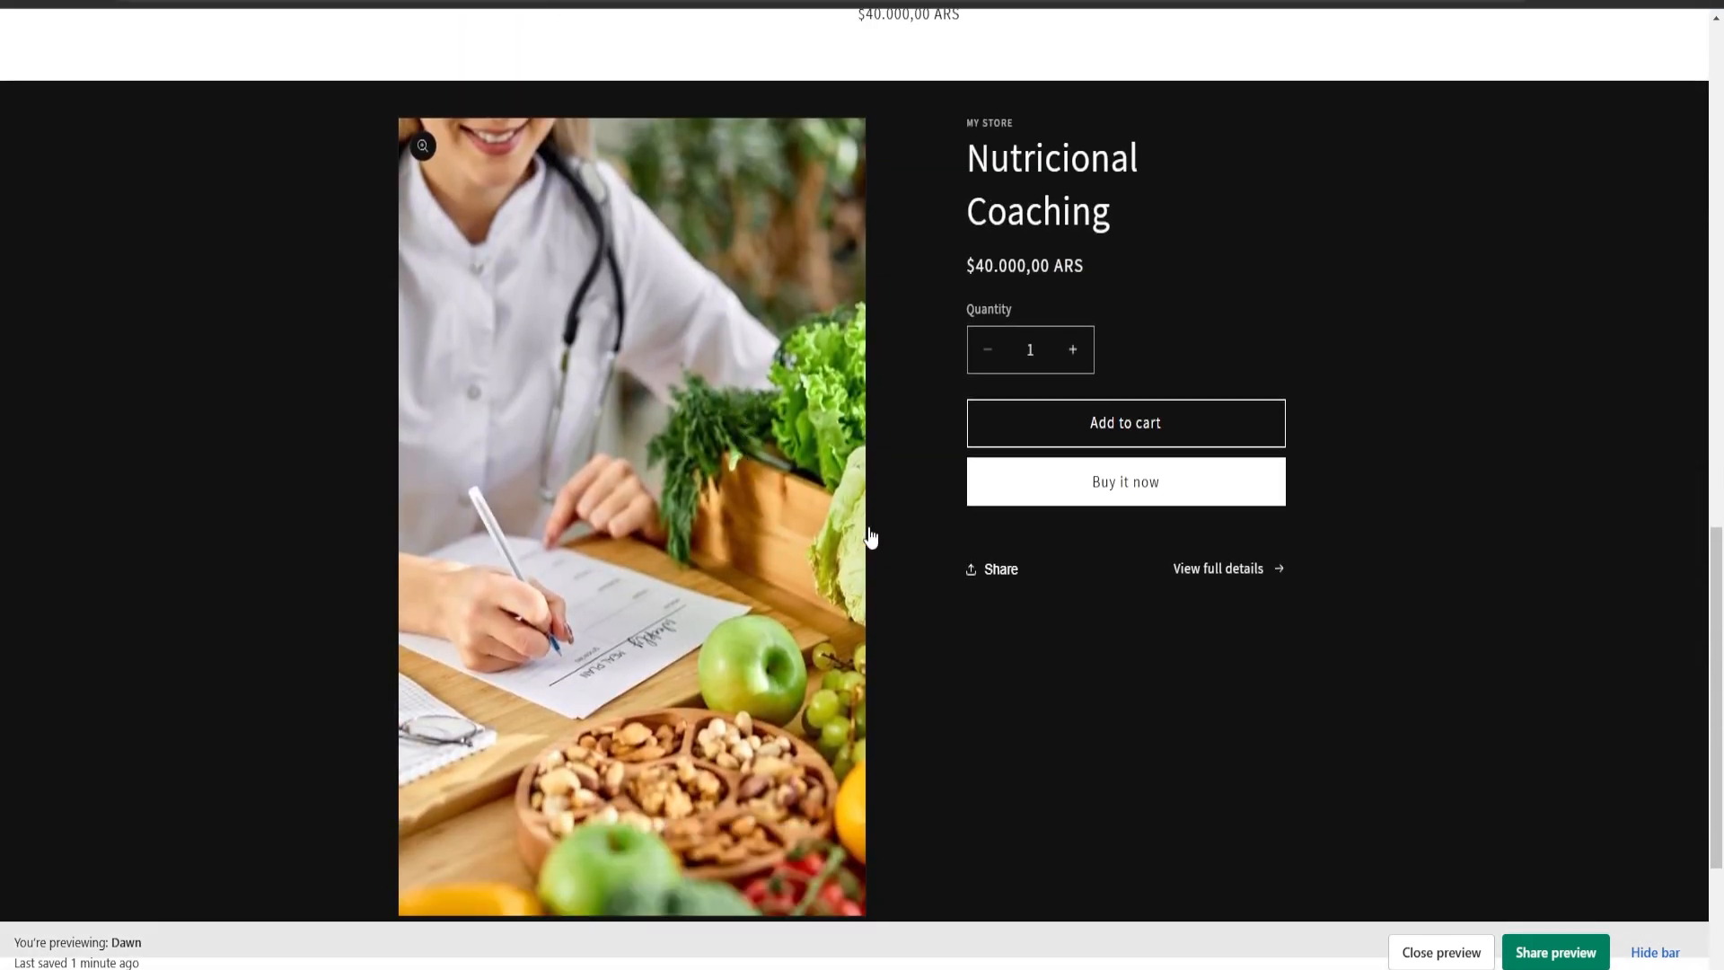
pyautogui.scroll(15, 865, 539)
pyautogui.scroll(2, 983, 628)
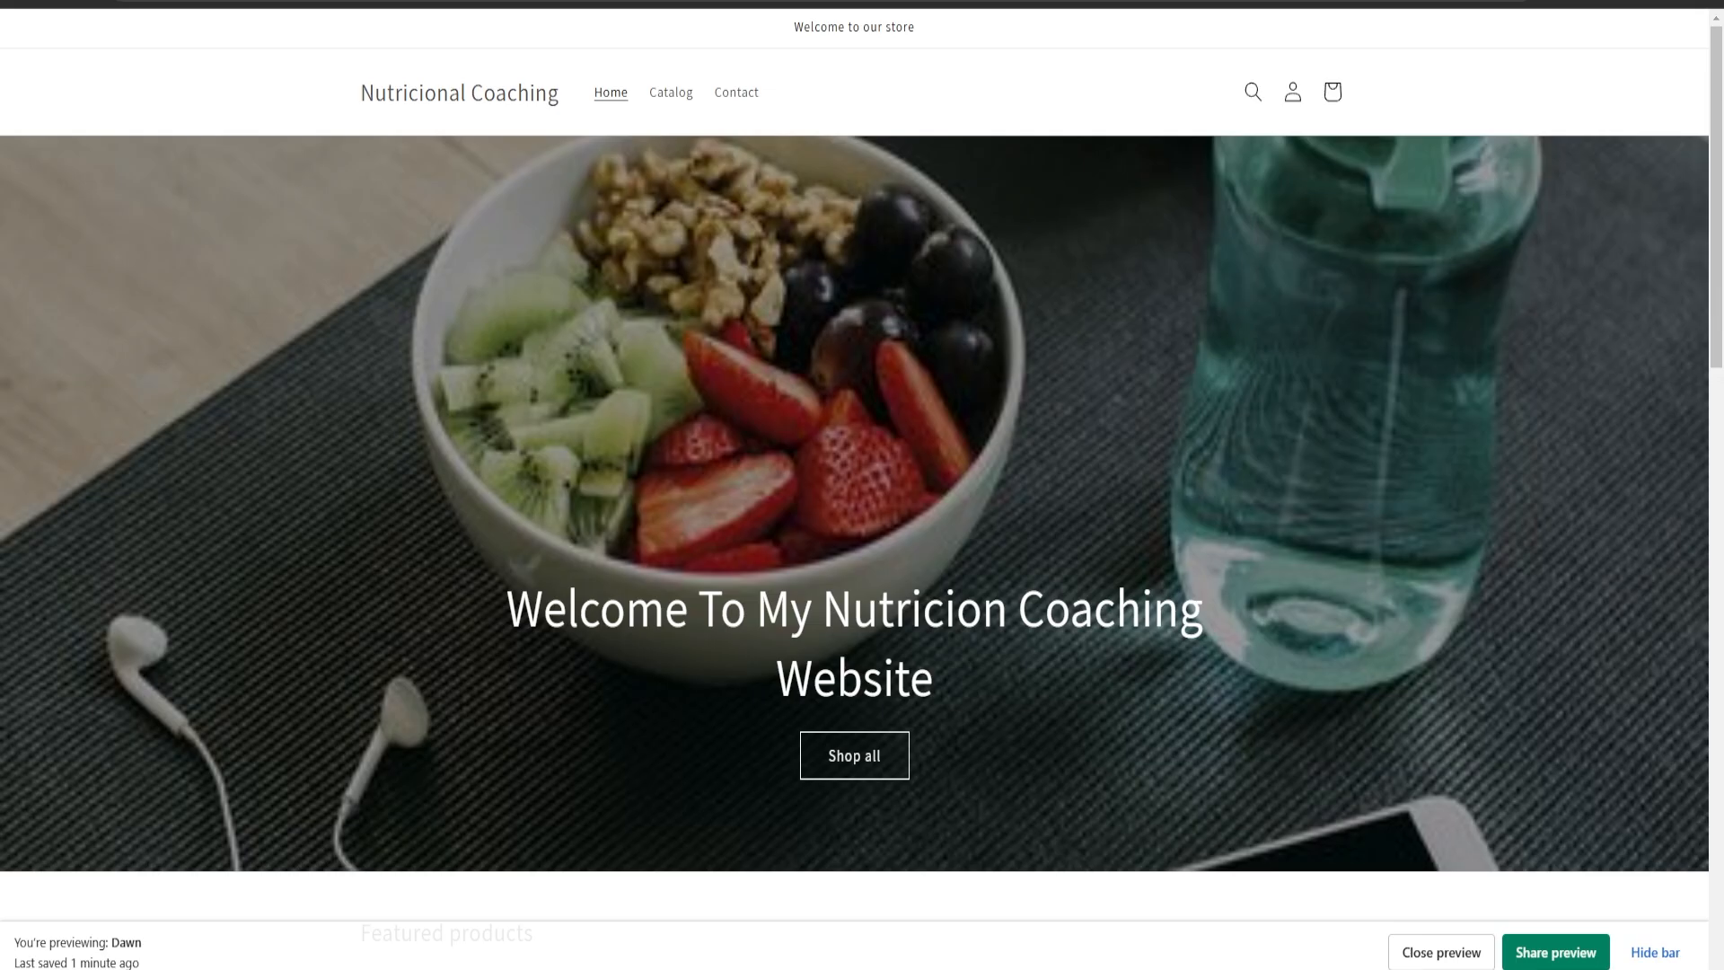
pyautogui.hotkey('ctrl', 'w')
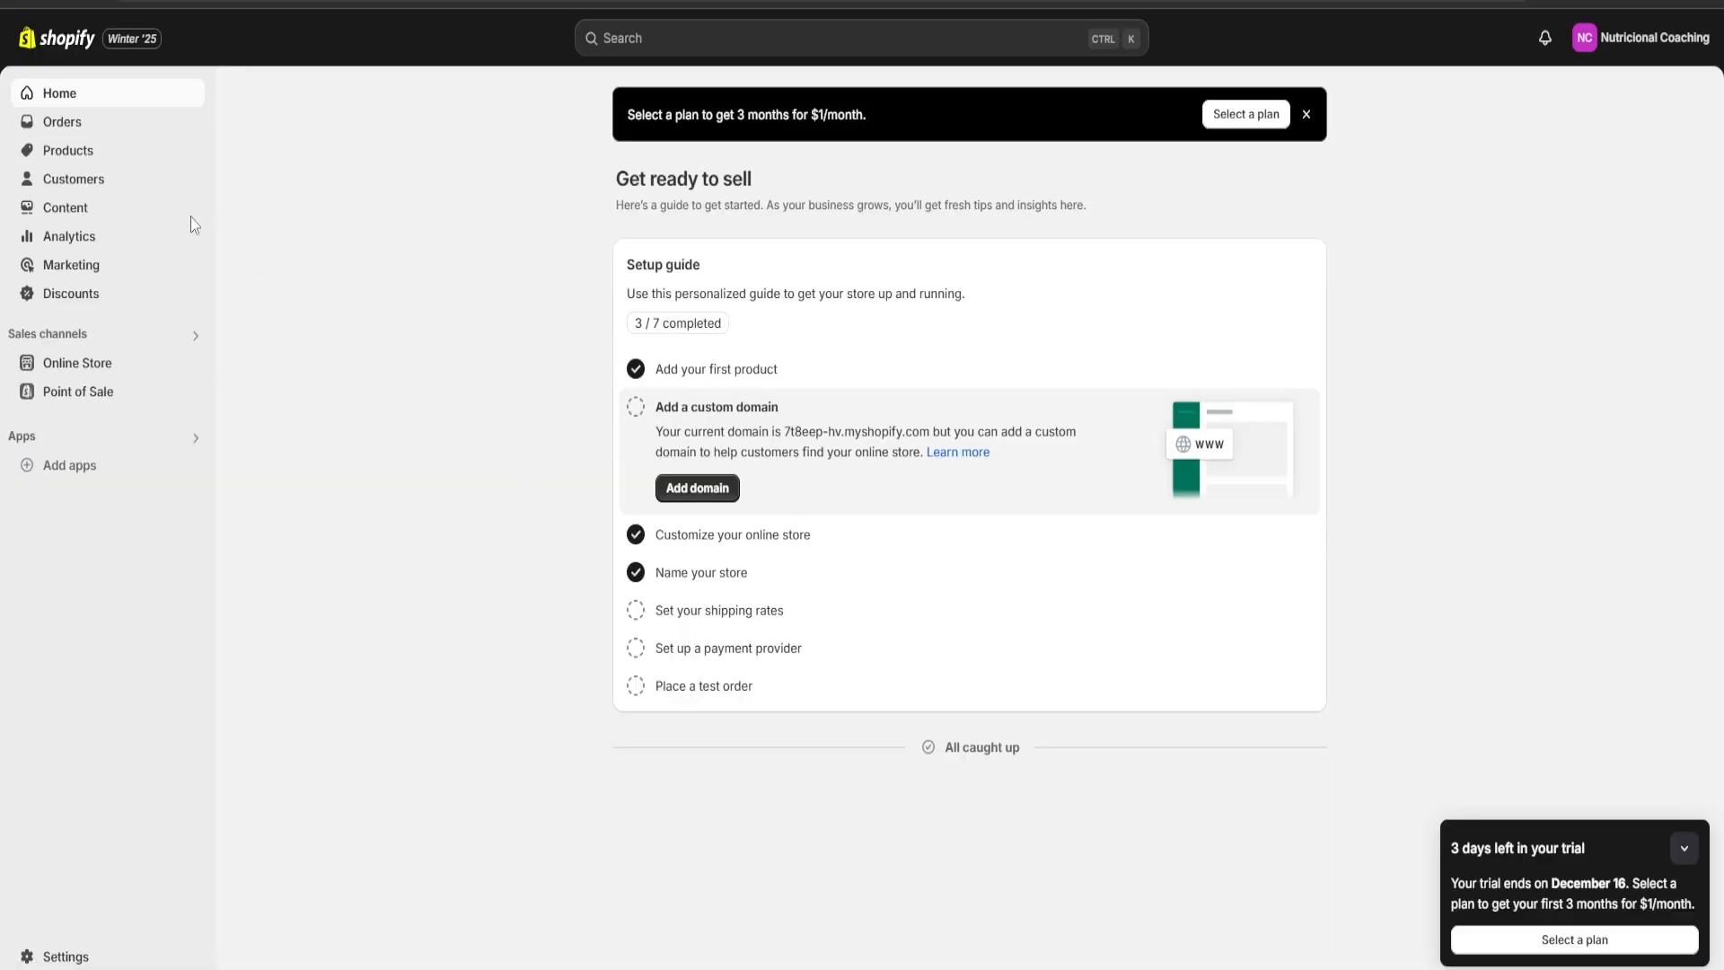
# - Open the store analytics and examine the sales, sessions, orders, customer and traffic reports across the whole dashboard
pyautogui.click(68, 239)
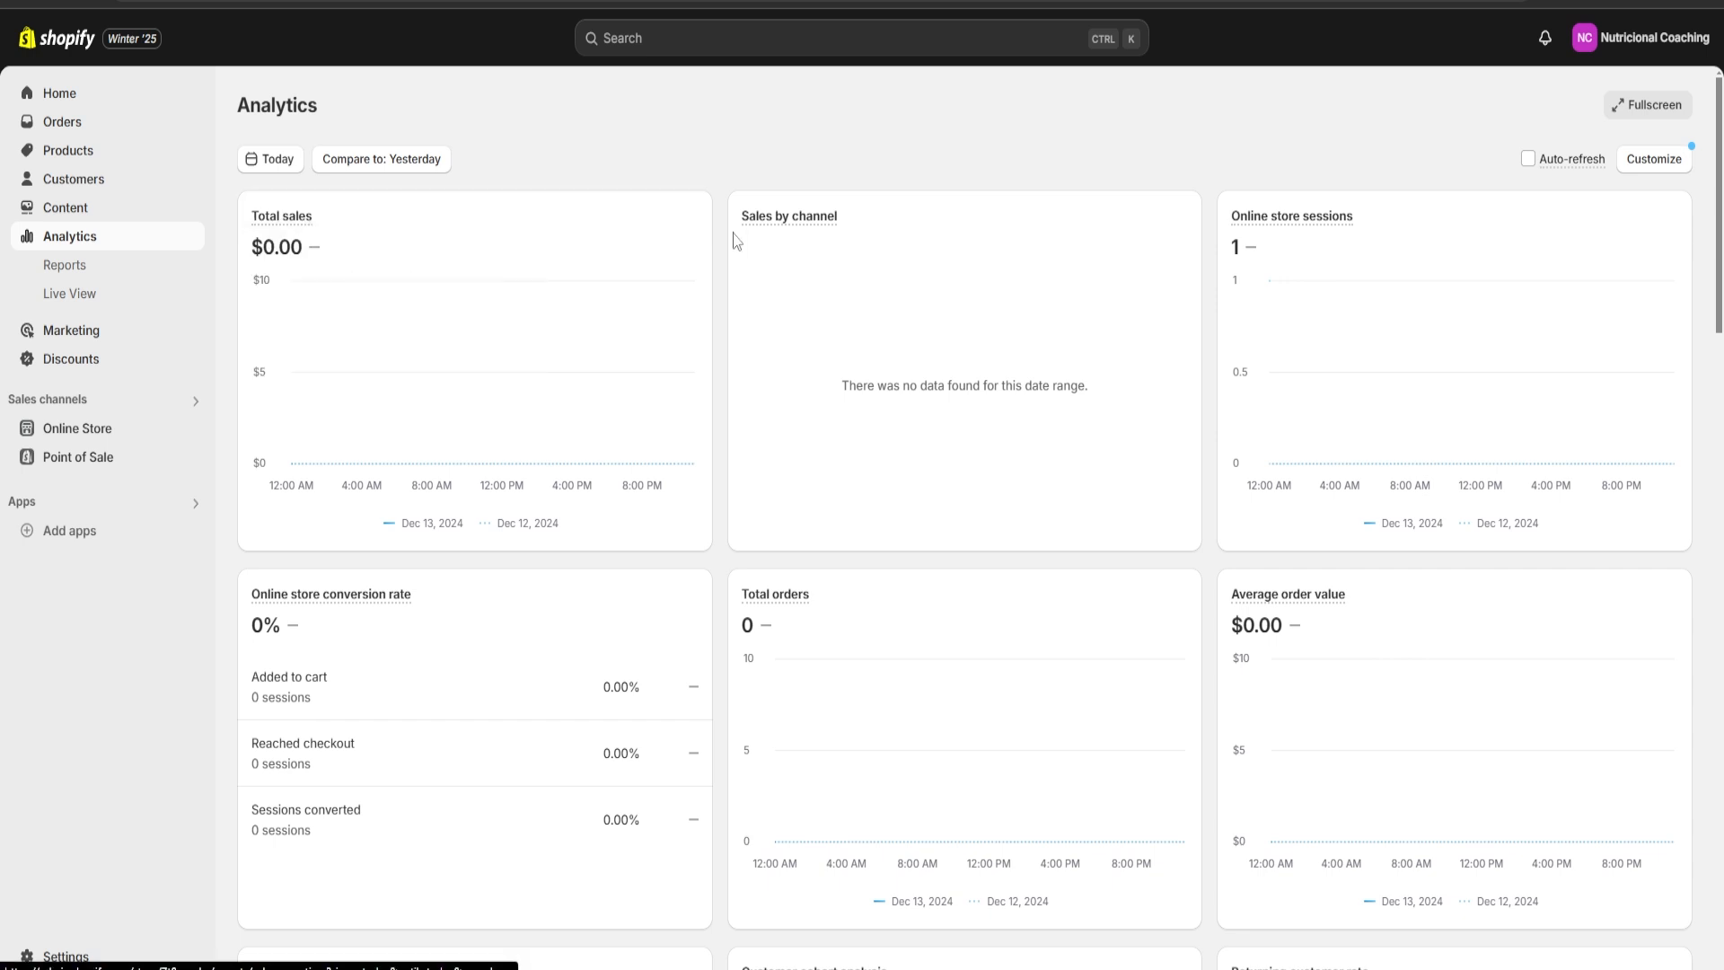
pyautogui.moveTo(779, 225)
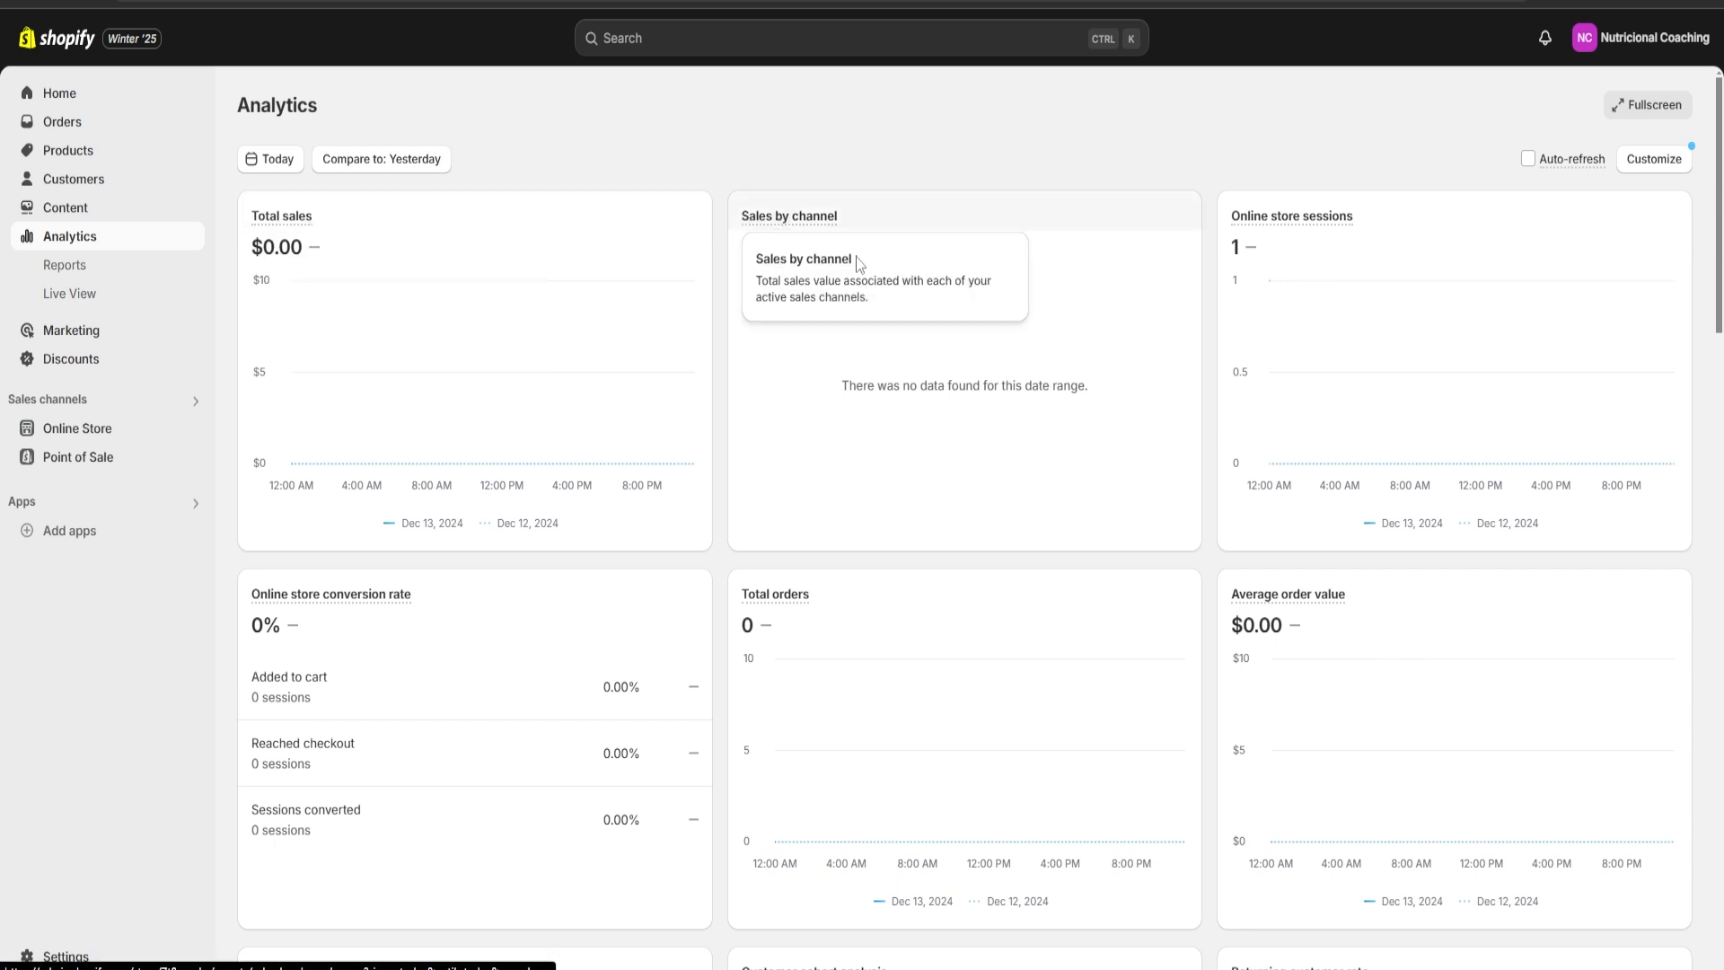
pyautogui.moveTo(761, 600)
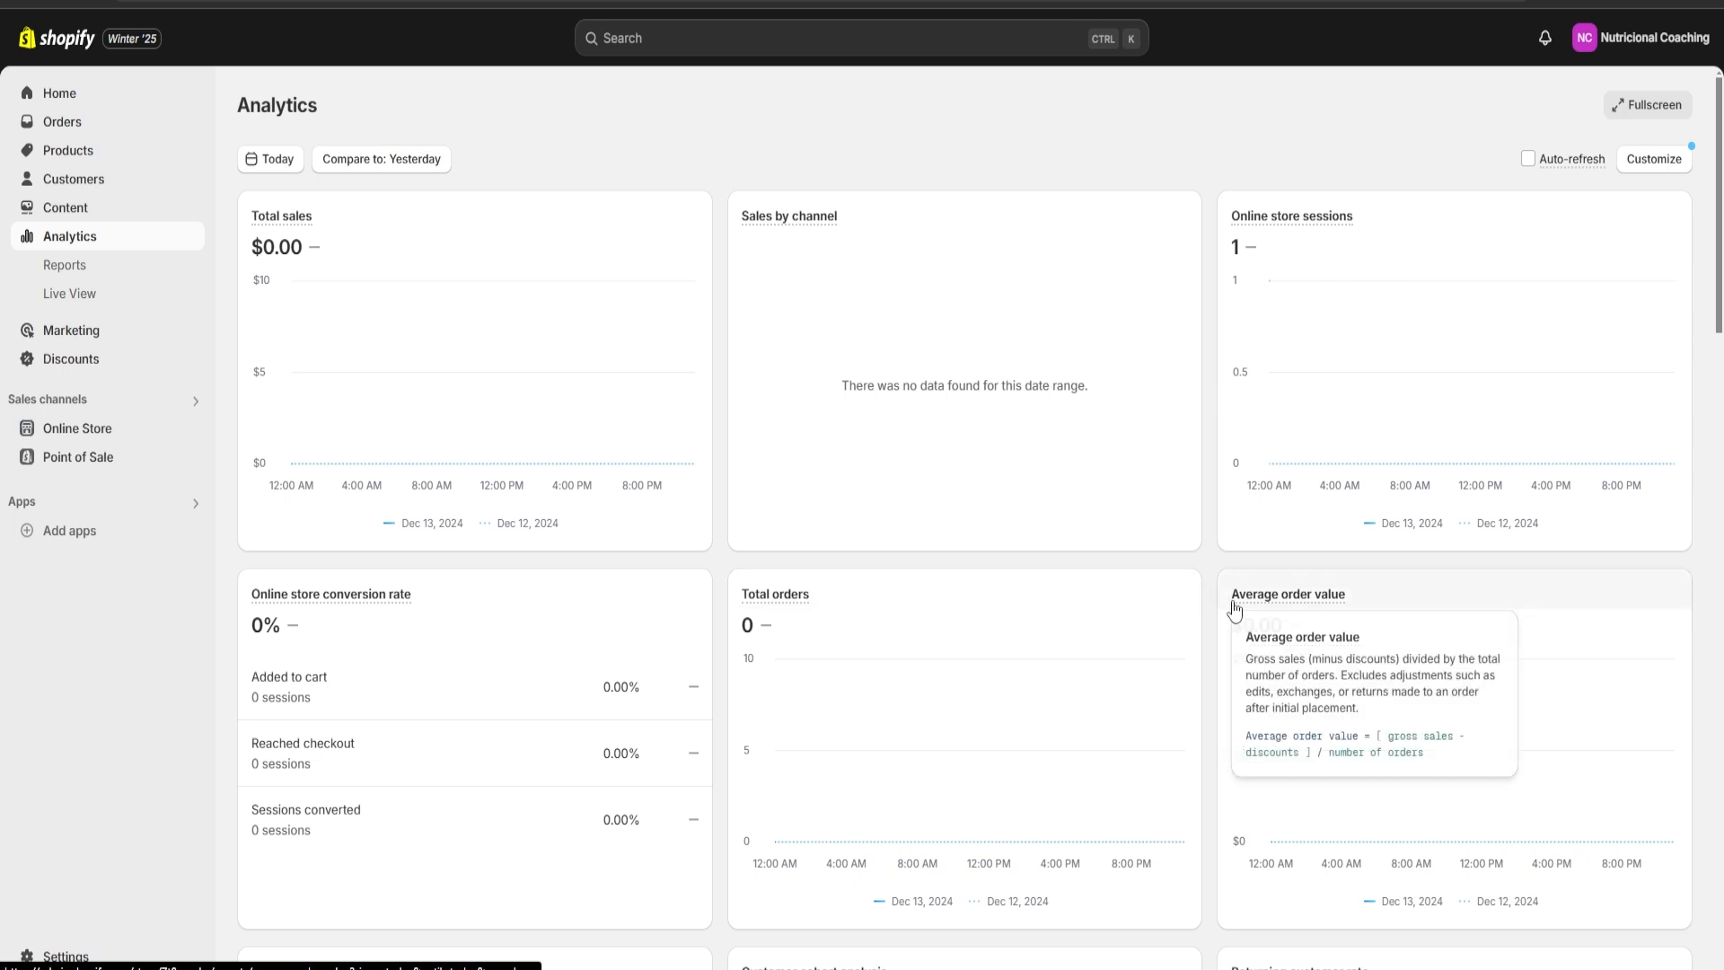
pyautogui.scroll(-2, 1050, 460)
pyautogui.scroll(-10, 1050, 460)
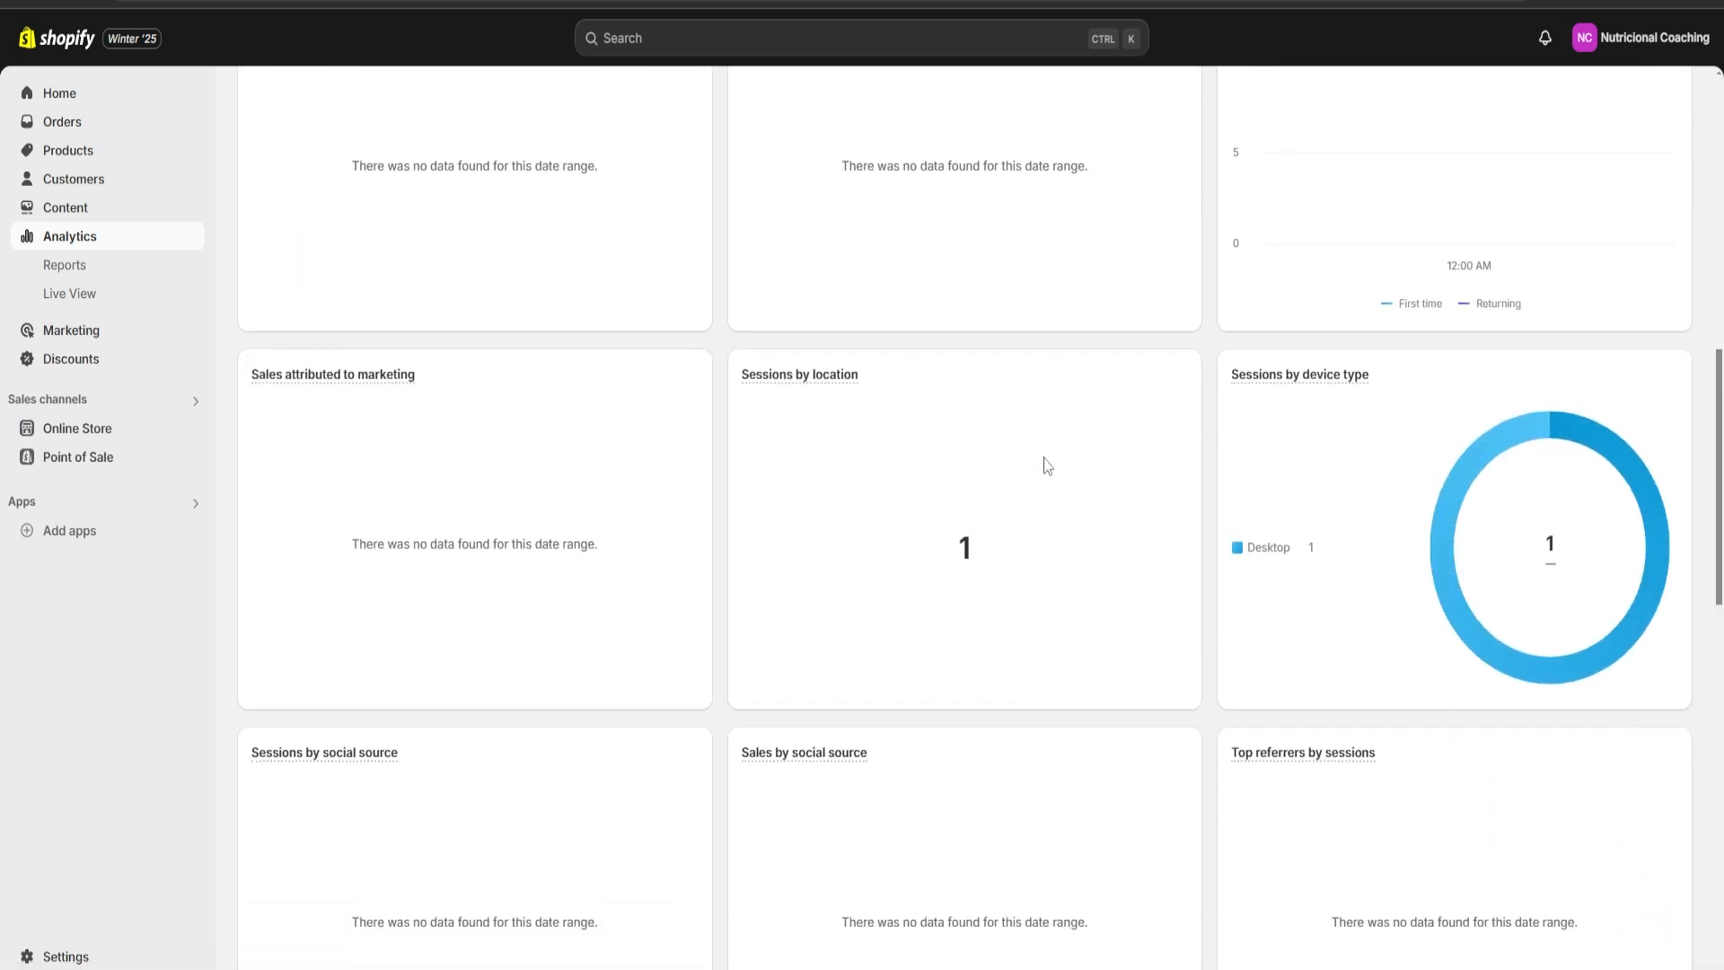
pyautogui.scroll(3, 1081, 496)
pyautogui.scroll(10, 1207, 543)
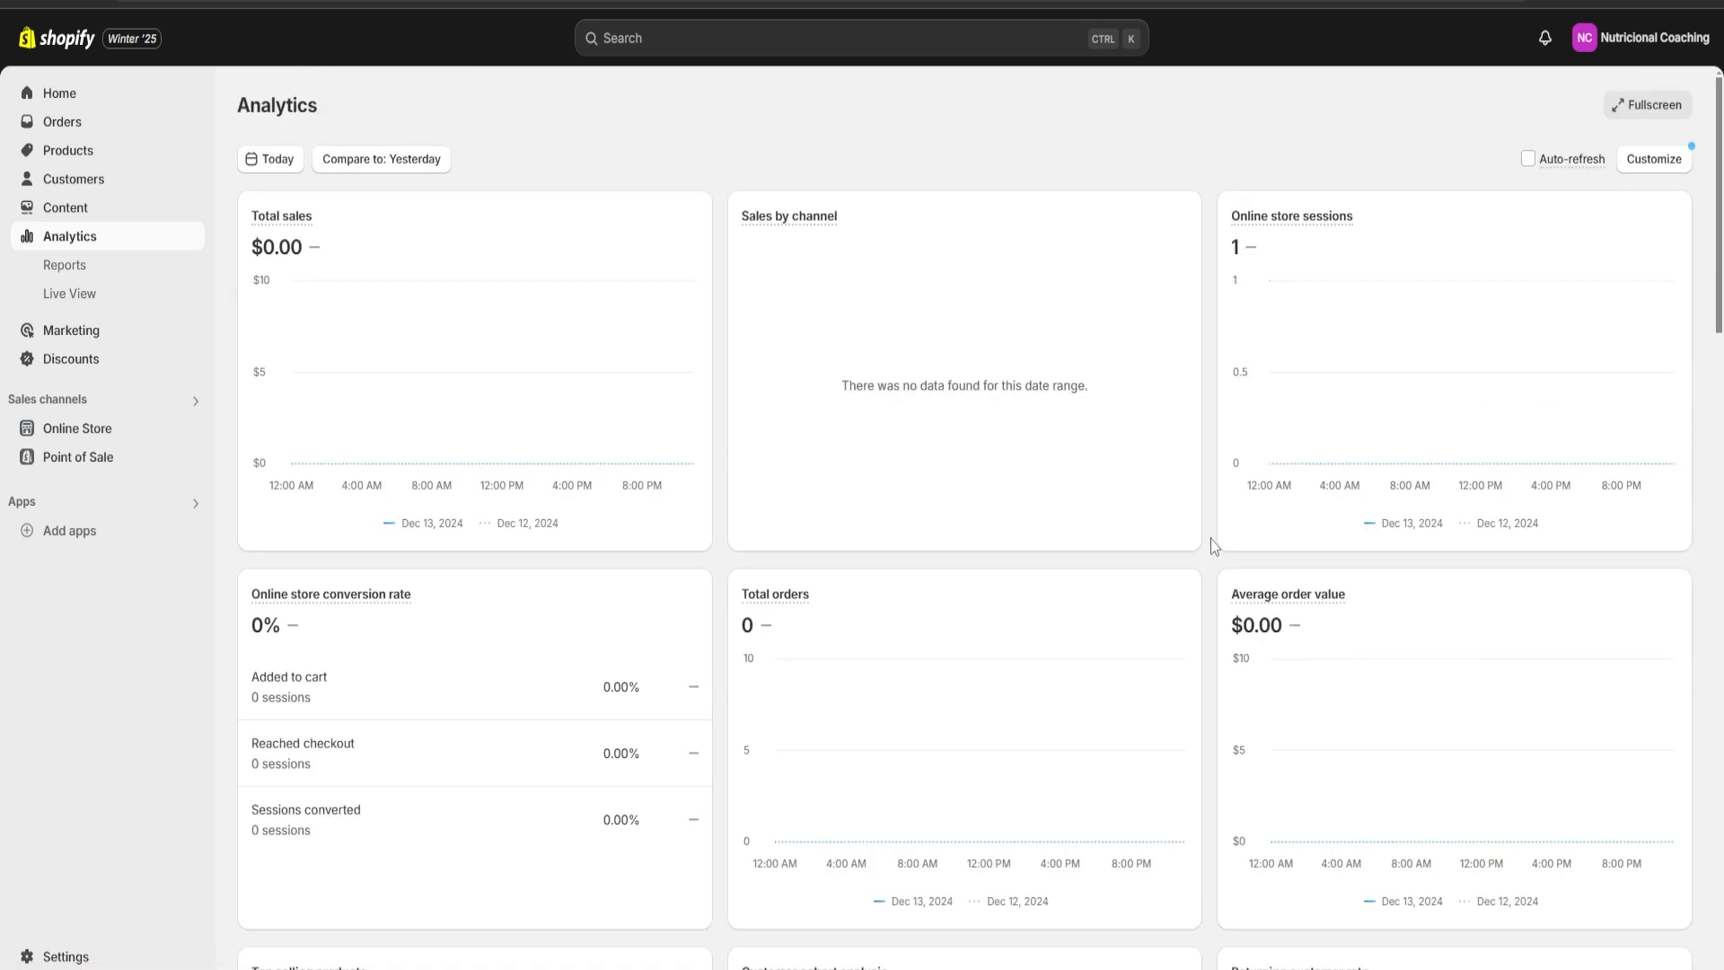
pyautogui.scroll(-5, 1219, 495)
pyautogui.scroll(-15, 1219, 496)
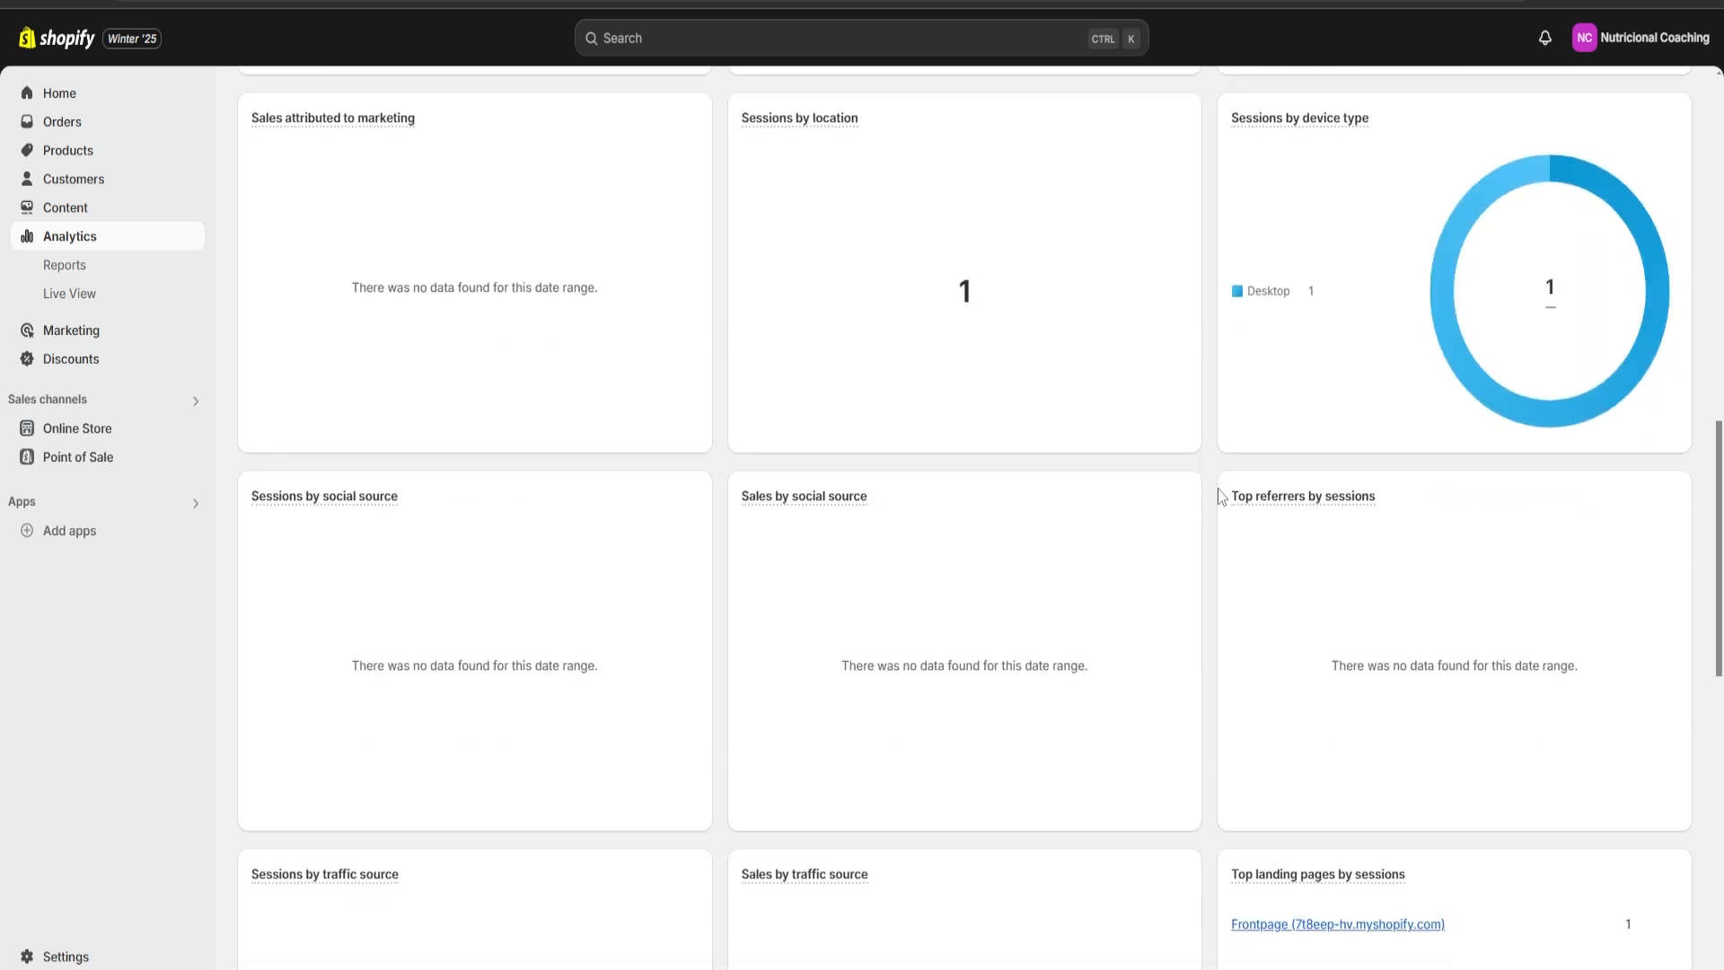
pyautogui.scroll(20, 1212, 494)
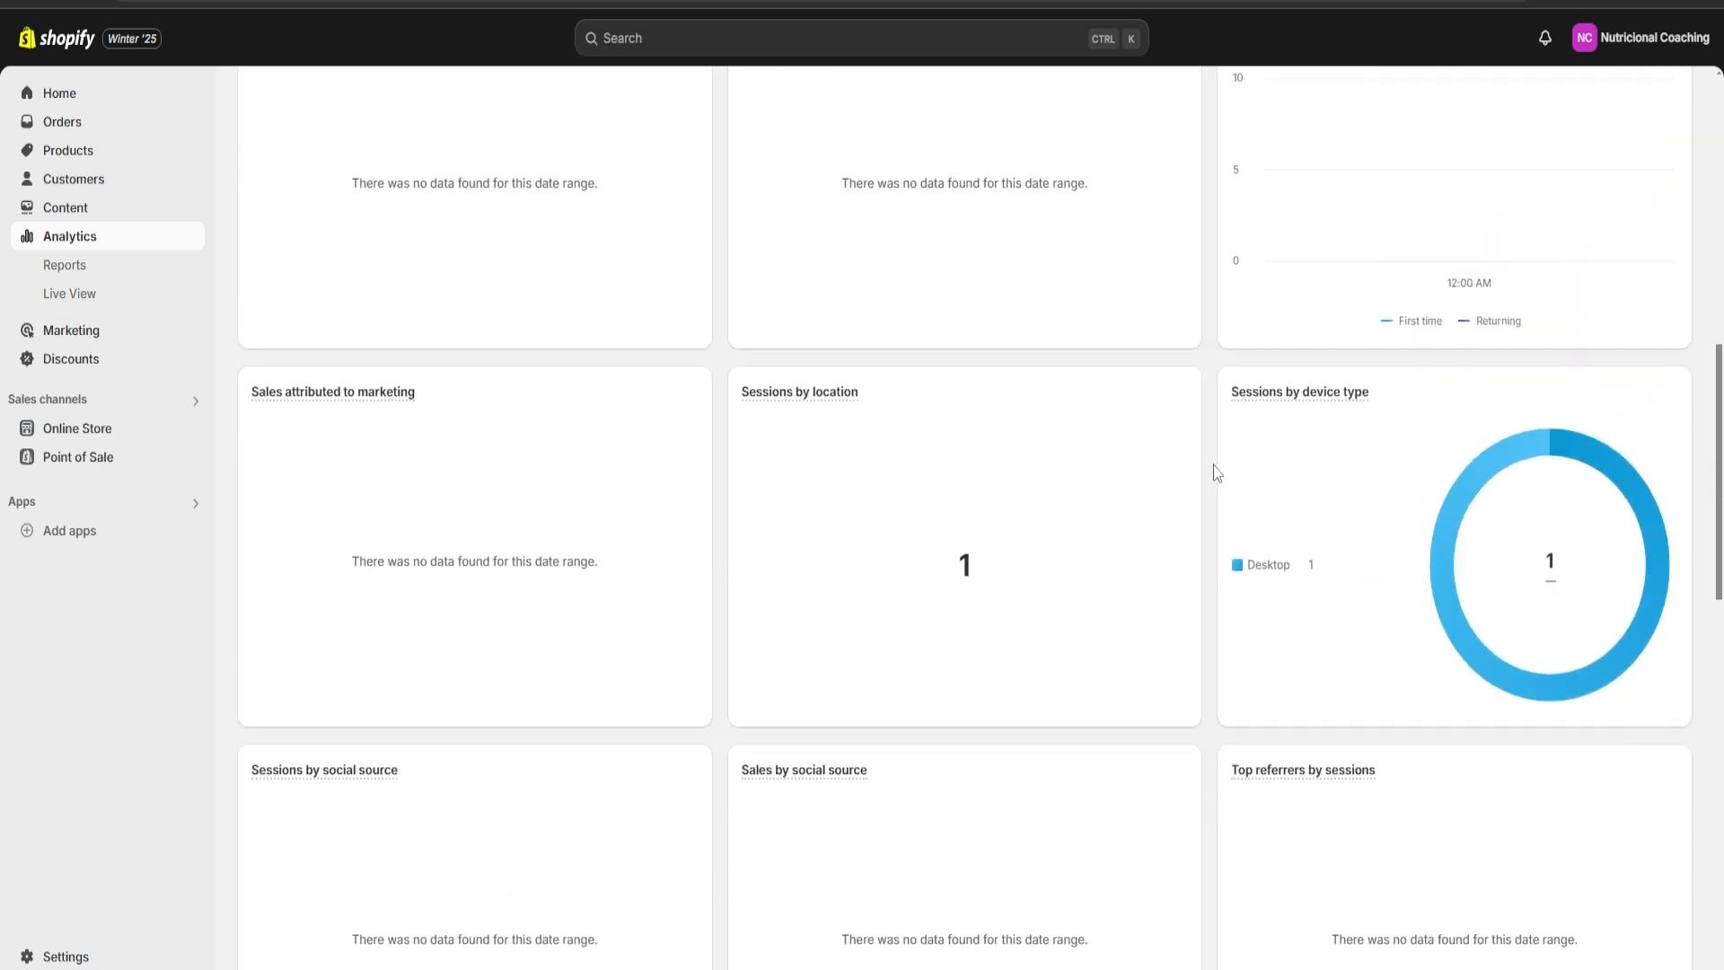
pyautogui.scroll(-12, 715, 380)
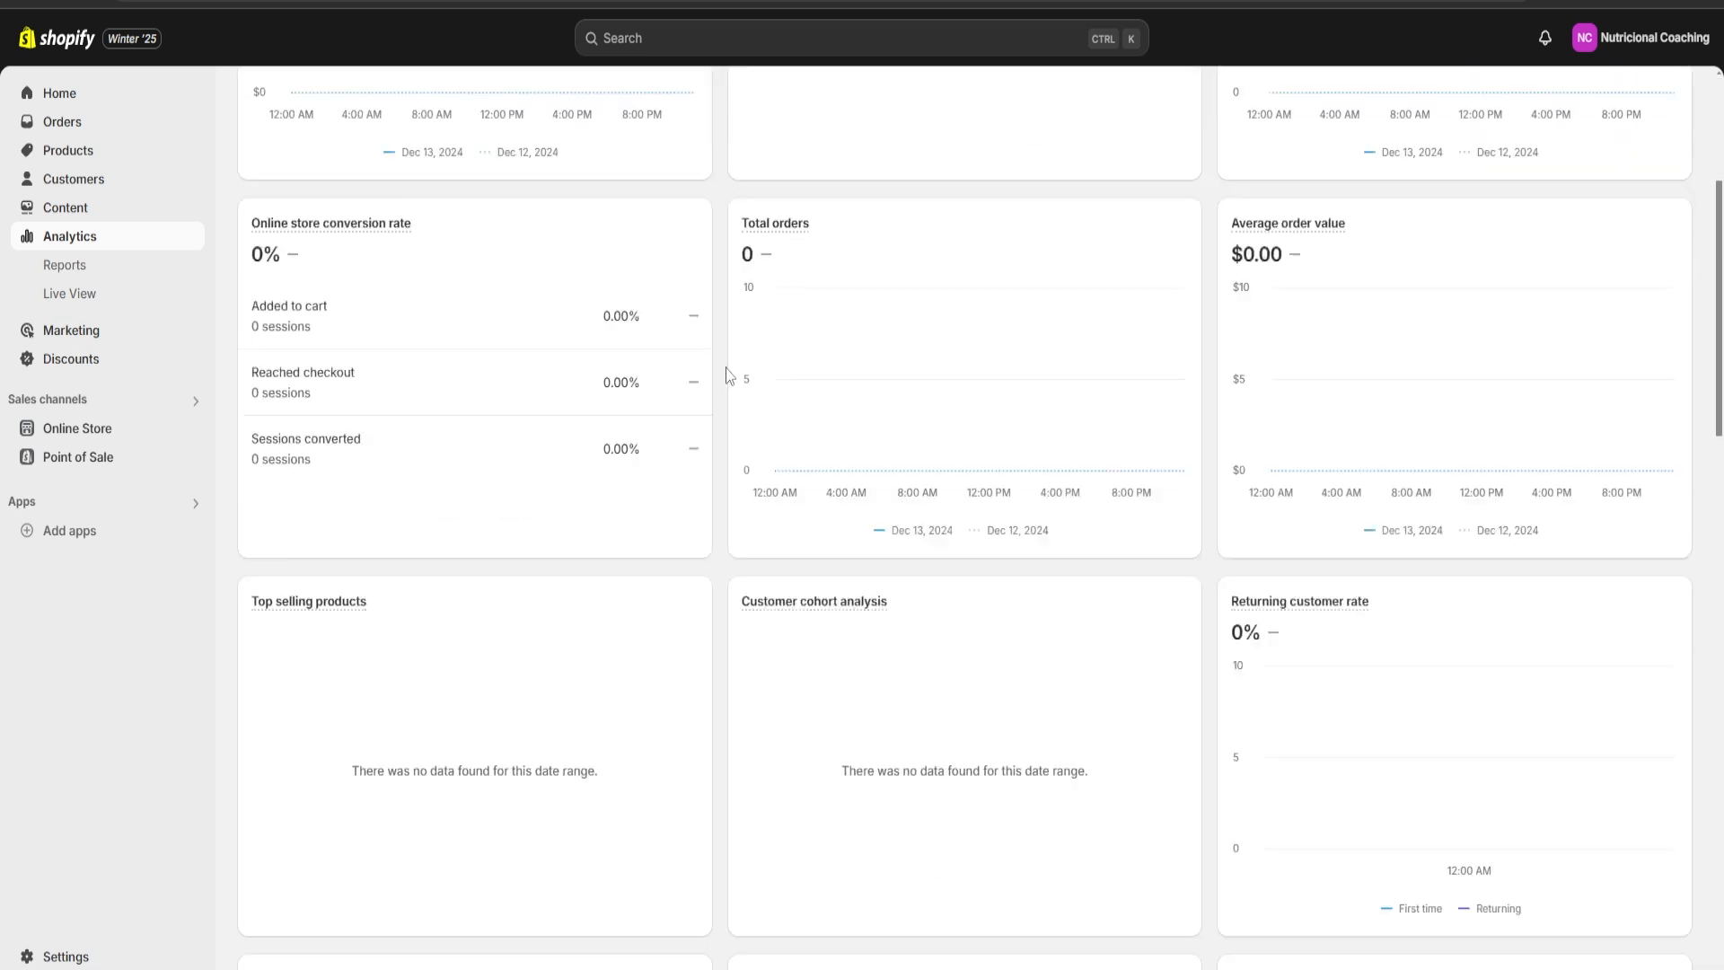
pyautogui.scroll(-12, 719, 386)
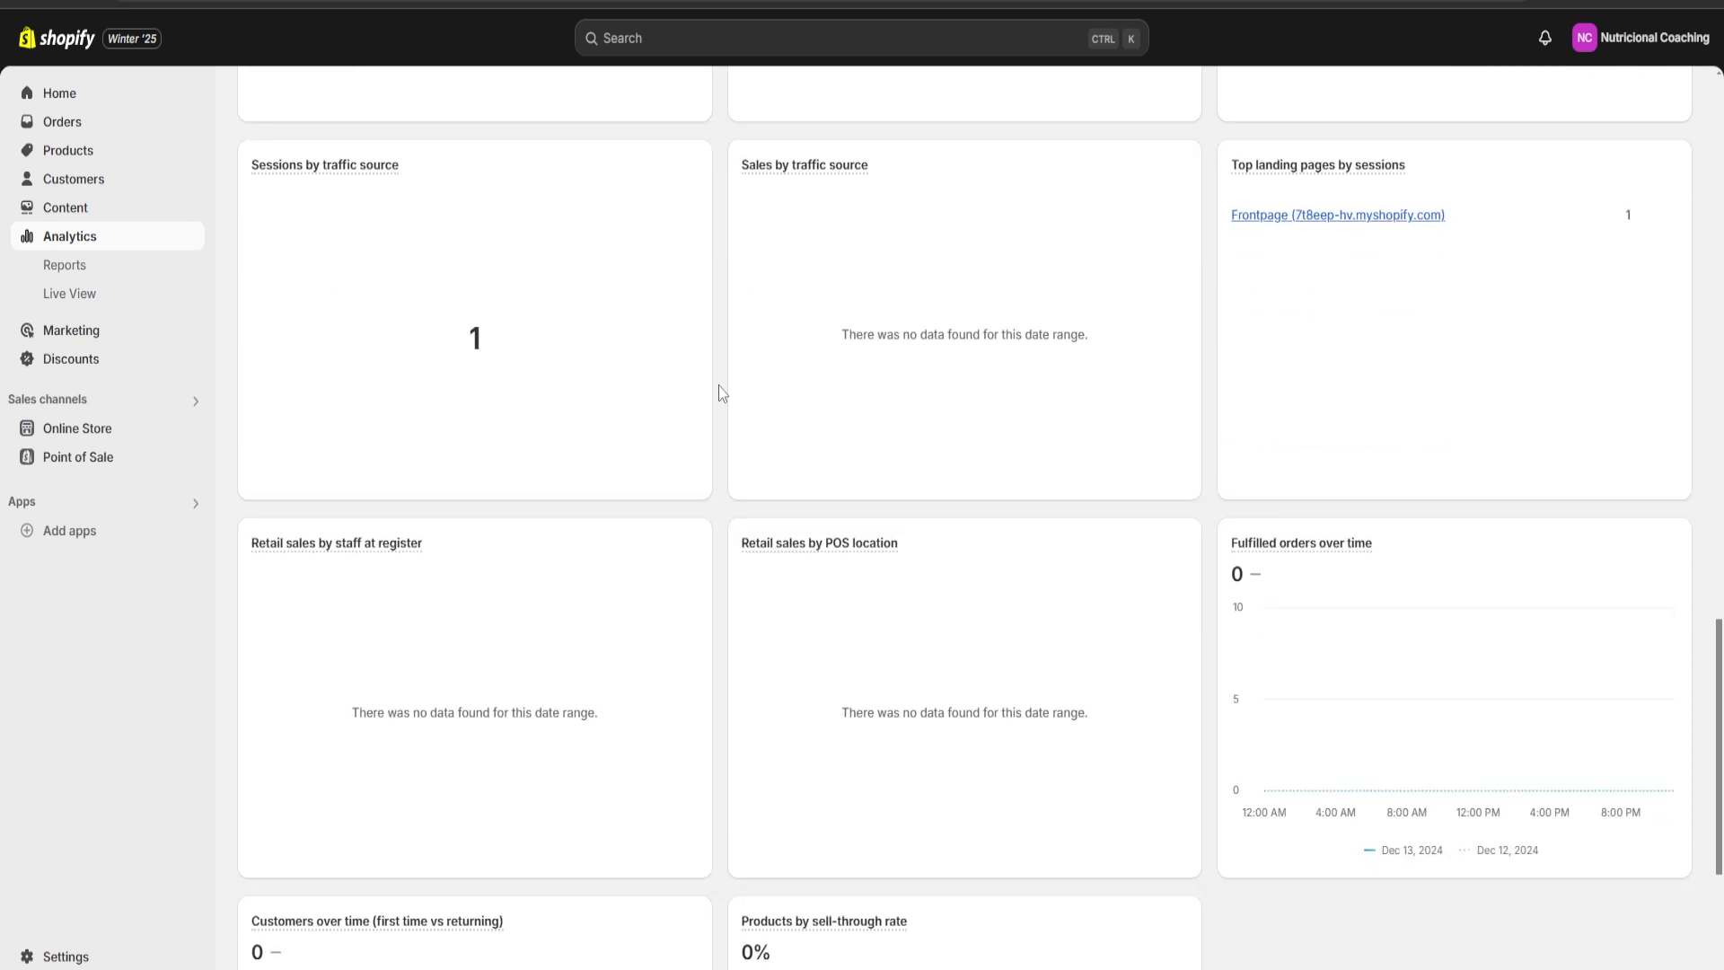
pyautogui.scroll(16, 1165, 530)
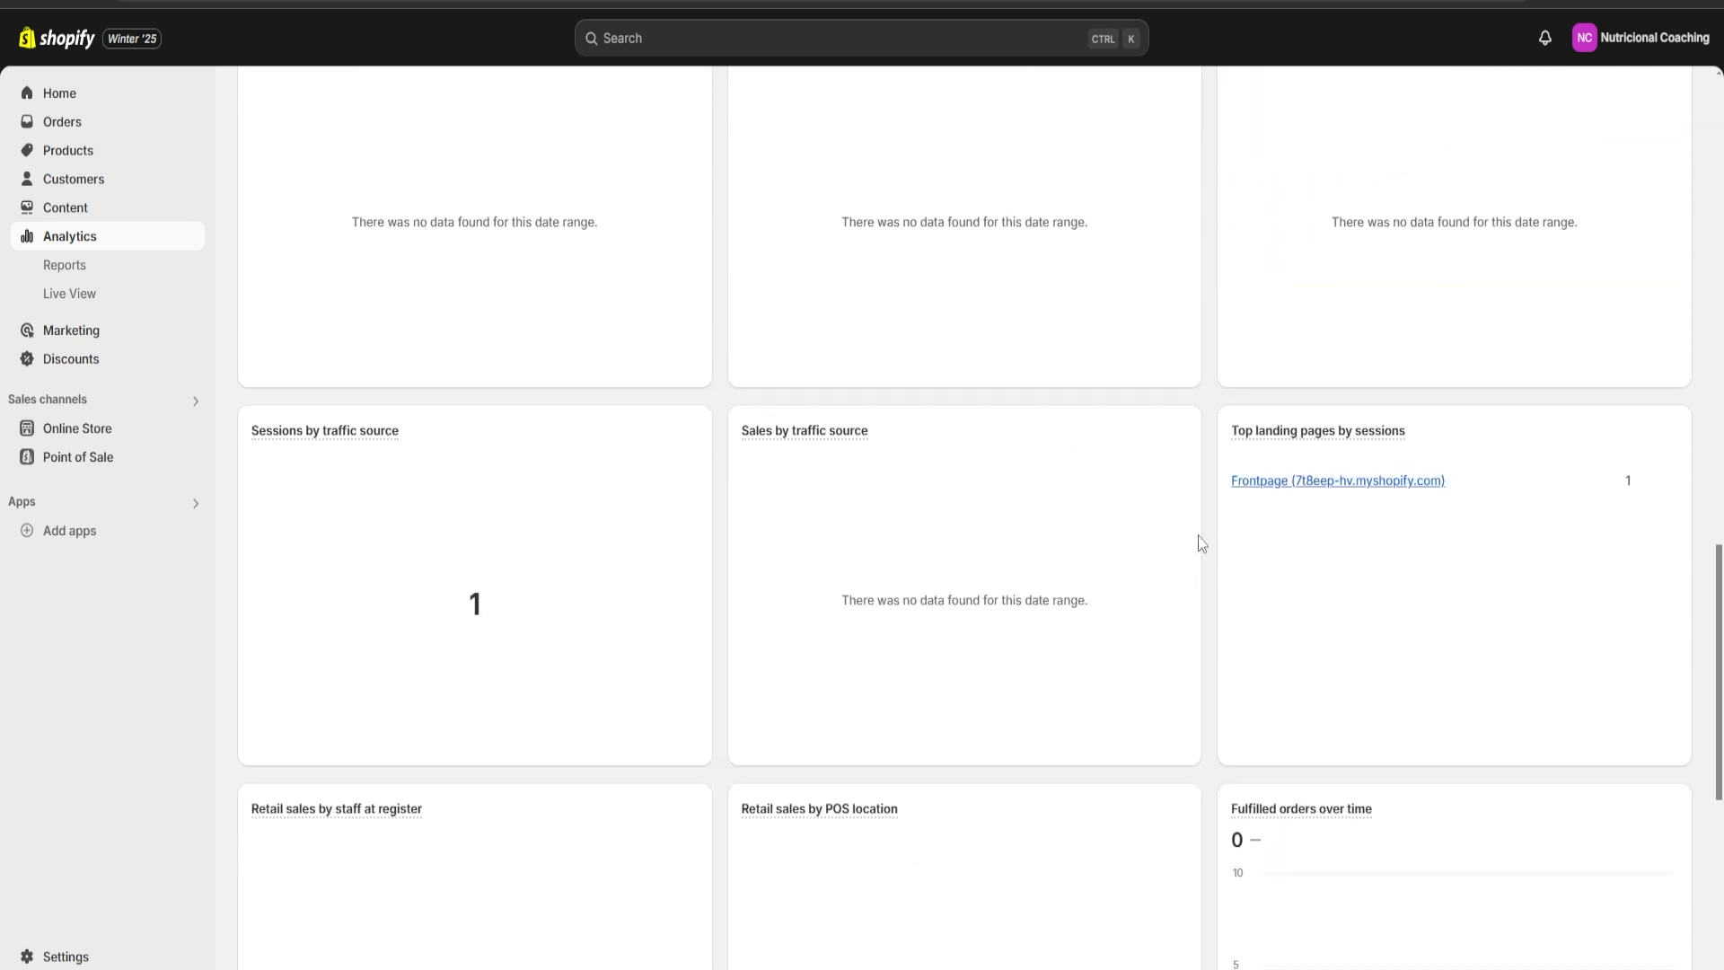
pyautogui.scroll(10, 1204, 497)
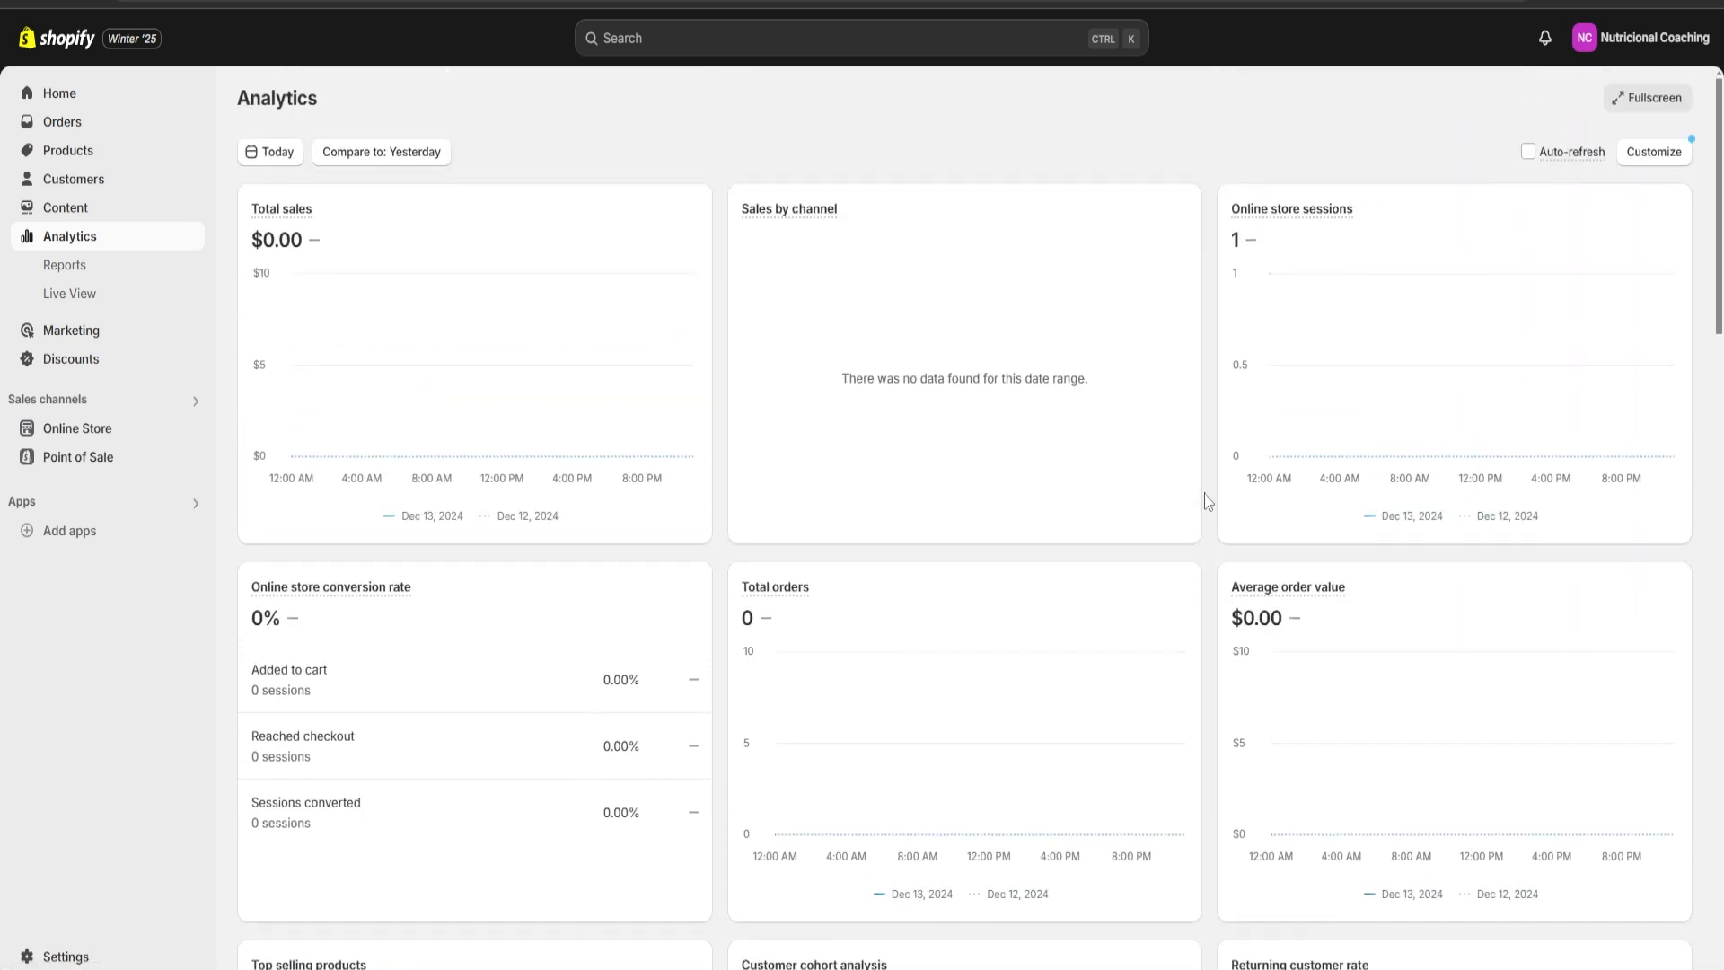
pyautogui.scroll(-15, 719, 298)
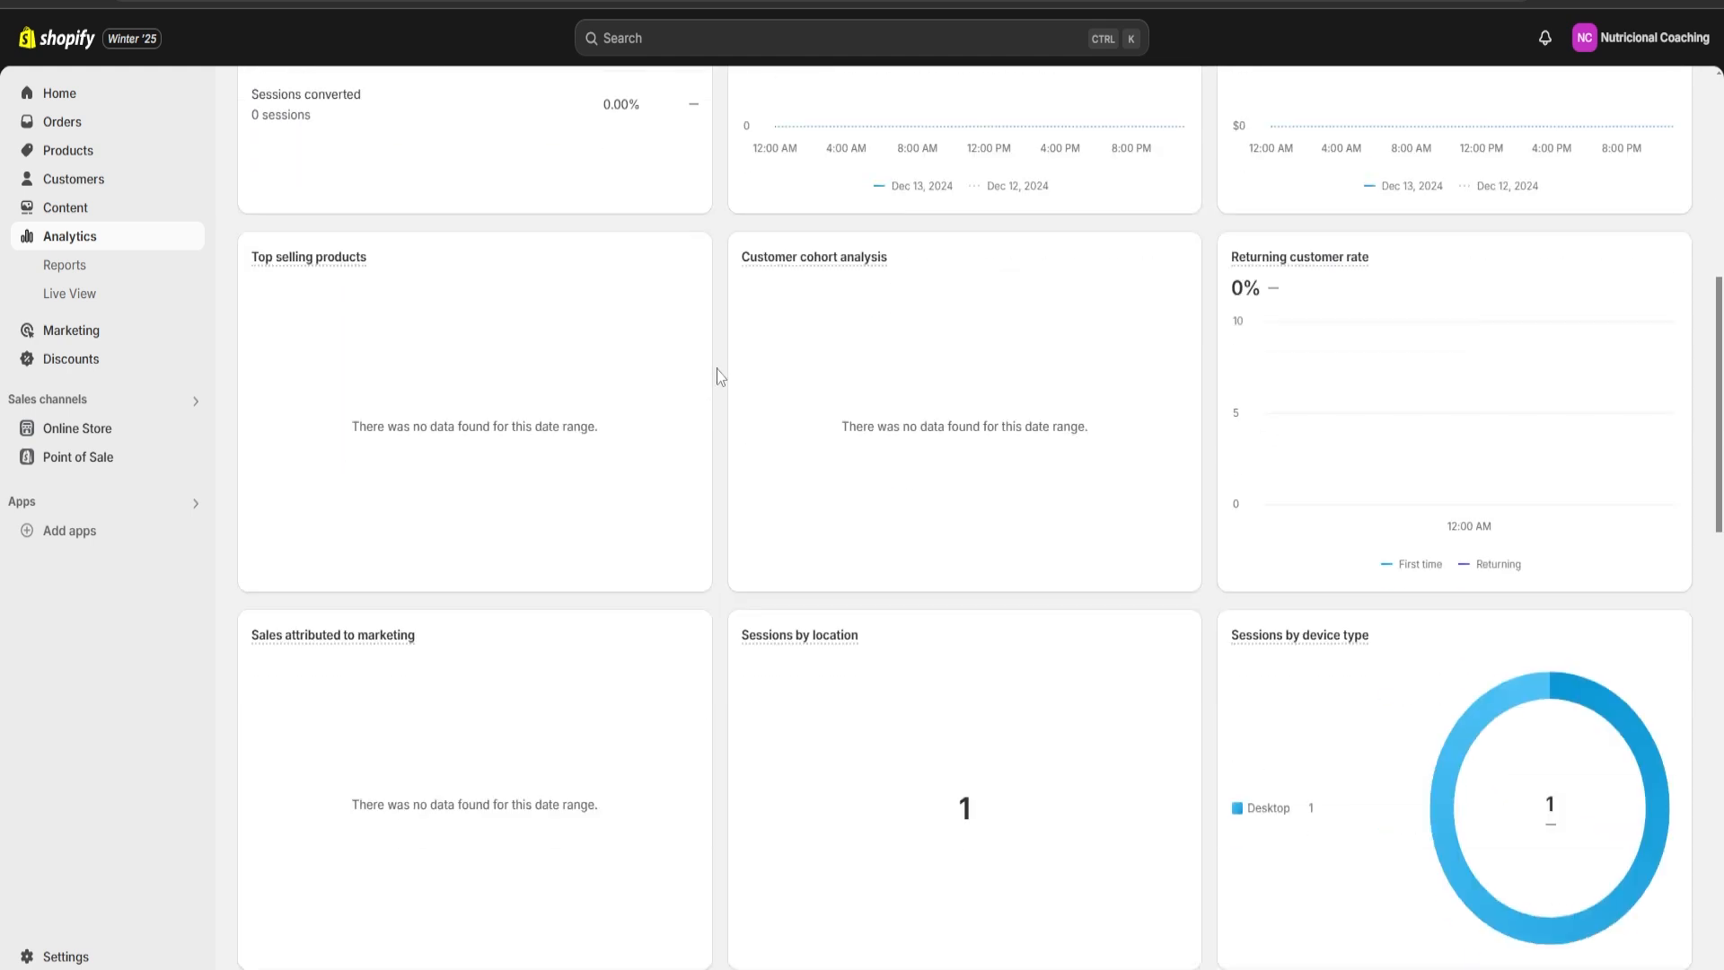
pyautogui.scroll(-7, 716, 379)
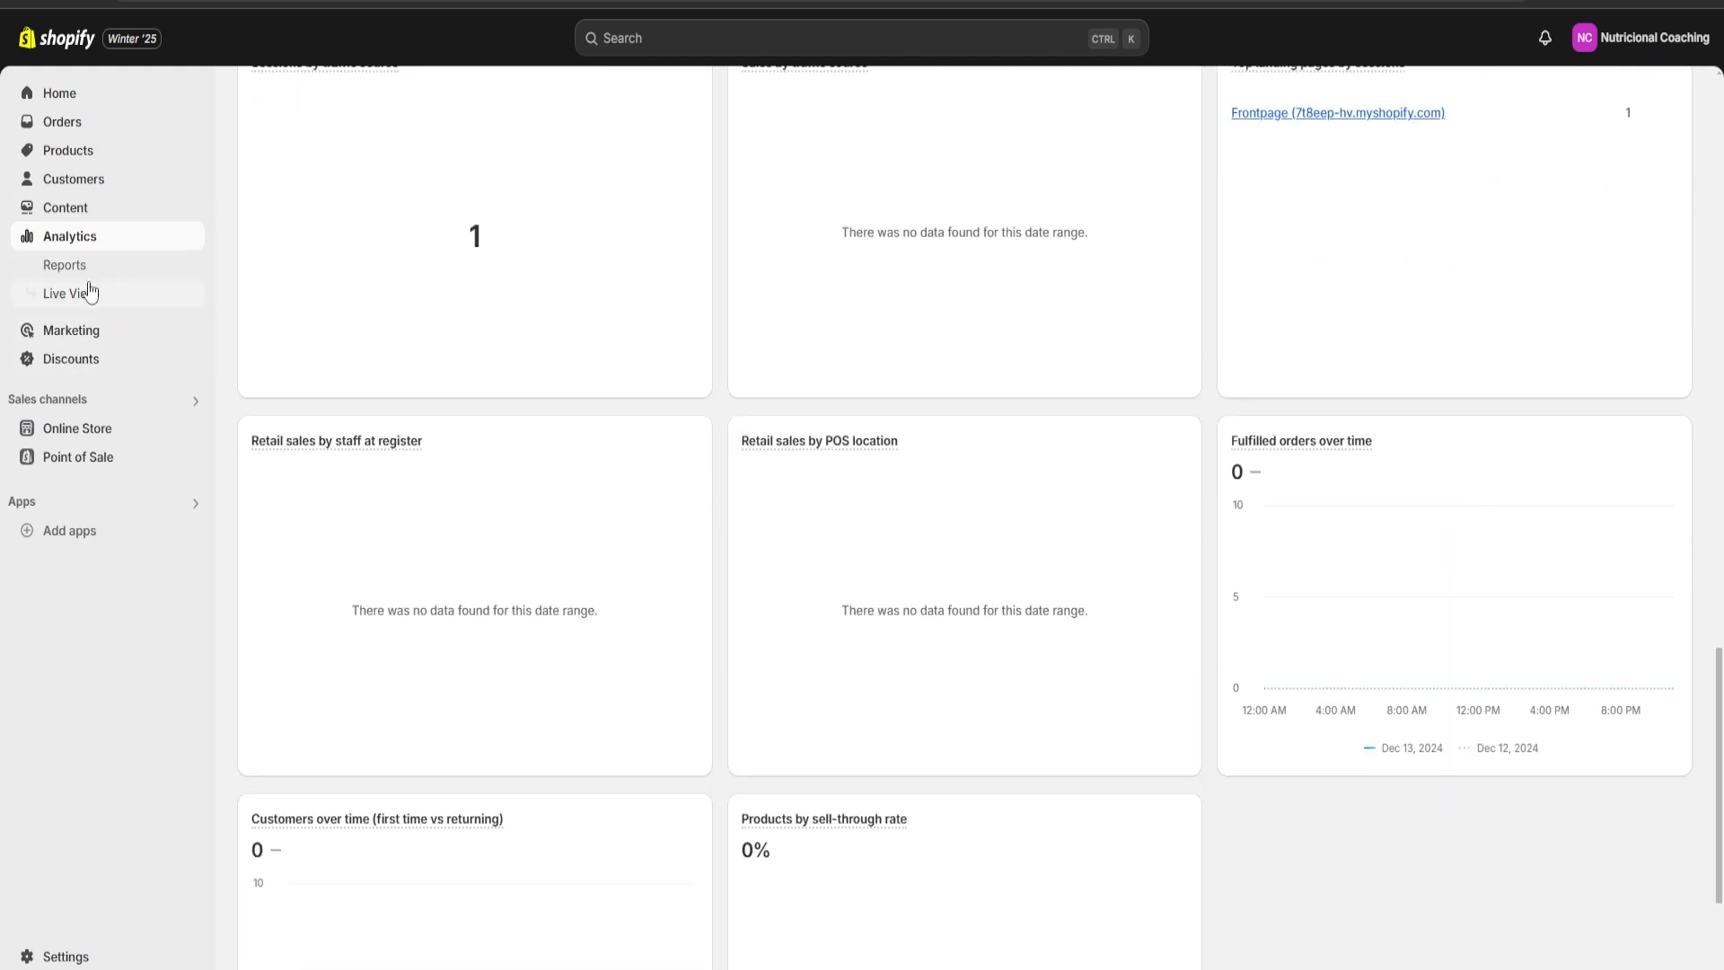
# - Start a new discount of the type "Amount off products"
pyautogui.click(68, 360)
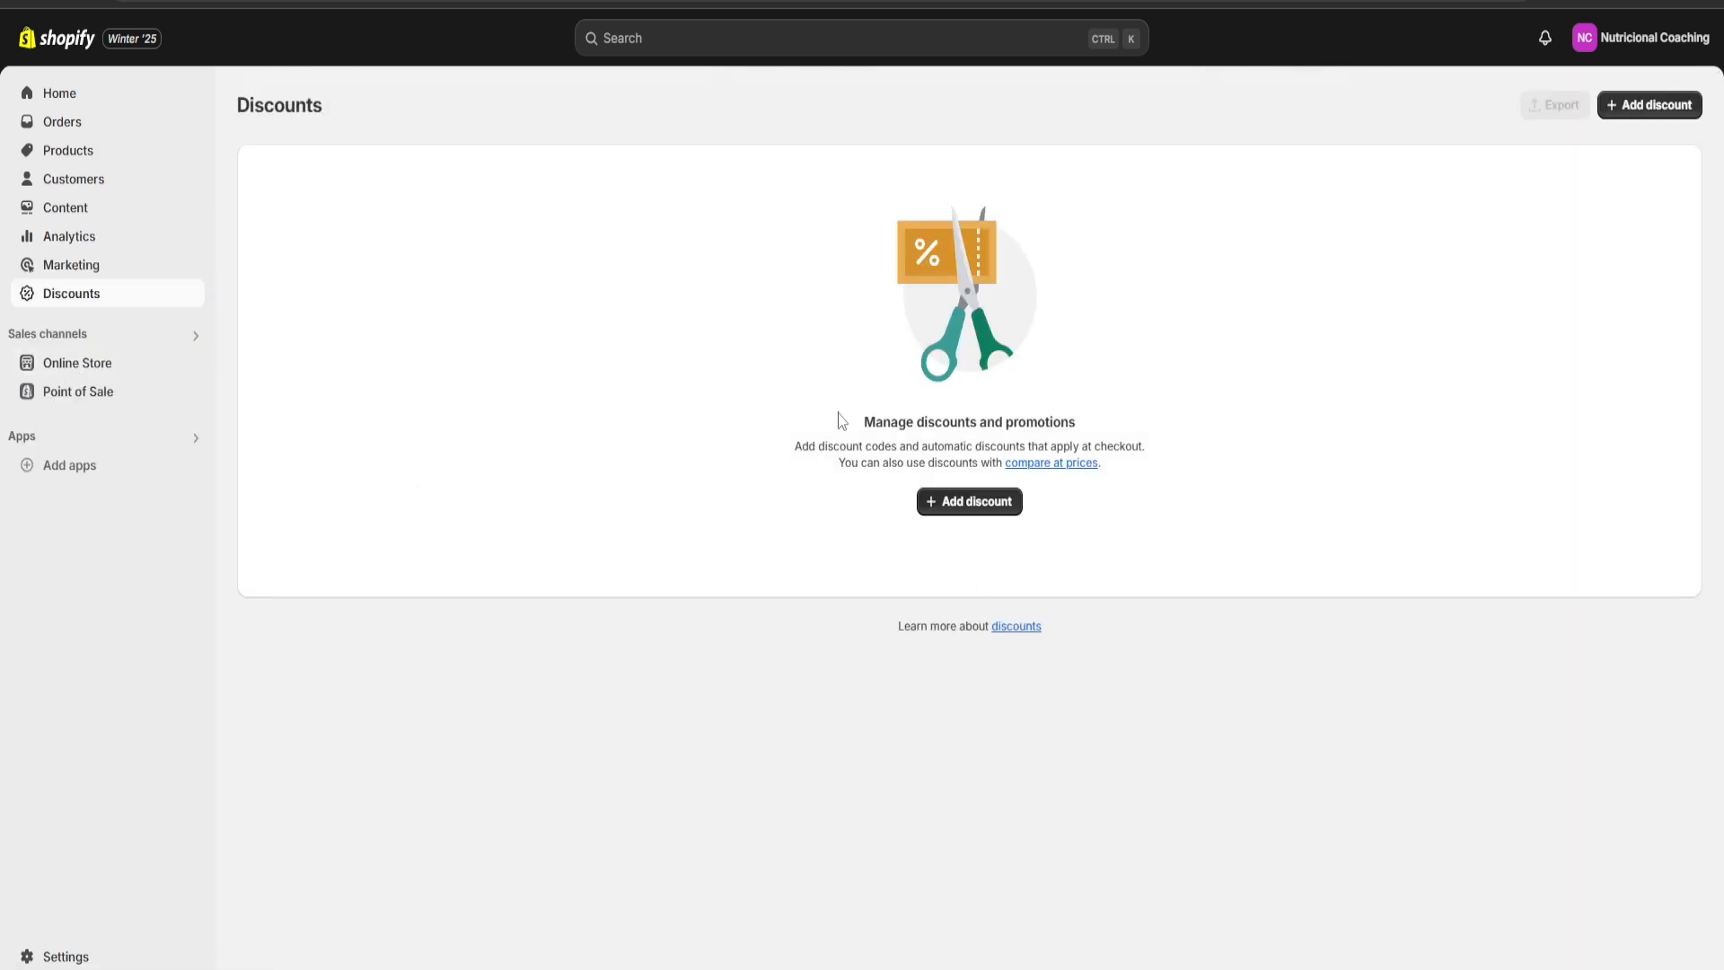
pyautogui.click(988, 503)
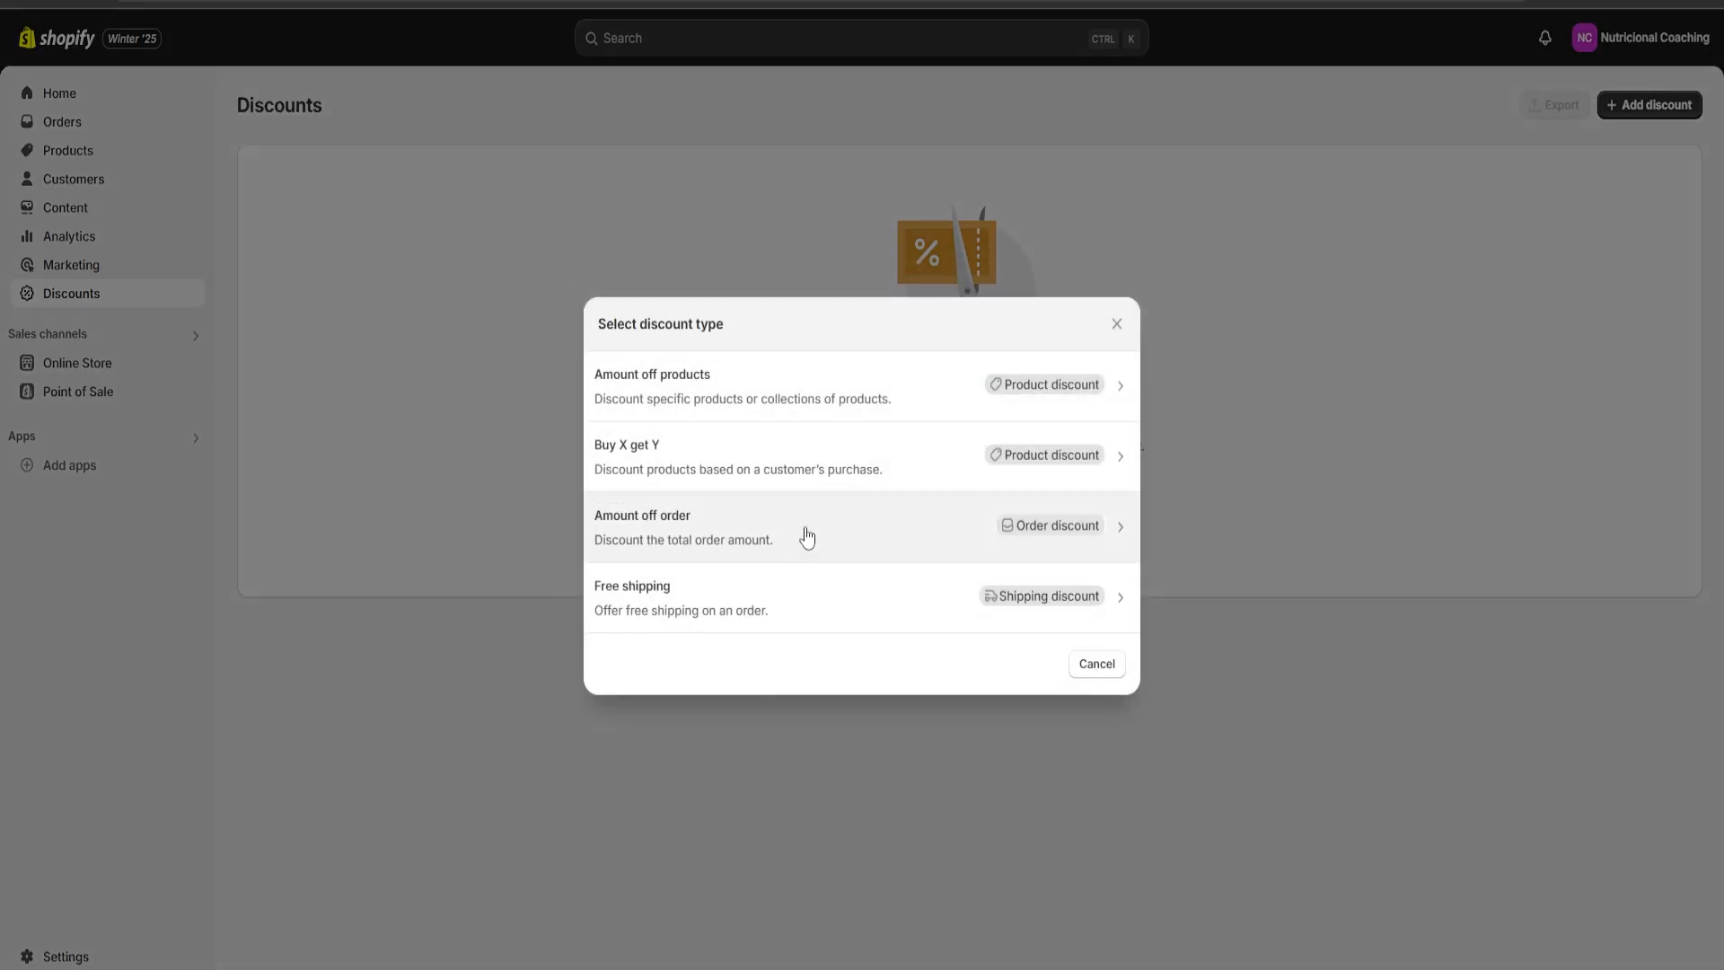
pyautogui.click(723, 378)
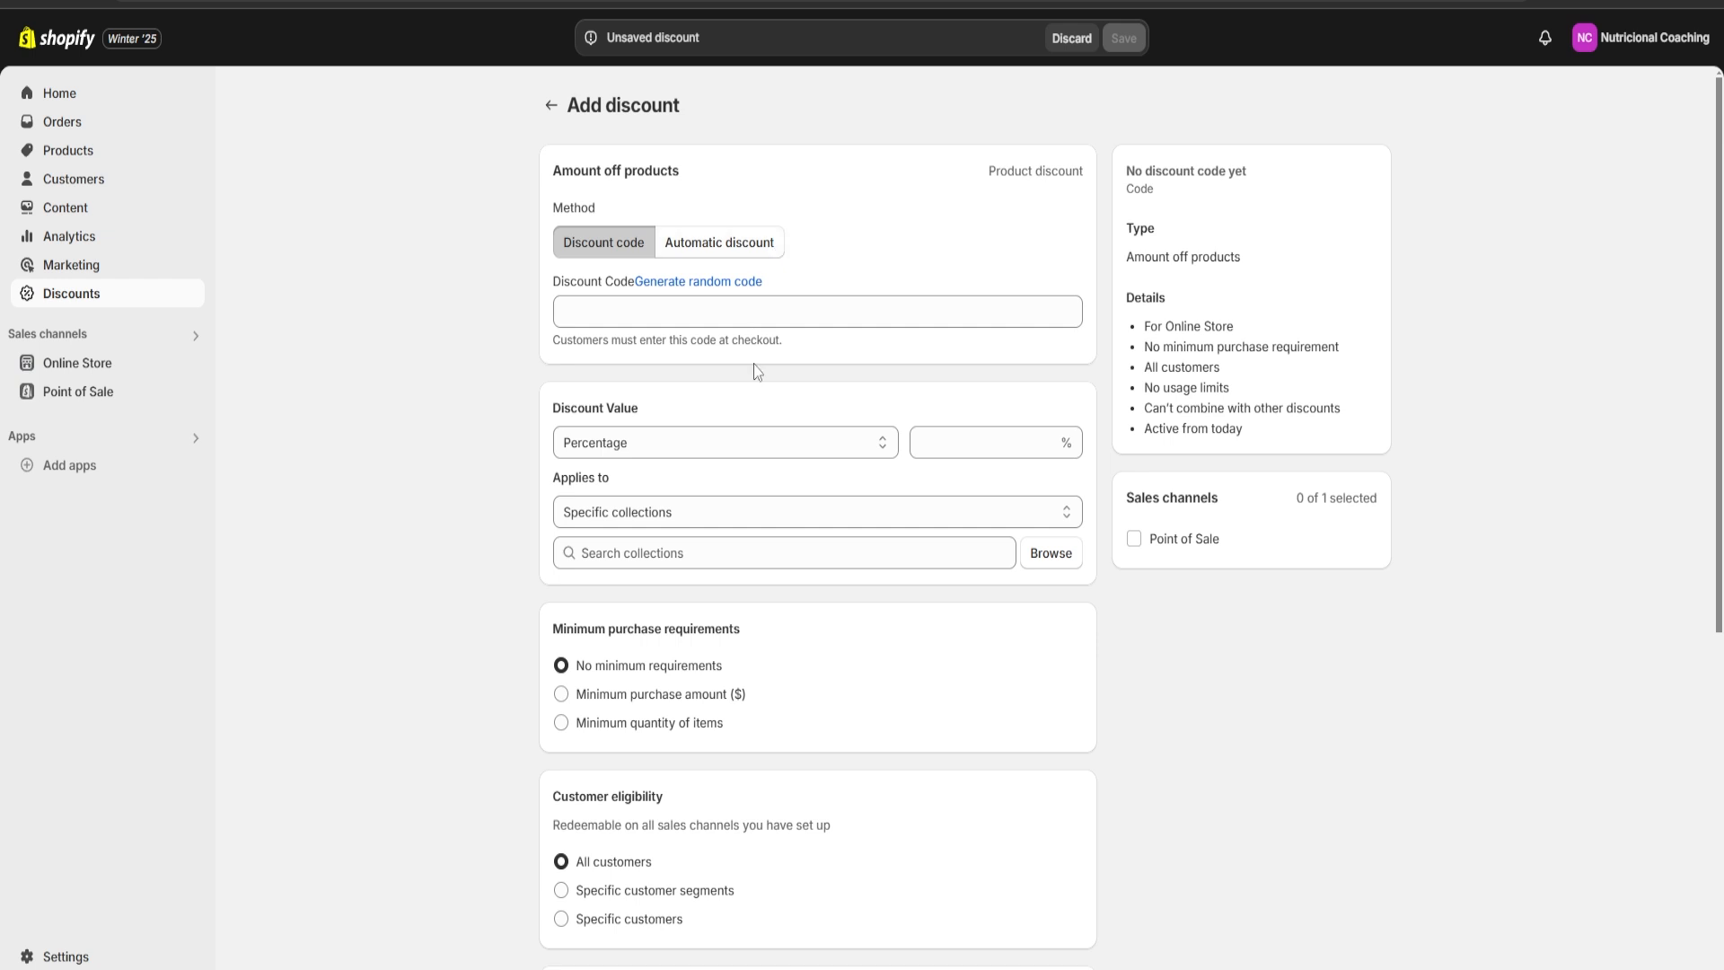
# - Enter "Nutricion101" as the discount code
pyautogui.click(767, 314)
pyautogui.write('Nu')
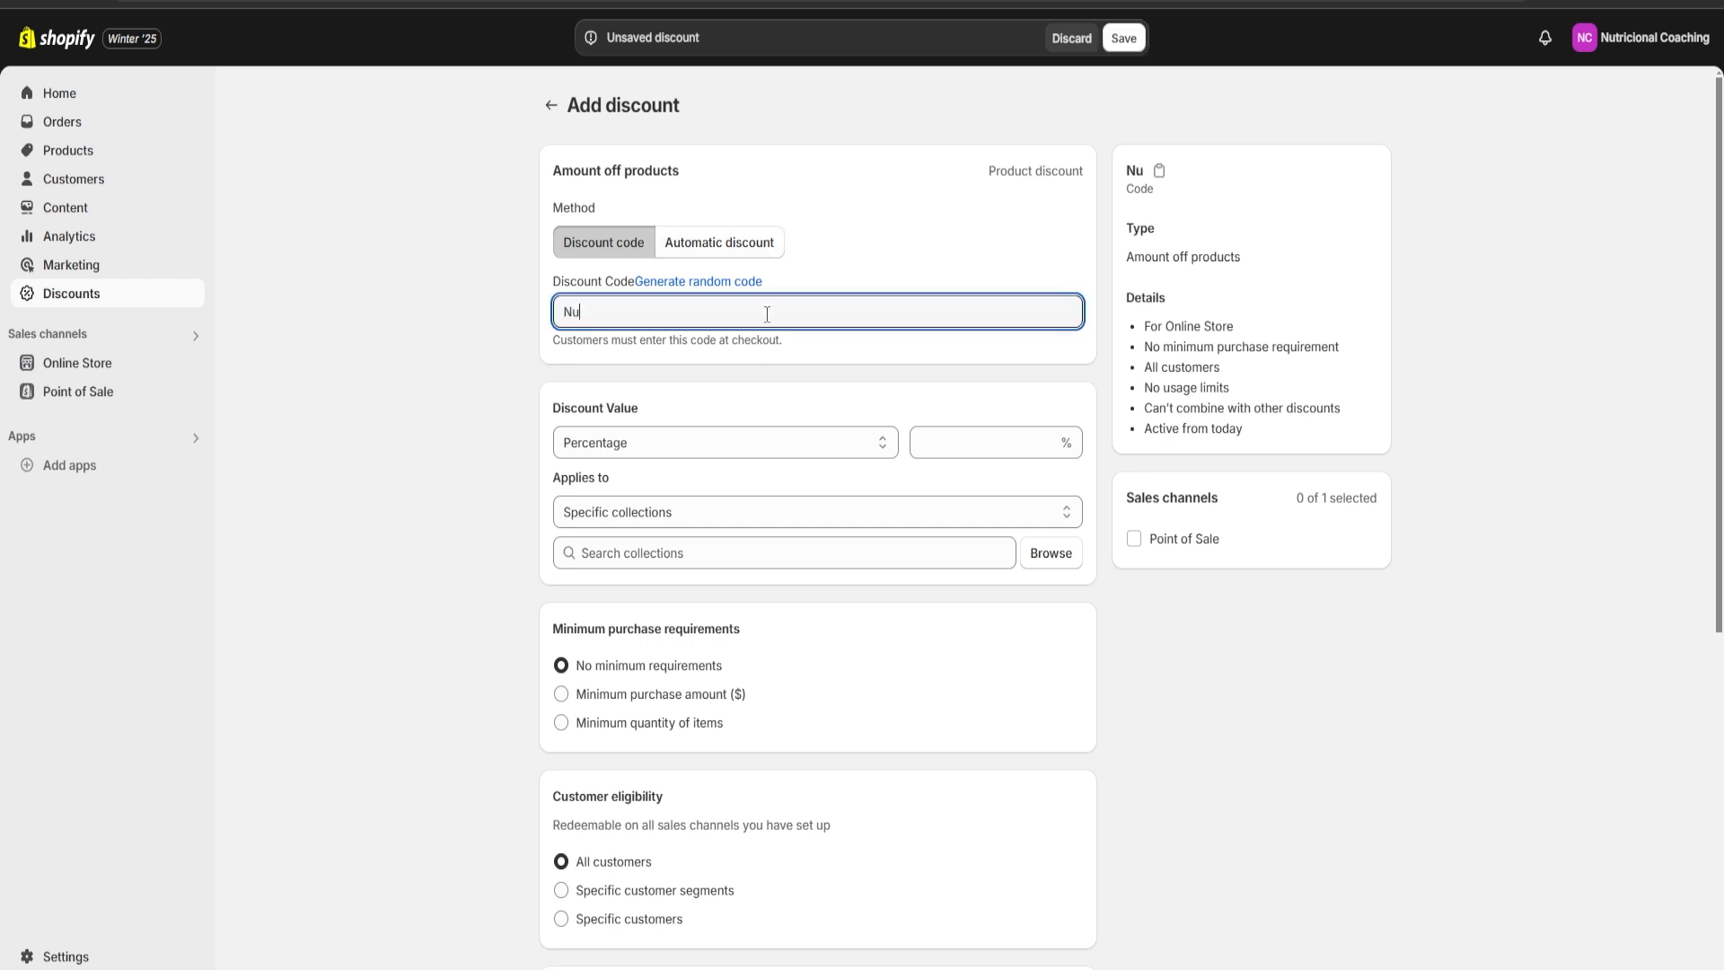
pyautogui.write('tricion101')
# - Generate a random code for the product discount
pyautogui.click(718, 282)
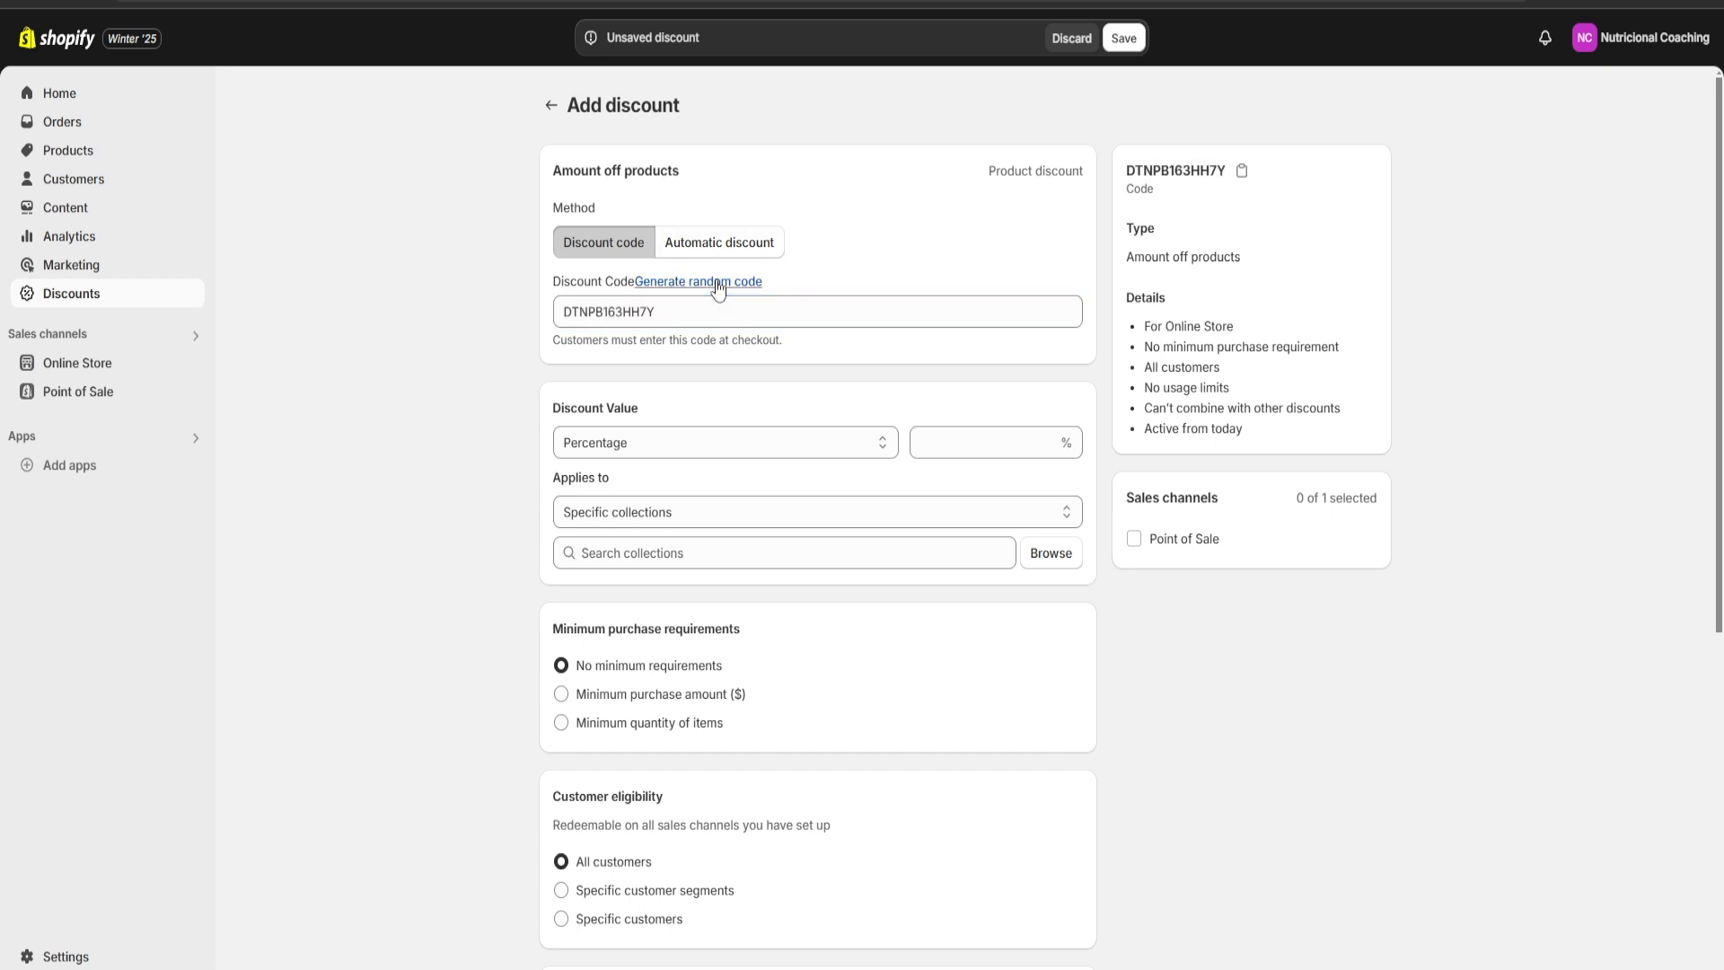
pyautogui.moveTo(660, 312); pyautogui.dragTo(549, 310)
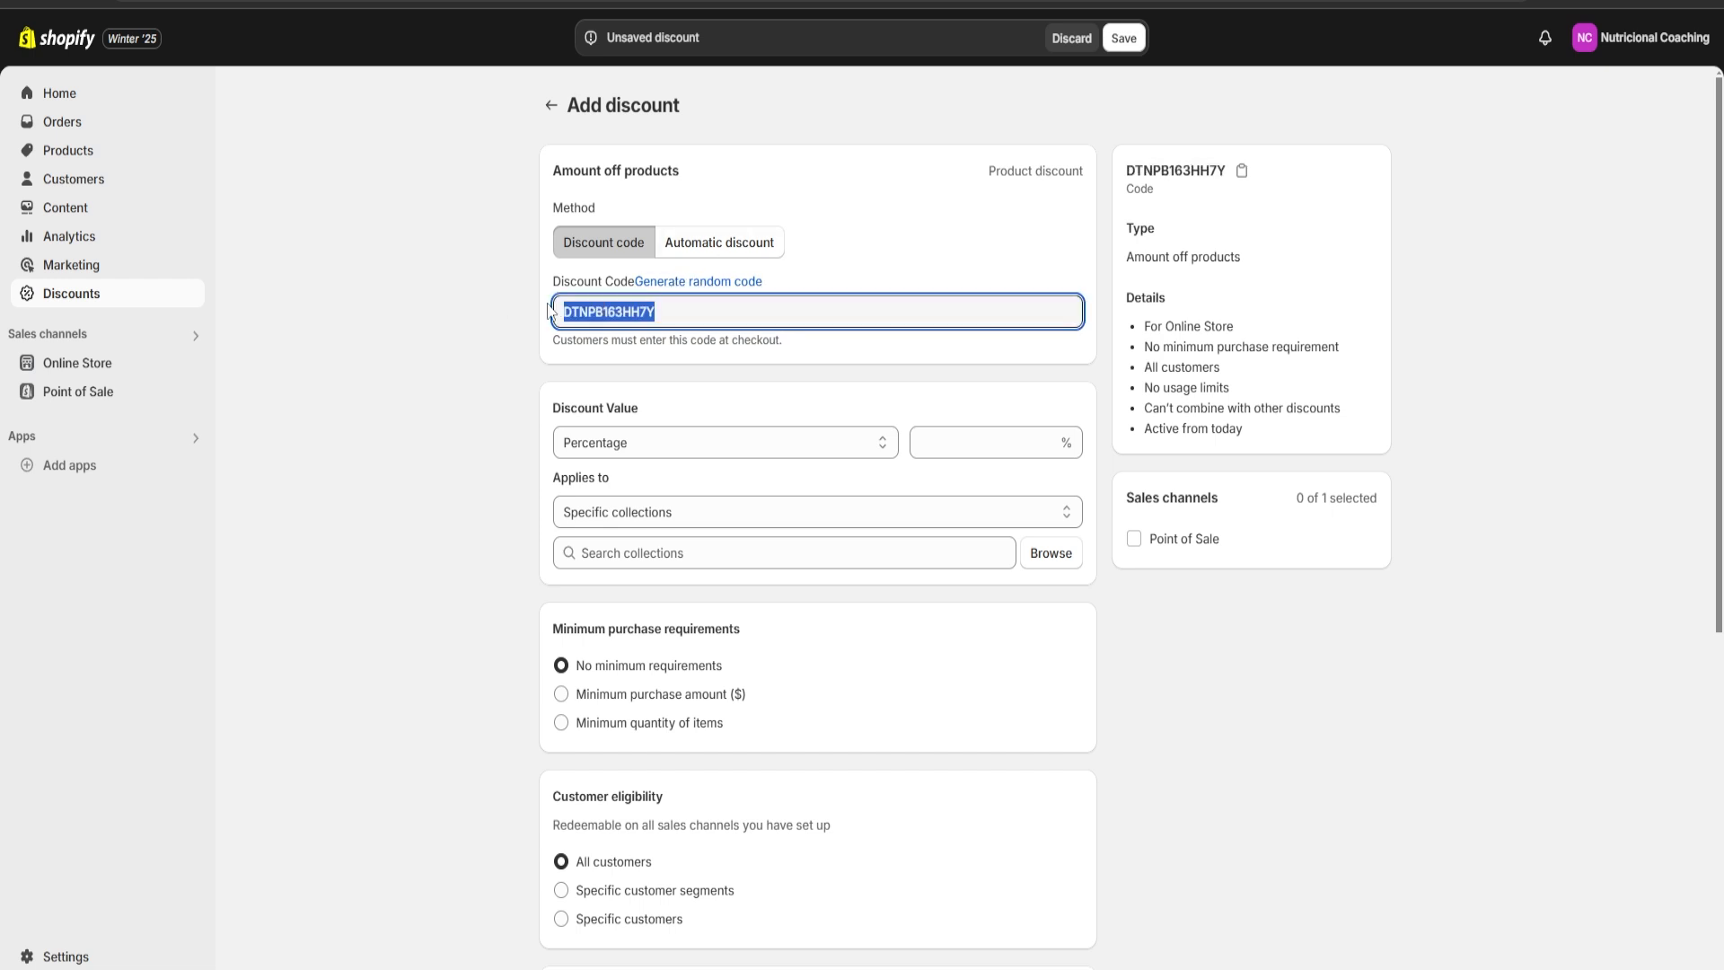
pyautogui.click(692, 320)
pyautogui.click(734, 396)
# - Keep the discount value type as Percentage and set the value to 10%
pyautogui.scroll(-3, 735, 404)
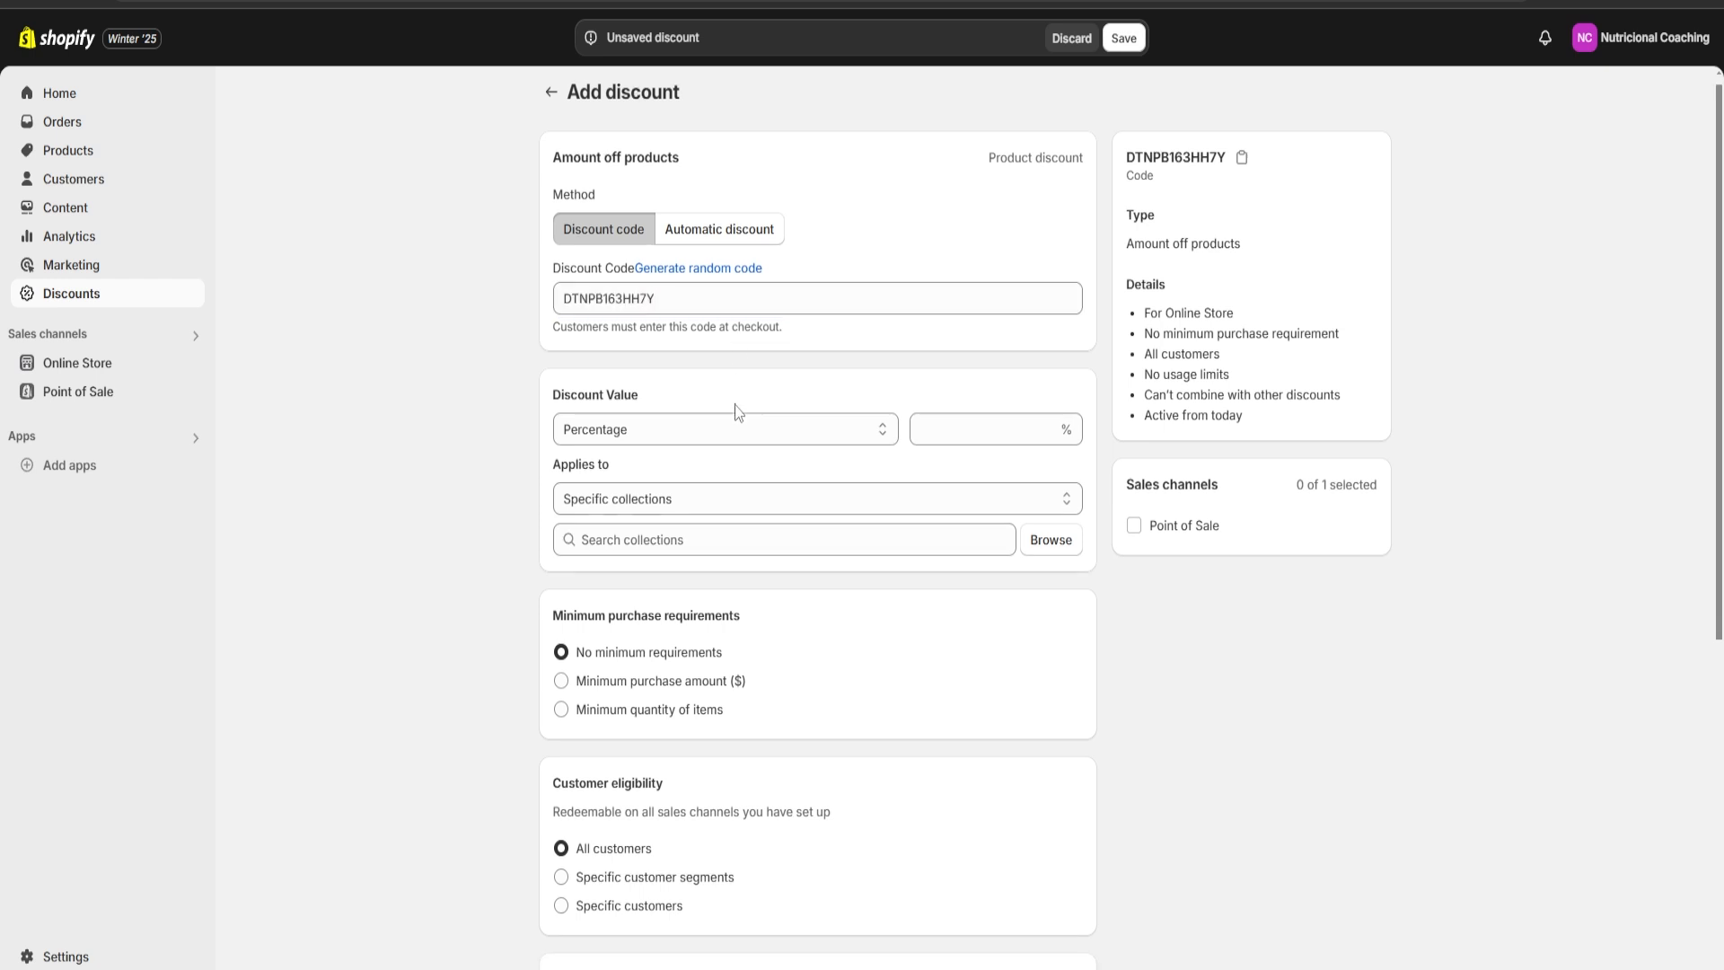
pyautogui.scroll(2, 746, 350)
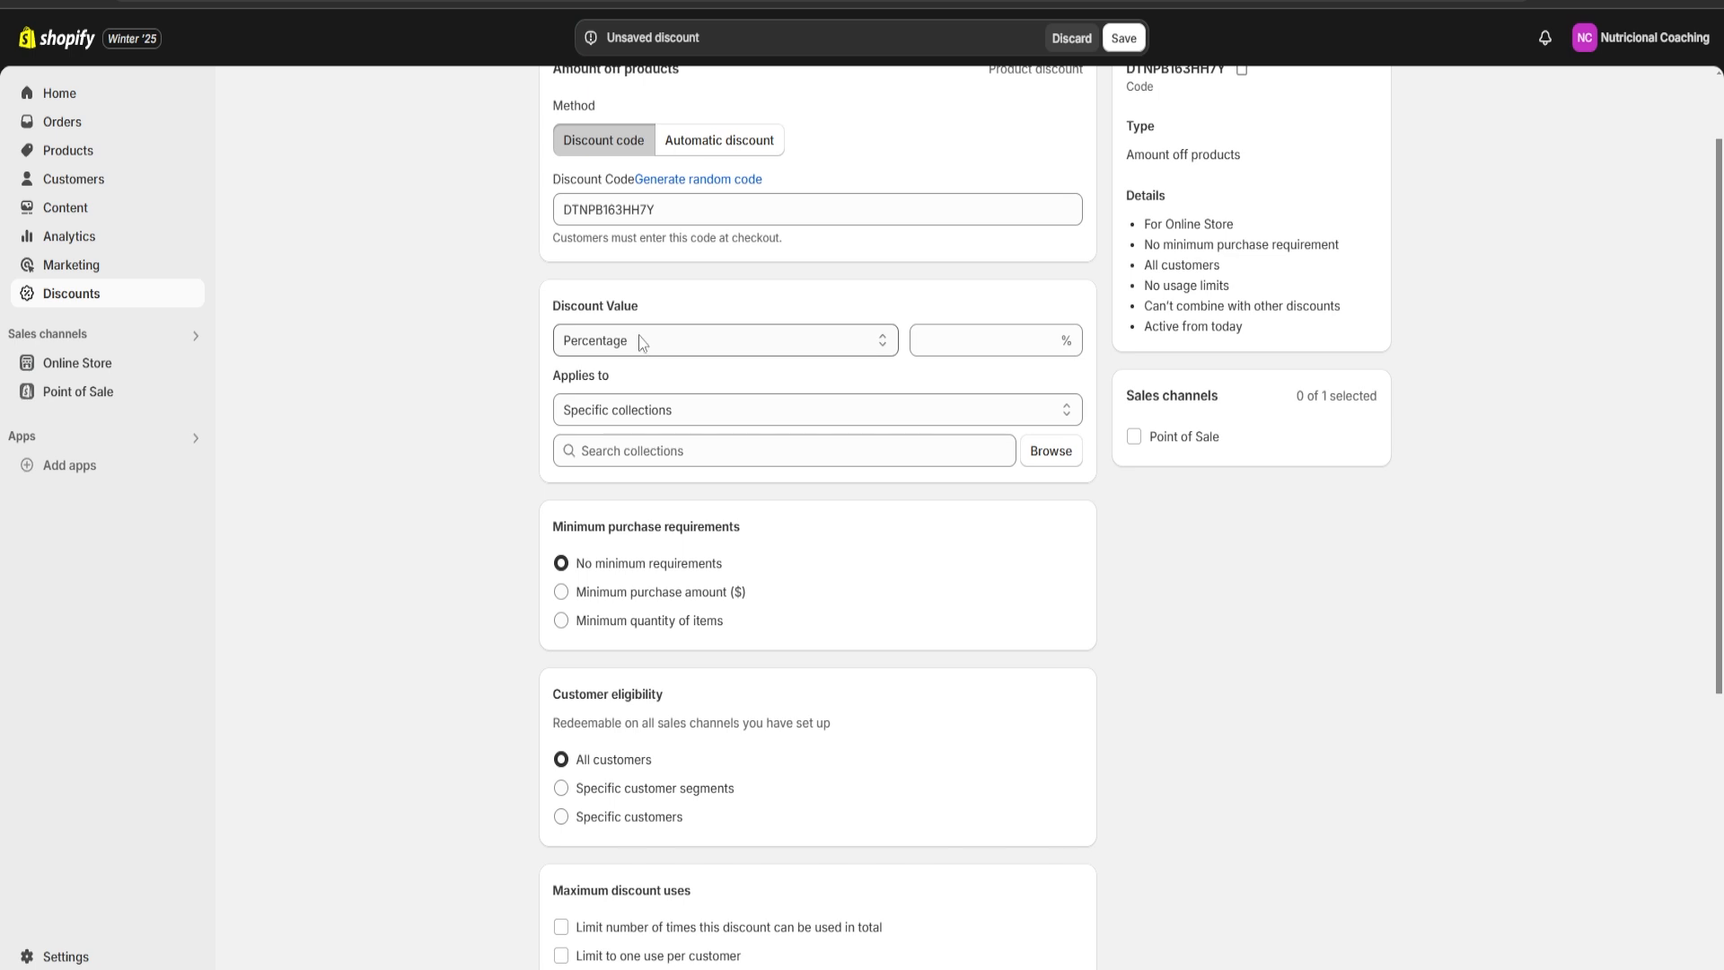
pyautogui.click(642, 341)
pyautogui.click(638, 372)
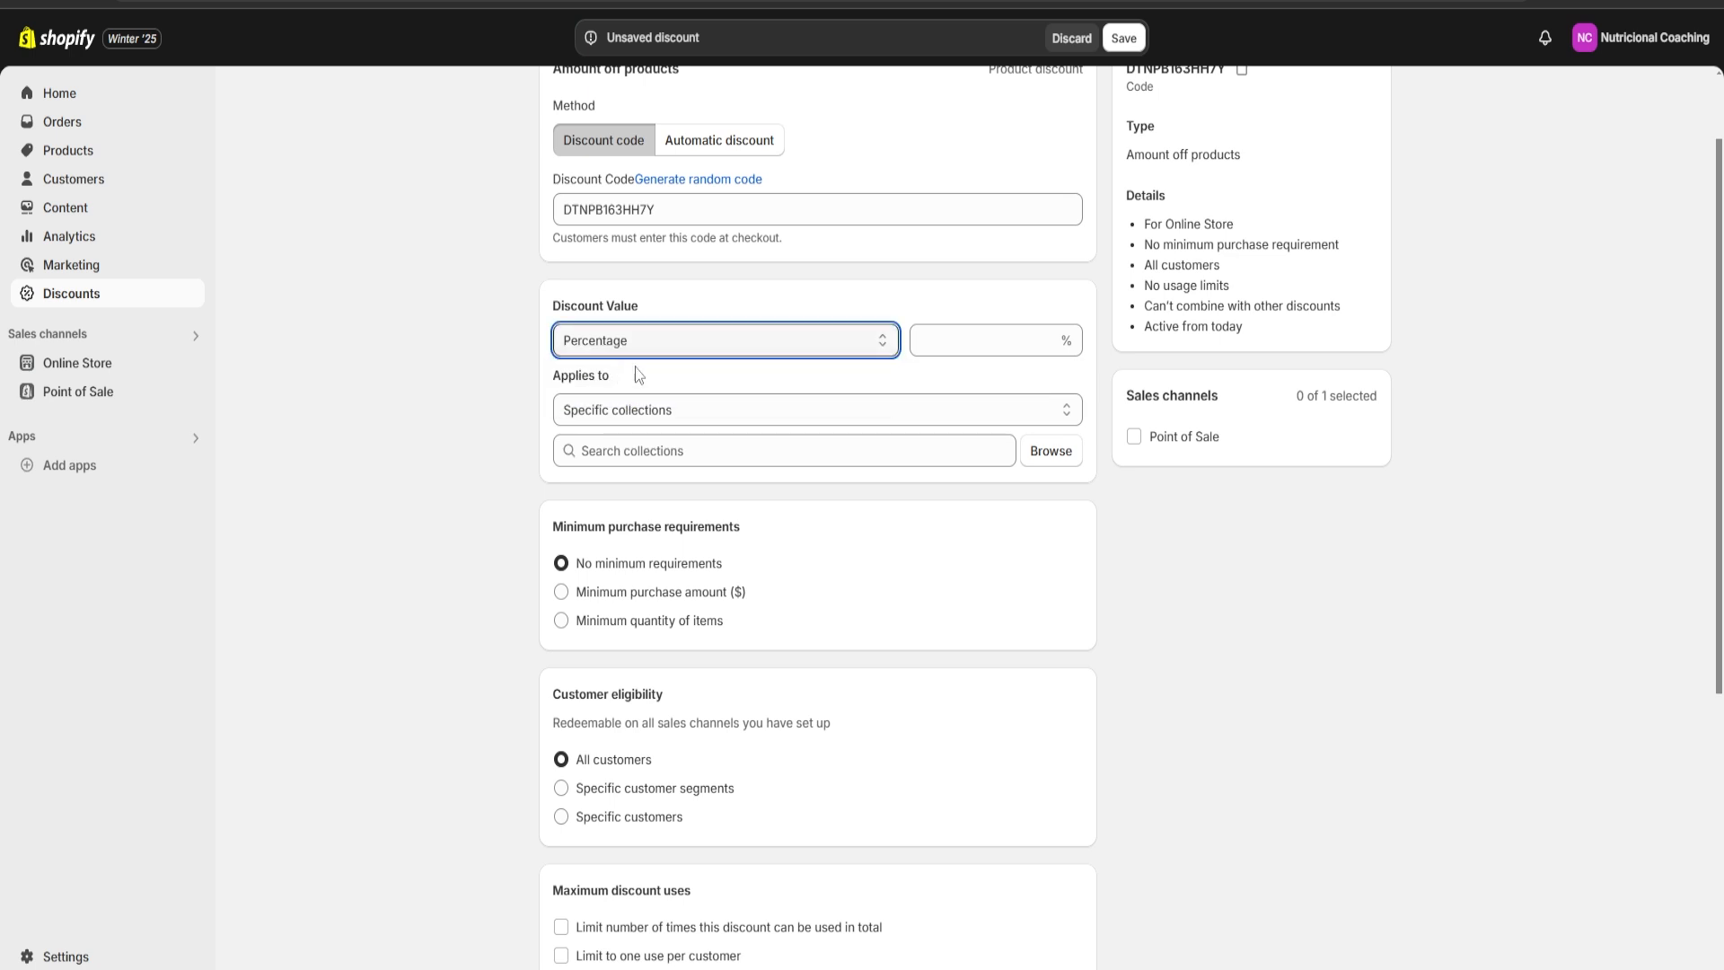
pyautogui.click(955, 346)
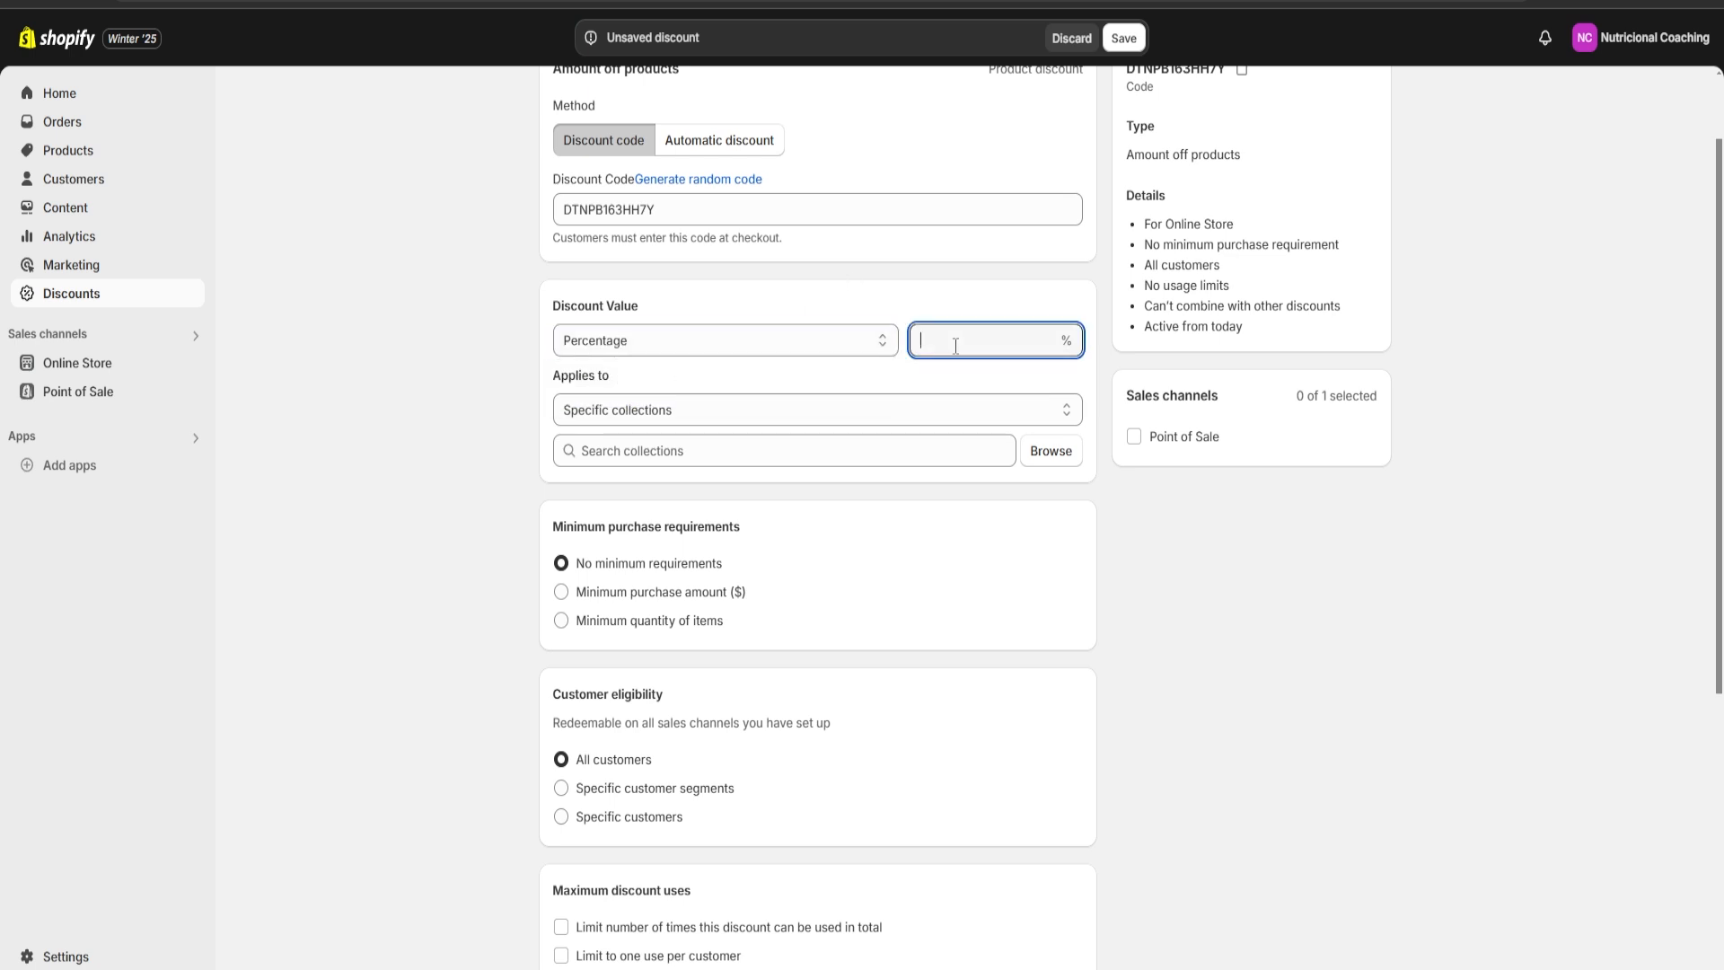
pyautogui.write('10')
pyautogui.click(818, 300)
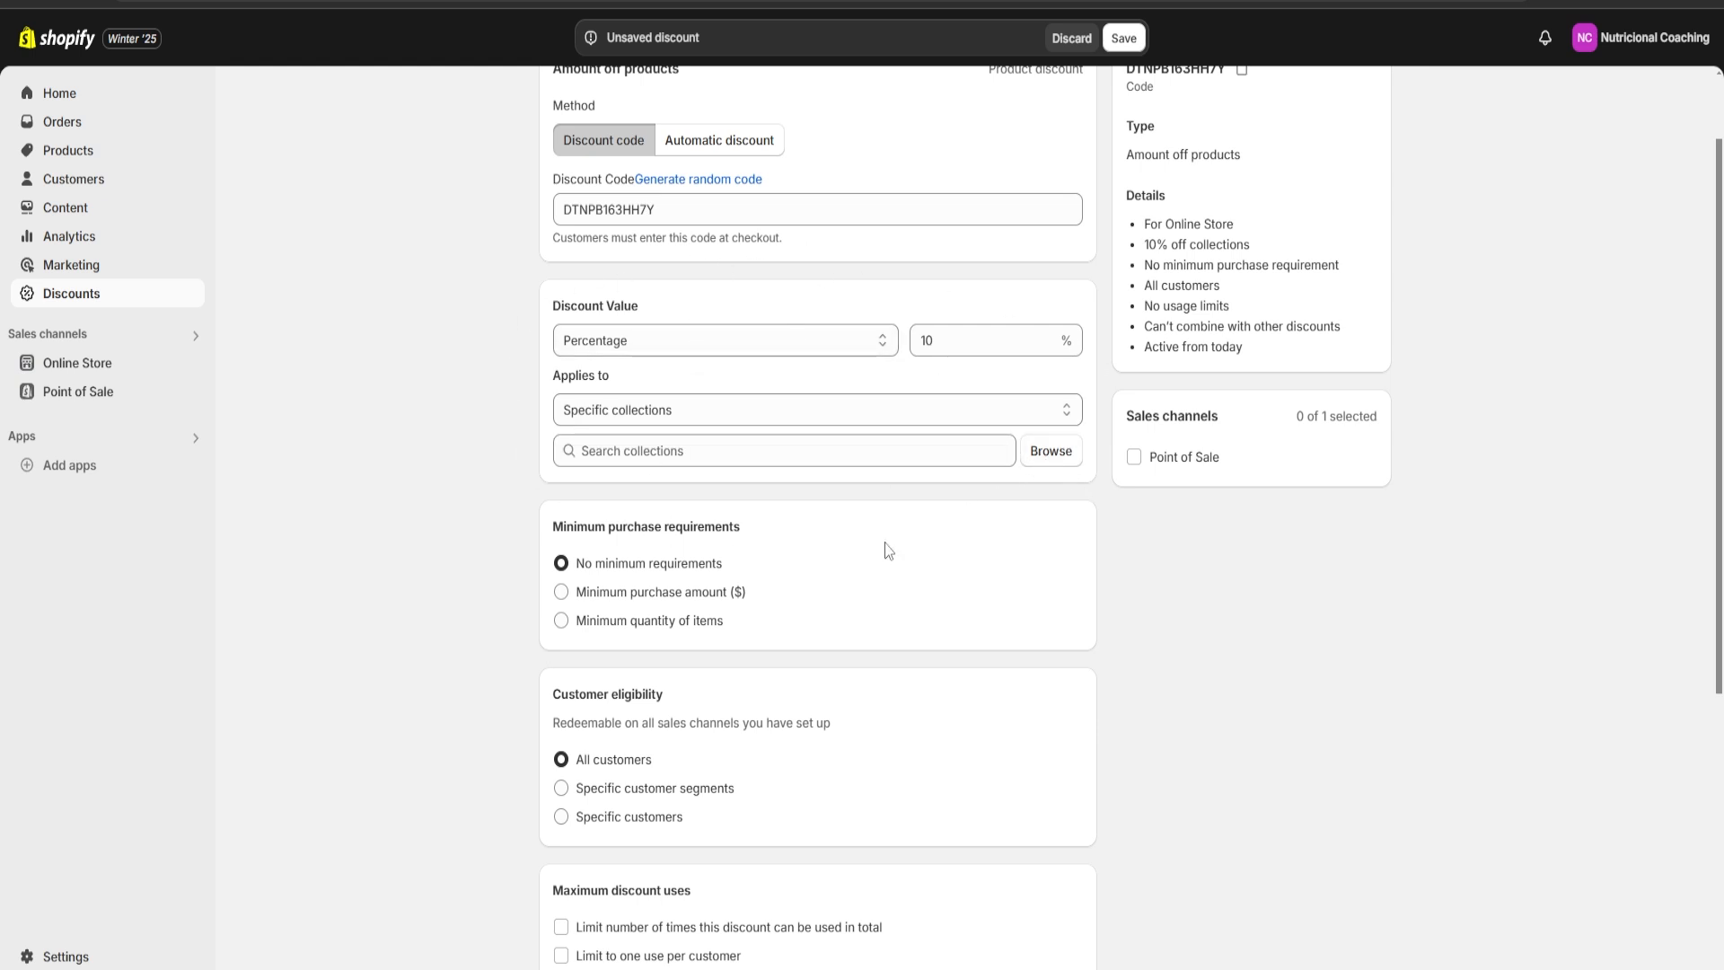
# - Apply the discount to the Home page collection
pyautogui.click(1051, 450)
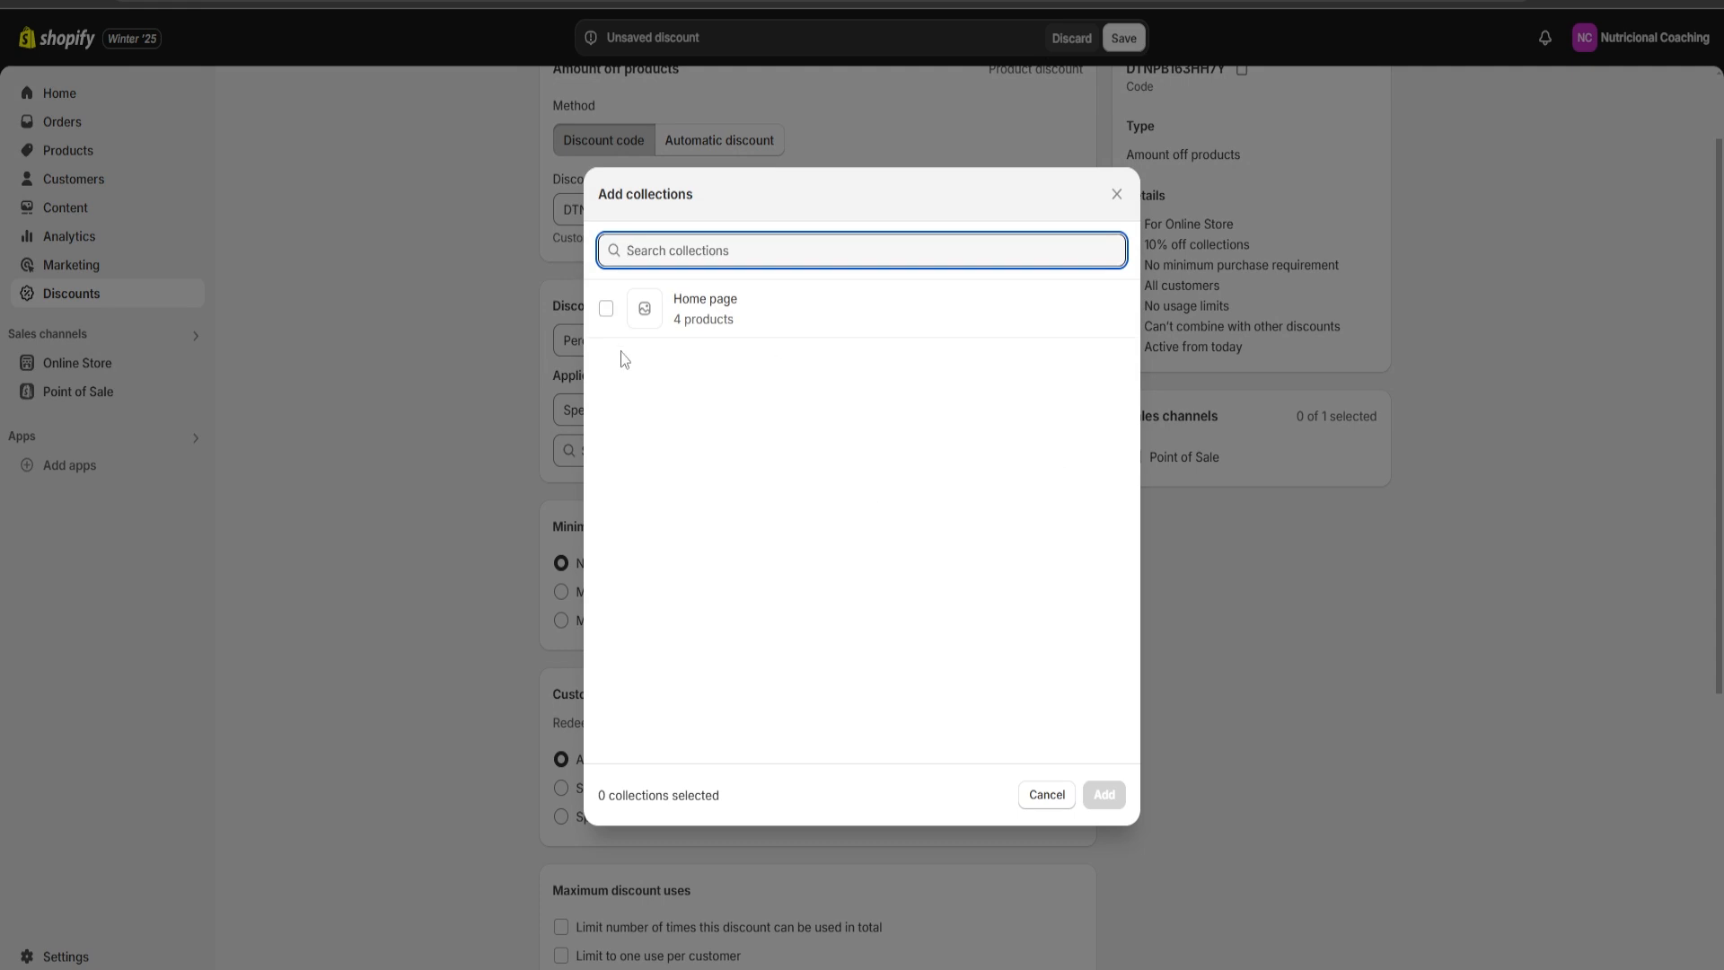
pyautogui.click(607, 308)
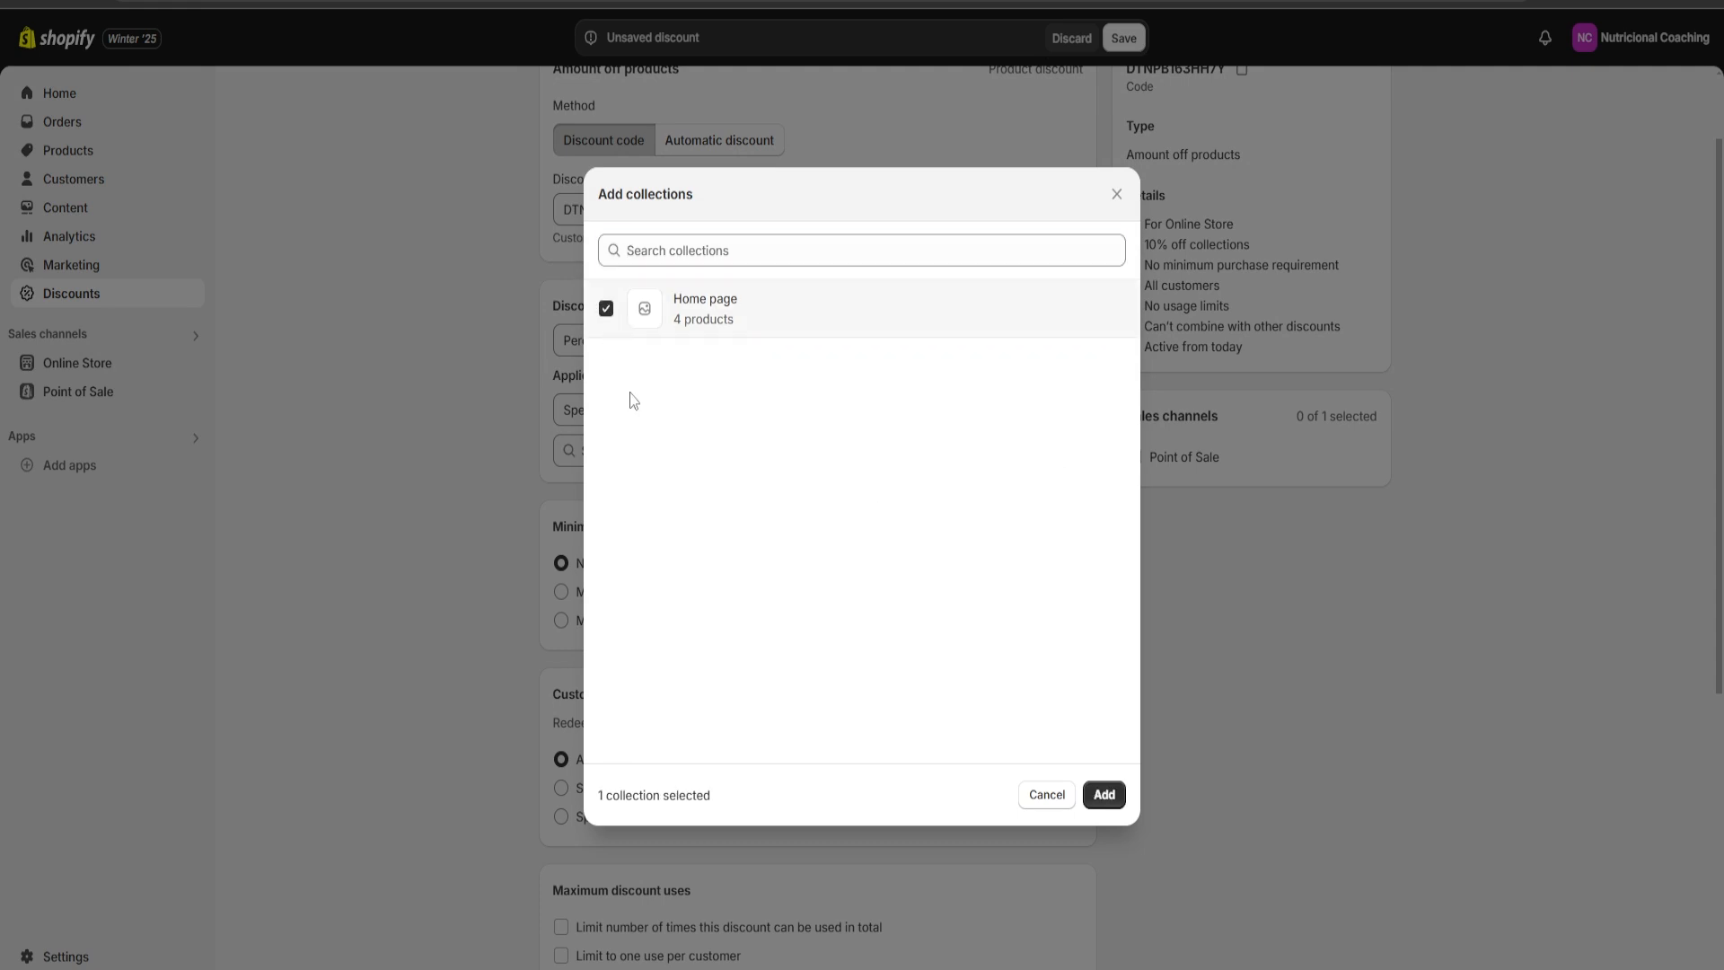
pyautogui.click(1105, 794)
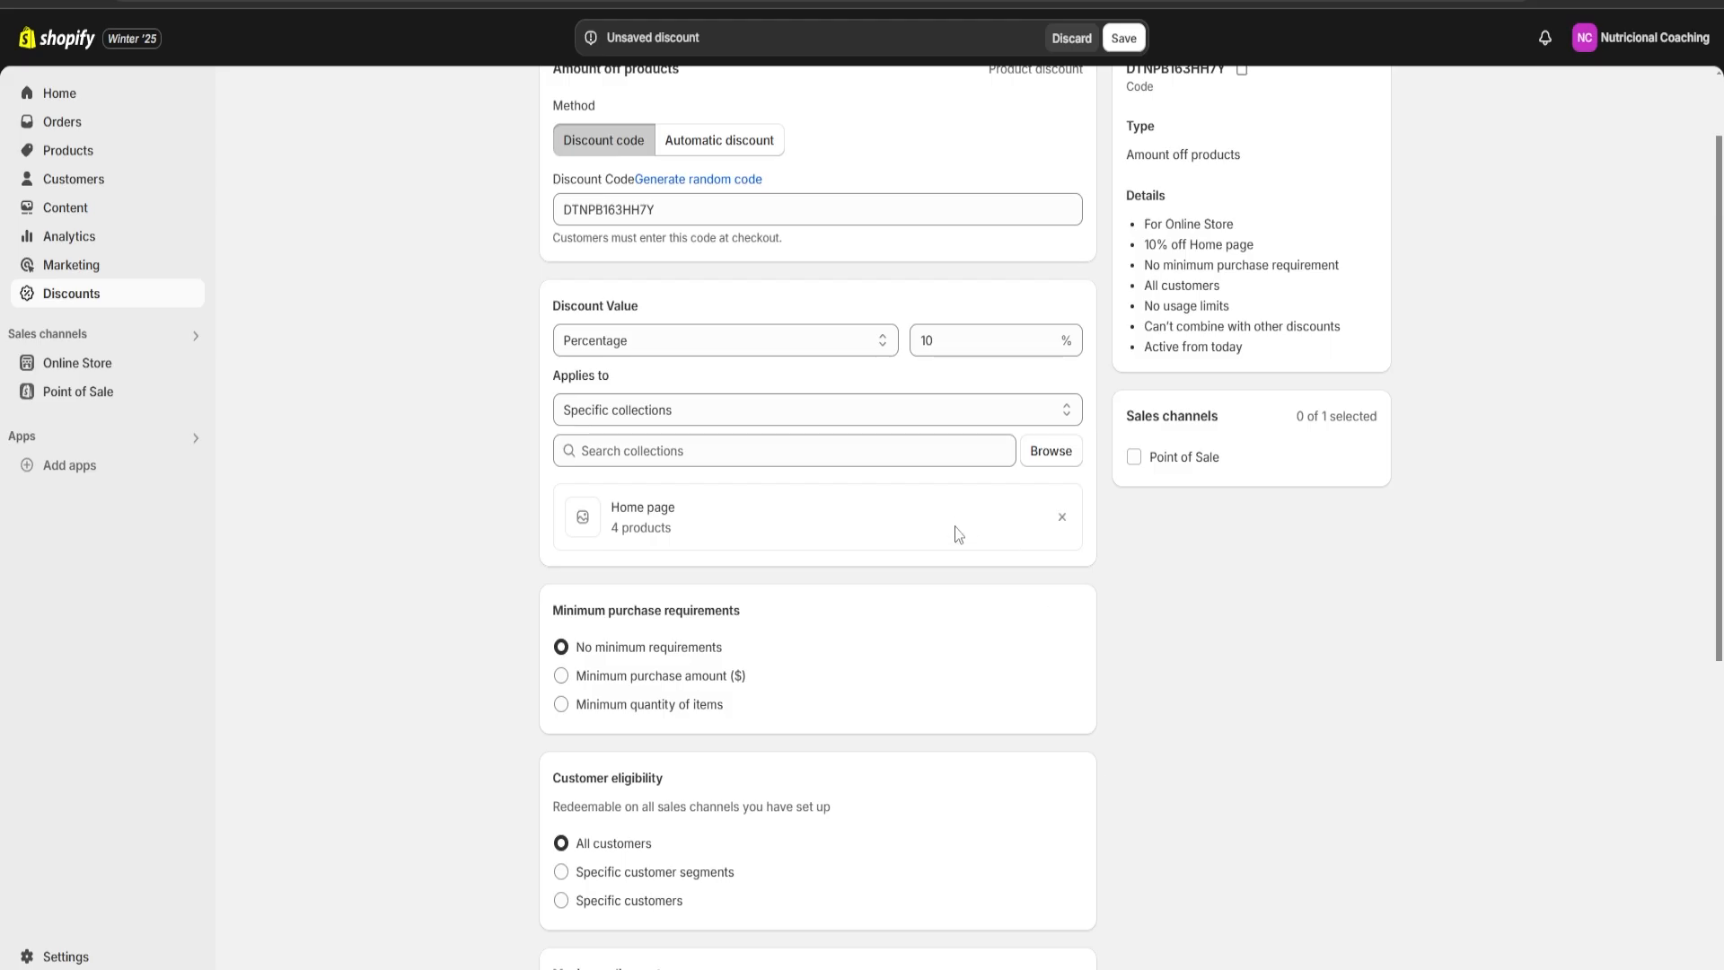
# - Review the discount's minimum purchase requirements, customer eligibility, maximum uses, combinations and active dates sections
pyautogui.scroll(-3, 959, 534)
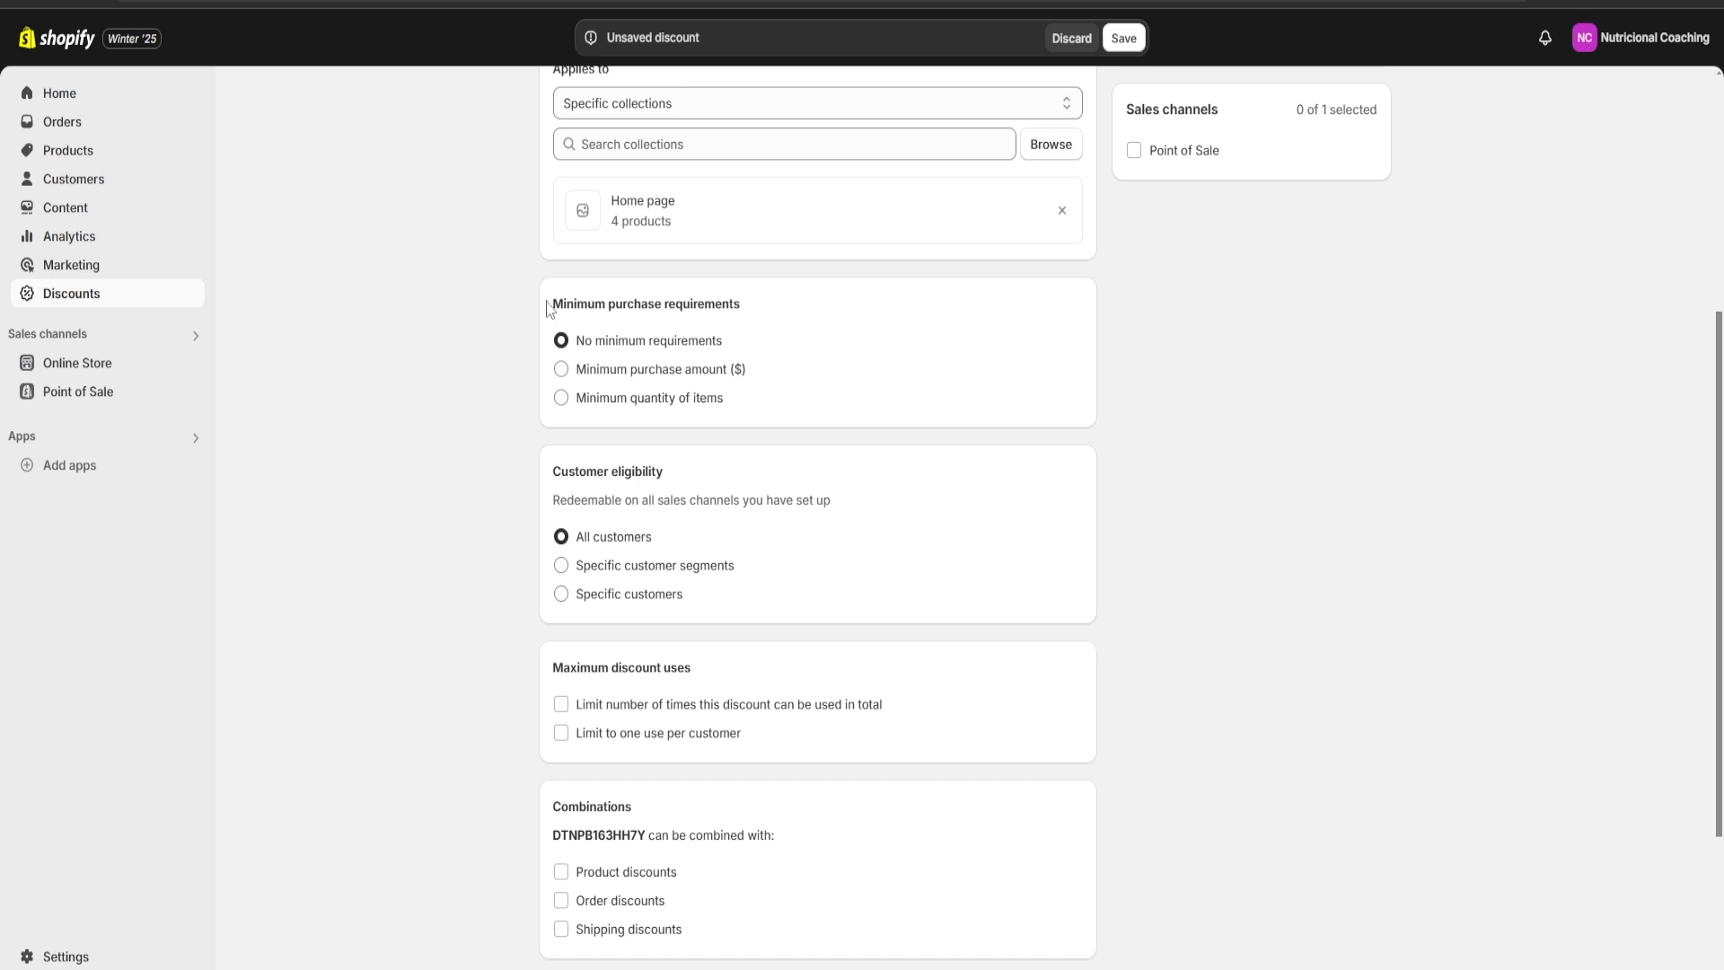
pyautogui.moveTo(553, 306); pyautogui.dragTo(785, 324)
pyautogui.click(788, 346)
pyautogui.scroll(-3, 794, 311)
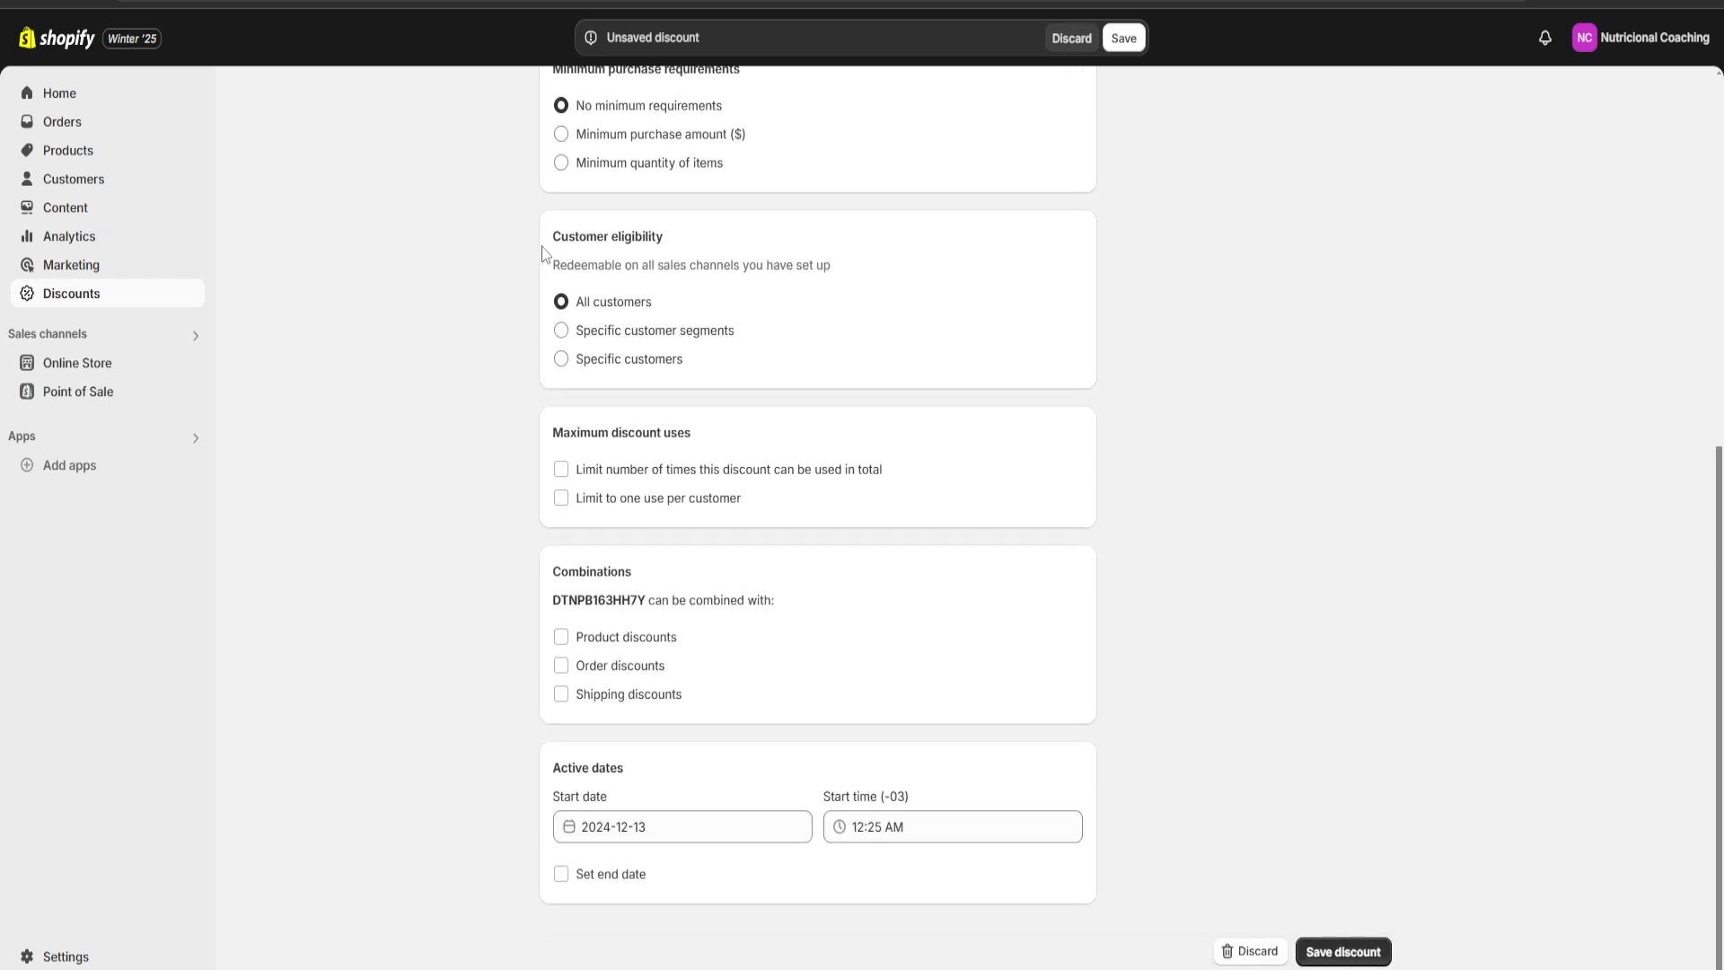
pyautogui.moveTo(550, 238); pyautogui.dragTo(695, 246)
pyautogui.click(695, 247)
pyautogui.moveTo(556, 442); pyautogui.dragTo(719, 434)
pyautogui.click(726, 434)
pyautogui.moveTo(552, 571); pyautogui.dragTo(635, 574)
pyautogui.click(652, 578)
pyautogui.moveTo(553, 575); pyautogui.dragTo(653, 578)
pyautogui.click(653, 578)
pyautogui.moveTo(548, 768); pyautogui.dragTo(640, 777)
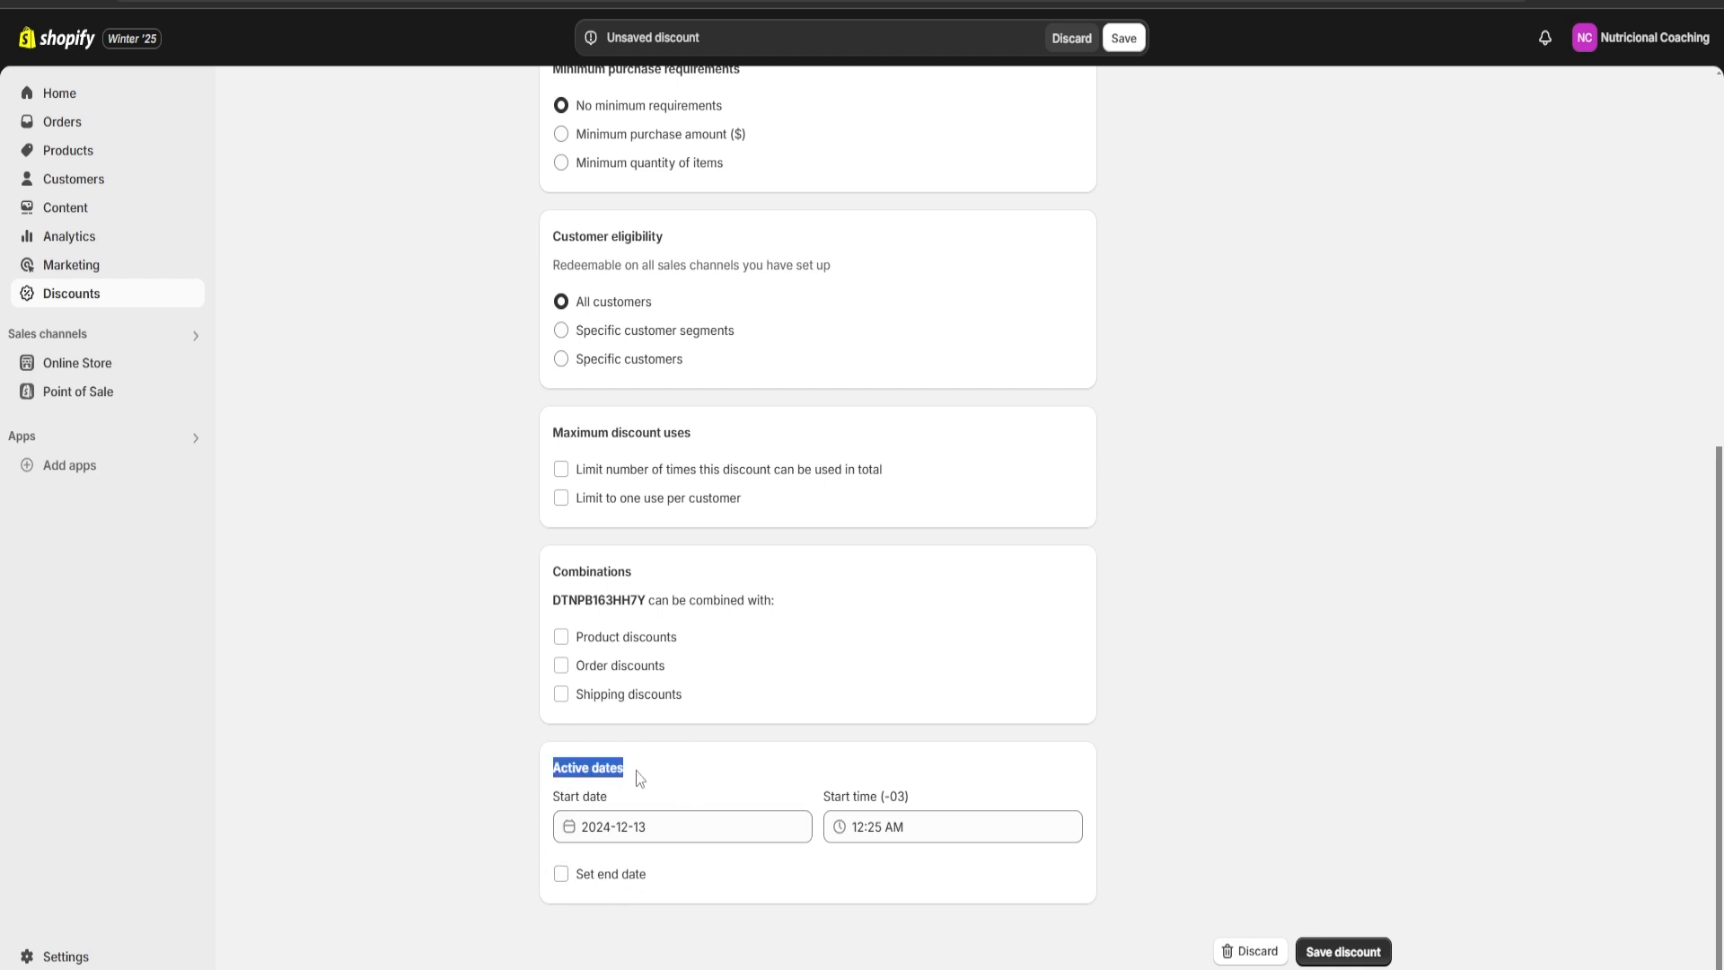
# - Enable an end date for the discount and set it to 2024-12-20
pyautogui.click(561, 873)
pyautogui.scroll(-1, 686, 828)
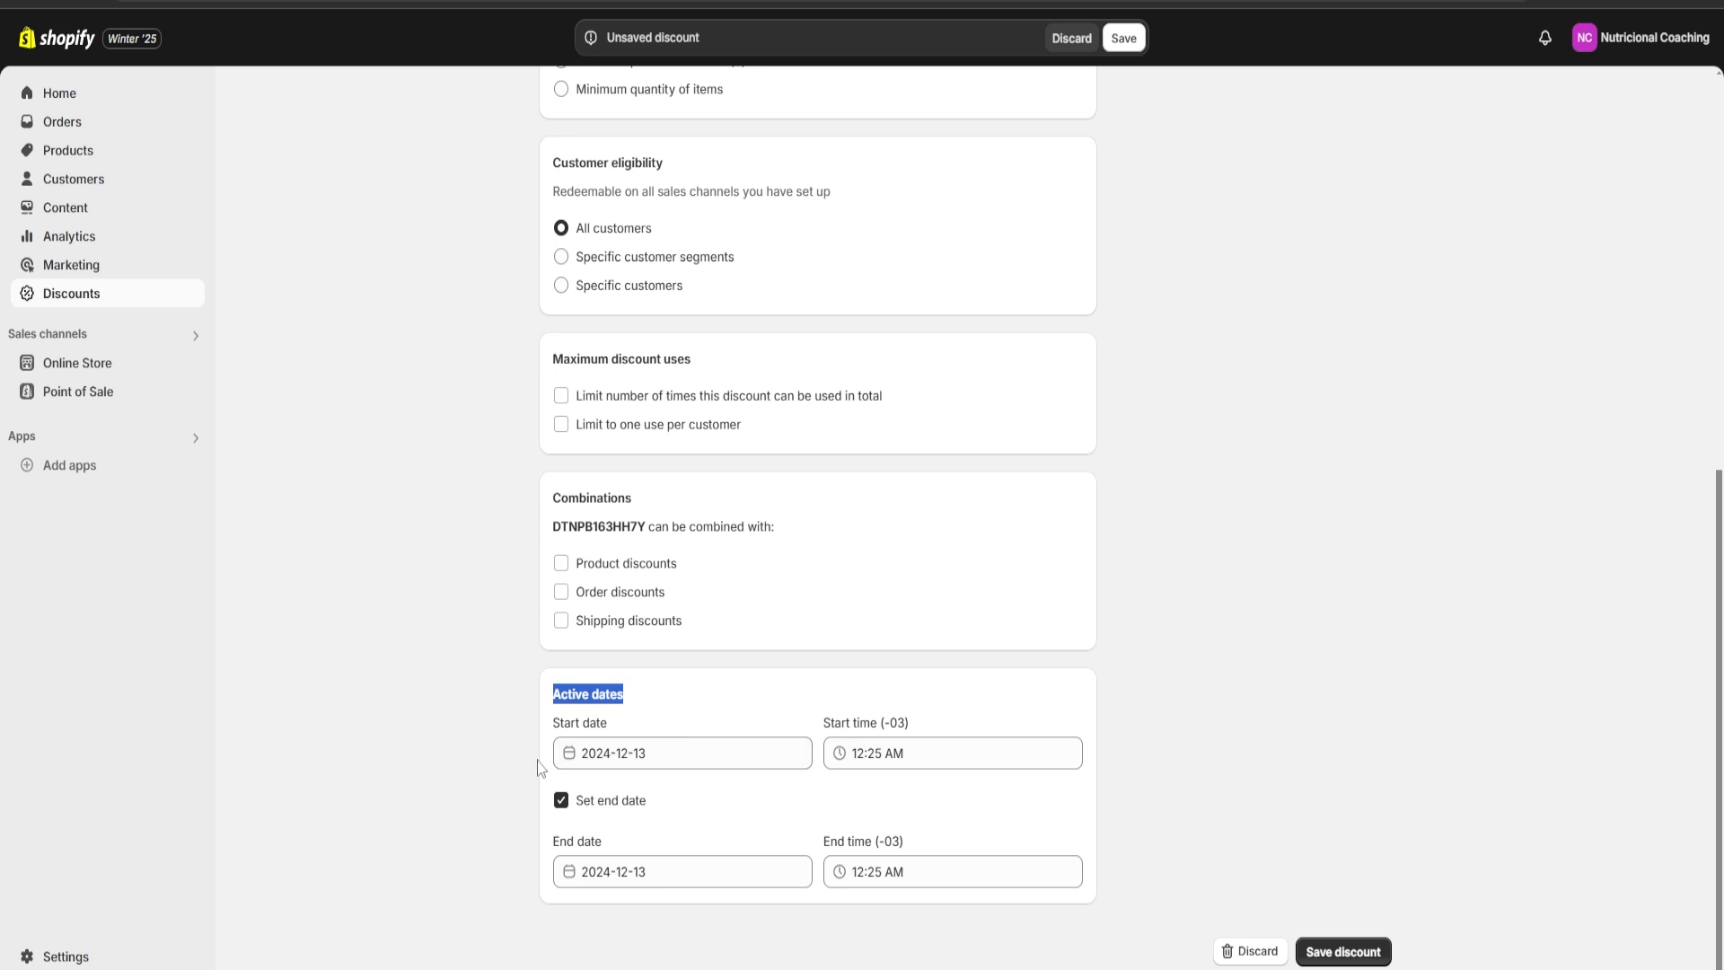
pyautogui.click(669, 817)
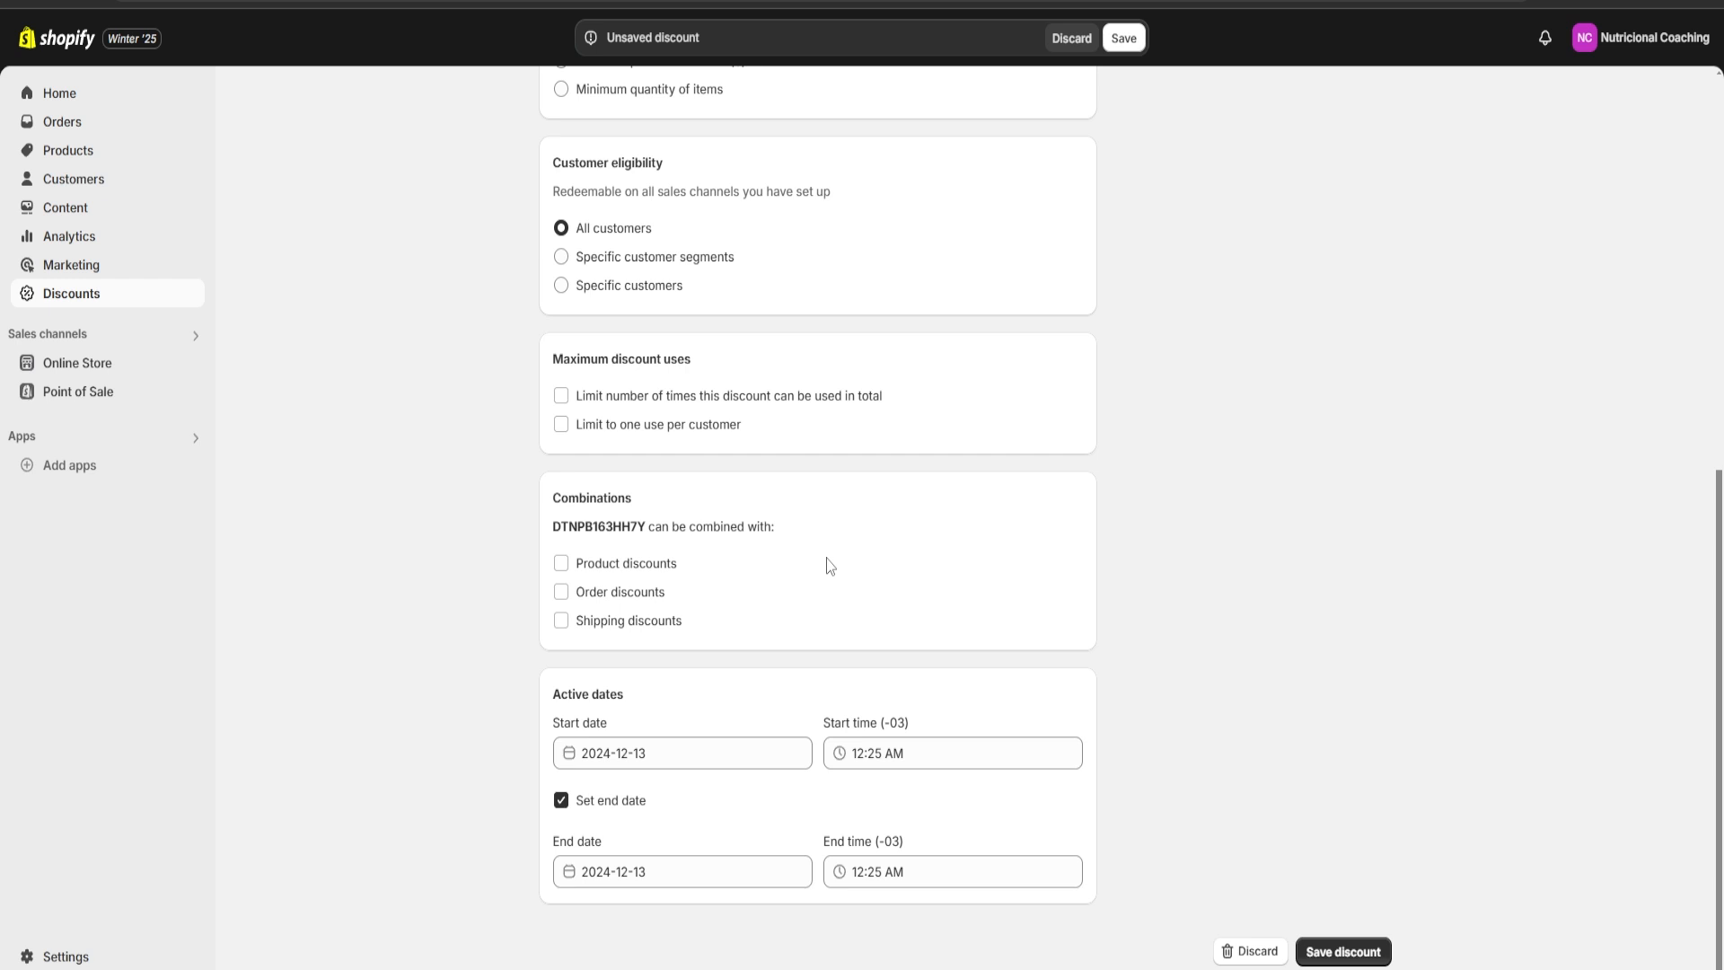
pyautogui.click(659, 875)
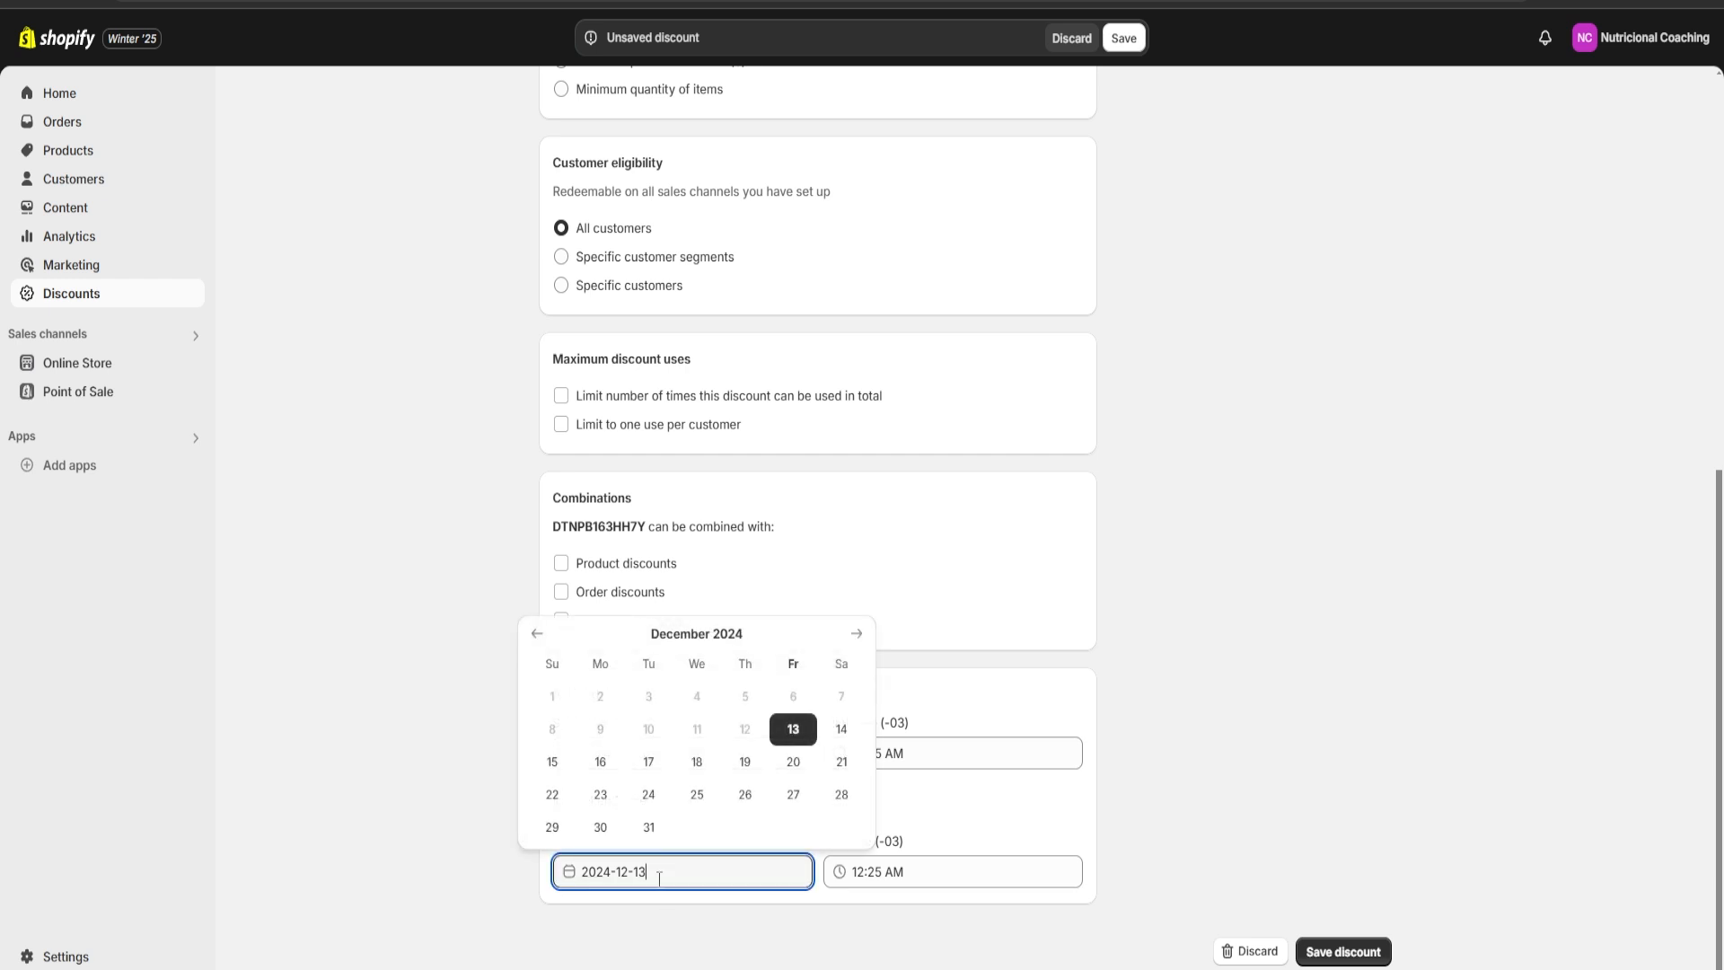
pyautogui.click(793, 762)
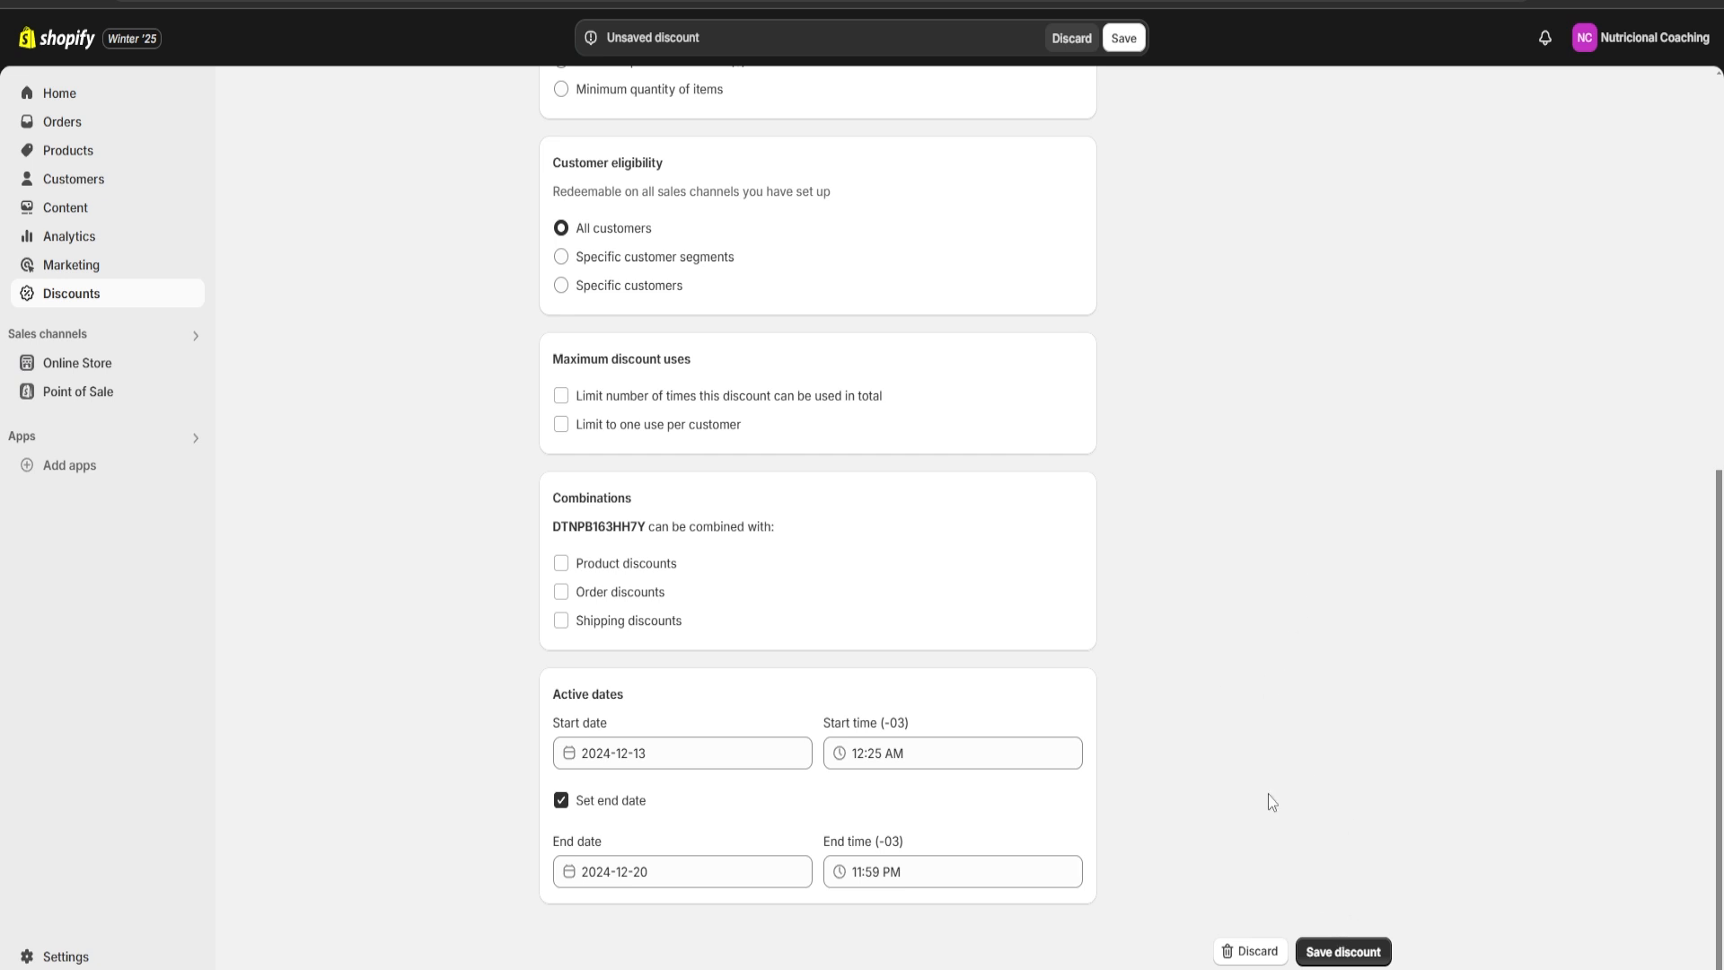
# - Save the product discount and return to the list of discounts
pyautogui.click(1340, 950)
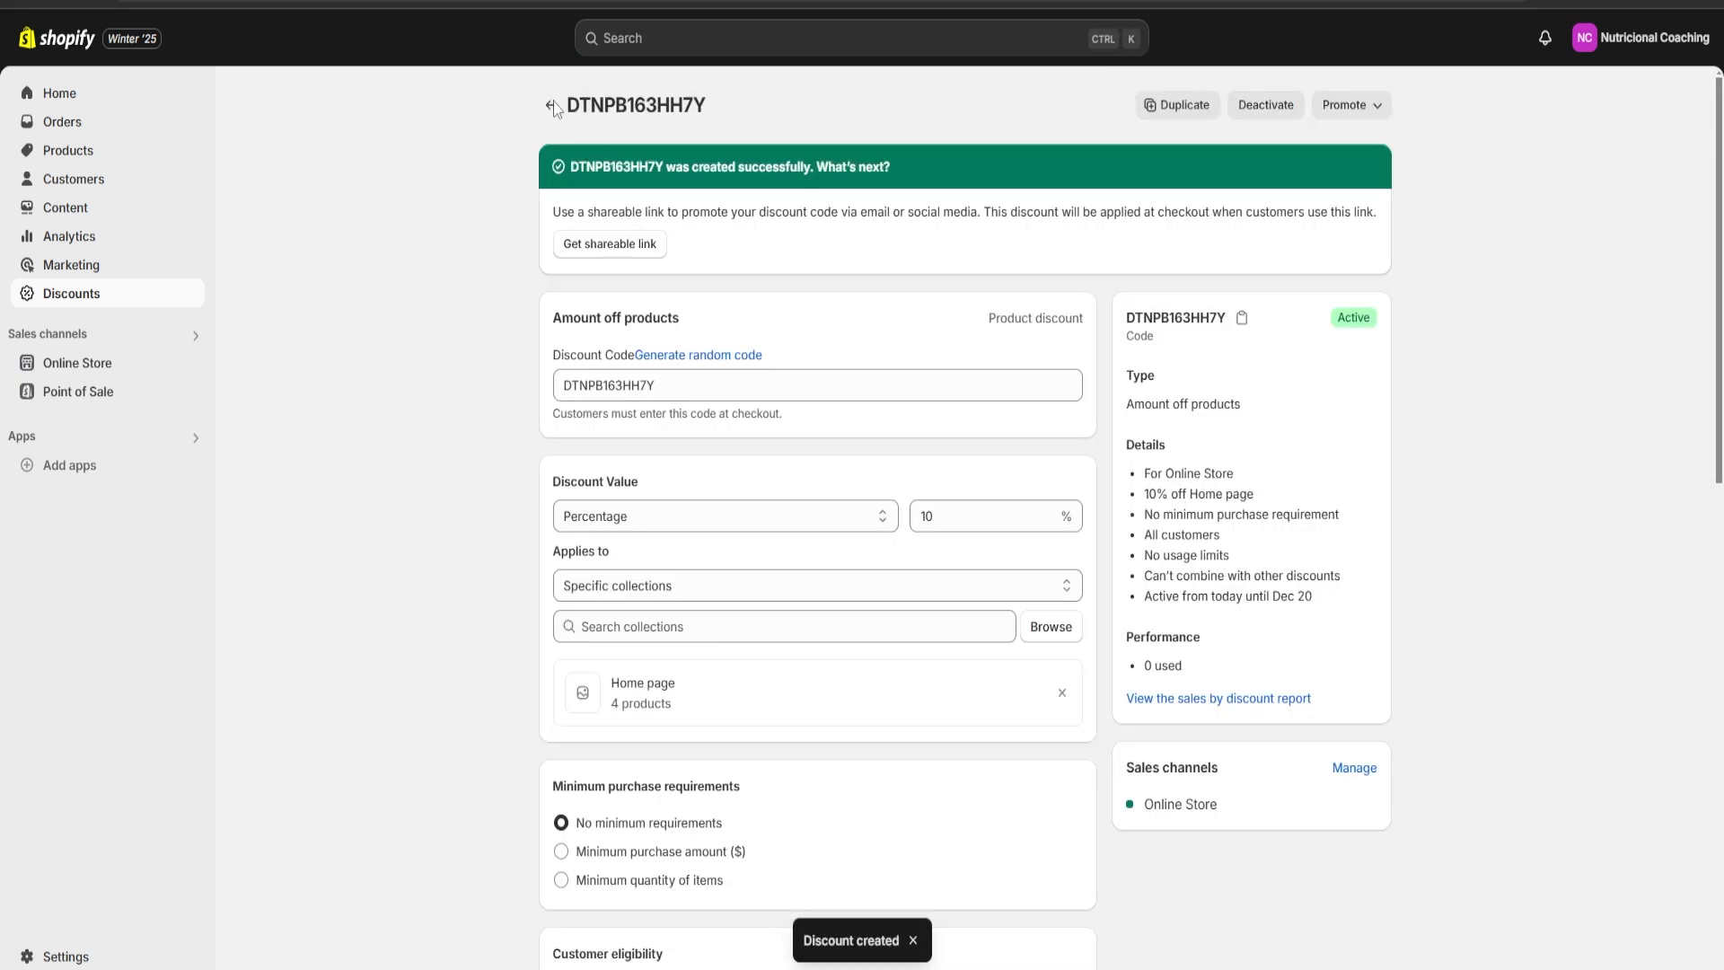
pyautogui.click(552, 107)
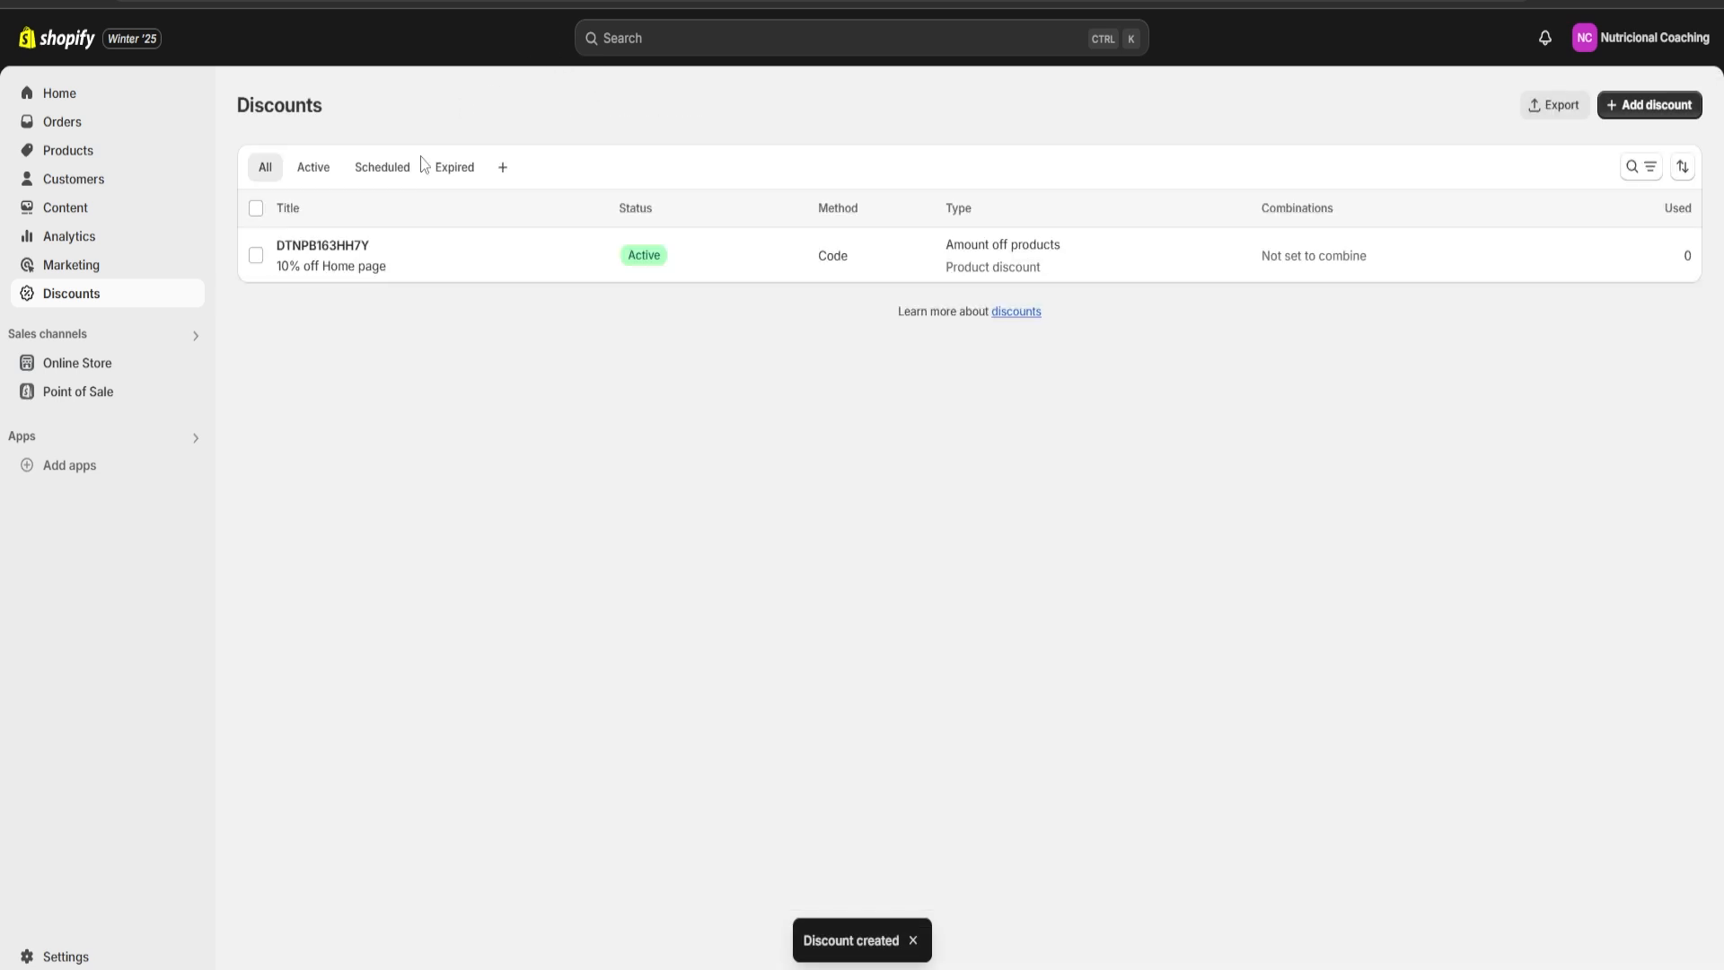